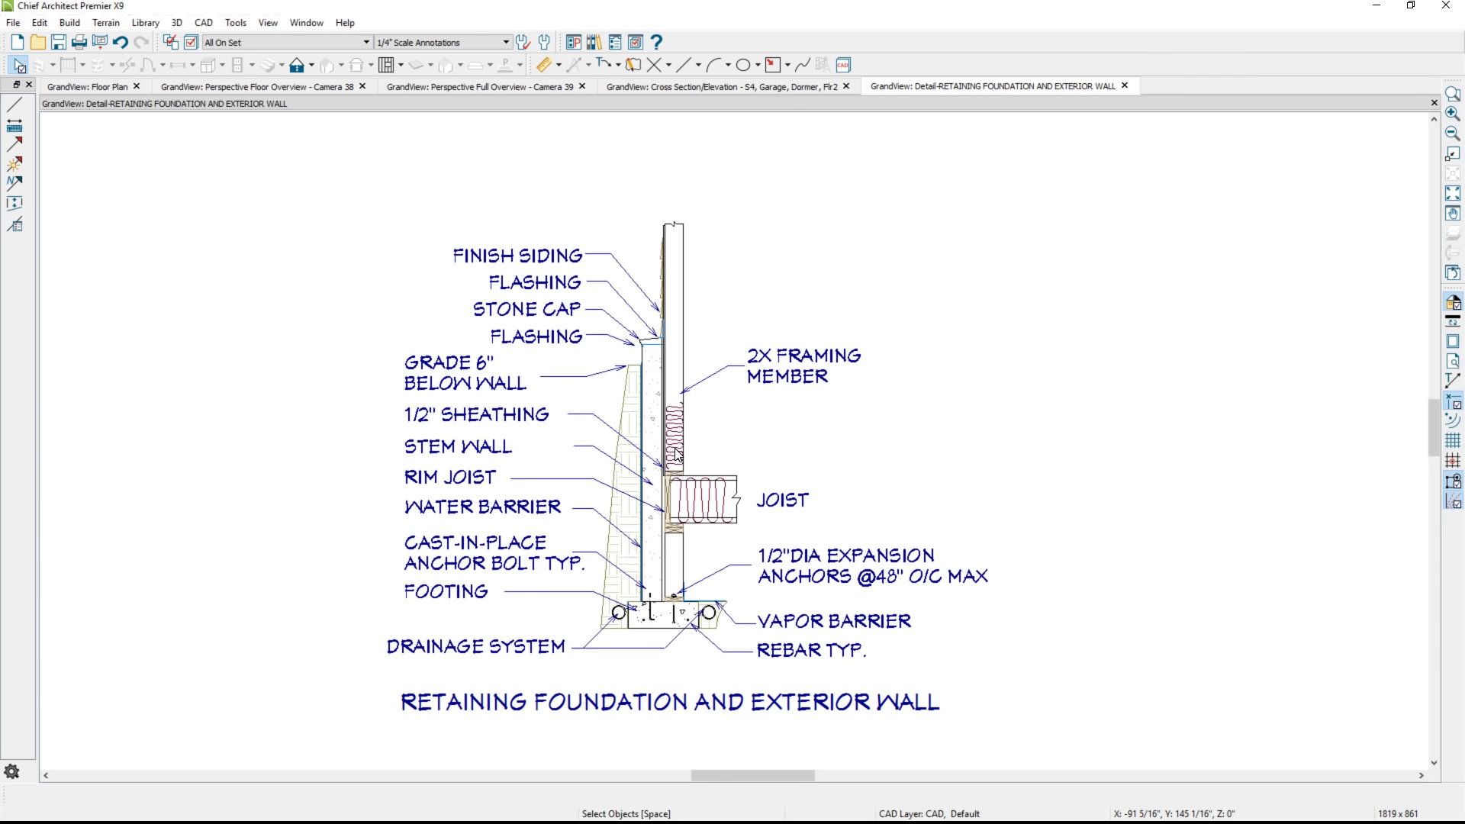
{"action": "left_click", "coordinate": [784, 88]}
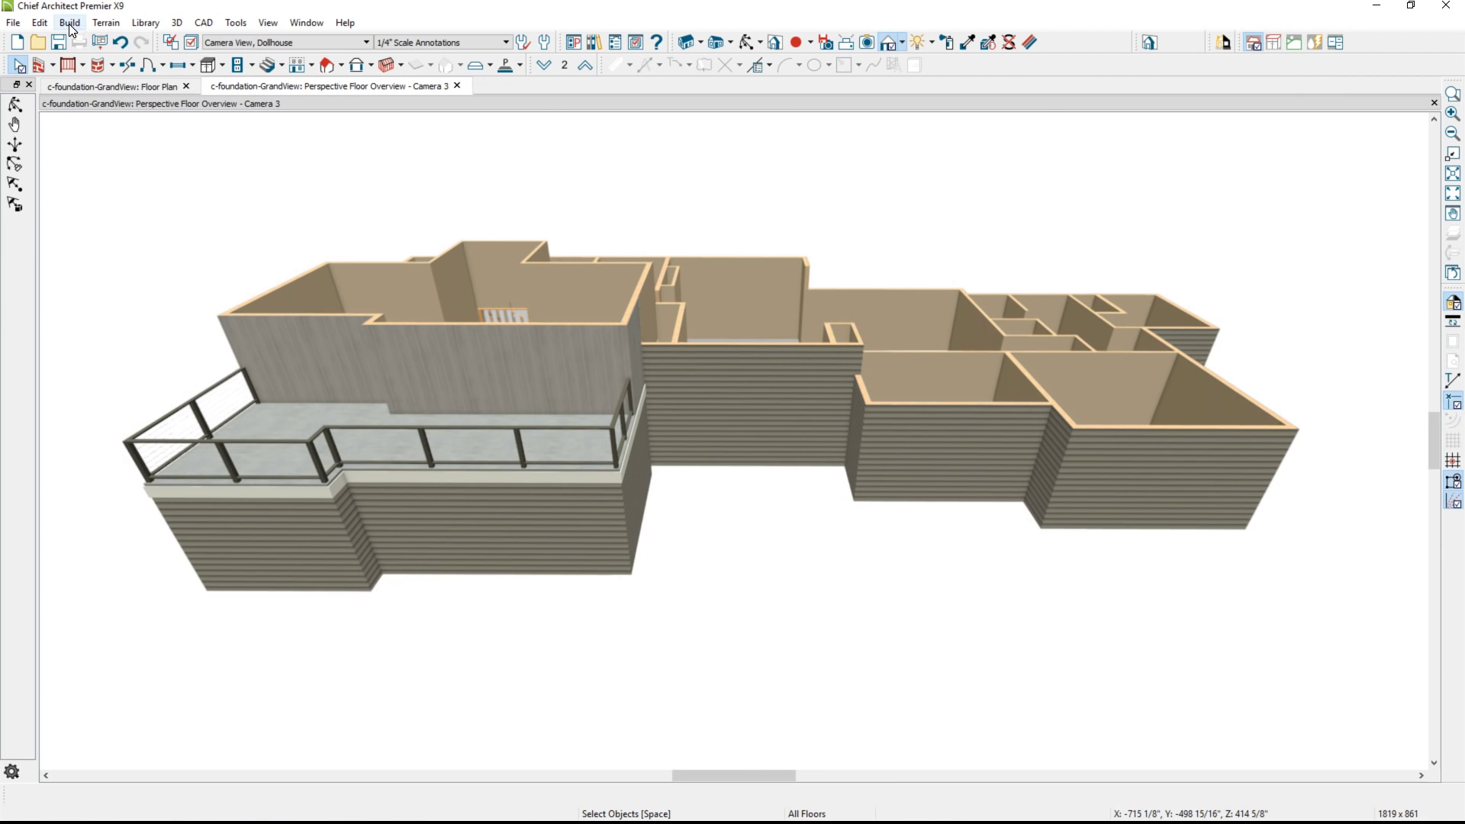
Build a foundation of walls with footings, deriving the new foundation plan from the 1st floor plan
{"action": "left_click", "coordinate": [69, 22]}
{"action": "mouse_move", "coordinate": [113, 128]}
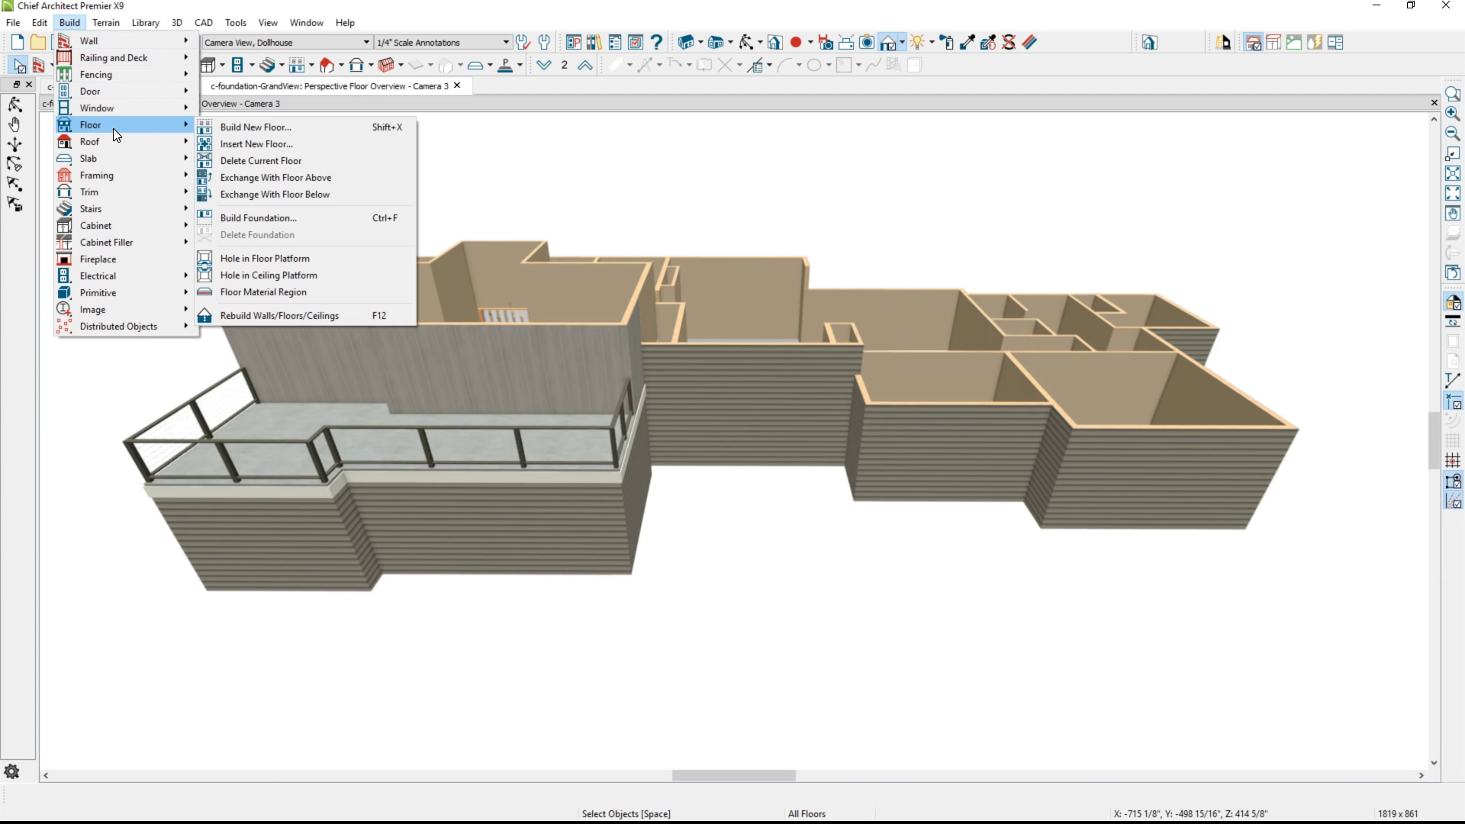
{"action": "left_click", "coordinate": [284, 220]}
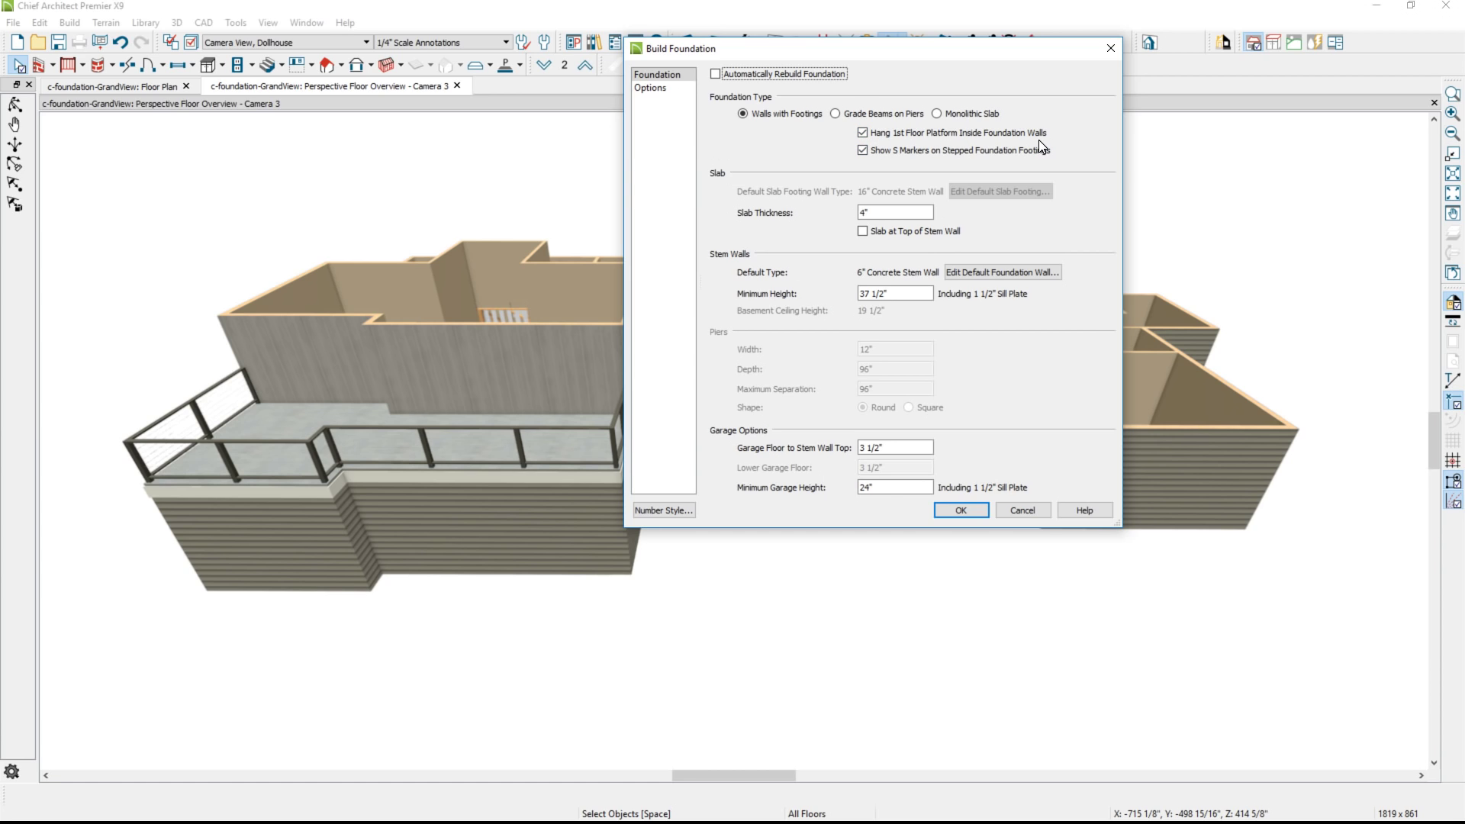
{"action": "left_click", "coordinate": [914, 293]}
{"action": "left_click", "coordinate": [972, 510]}
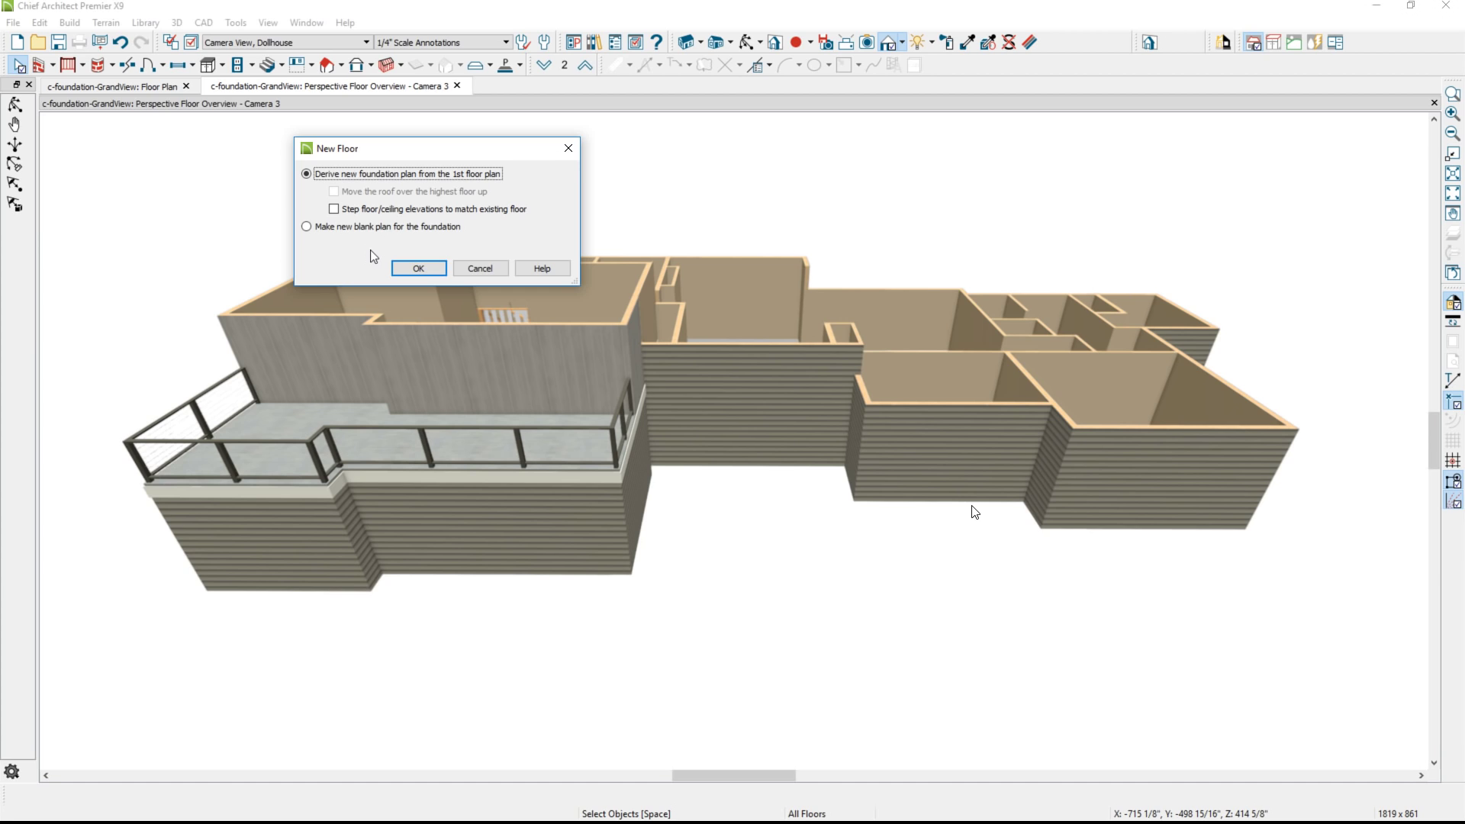
{"action": "left_click", "coordinate": [418, 267]}
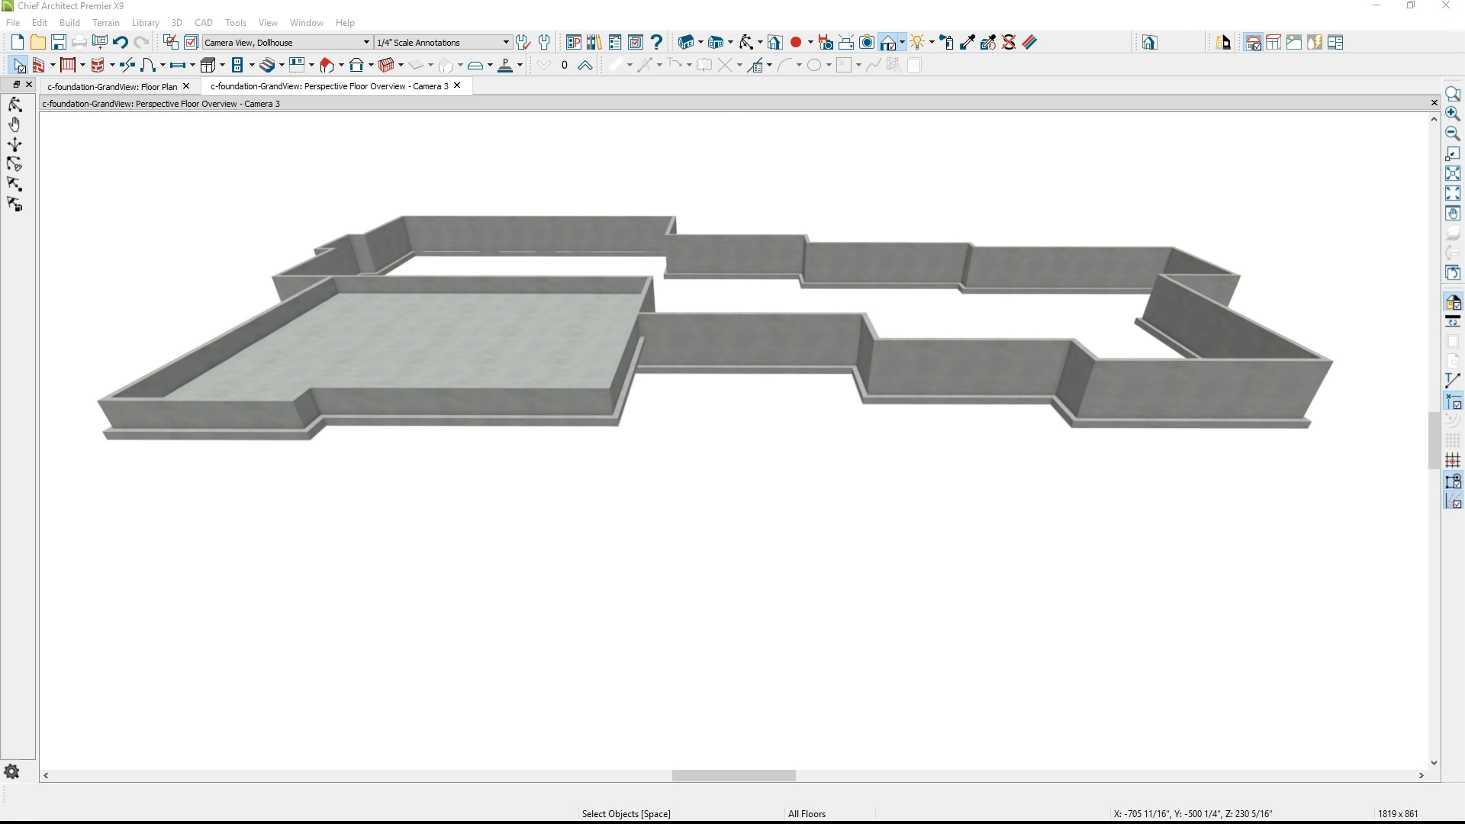
Create a backclipped cross section in the foundation floor plan, starting from inside the garage
{"action": "key", "text": "ctrl+Tab"}
{"action": "left_click", "coordinate": [700, 43]}
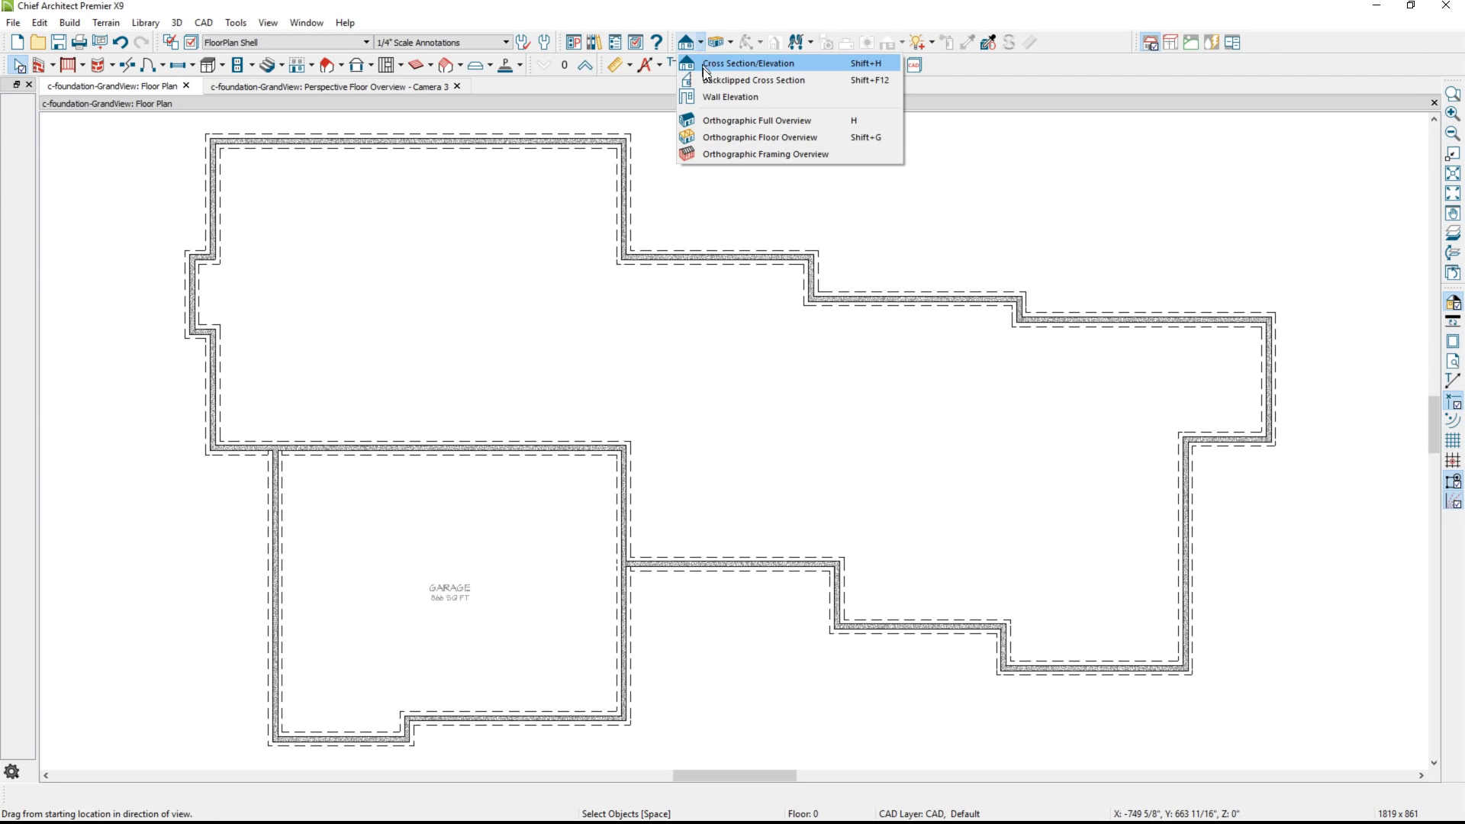
{"action": "left_click", "coordinate": [718, 80]}
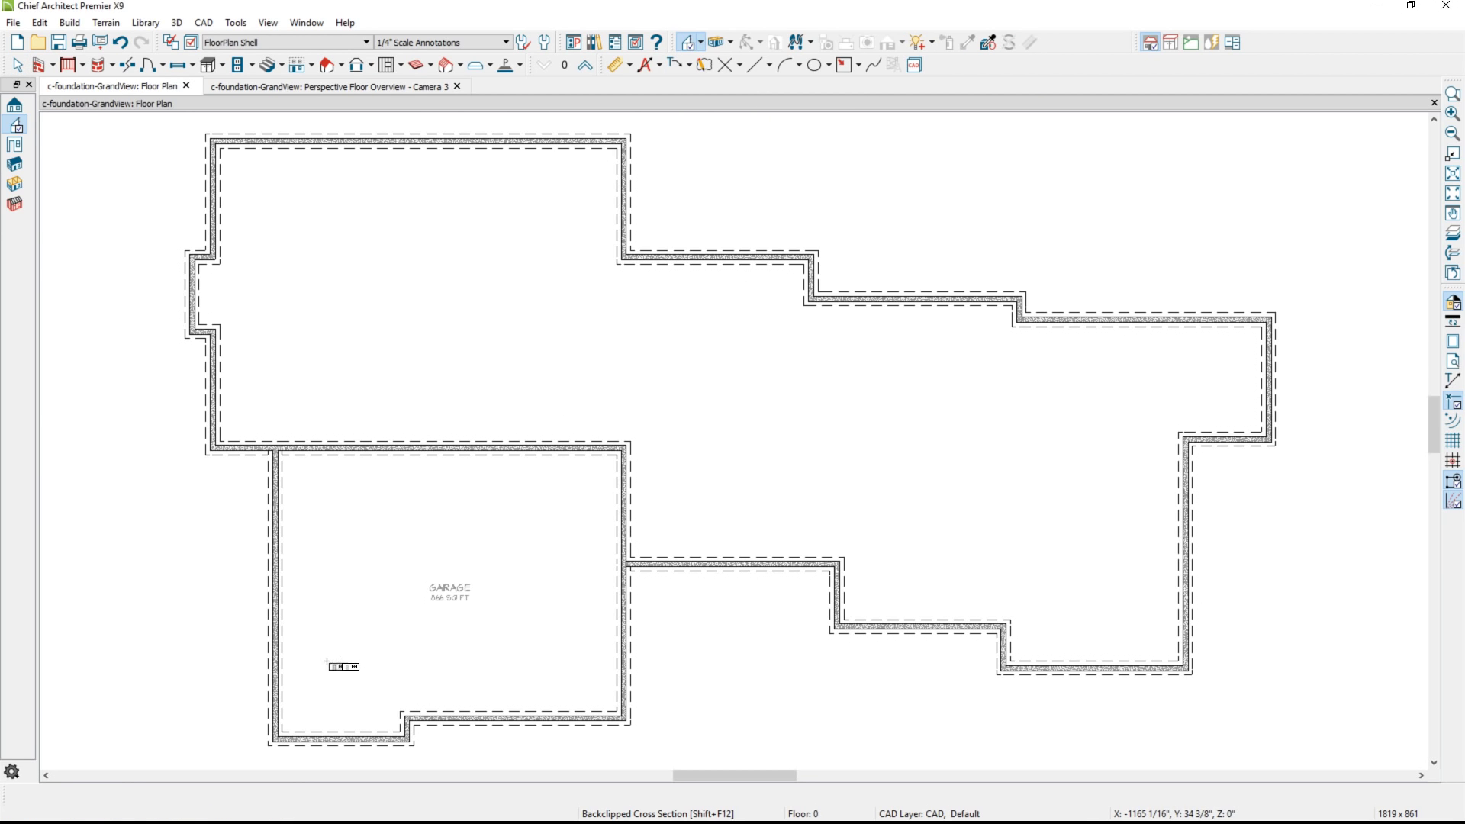
{"action": "left_click_drag", "start_coordinate": [326, 661], "coordinate": [357, 662]}
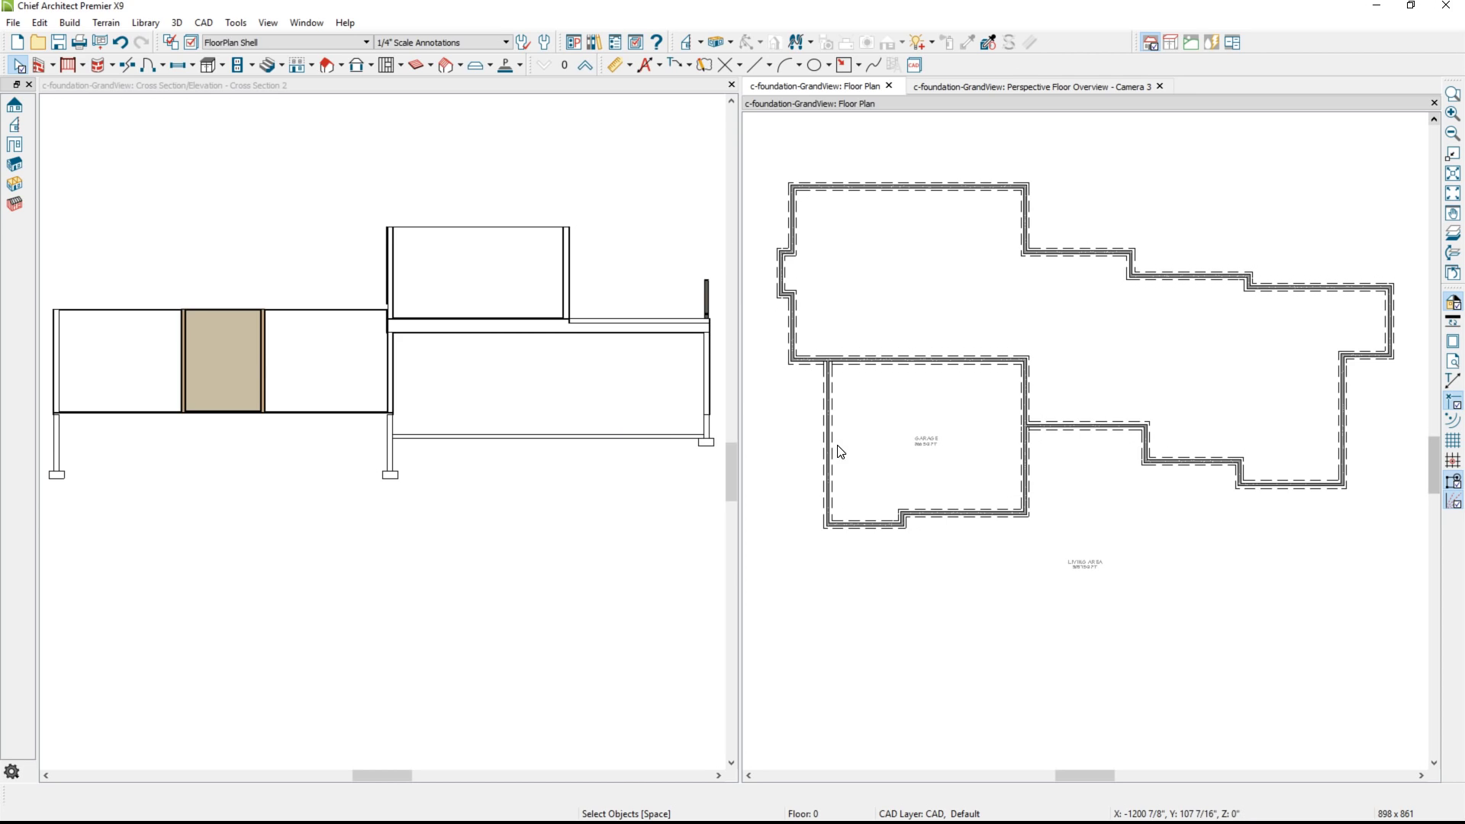
Set the garage foundation room's stem wall top elevation to -24" and its floor elevation to -28"
{"action": "left_click", "coordinate": [867, 451]}
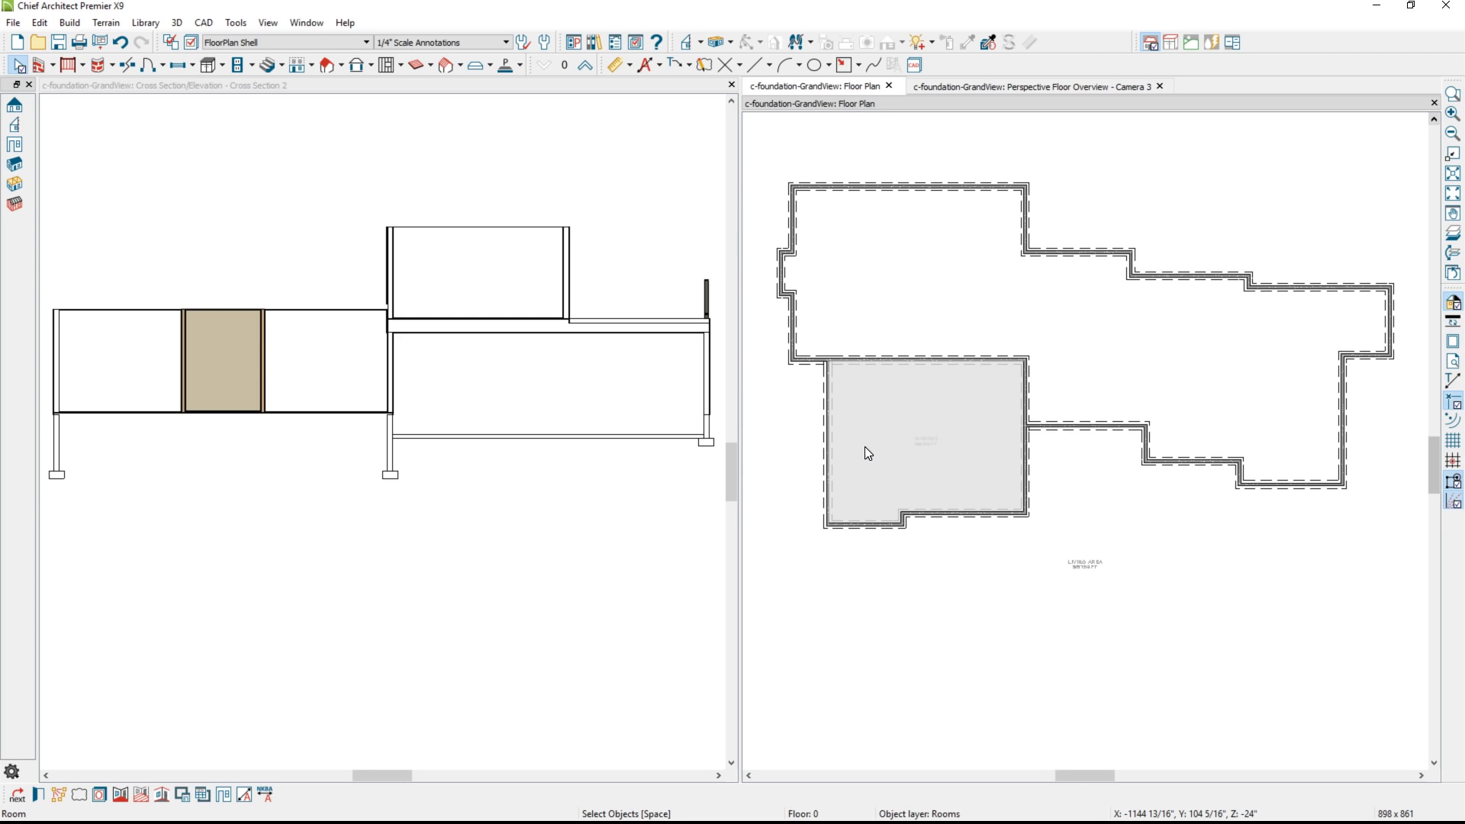
{"action": "double_click", "coordinate": [866, 453]}
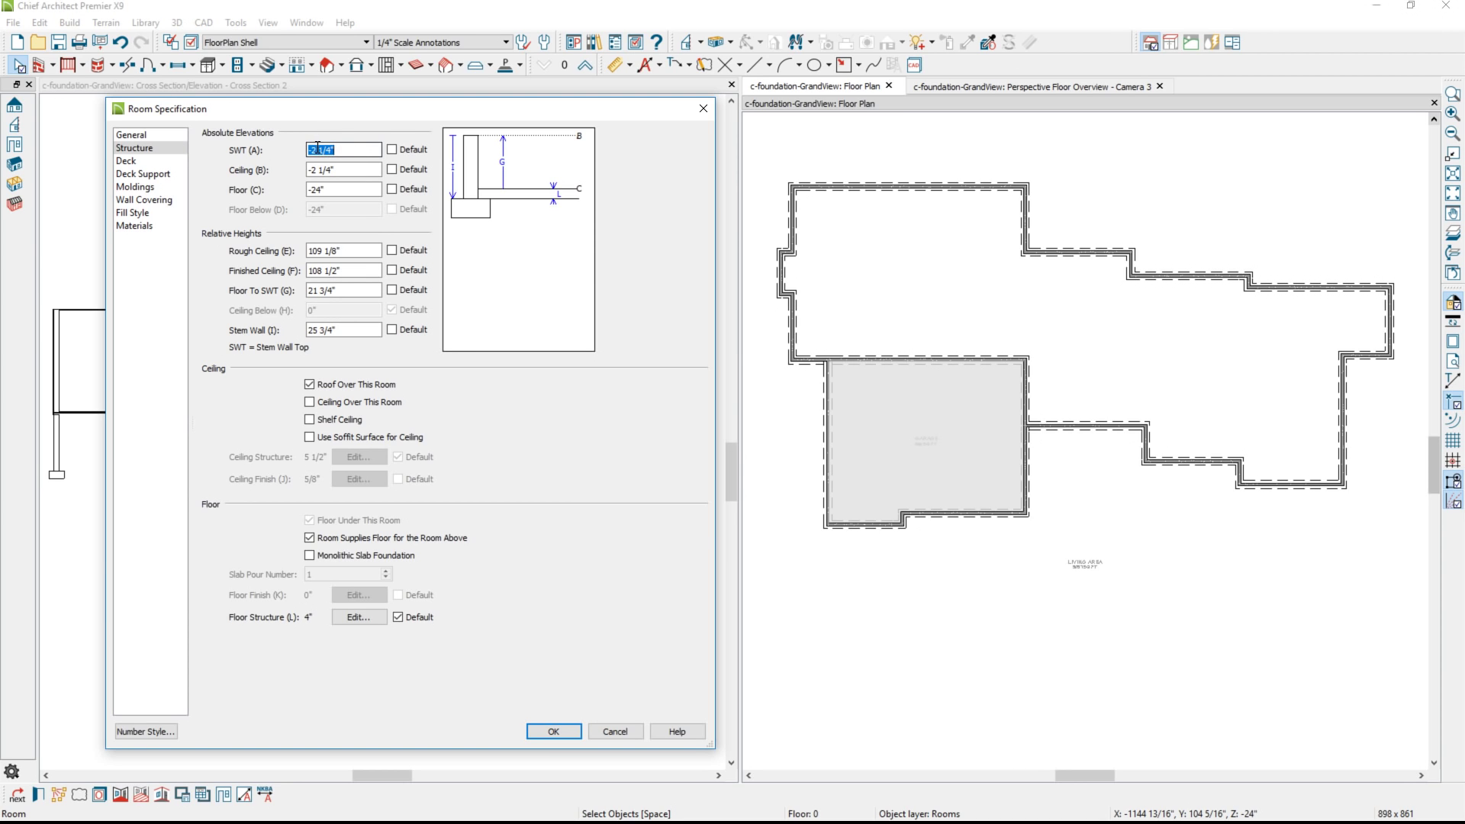
{"action": "type", "text": "-24"}
{"action": "key", "text": "Tab"}
{"action": "left_click", "coordinate": [347, 190]}
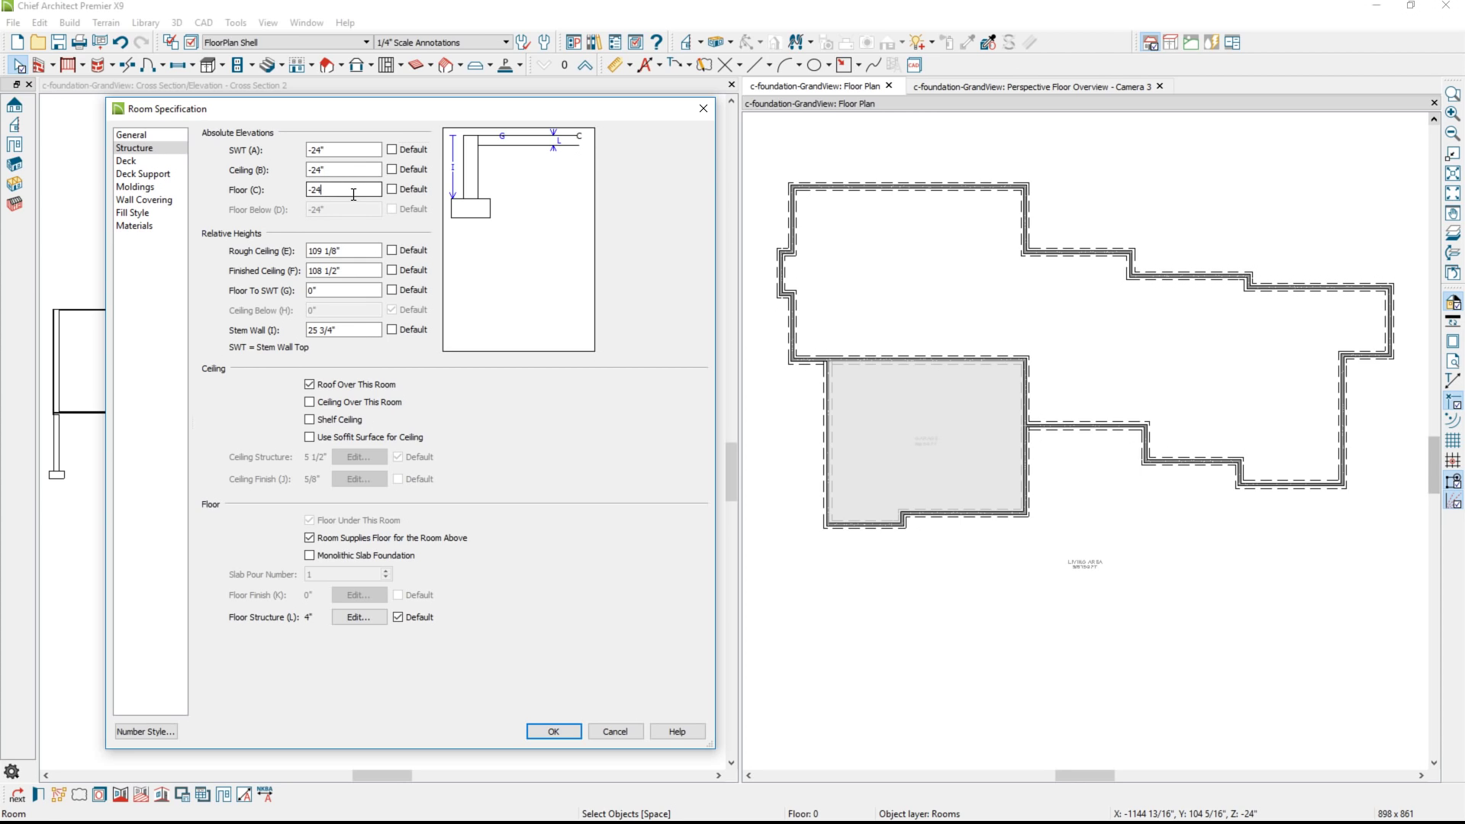
{"action": "key", "text": "BackSpace"}
{"action": "type", "text": "8"}
{"action": "key", "text": "Tab"}
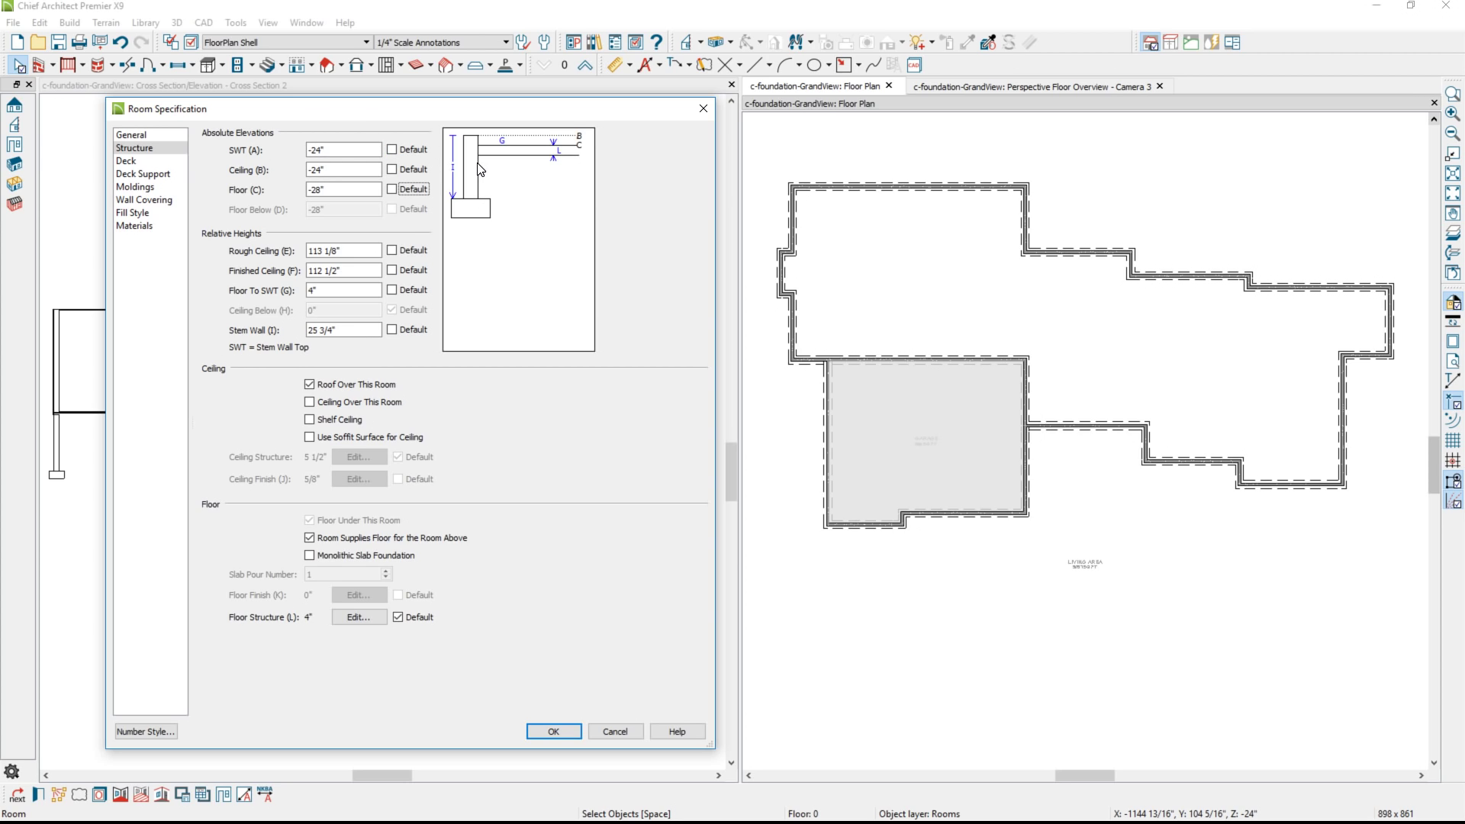
Set the garage foundation room's stem wall height to 28" and apply the room specification
{"action": "left_click_drag", "start_coordinate": [342, 329], "coordinate": [307, 333]}
{"action": "type", "text": "28"}
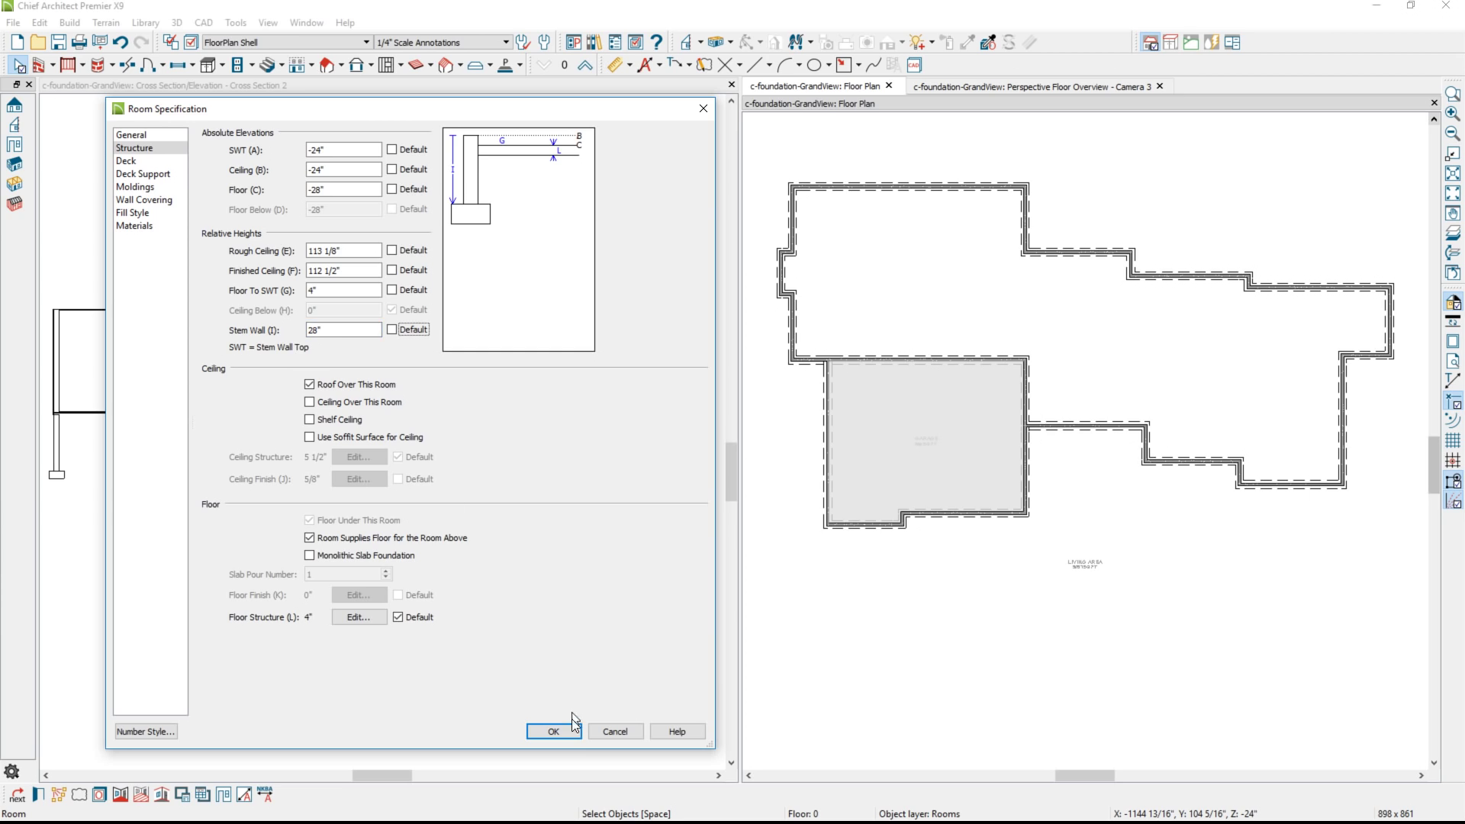
{"action": "left_click", "coordinate": [574, 732]}
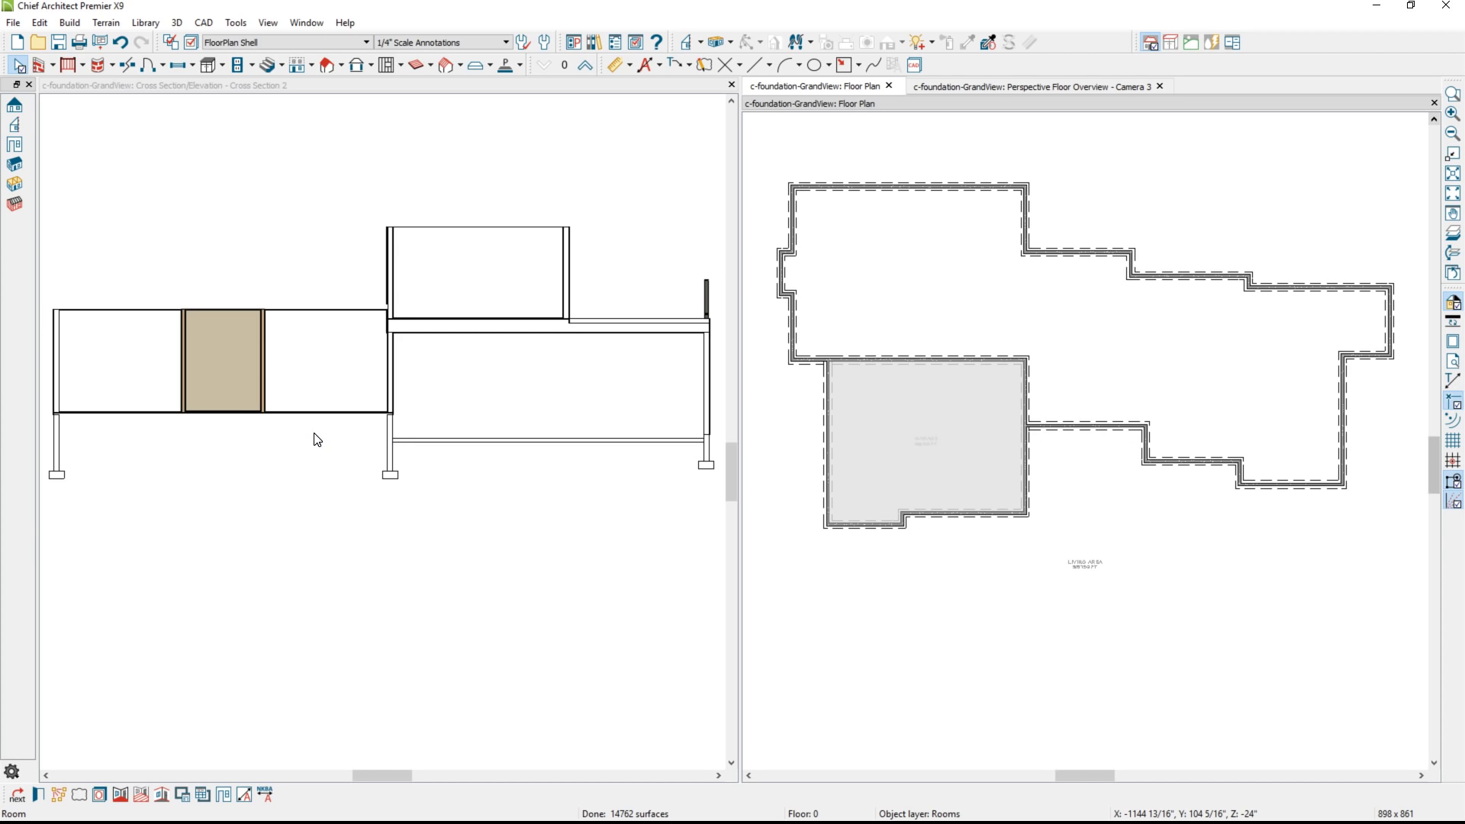
Reduce the main living area foundation room's stem wall height by 24" to 37 1/2"
{"action": "scroll", "coordinate": [317, 439], "scroll_direction": "up", "scroll_amount": 2}
{"action": "middle_click_drag", "start_coordinate": [314, 435], "coordinate": [487, 448]}
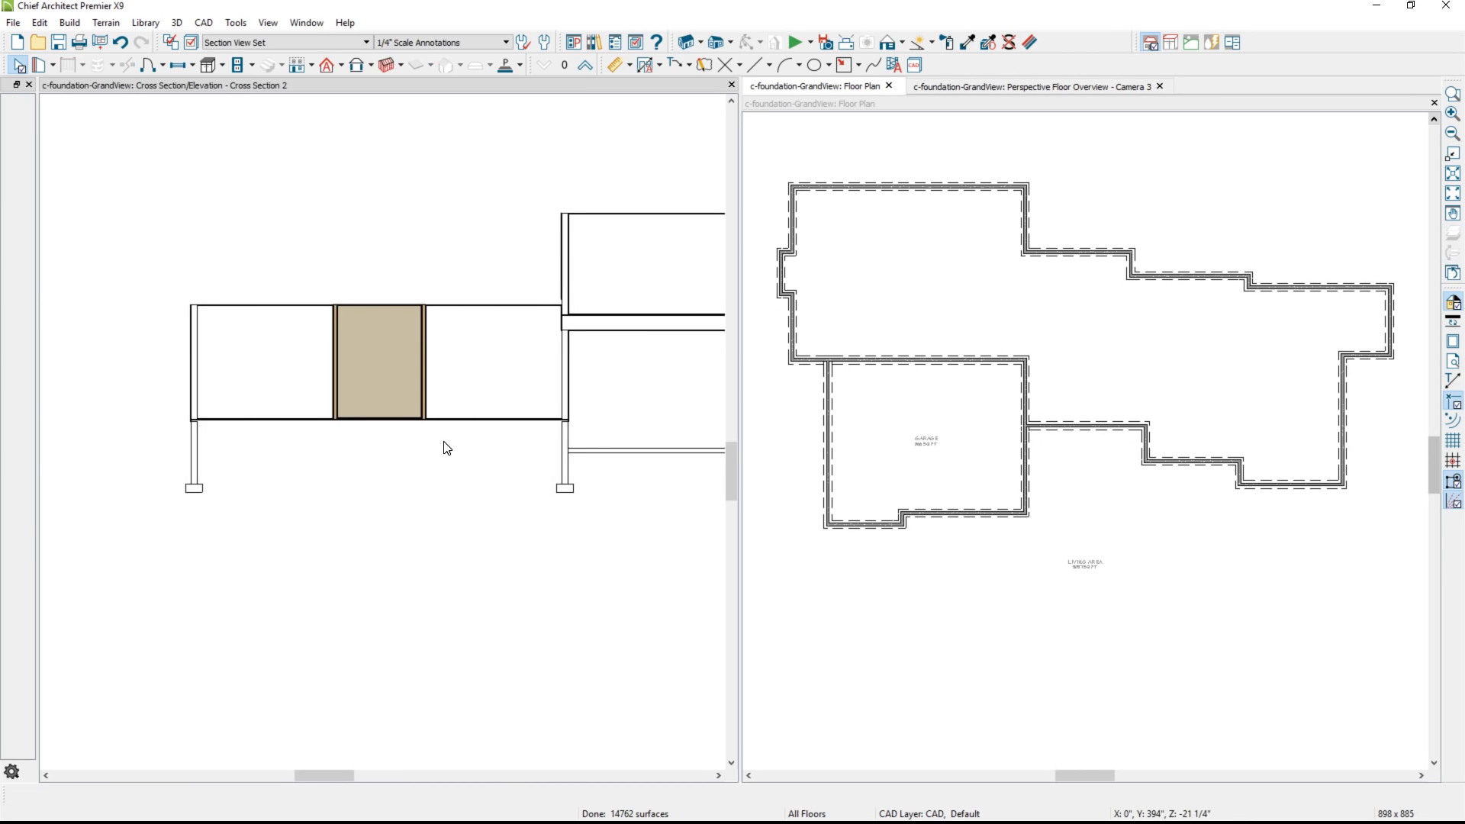
{"action": "scroll", "coordinate": [447, 448], "scroll_direction": "up", "scroll_amount": 1}
{"action": "scroll", "coordinate": [447, 448], "scroll_direction": "up", "scroll_amount": 1}
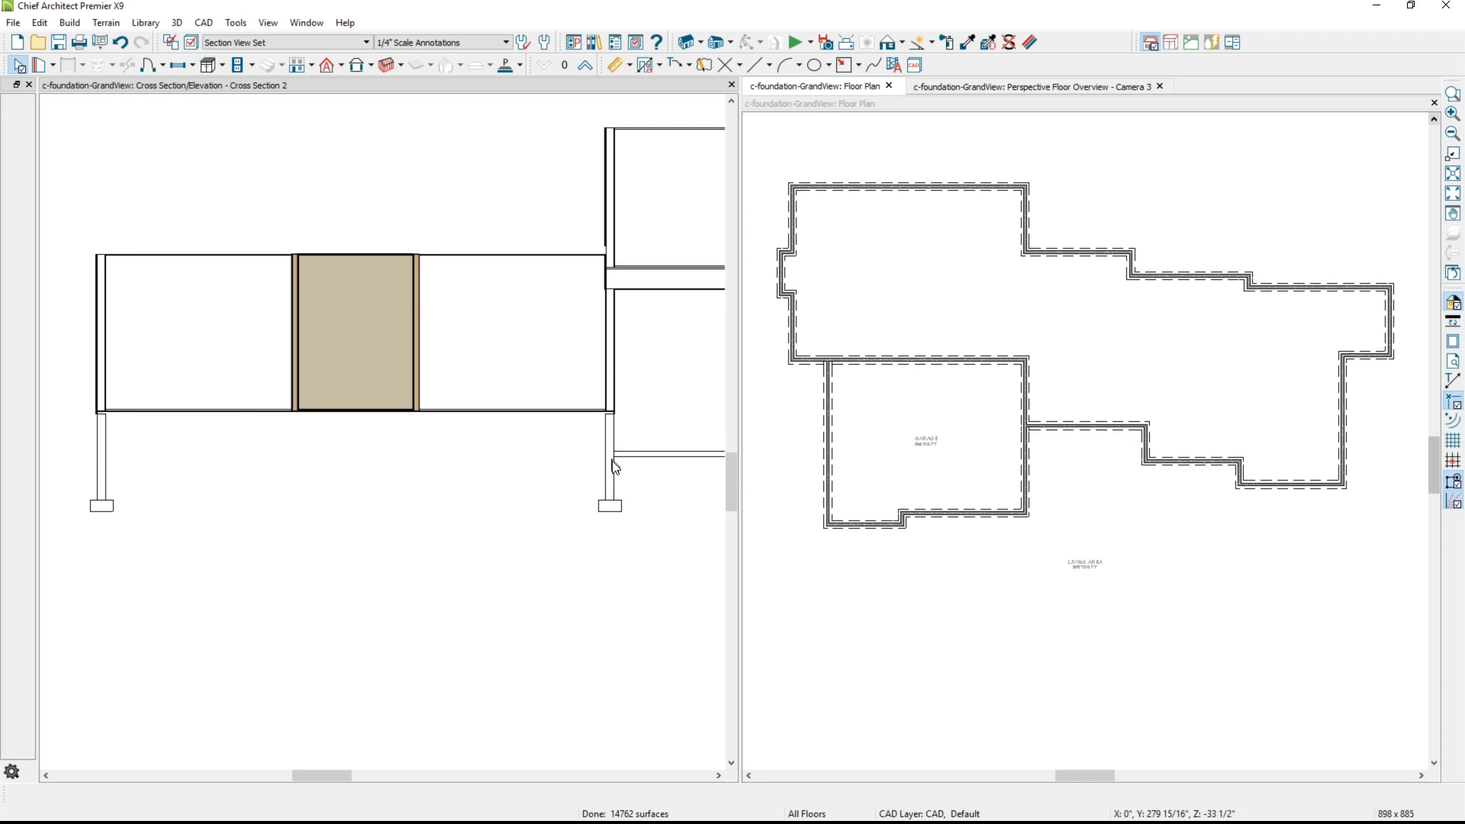
{"action": "middle_click_drag", "start_coordinate": [617, 475], "coordinate": [537, 467]}
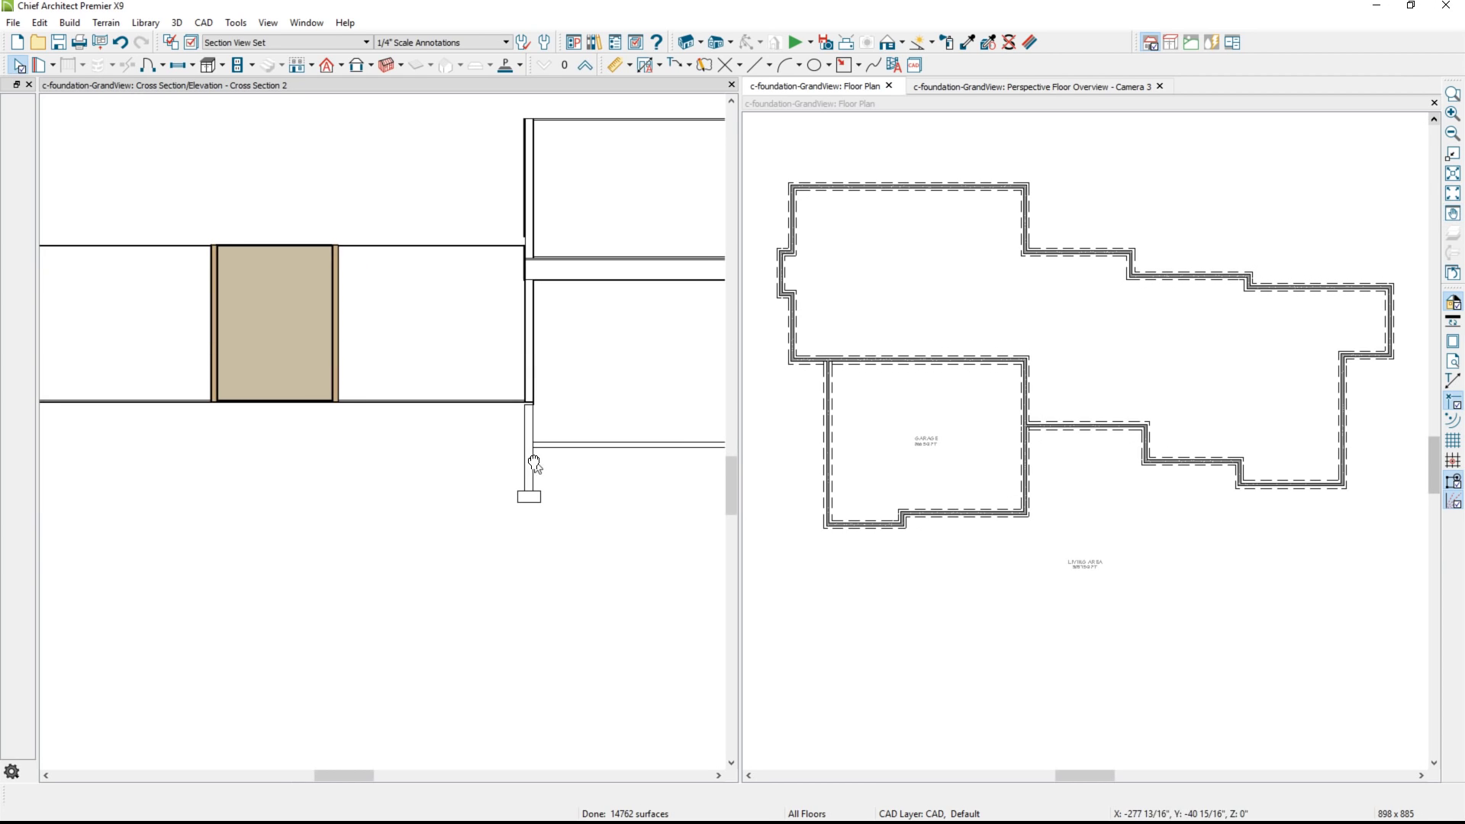
{"action": "scroll", "coordinate": [534, 428], "scroll_direction": "down", "scroll_amount": 1}
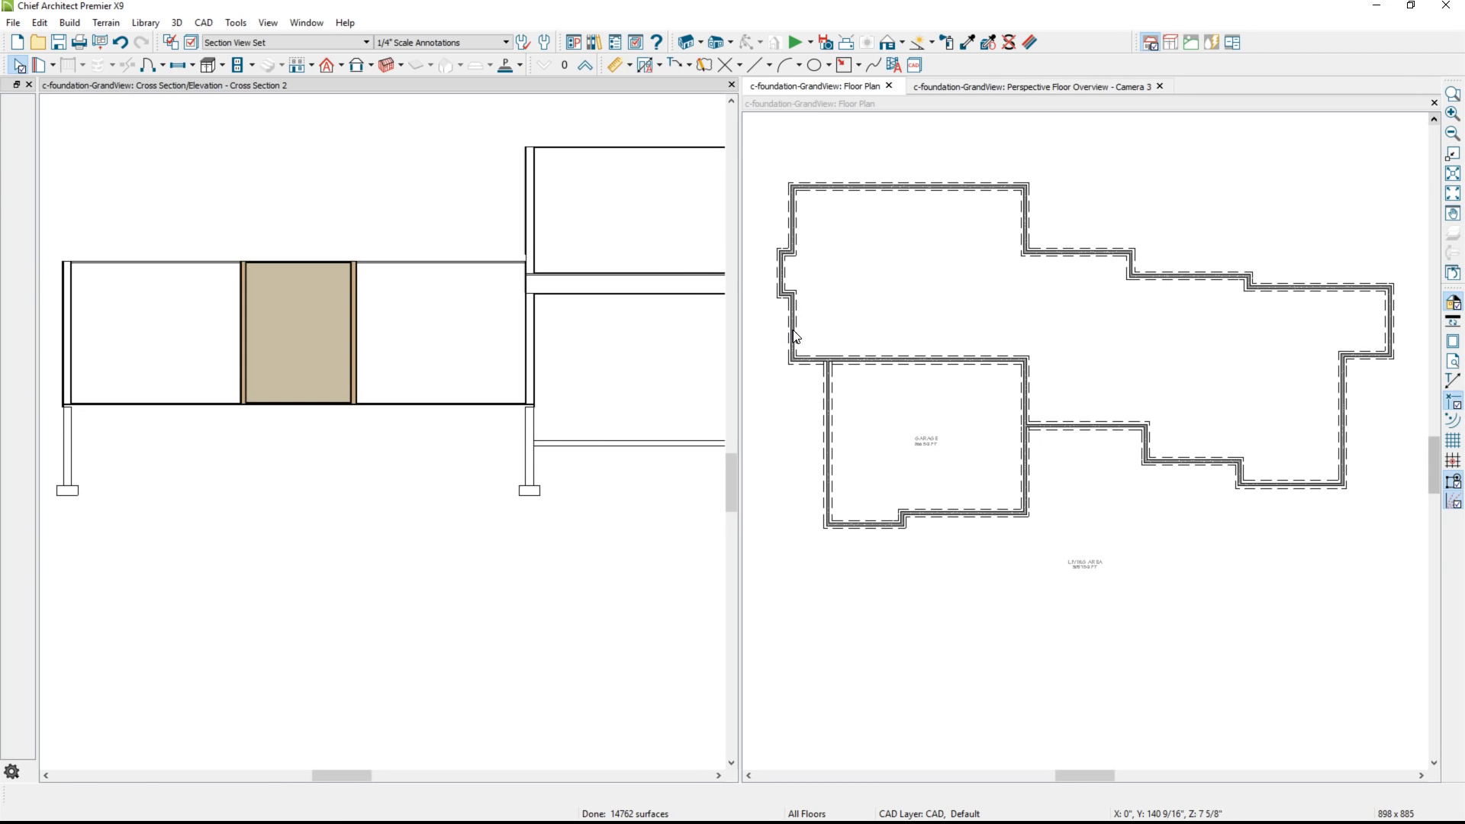
{"action": "left_click", "coordinate": [815, 324]}
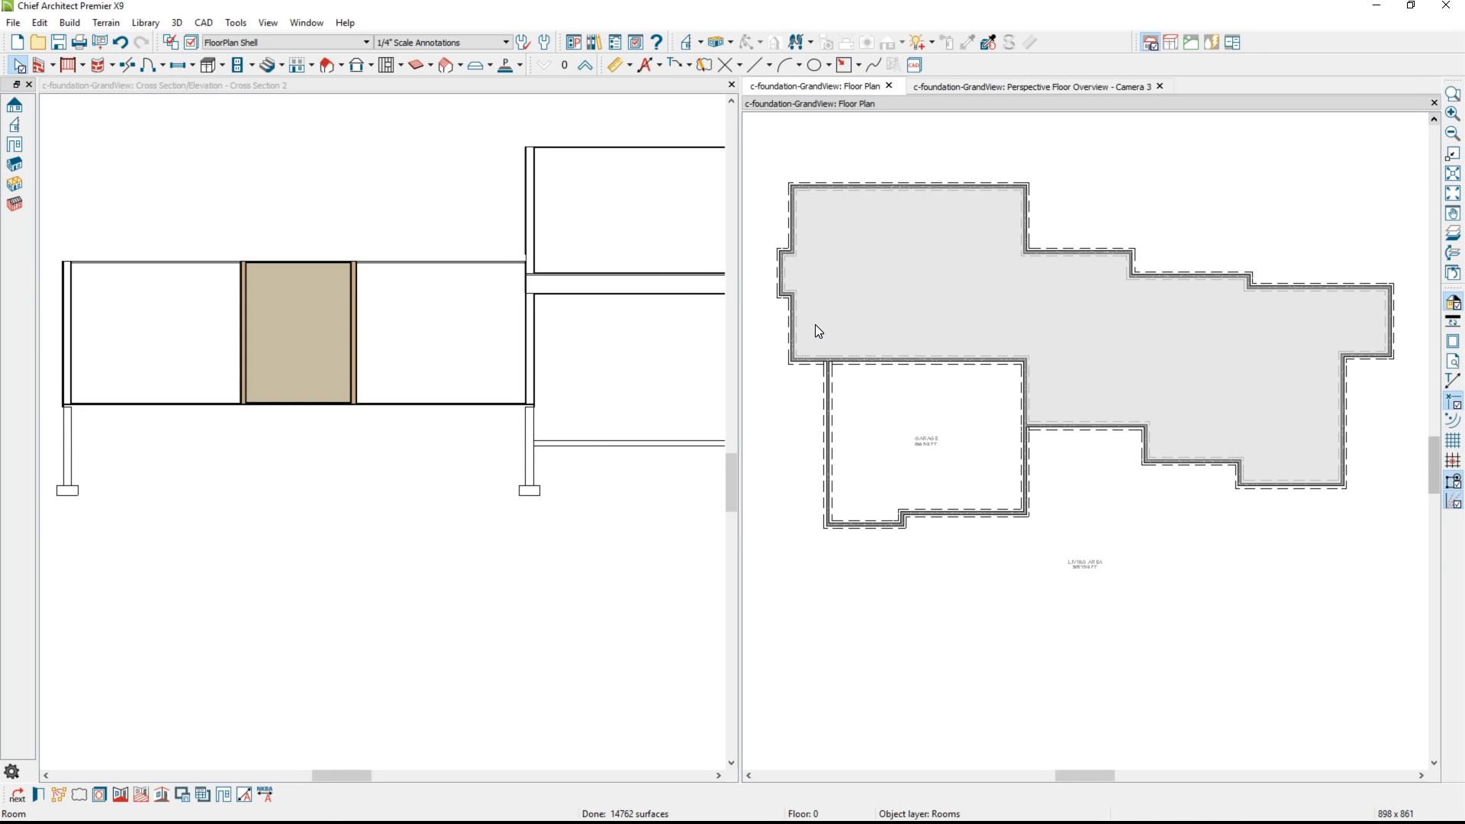
{"action": "double_click", "coordinate": [815, 323]}
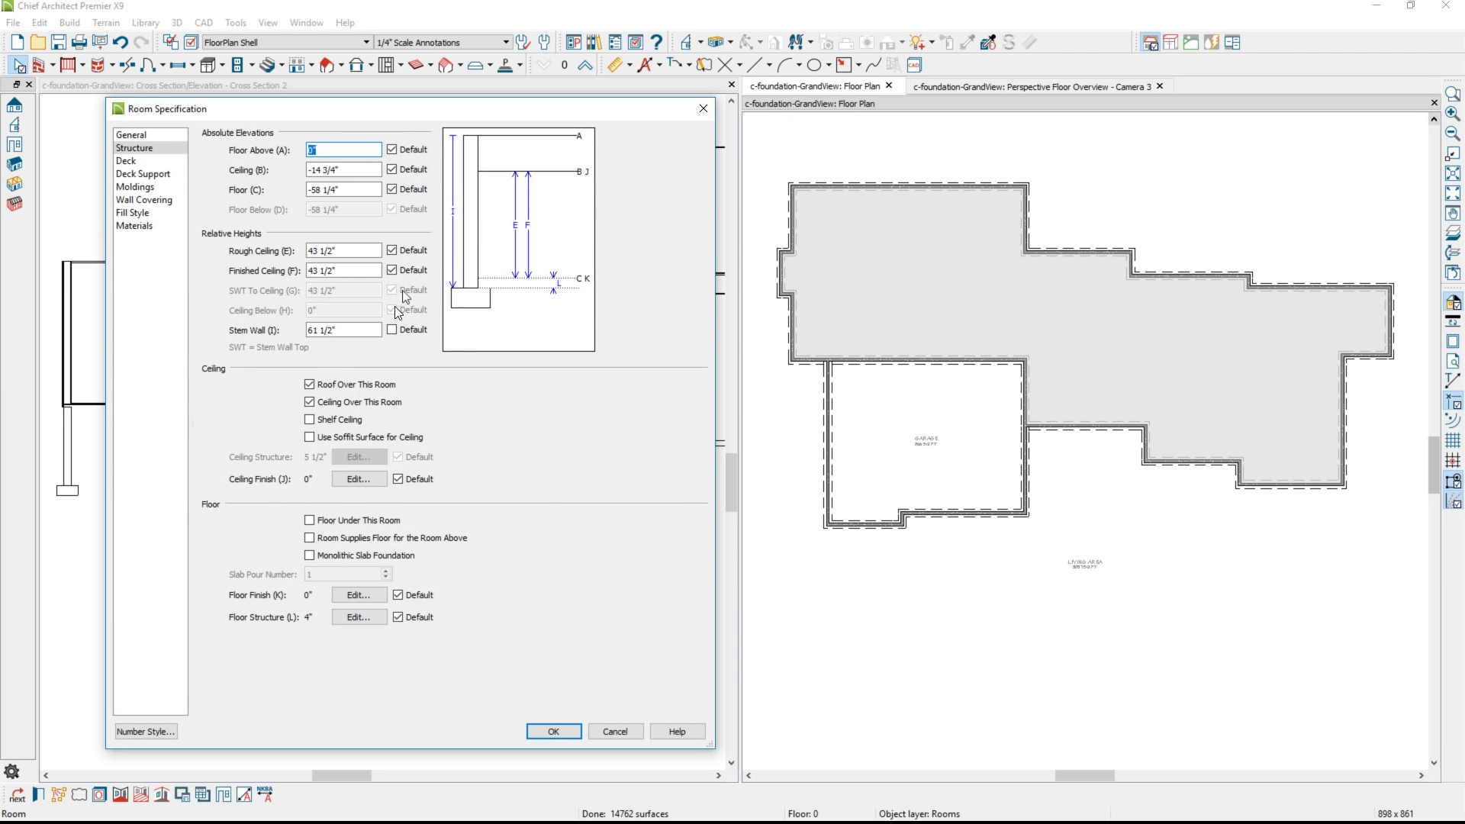
{"action": "left_click", "coordinate": [369, 327]}
{"action": "type", "text": "-24"}
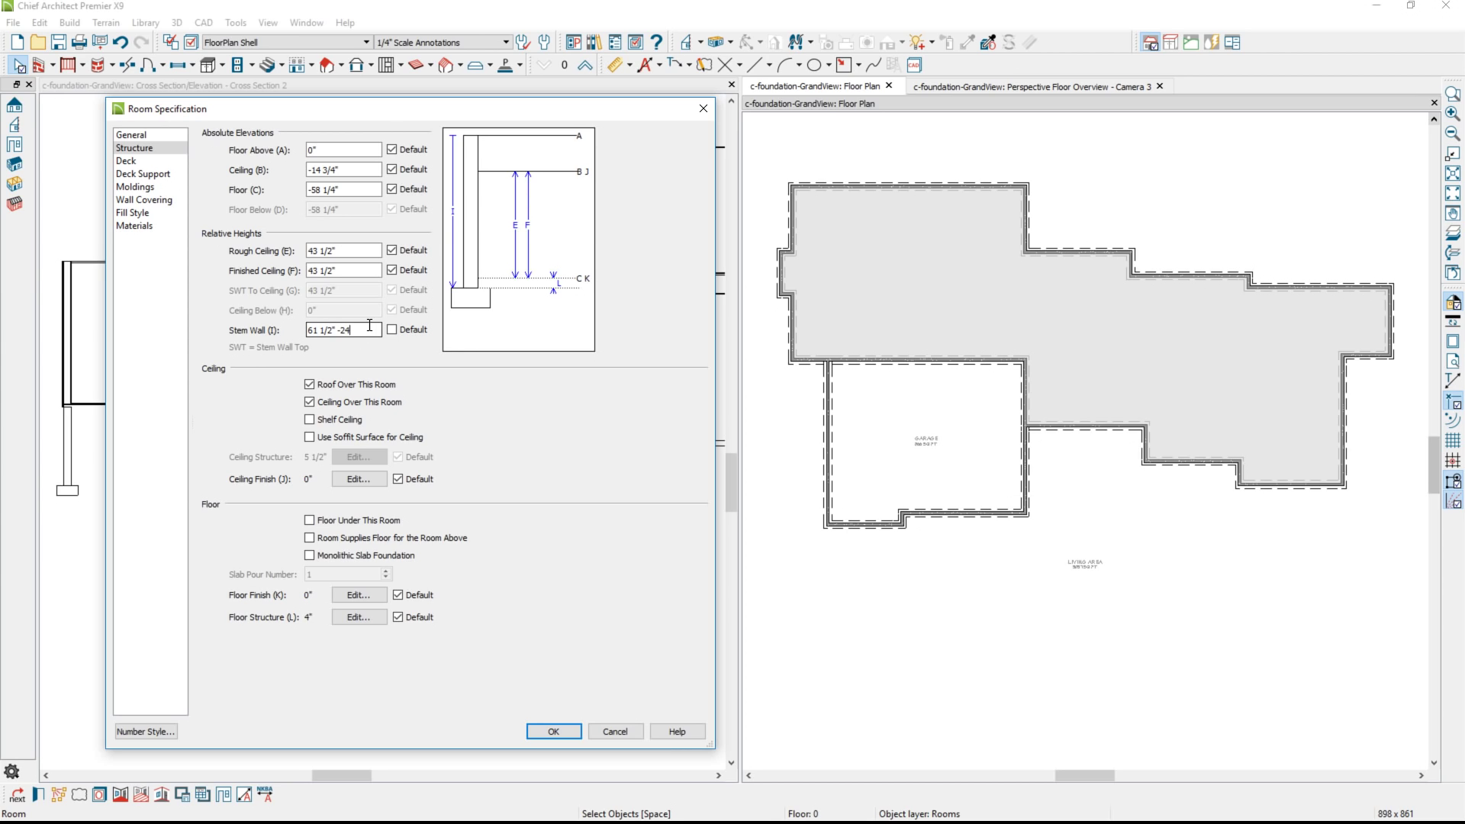
{"action": "key", "text": "Tab"}
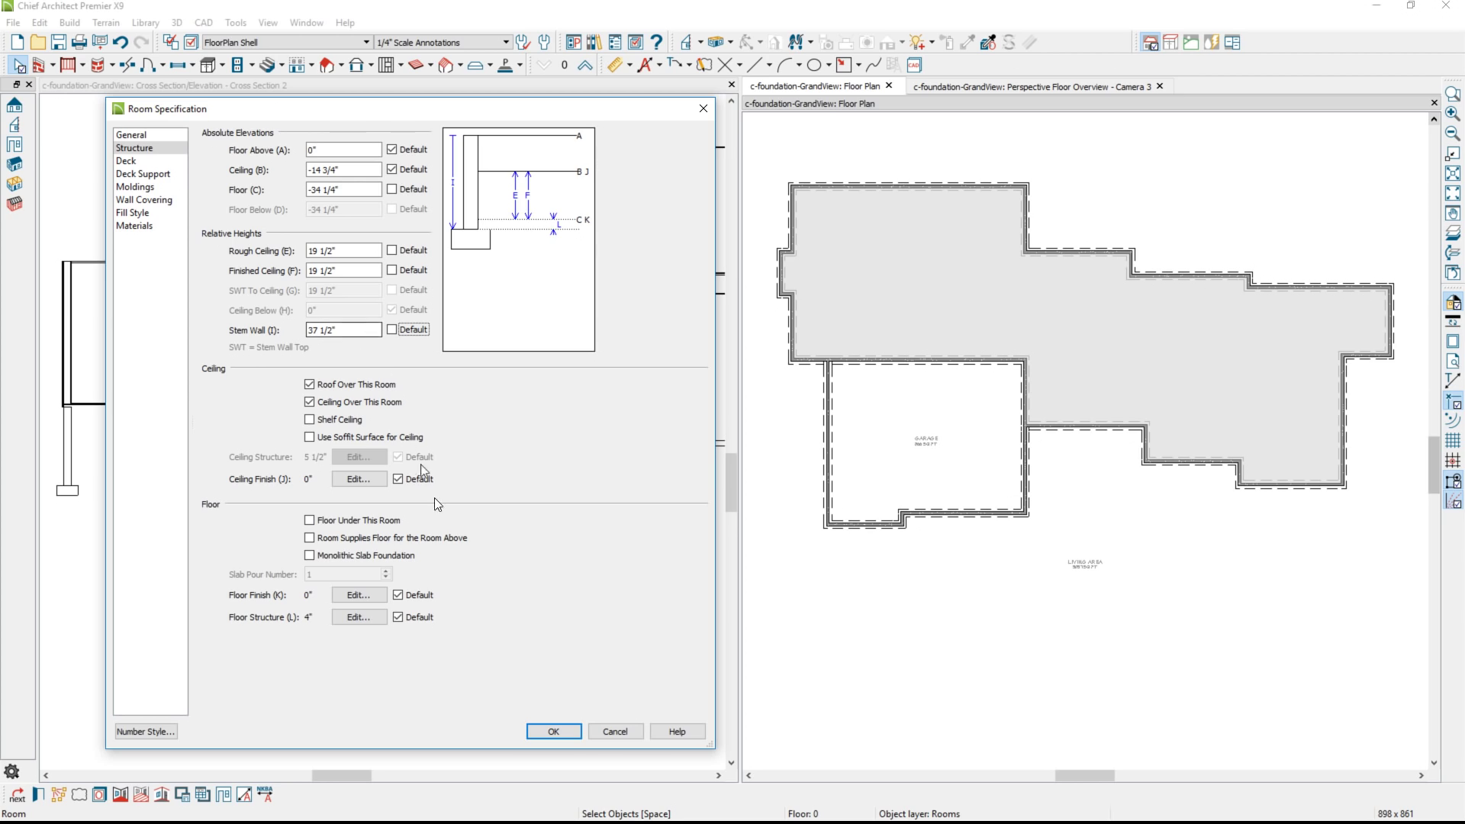
{"action": "left_click", "coordinate": [552, 731]}
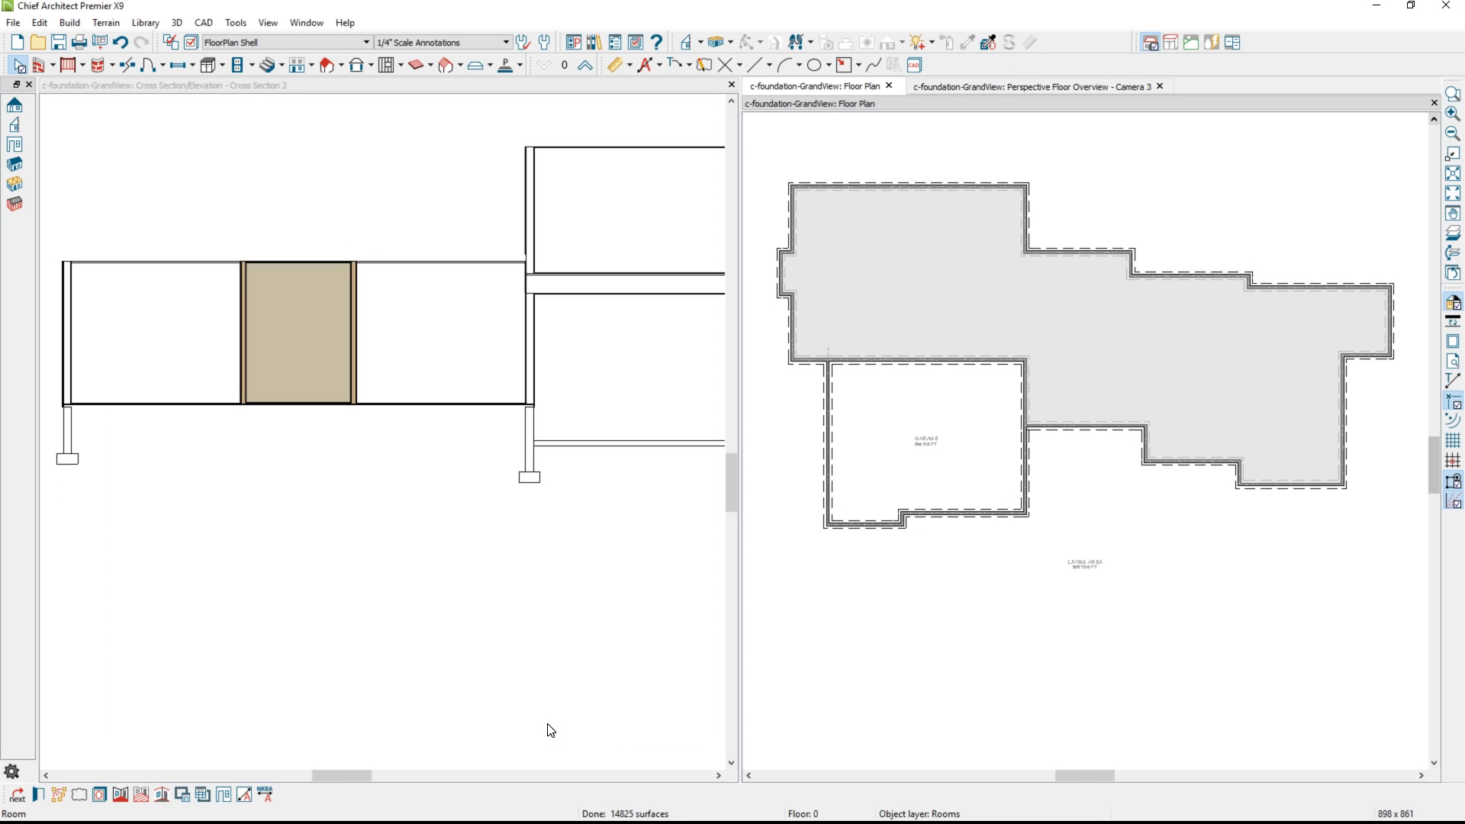
{"action": "key", "text": "Escape"}
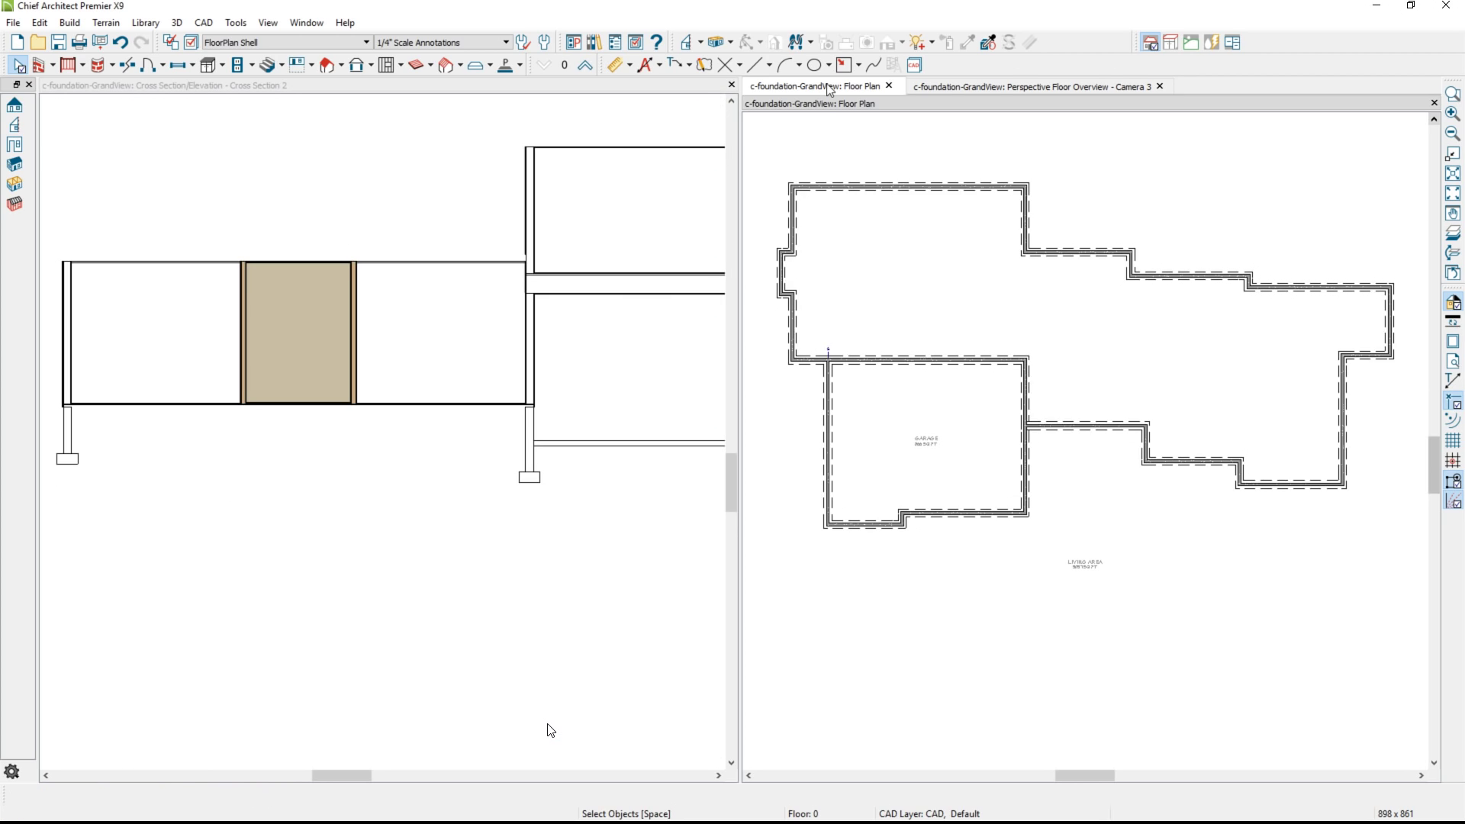
Examine the garage slab and stem walls in the 3D perspective floor overview
{"action": "left_click", "coordinate": [959, 86]}
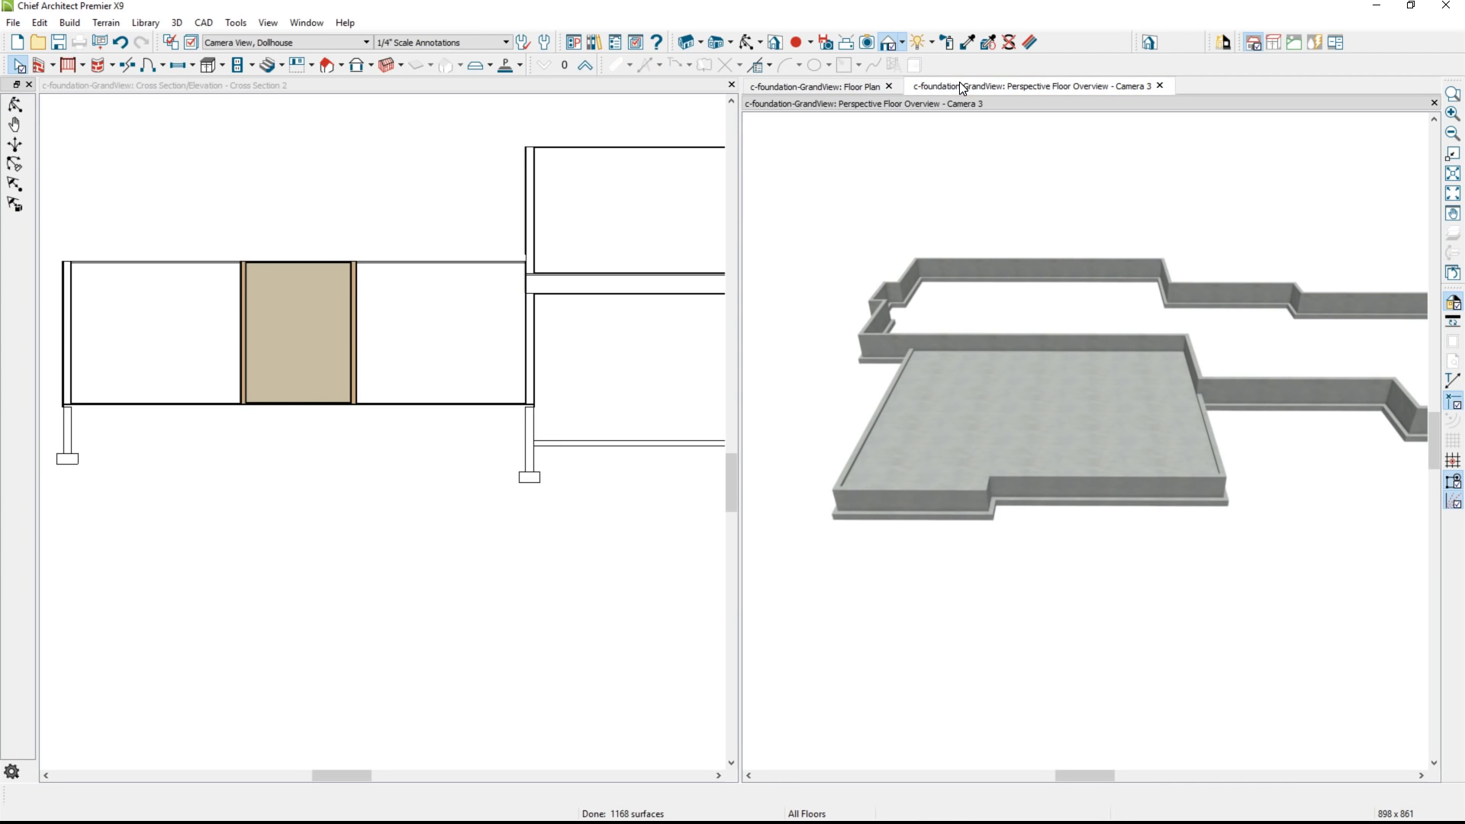
{"action": "scroll", "coordinate": [944, 398], "scroll_direction": "up", "scroll_amount": 2}
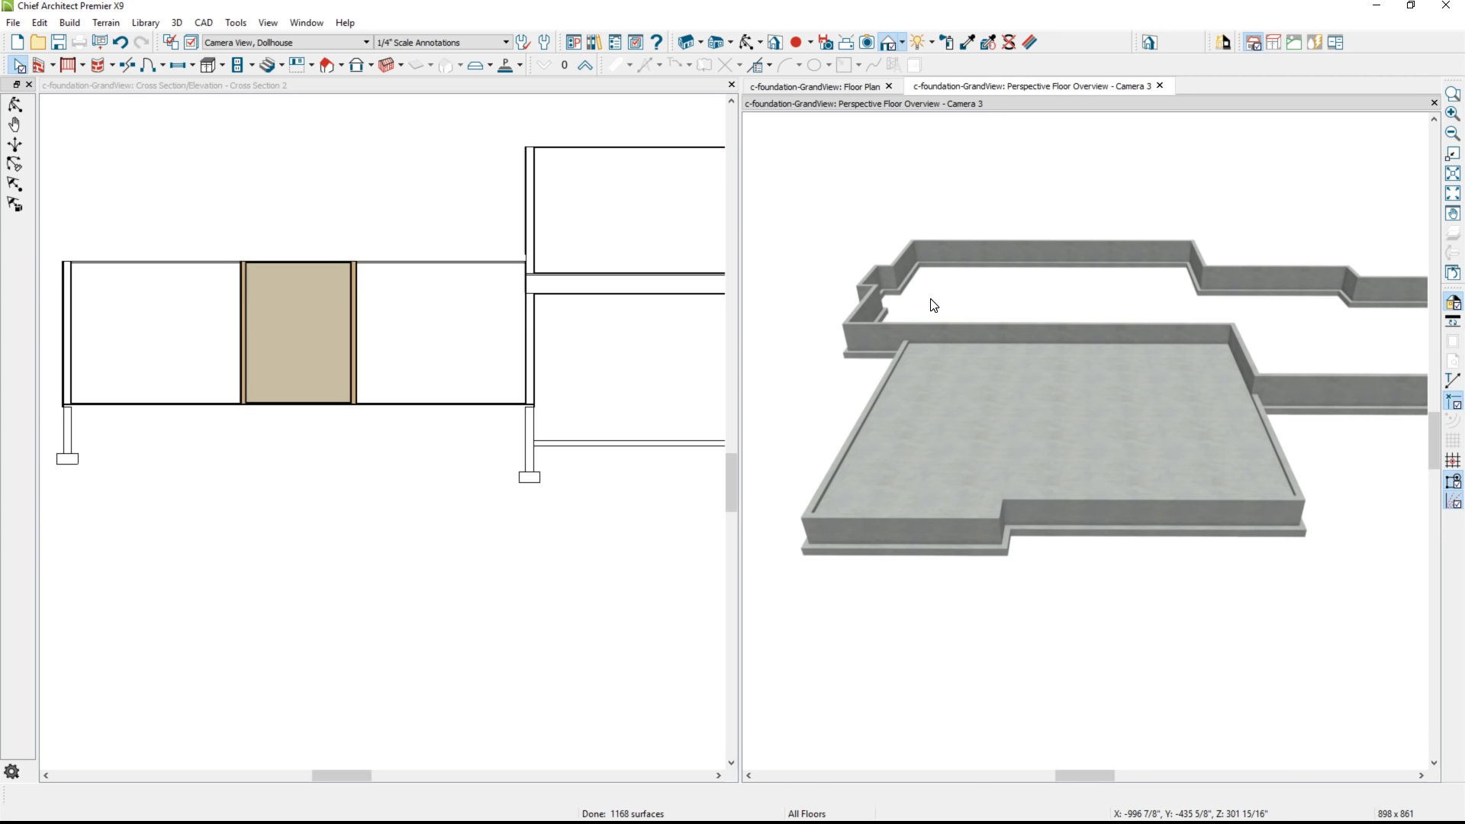
{"action": "scroll", "coordinate": [939, 256], "scroll_direction": "up", "scroll_amount": 3}
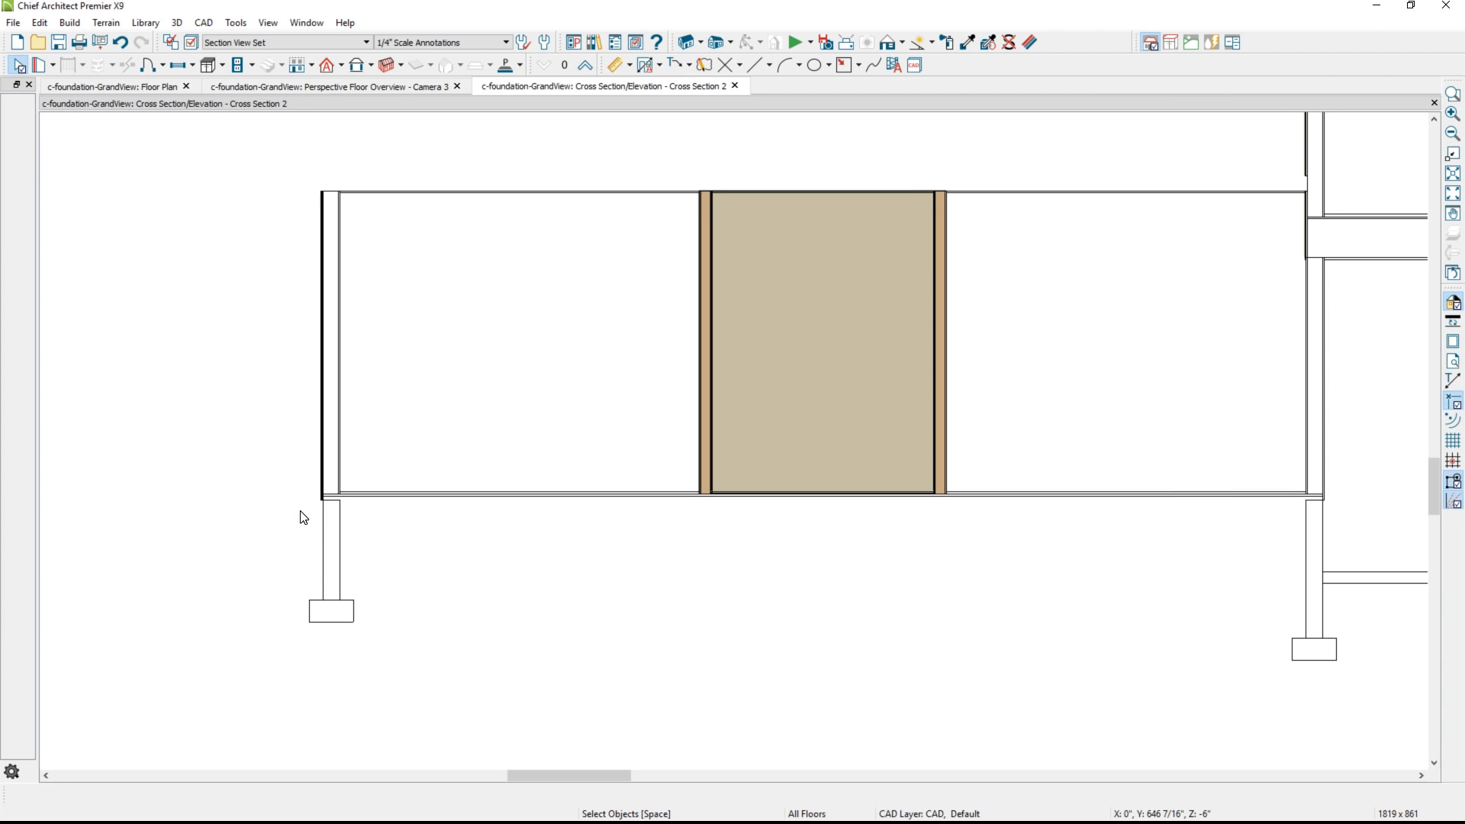
Return to the foundation floor plan and display its exterior dimensions
{"action": "left_click", "coordinate": [162, 86]}
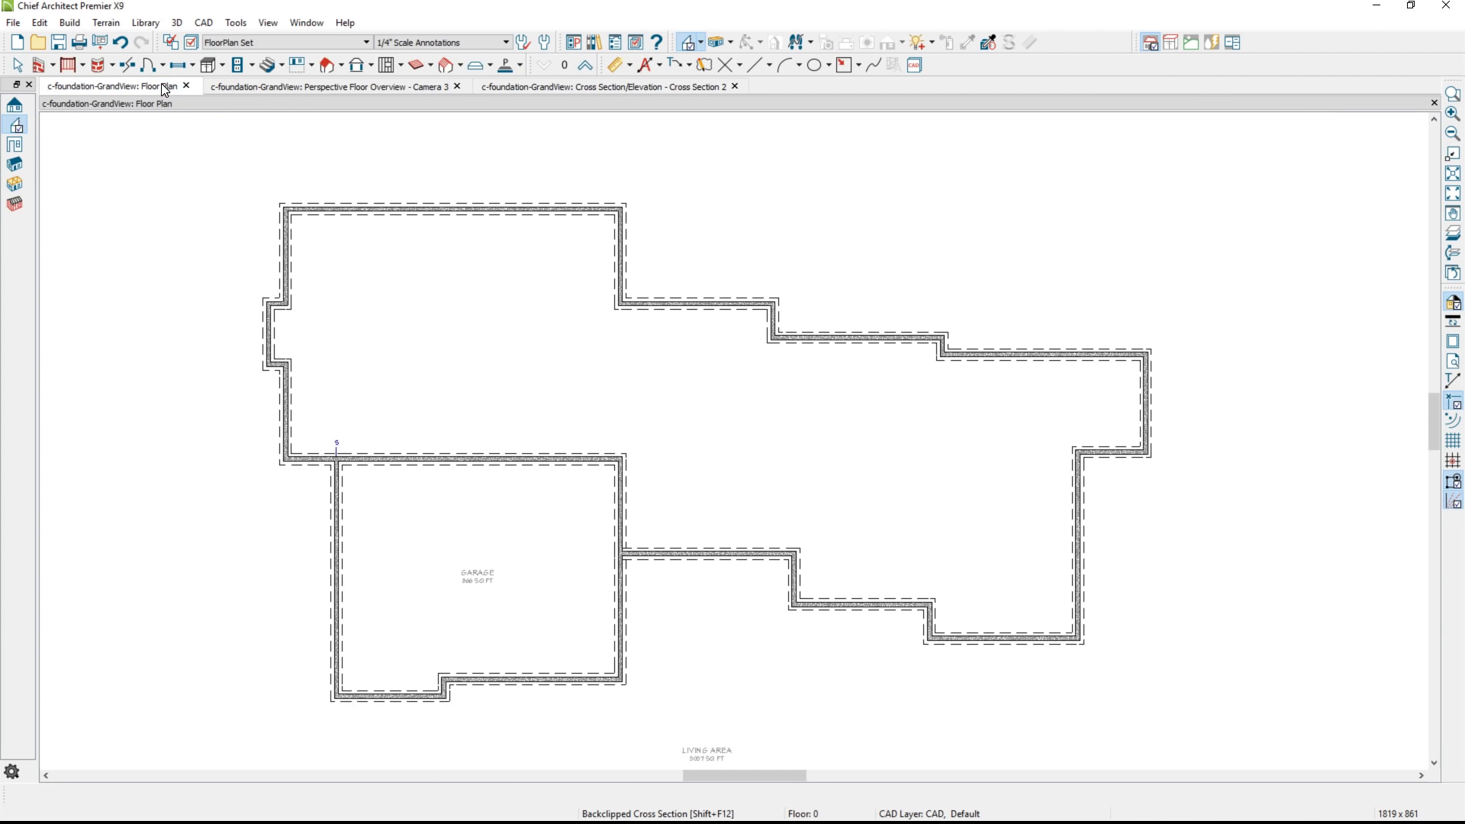
{"action": "left_click", "coordinate": [615, 45]}
{"action": "middle_click_drag", "start_coordinate": [351, 230], "coordinate": [351, 299]}
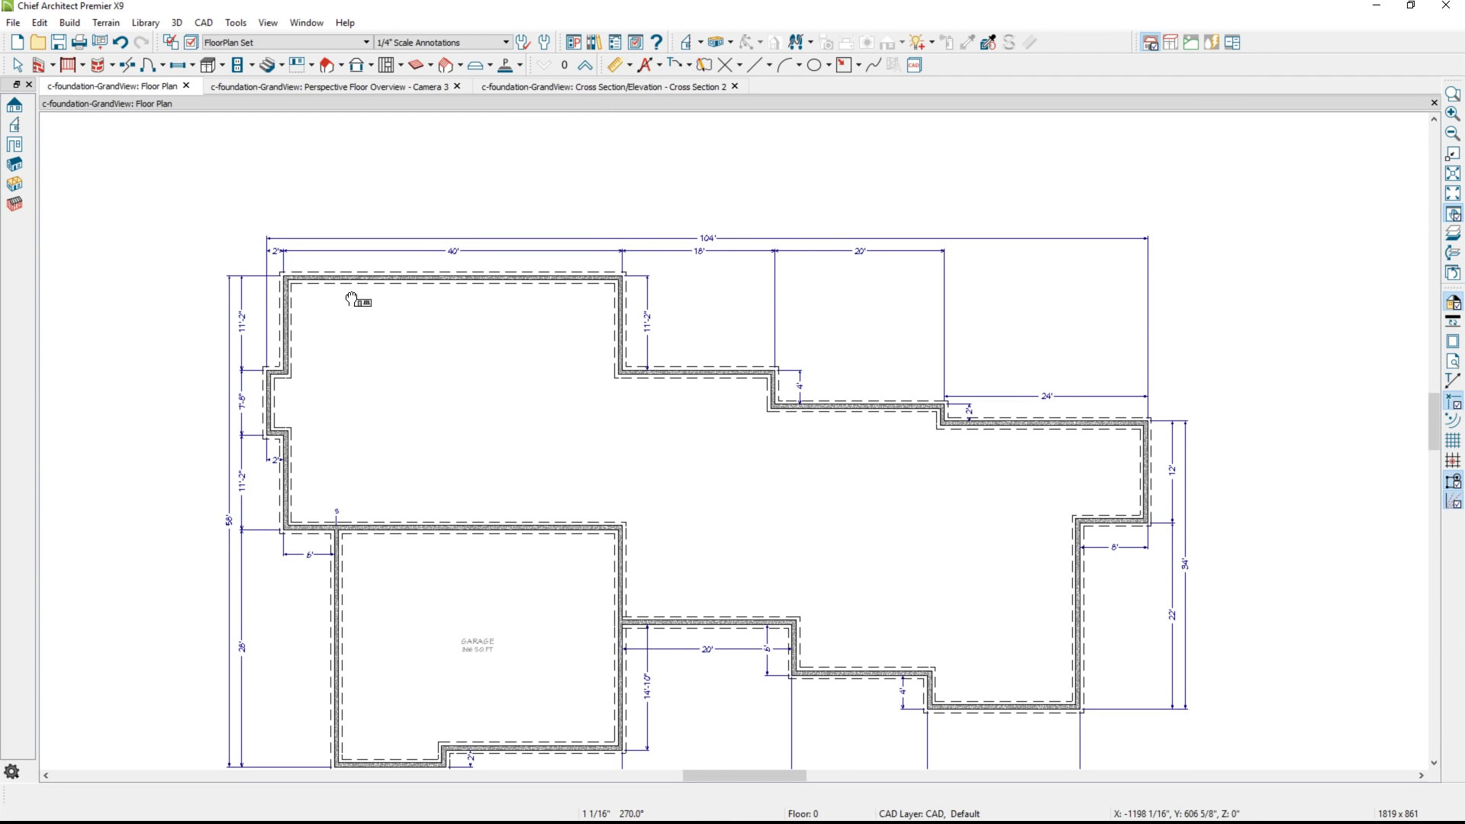
Change the wall type of the 40' foundation wall along the plan's upper edge to 8" Concrete Stem Wall
{"action": "scroll", "coordinate": [352, 291], "scroll_direction": "up", "scroll_amount": 4}
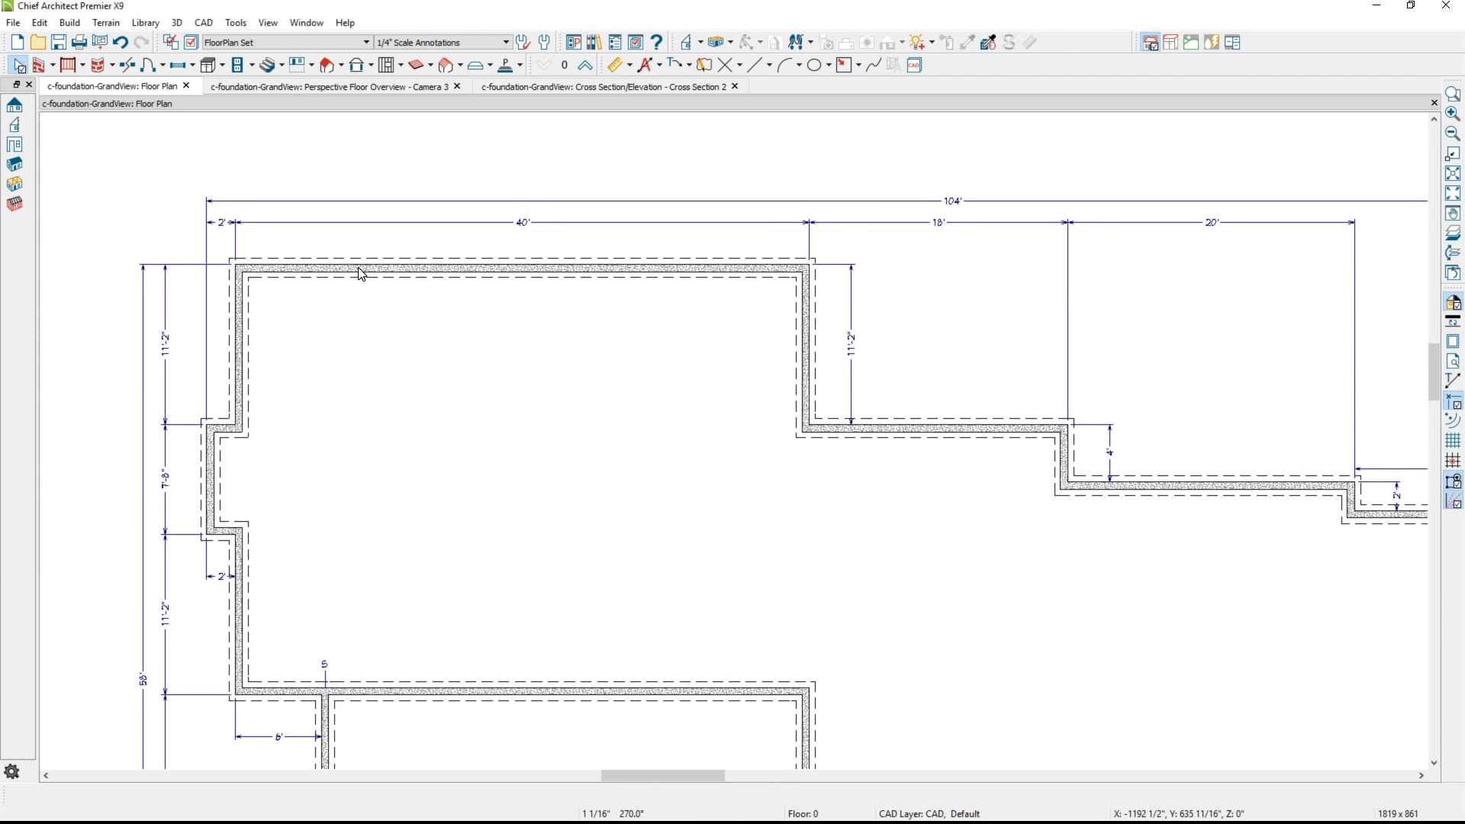
{"action": "scroll", "coordinate": [361, 273], "scroll_direction": "up", "scroll_amount": 1}
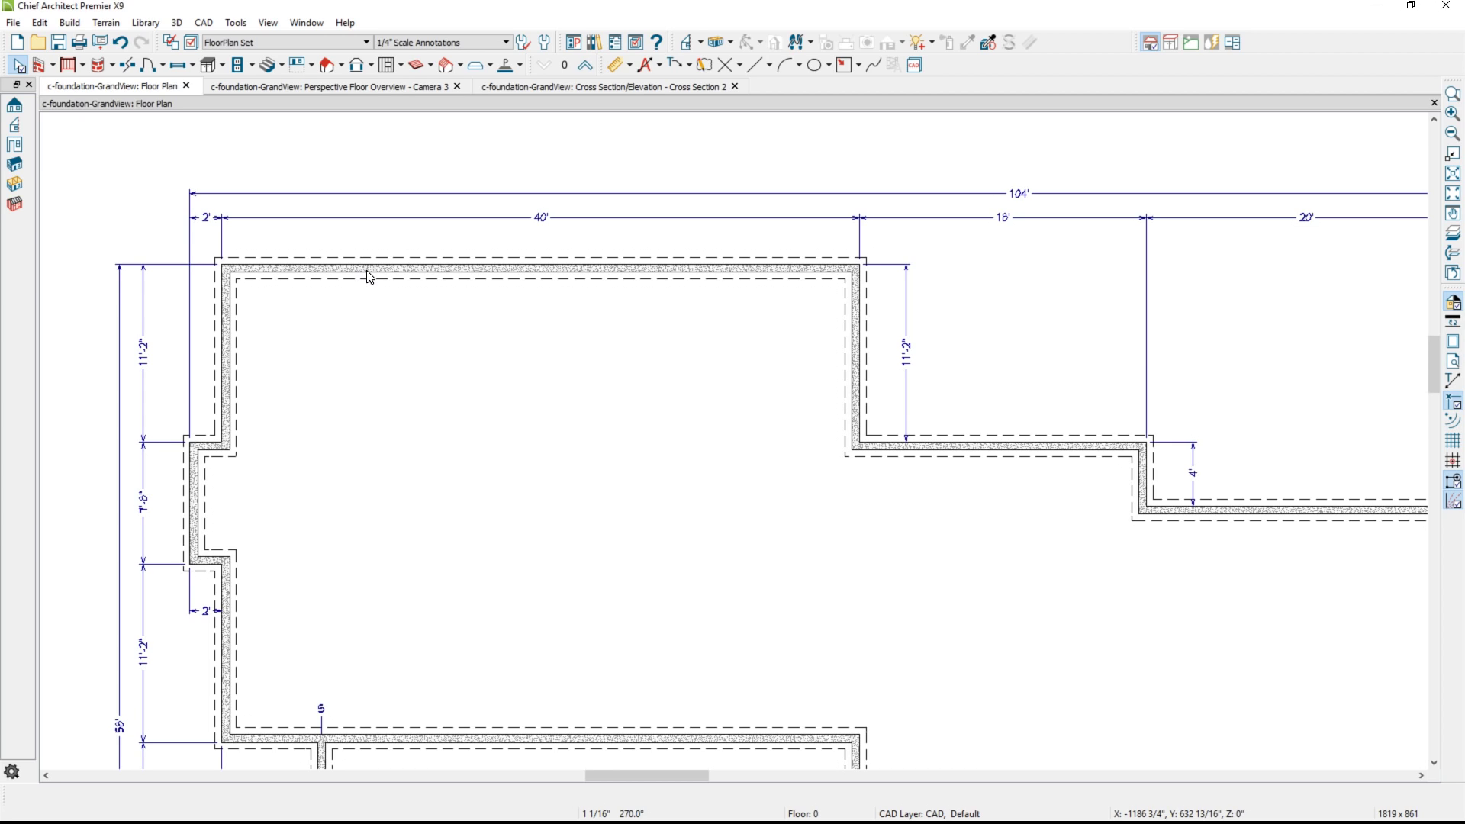
{"action": "left_click", "coordinate": [371, 268]}
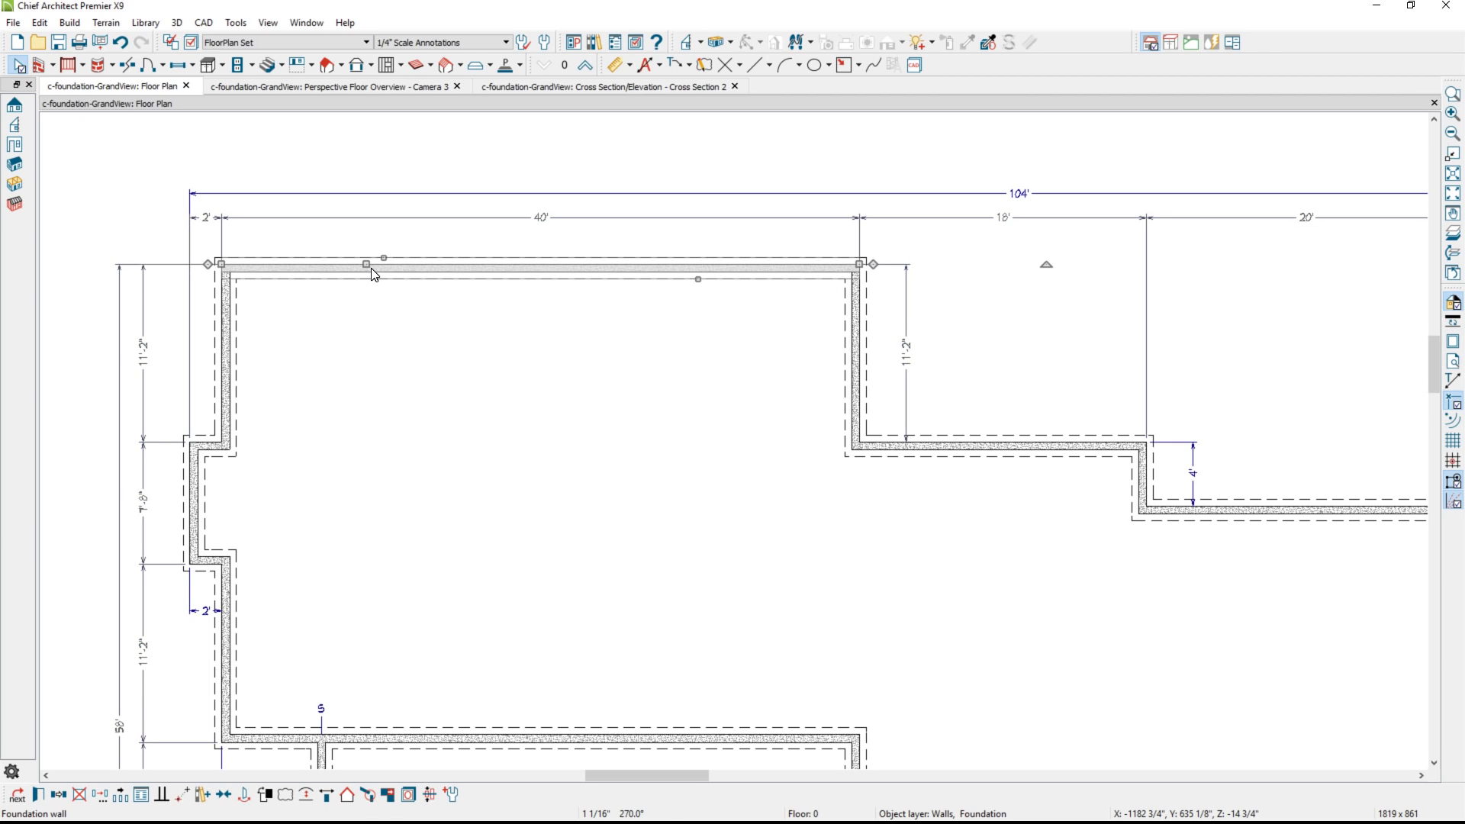
{"action": "double_click", "coordinate": [371, 267]}
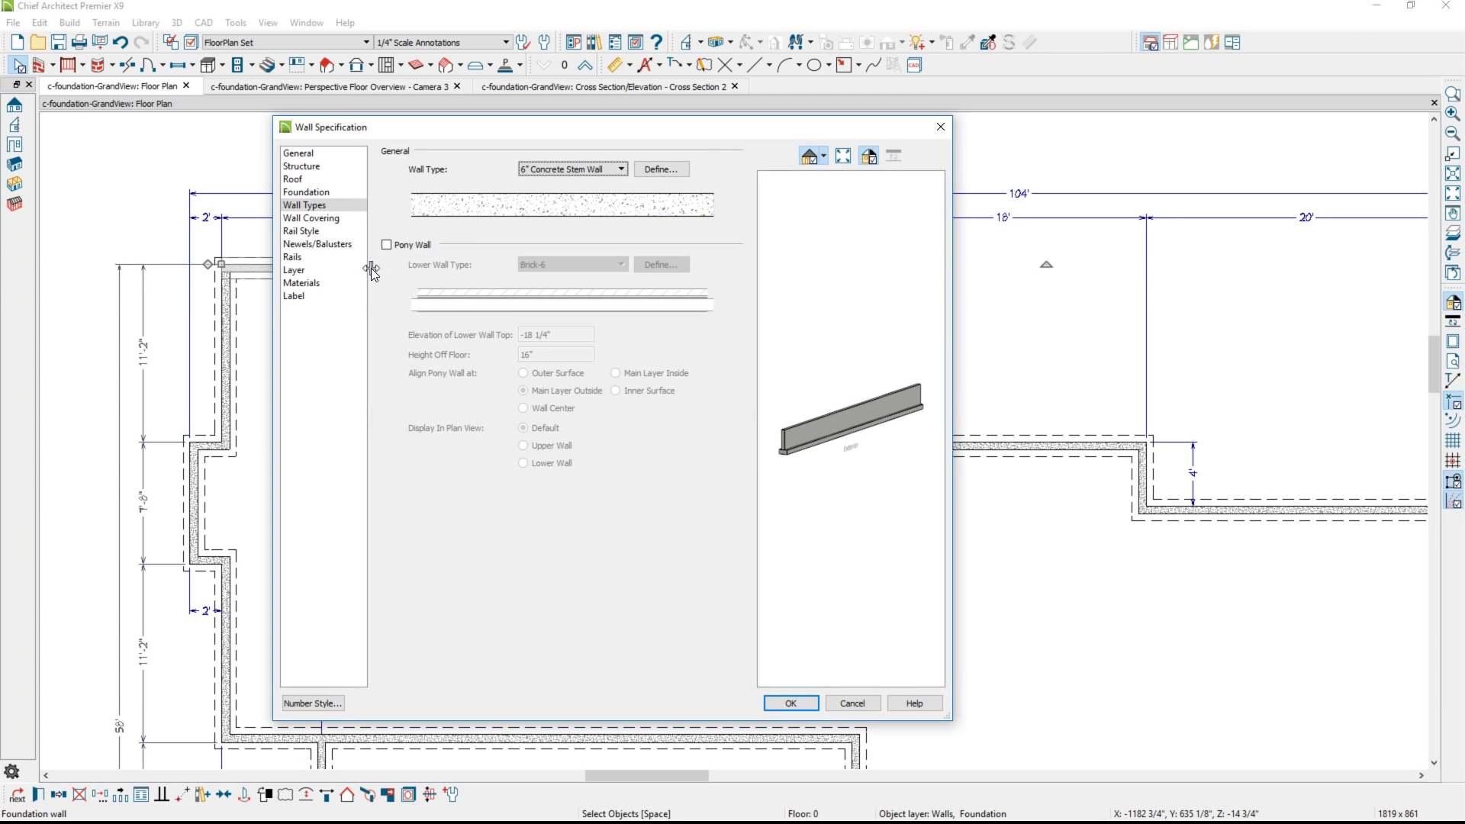
{"action": "left_click", "coordinate": [621, 169]}
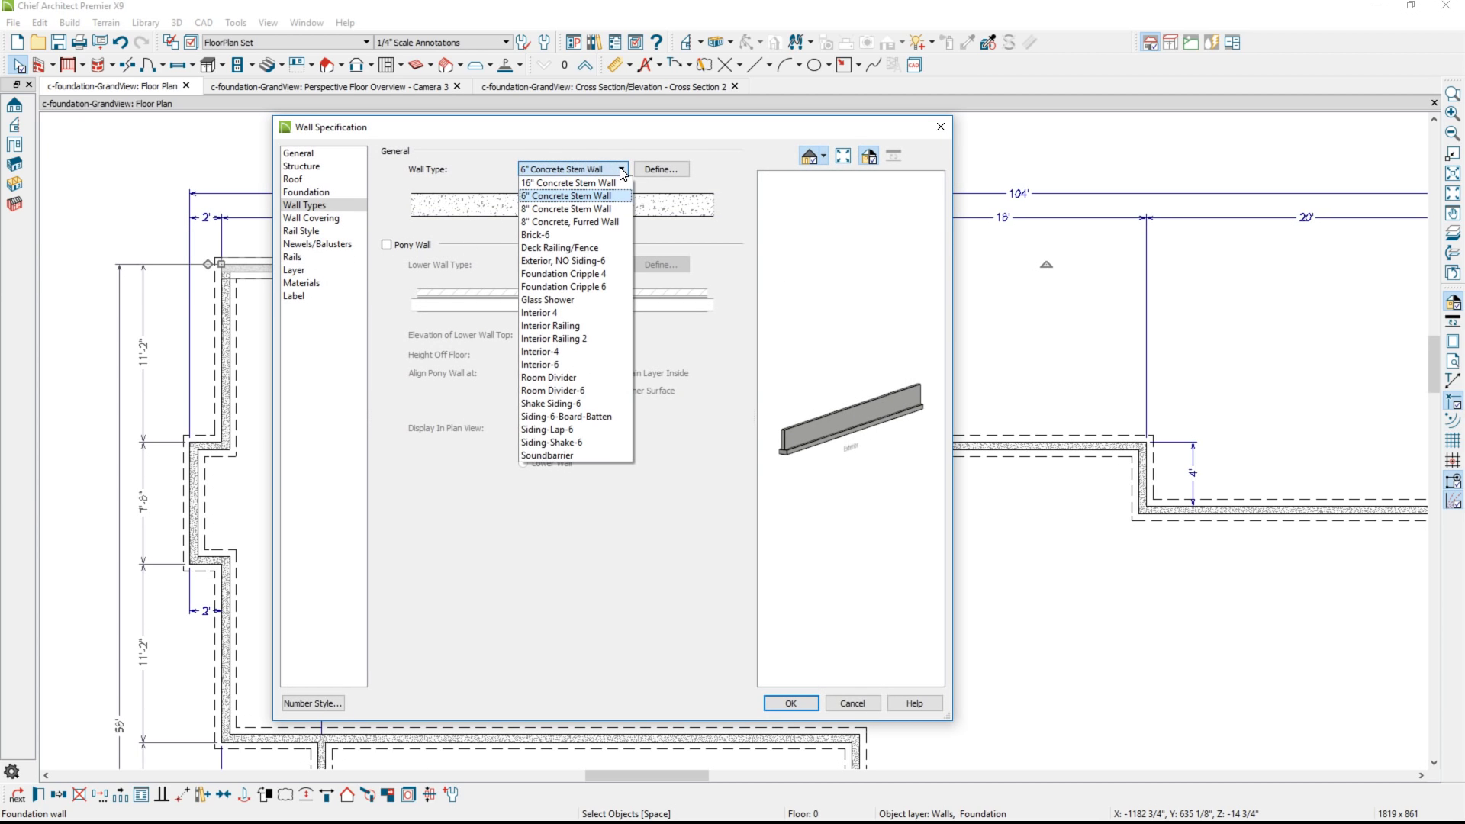
{"action": "left_click", "coordinate": [612, 208]}
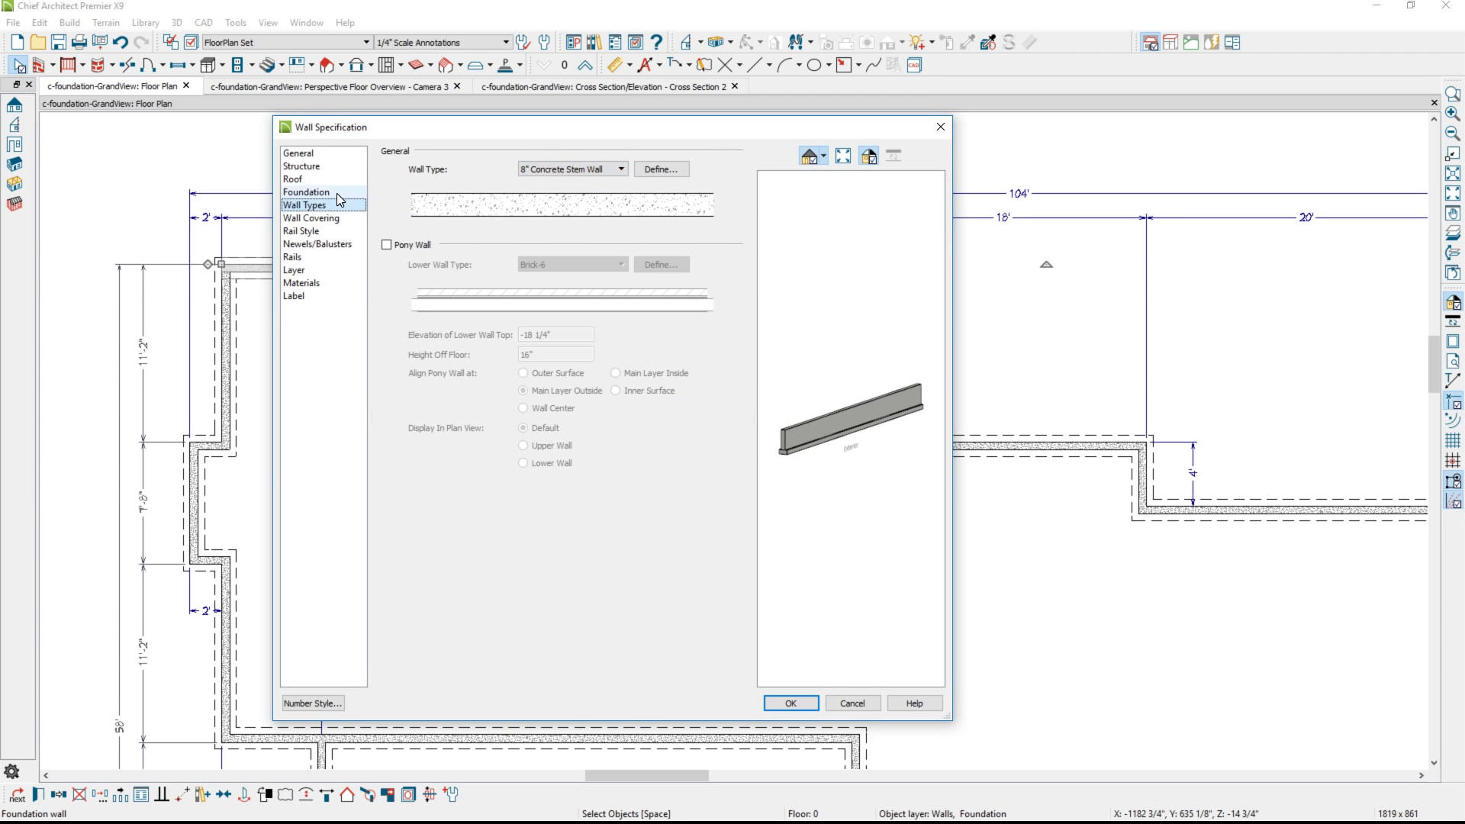
Give the upper foundation wall a footing 24" wide and 10" high with a 3/4" offset, and turn off its sill plate
{"action": "left_click", "coordinate": [337, 194]}
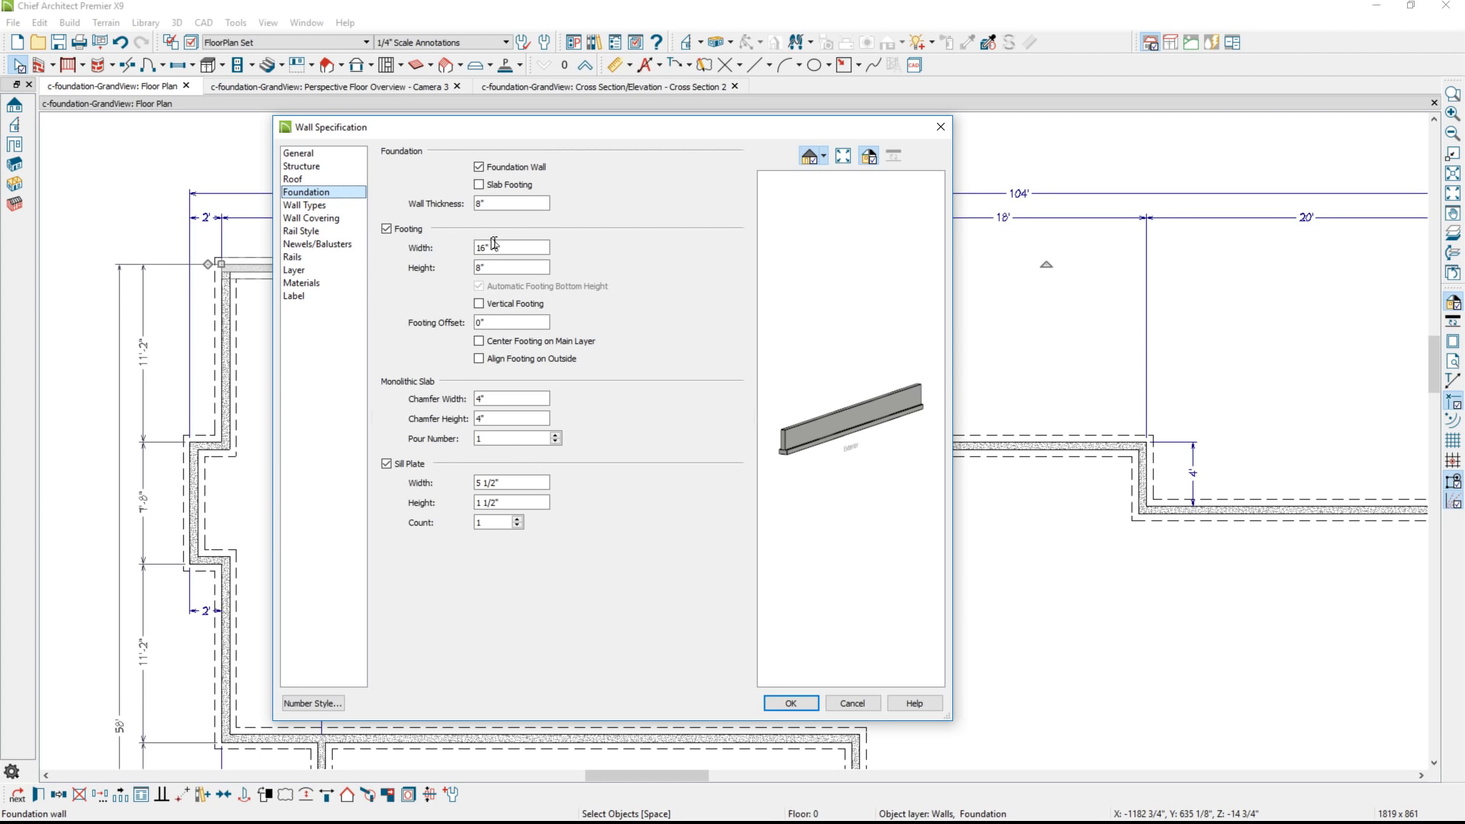
{"action": "left_click_drag", "start_coordinate": [495, 246], "coordinate": [473, 241]}
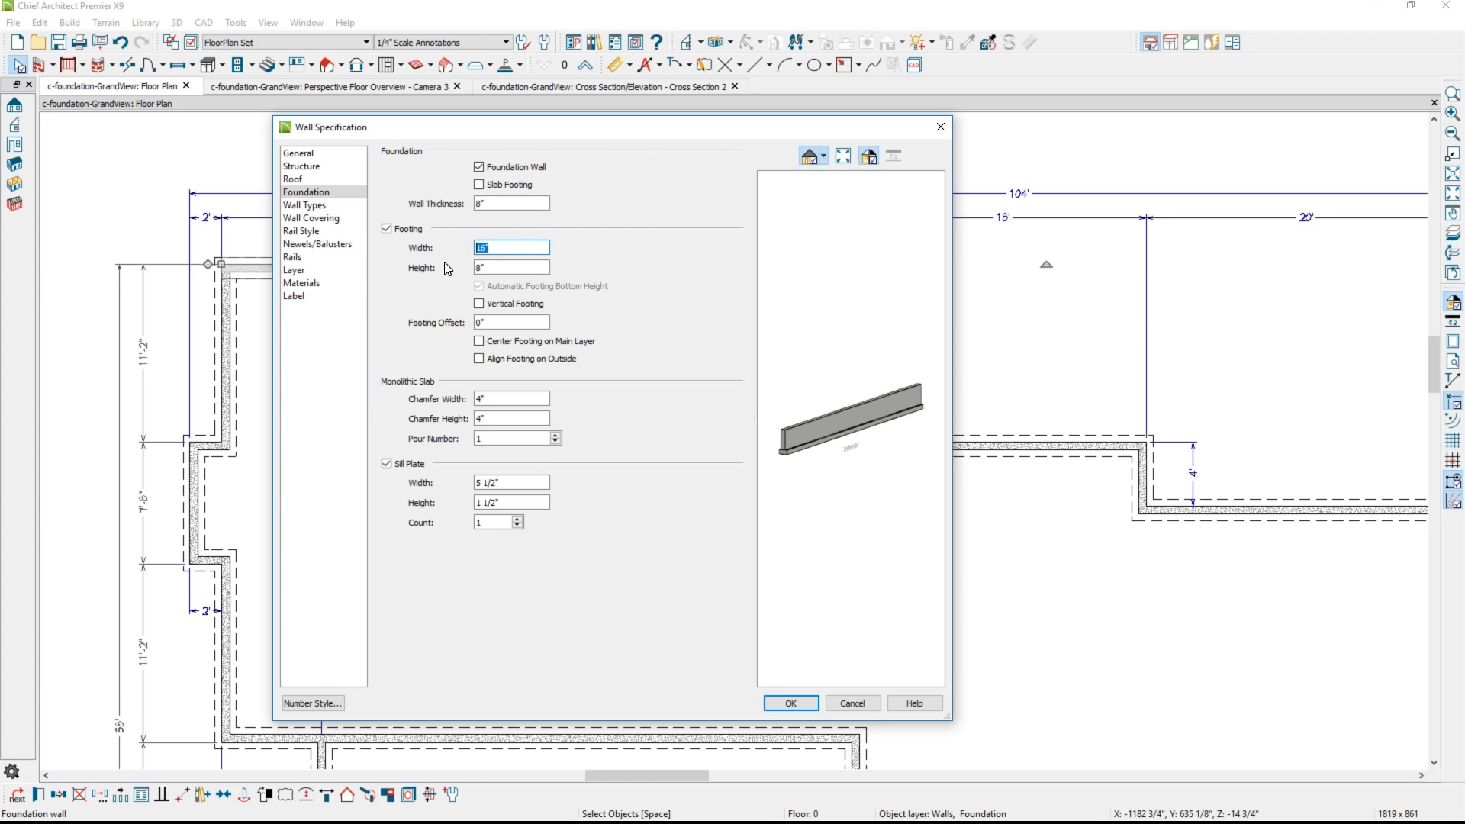
{"action": "type", "text": "24"}
{"action": "key", "text": "Tab"}
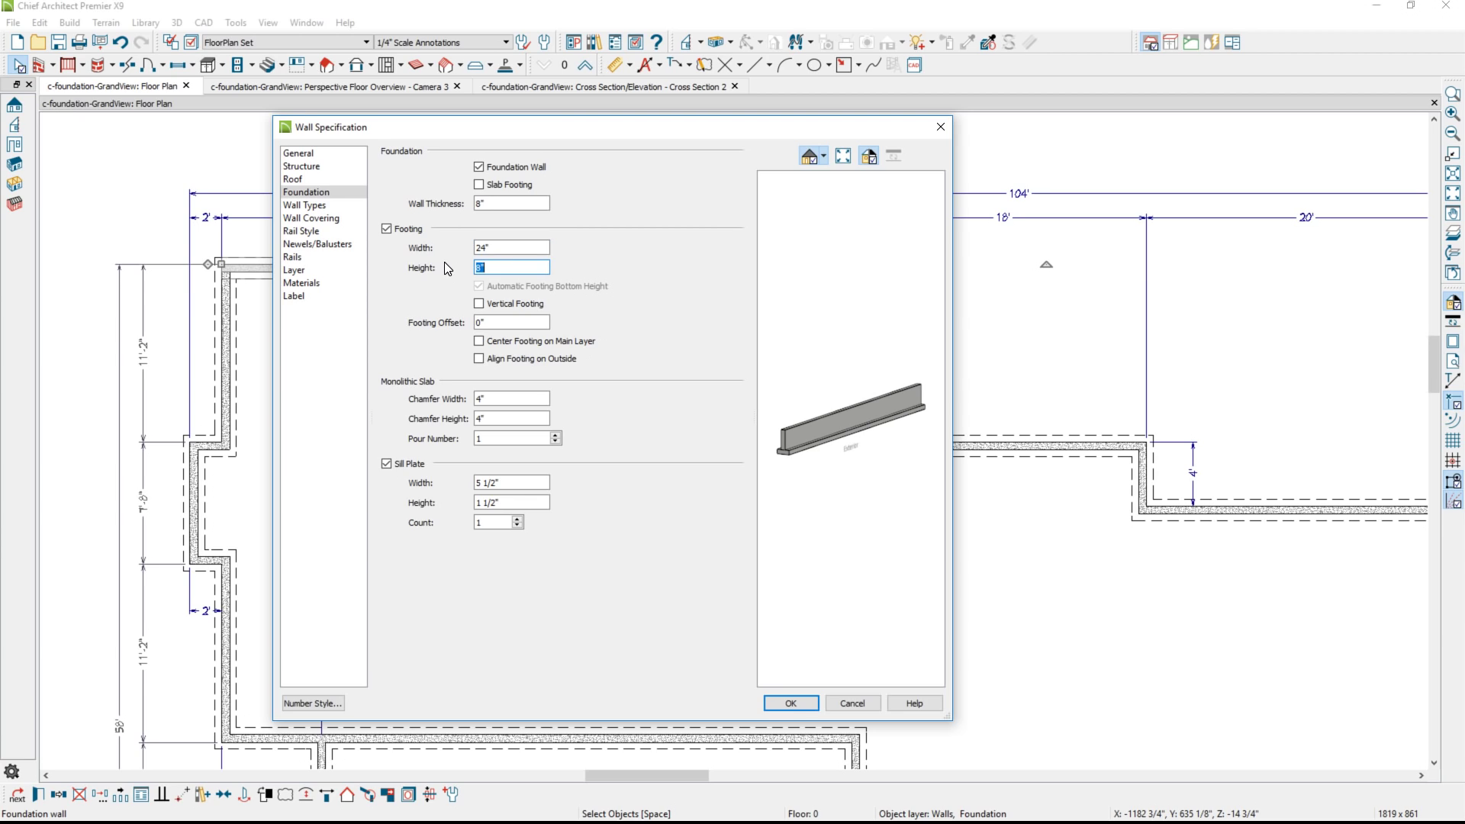
{"action": "type", "text": "10"}
{"action": "left_click", "coordinate": [469, 323]}
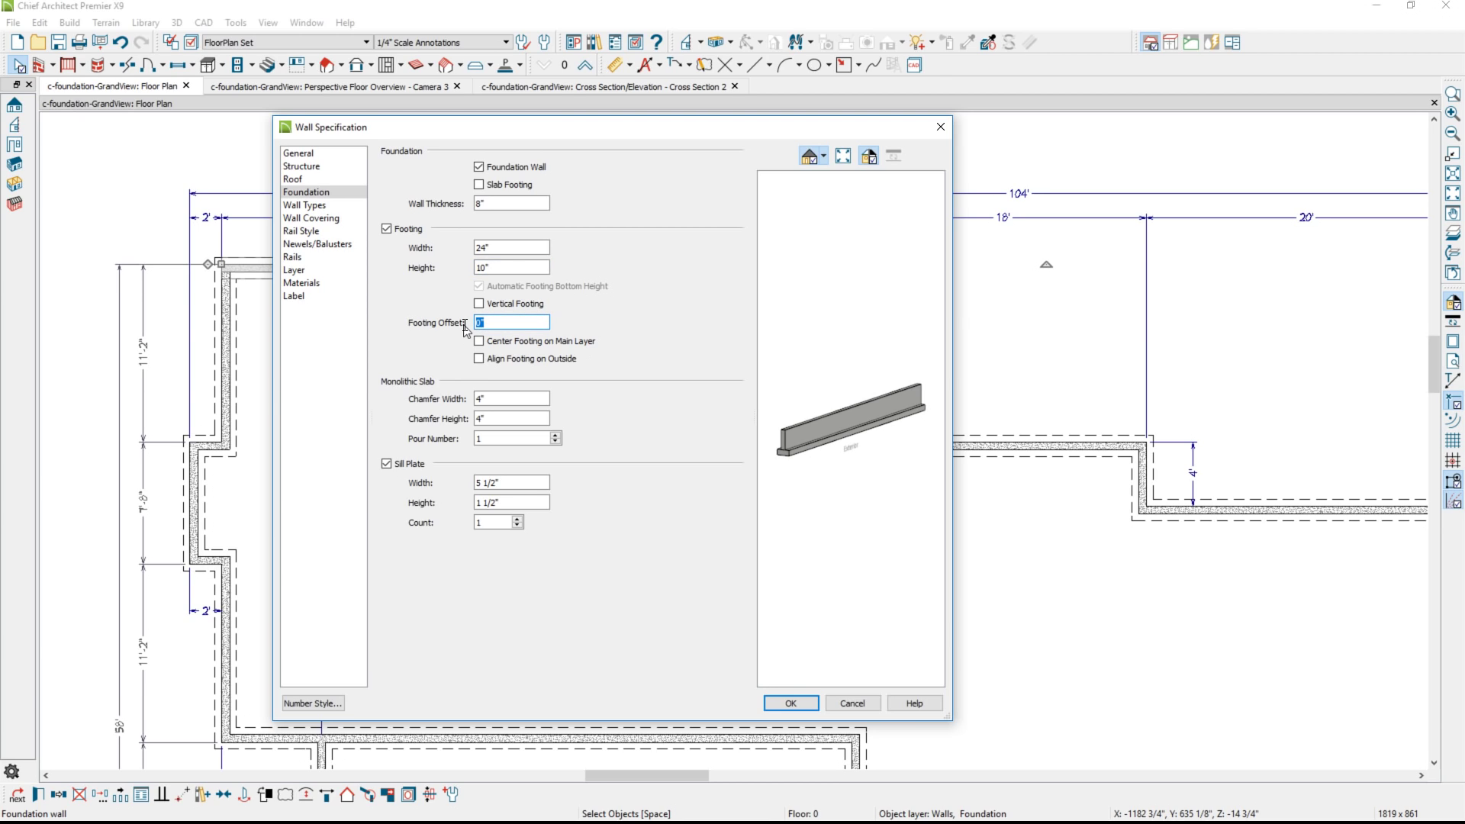
{"action": "type", "text": "3/4"}
{"action": "left_click", "coordinate": [386, 464]}
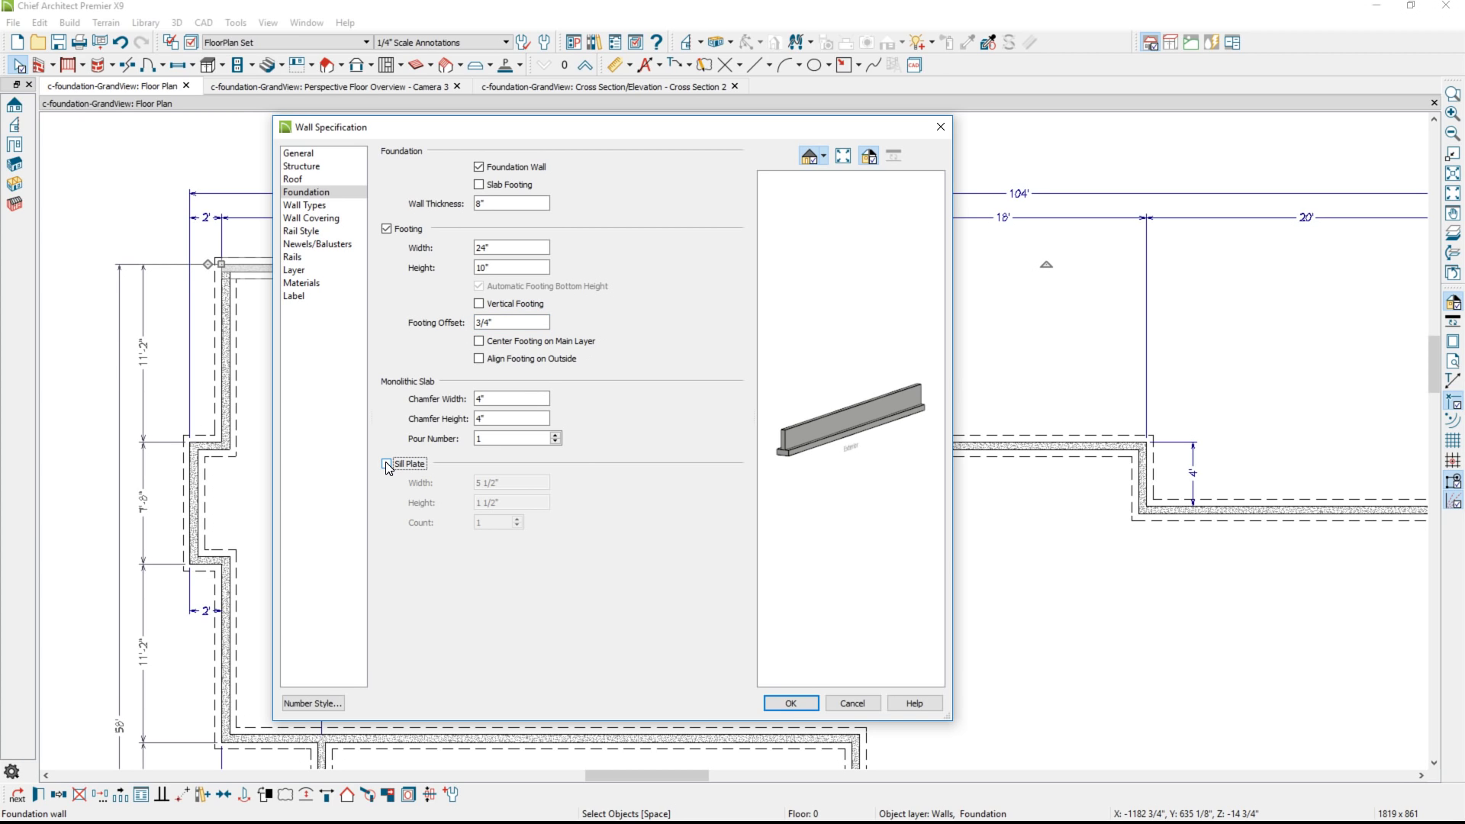
{"action": "key", "text": "Return"}
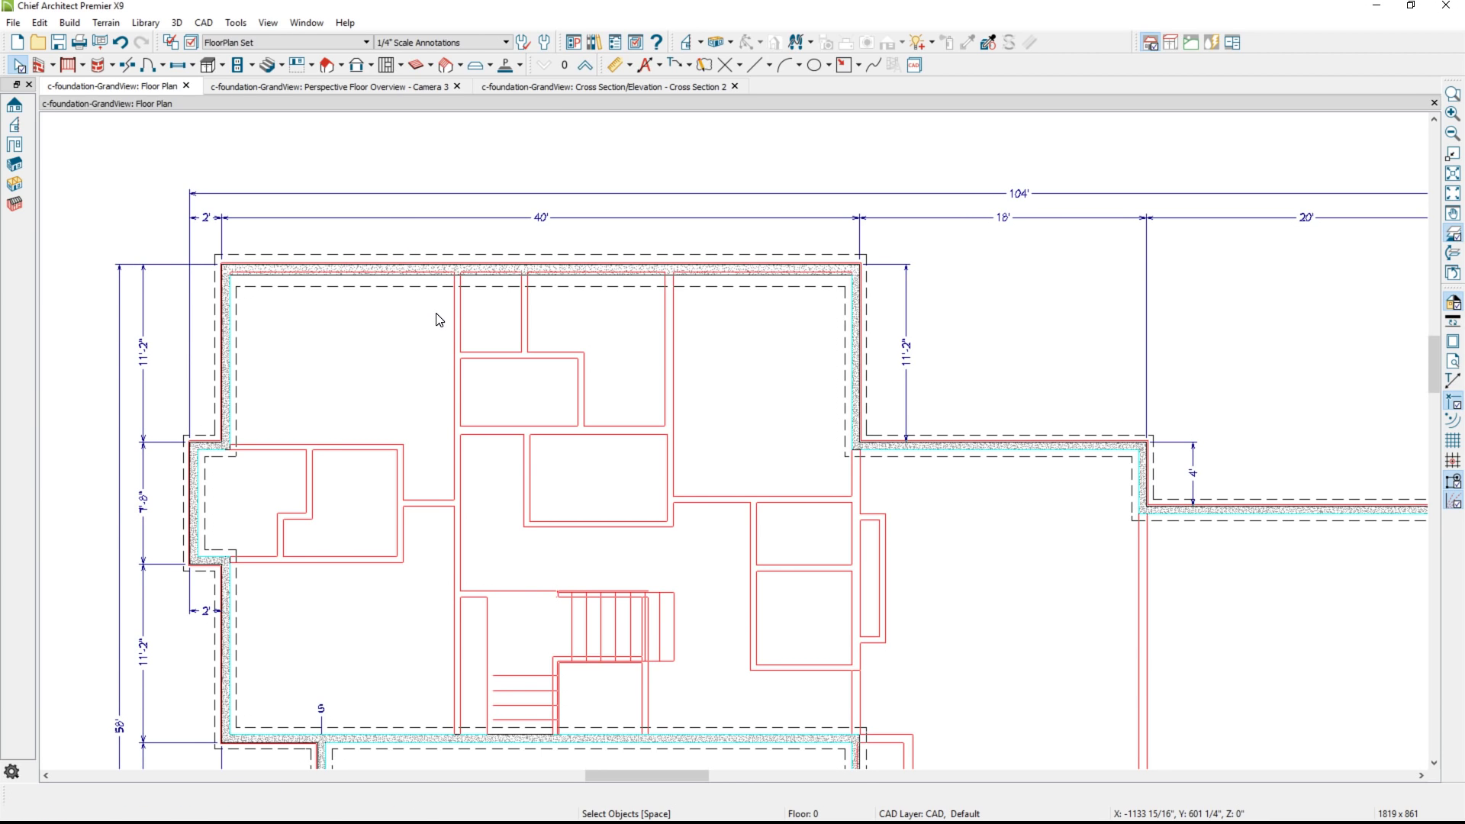
Move the upper foundation wall outward by setting the overall vertical dimension to 58'-9"
{"action": "middle_click_drag", "start_coordinate": [271, 238], "coordinate": [321, 203]}
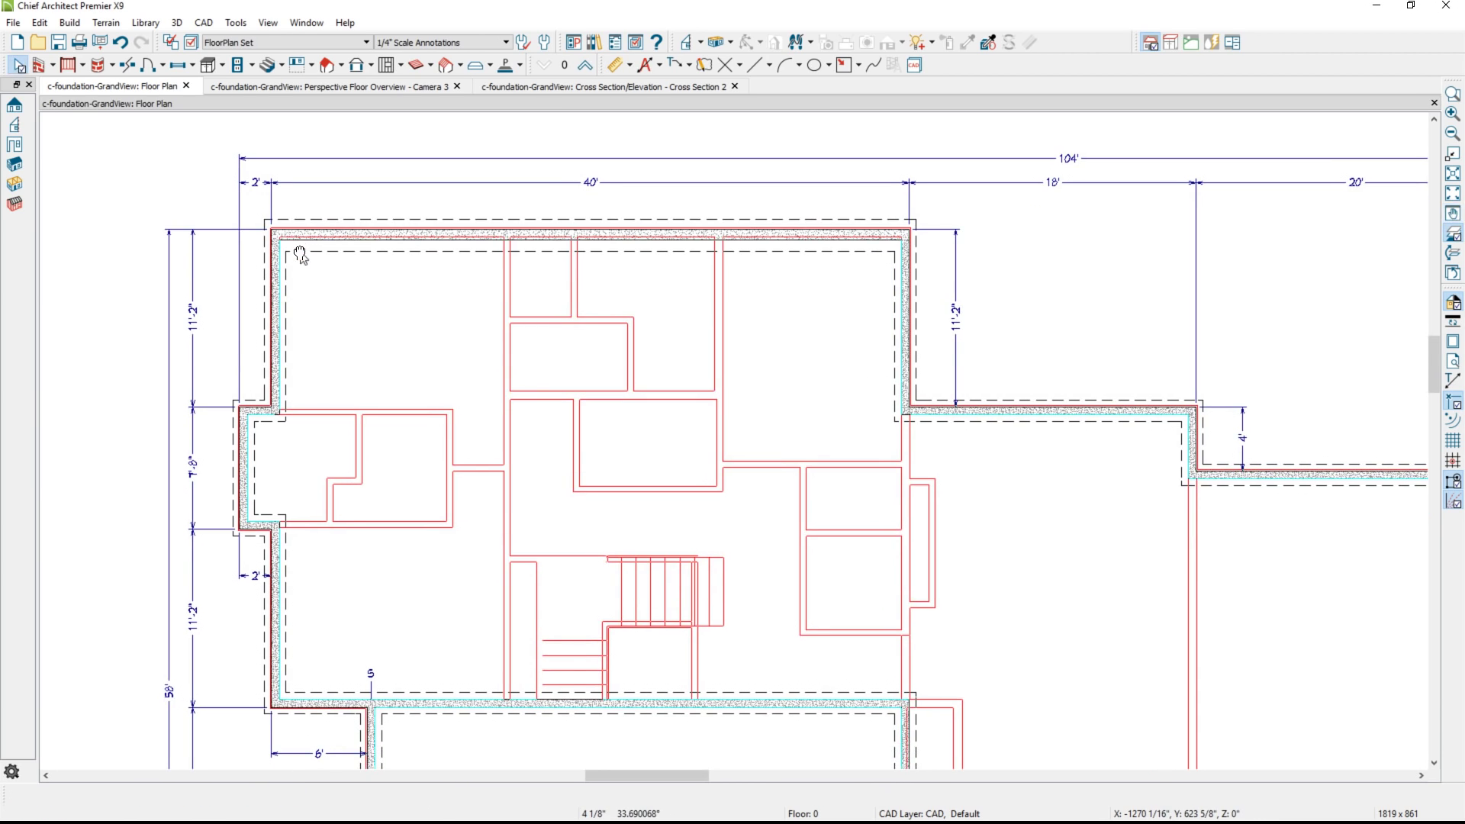
{"action": "left_click", "coordinate": [317, 236]}
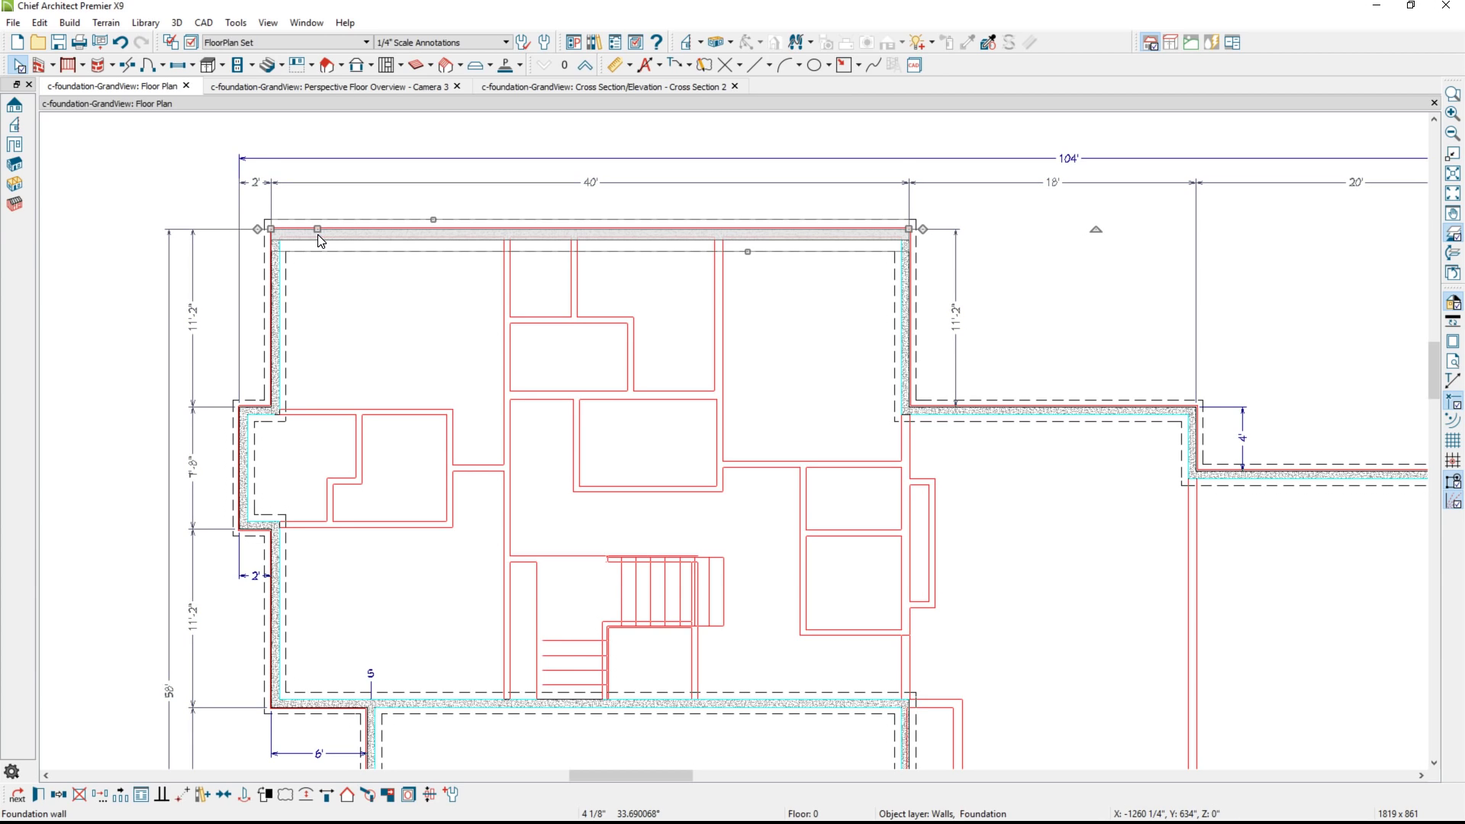
{"action": "left_click", "coordinate": [168, 692]}
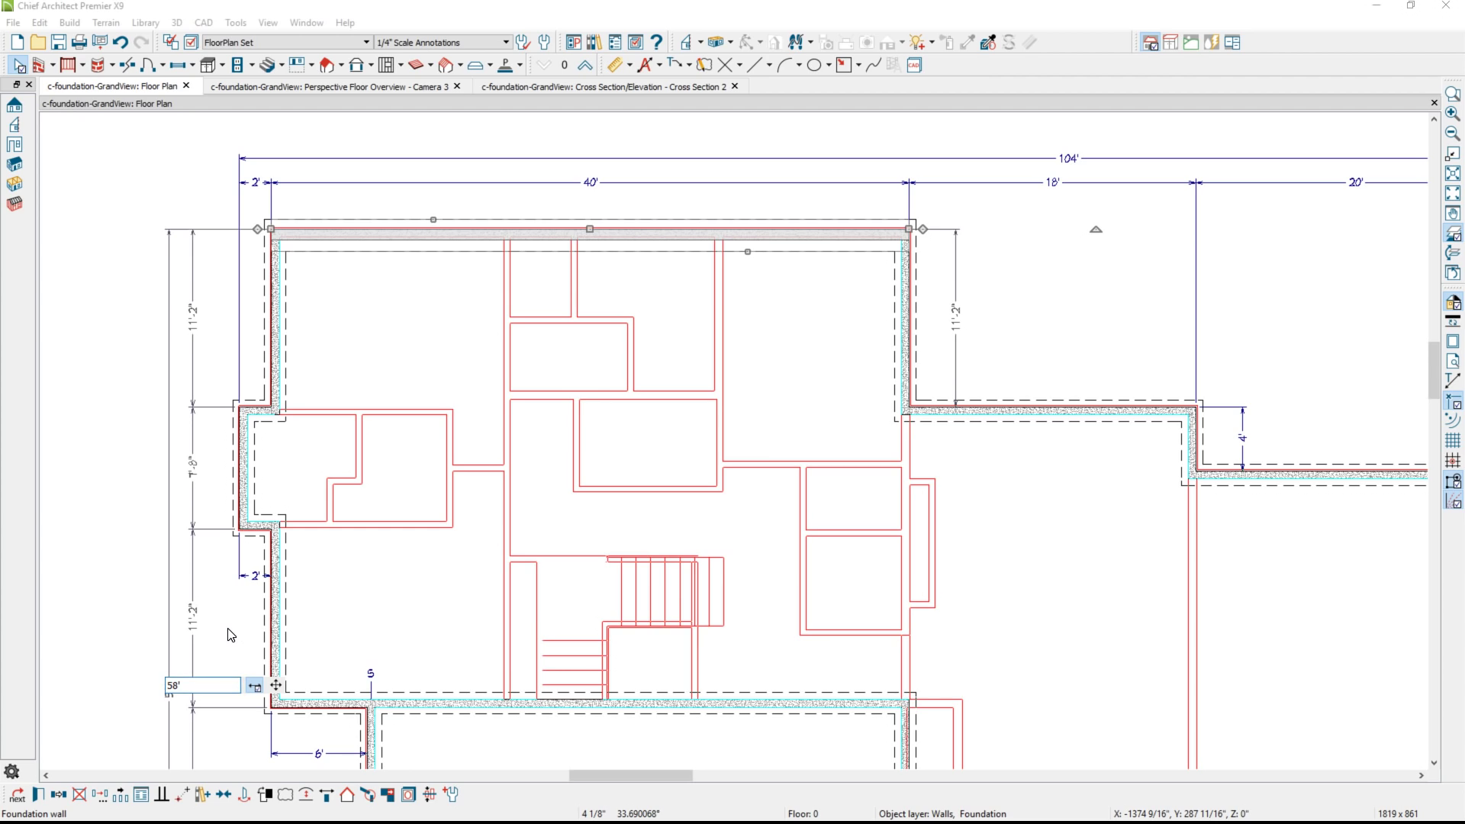
{"action": "type", "text": "9"}
{"action": "key", "text": "Return"}
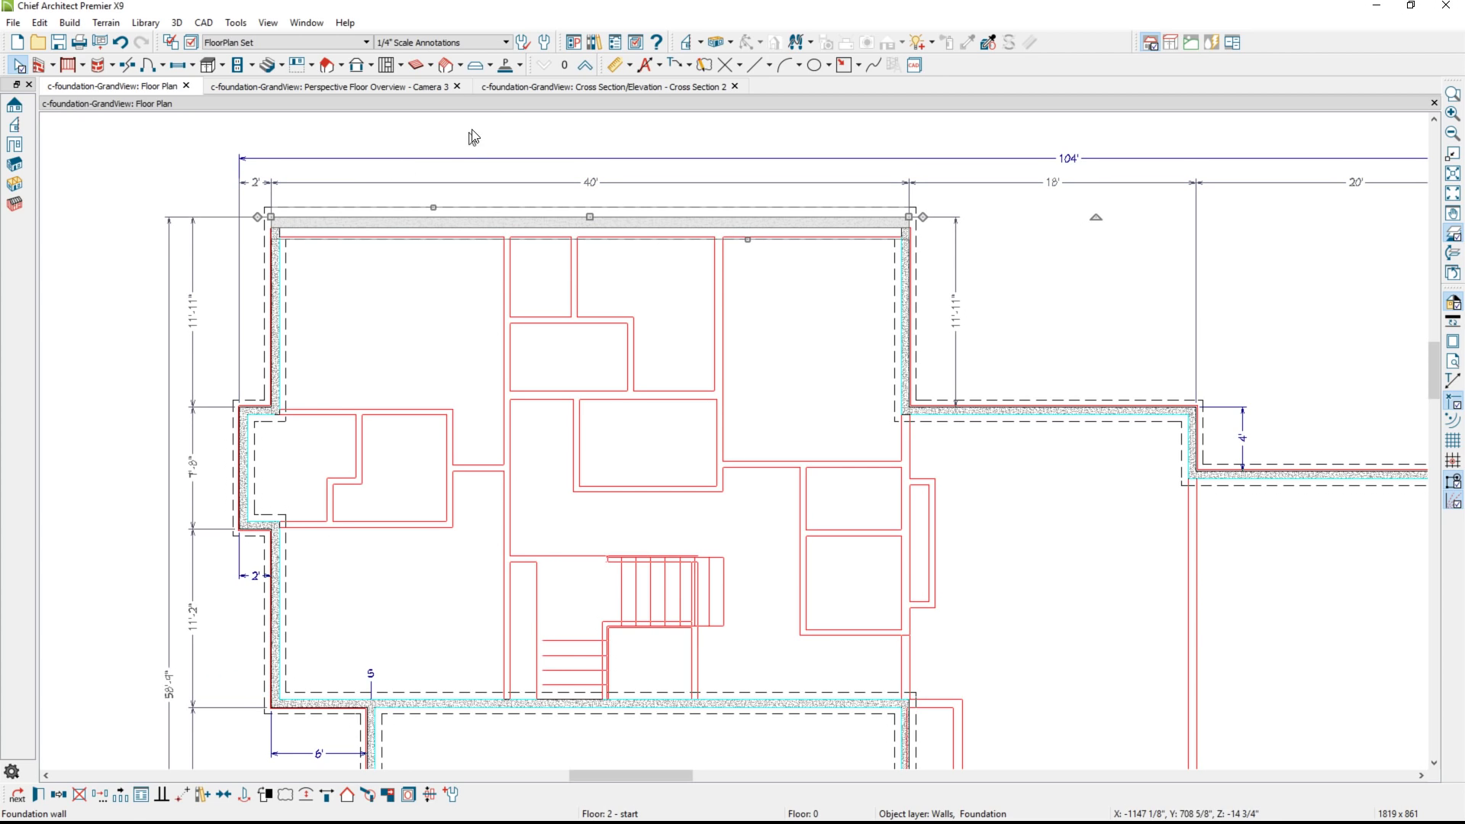
Examine how the moved foundation wall and footing line up with the framed exterior wall in the cross section, and return to the floor plan
{"action": "left_click", "coordinate": [548, 87]}
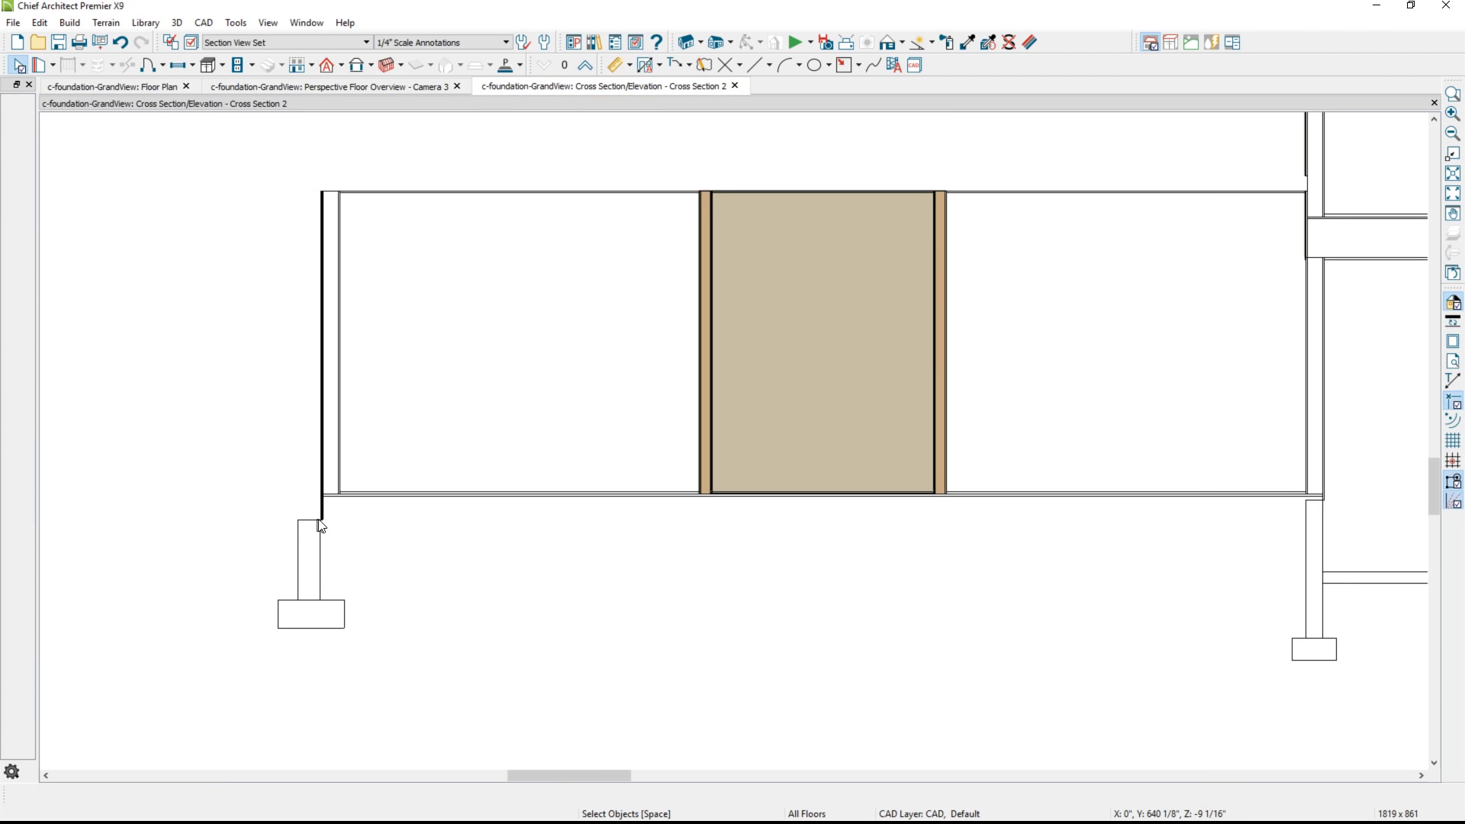
{"action": "scroll", "coordinate": [321, 506], "scroll_direction": "up", "scroll_amount": 2}
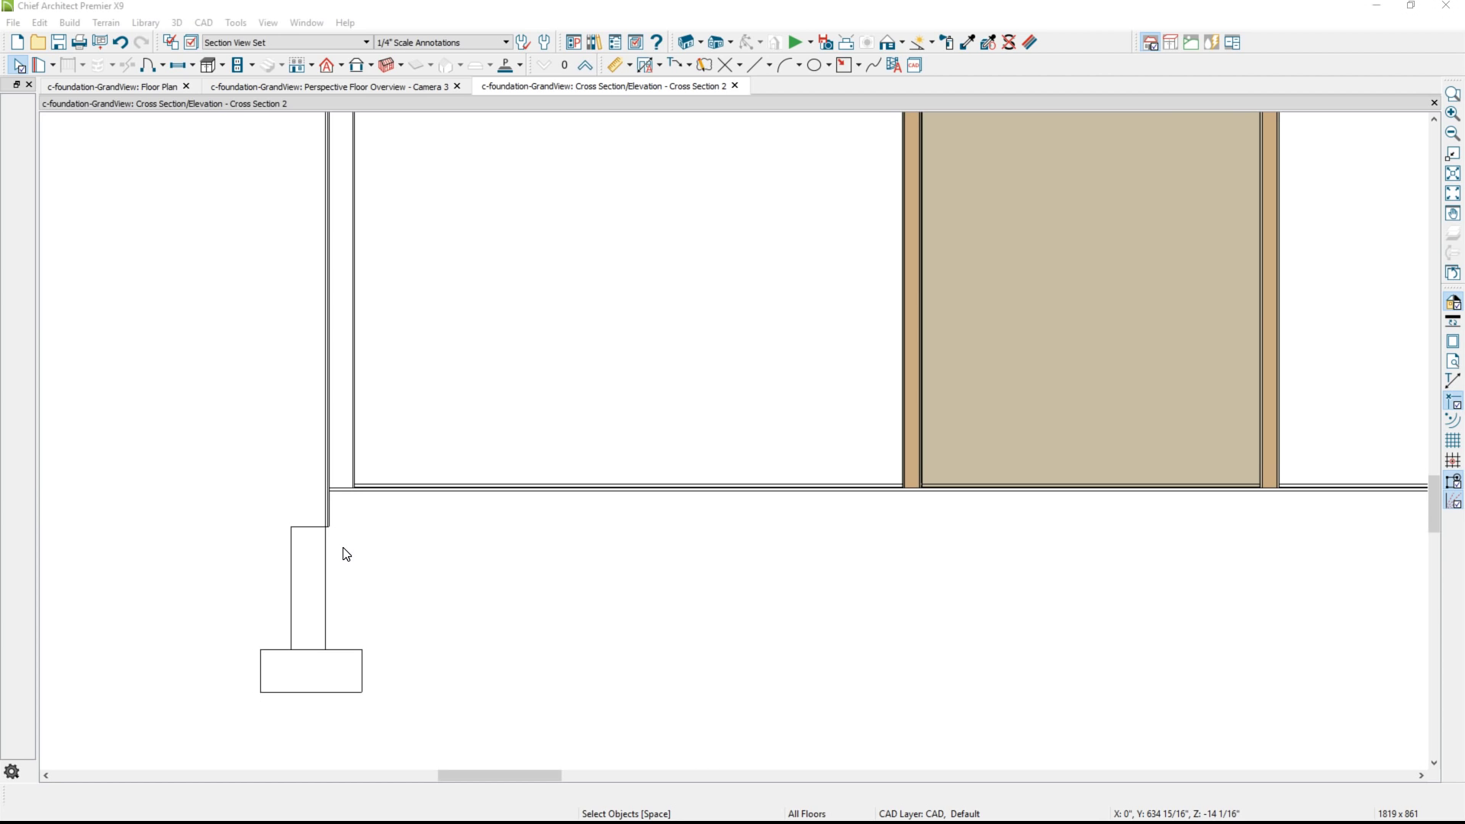
{"action": "left_click", "coordinate": [150, 87]}
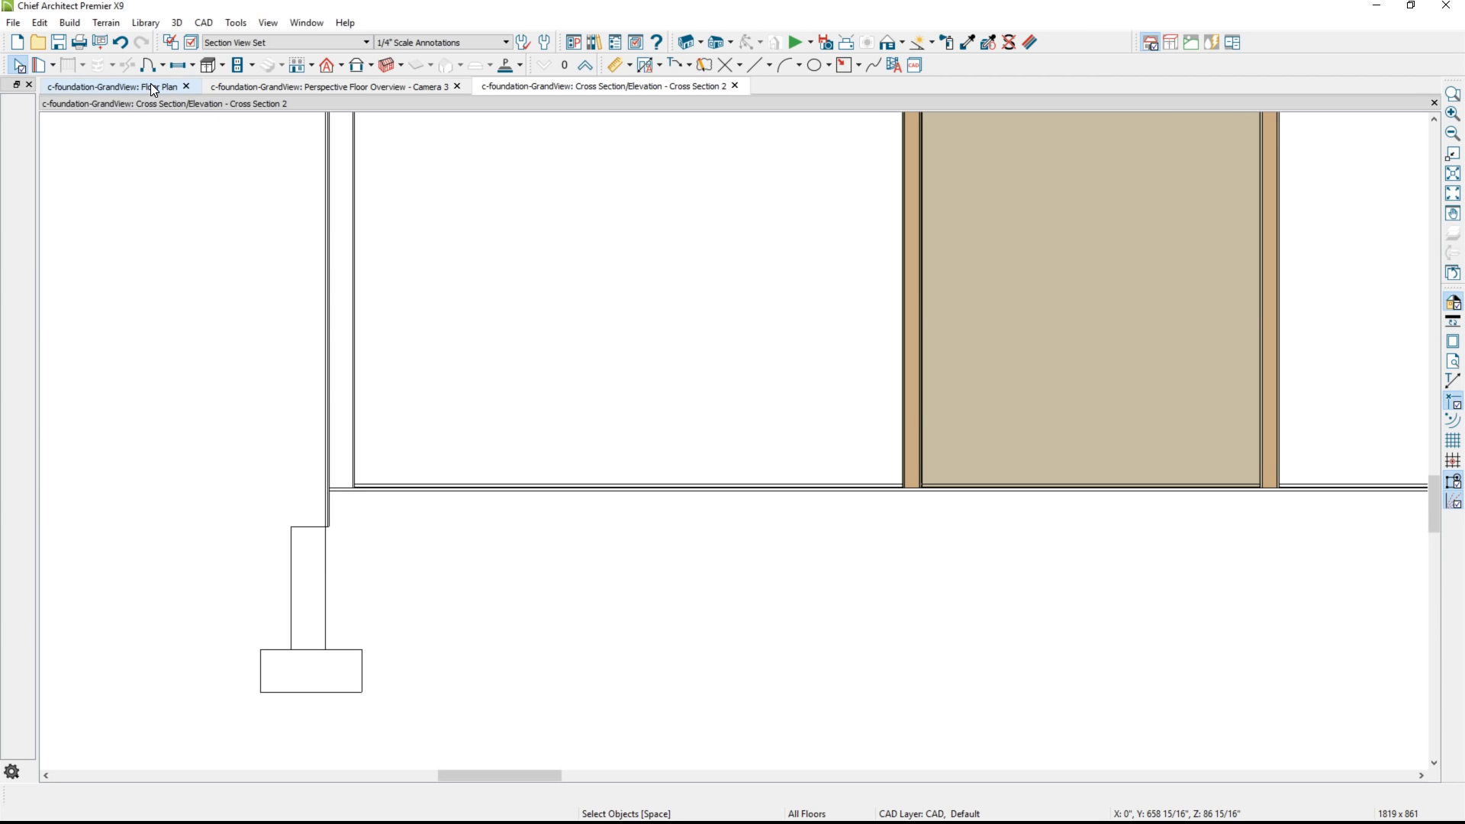
Move the foundation walls along the plan's left side, including the bump-out, outward by setting the upper wall's dimension to 40'-7"
{"action": "middle_click_drag", "start_coordinate": [309, 355], "coordinate": [423, 338]}
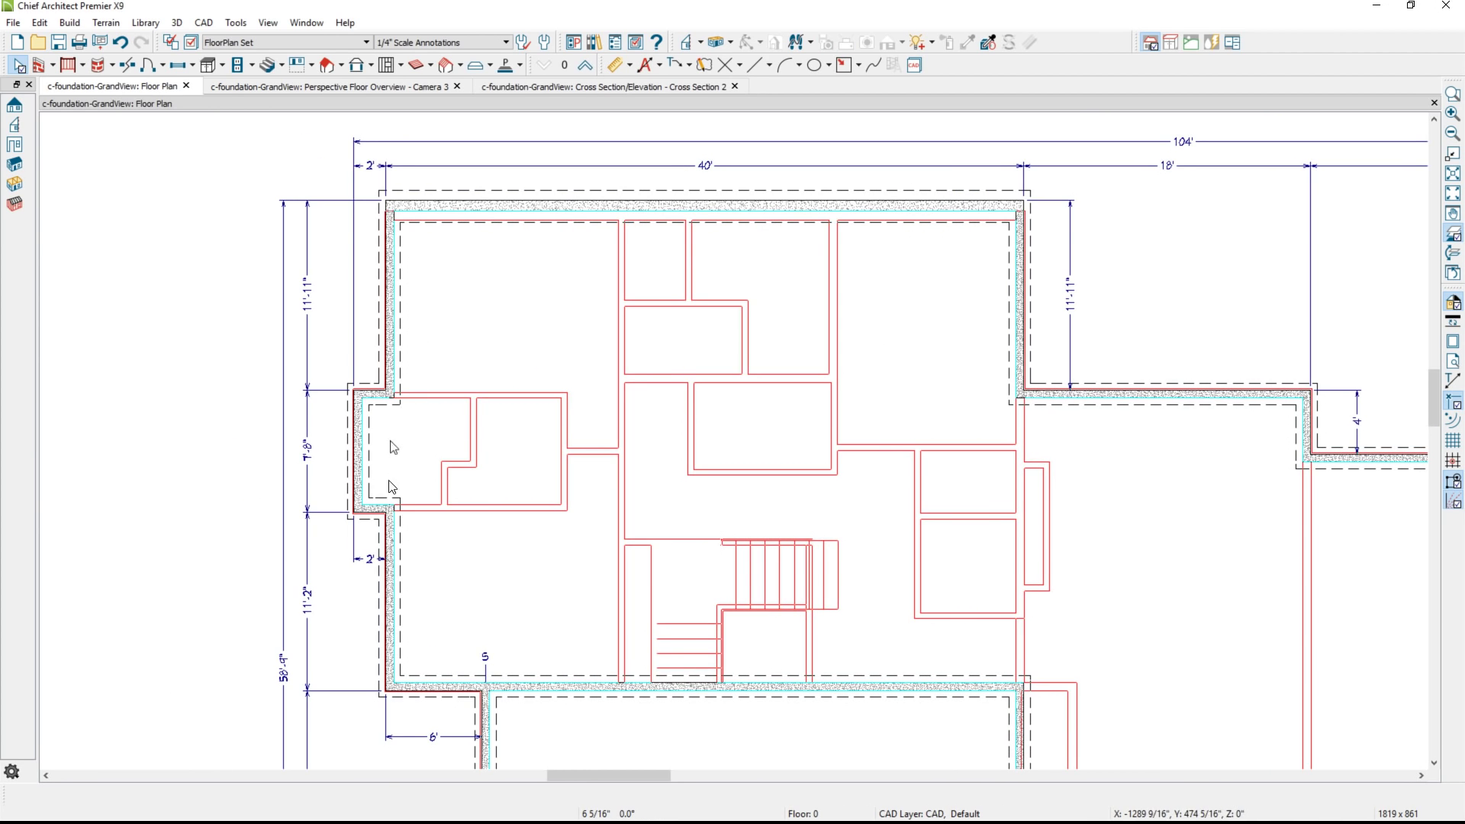
{"action": "scroll", "coordinate": [362, 241], "scroll_direction": "up", "scroll_amount": 1}
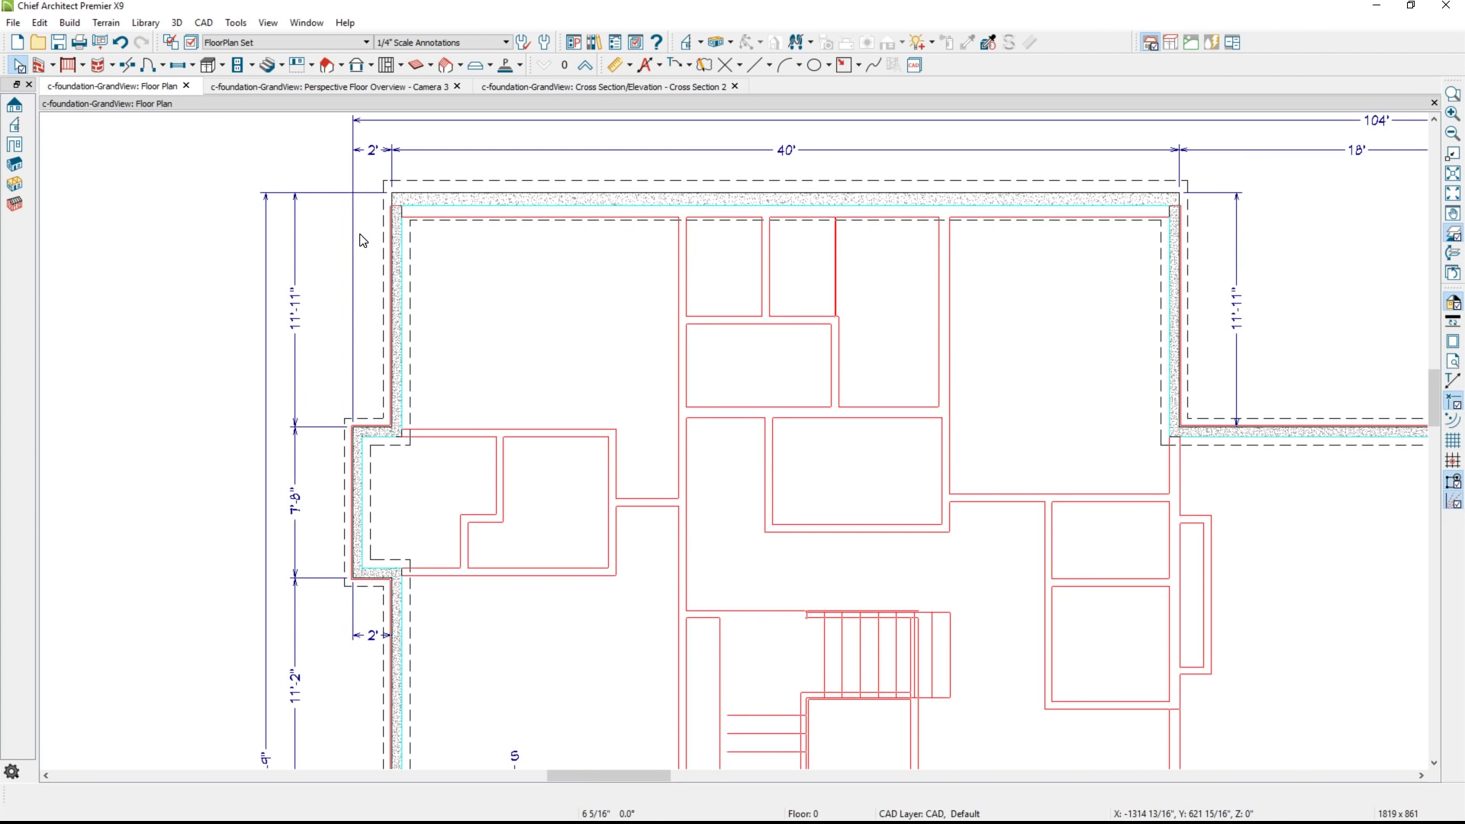
{"action": "left_click", "coordinate": [398, 254]}
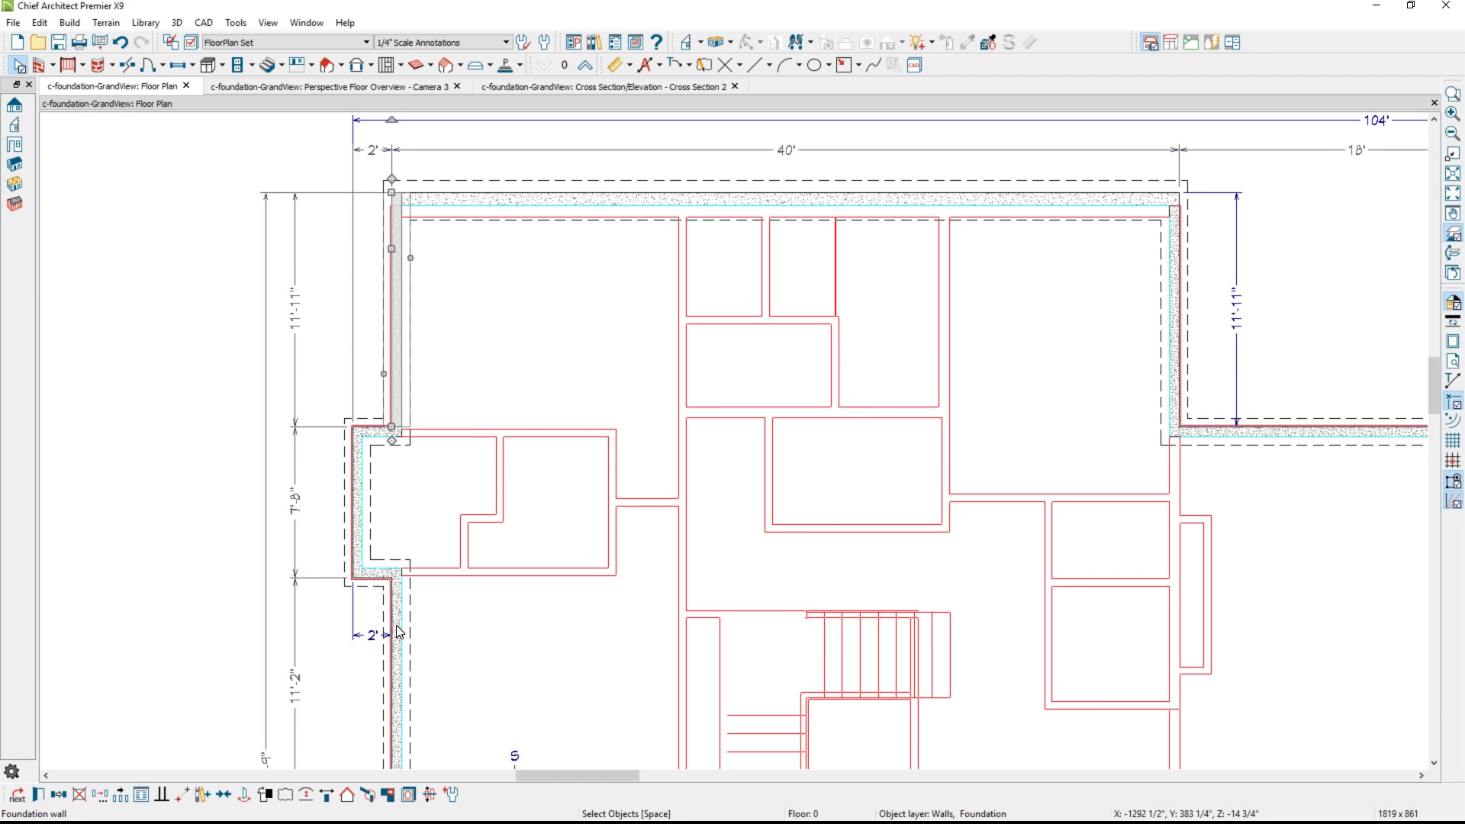
{"action": "left_click", "coordinate": [385, 576], "text": "shift"}
{"action": "left_click", "coordinate": [363, 534], "text": "shift"}
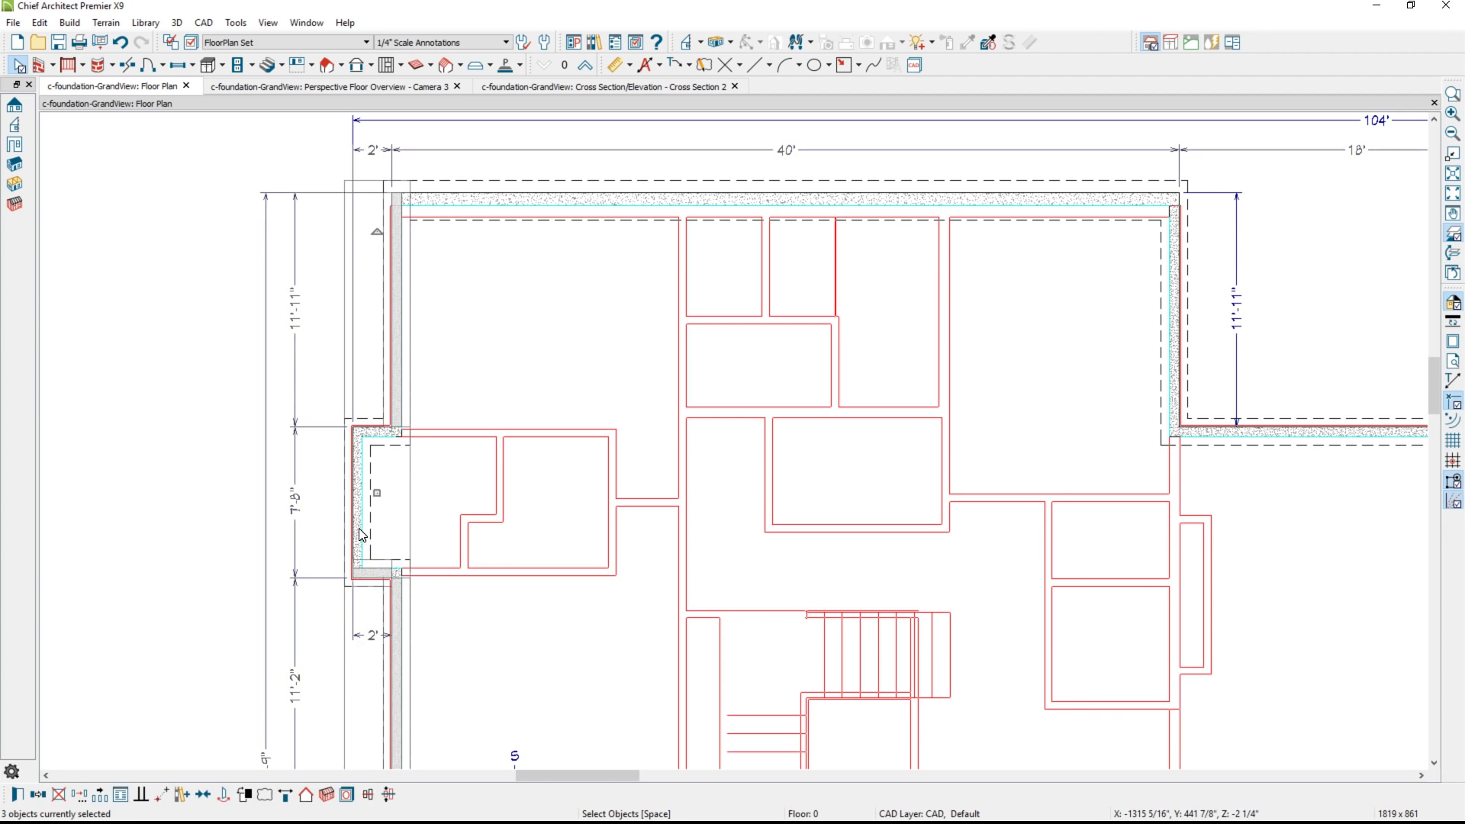
{"action": "left_click", "coordinate": [788, 152], "text": "shift"}
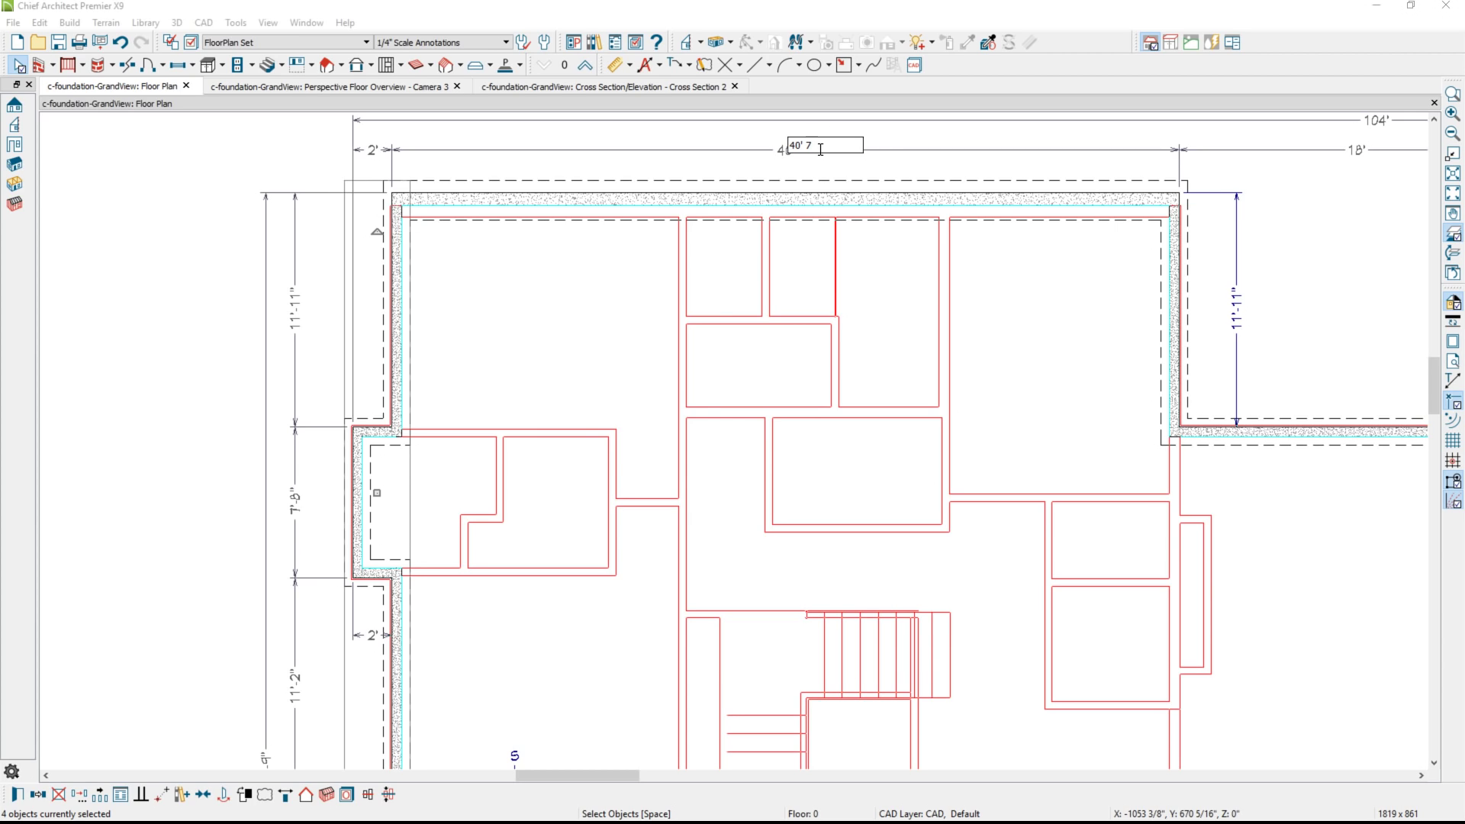
{"action": "key", "text": "Return"}
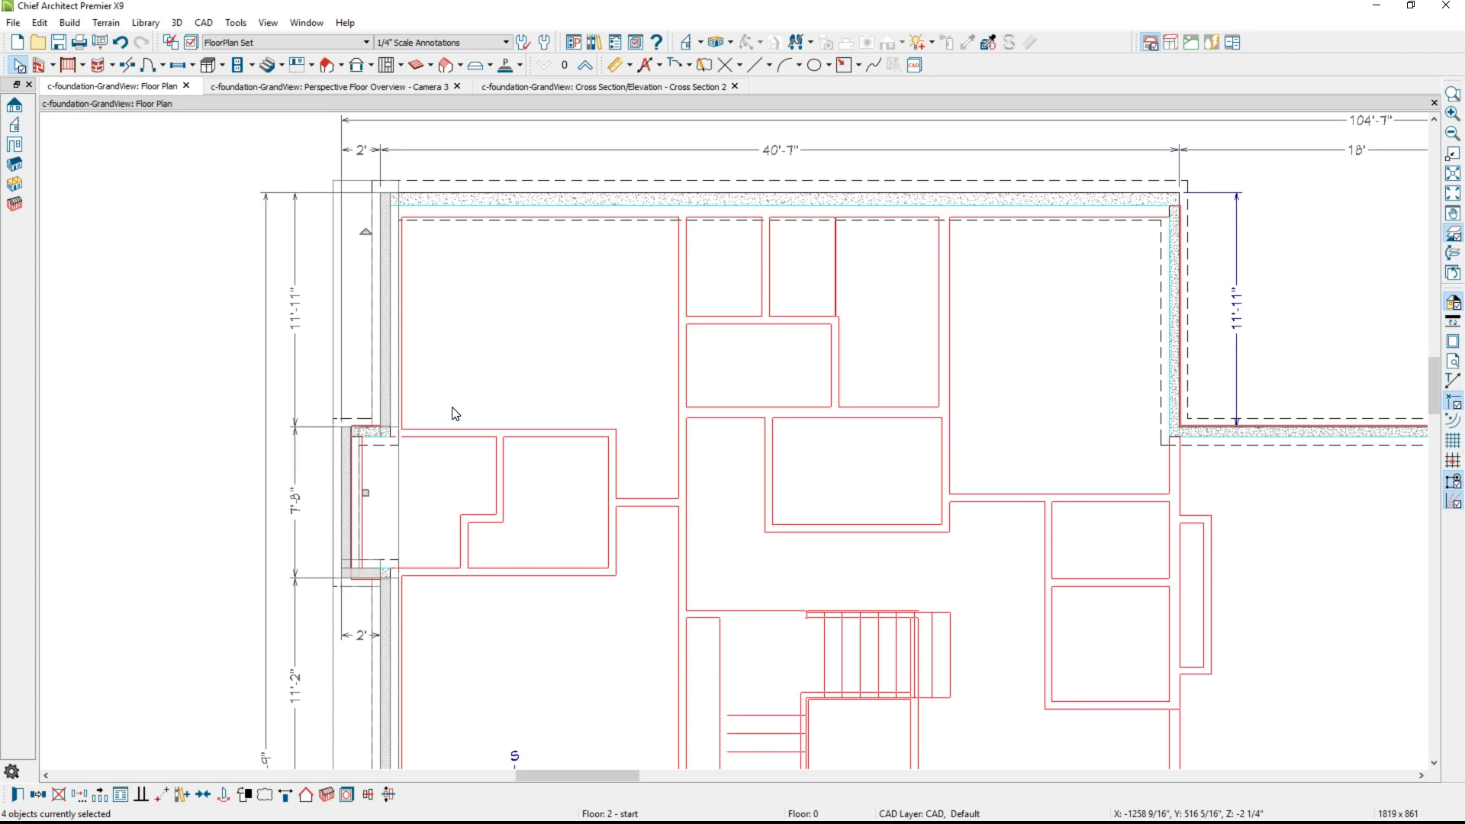
{"action": "key", "text": "Escape"}
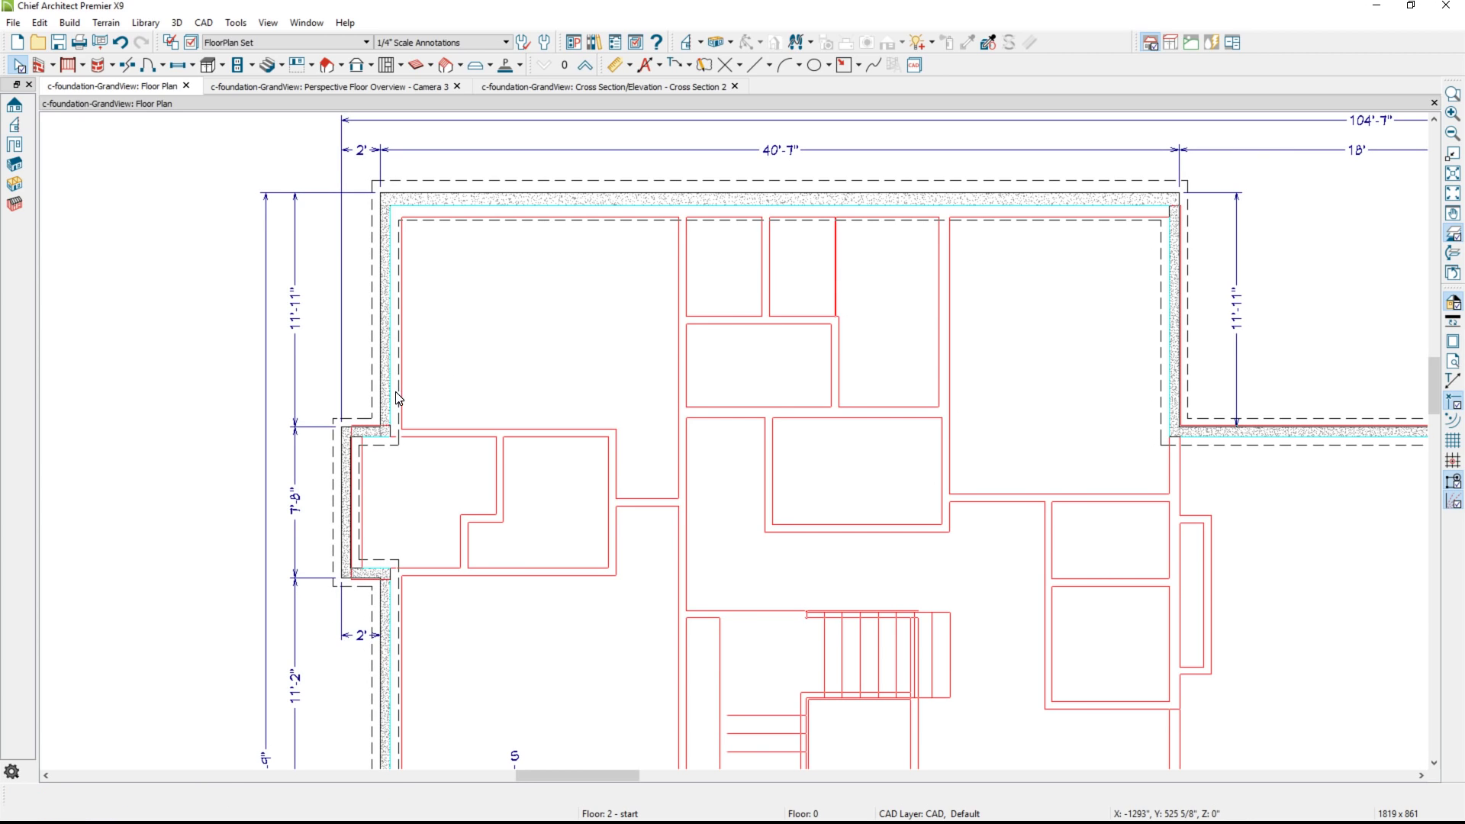
Move the 12' foundation wall at the plan's right end outward by setting its 24' dimension to 24'-7"
{"action": "middle_click_drag", "start_coordinate": [416, 418], "coordinate": [376, 272]}
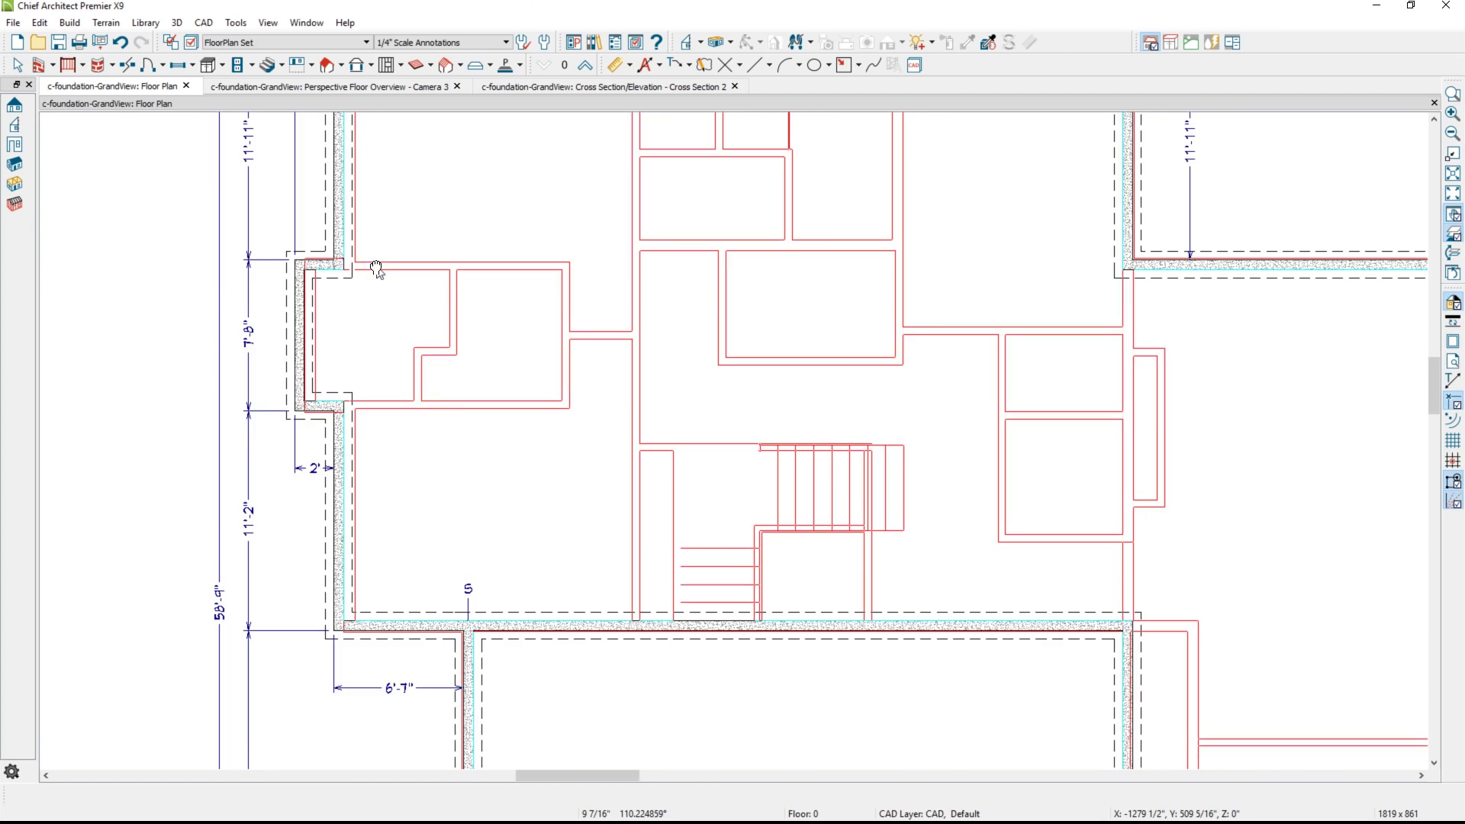
{"action": "scroll", "coordinate": [379, 272], "scroll_direction": "down", "scroll_amount": 1}
{"action": "scroll", "coordinate": [380, 273], "scroll_direction": "down", "scroll_amount": 1}
{"action": "middle_click_drag", "start_coordinate": [1256, 383], "coordinate": [542, 341]}
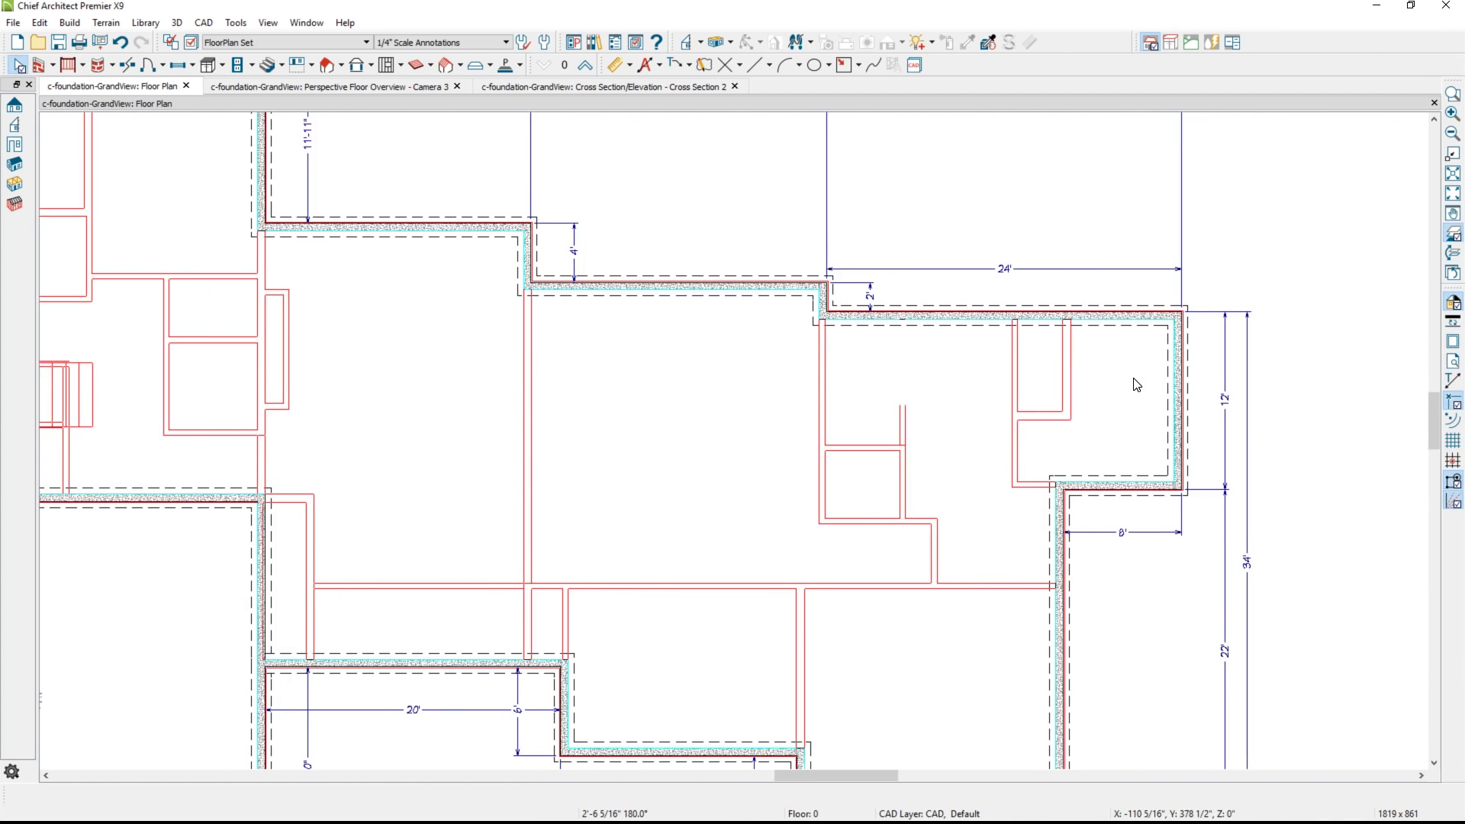
{"action": "left_click", "coordinate": [1179, 404]}
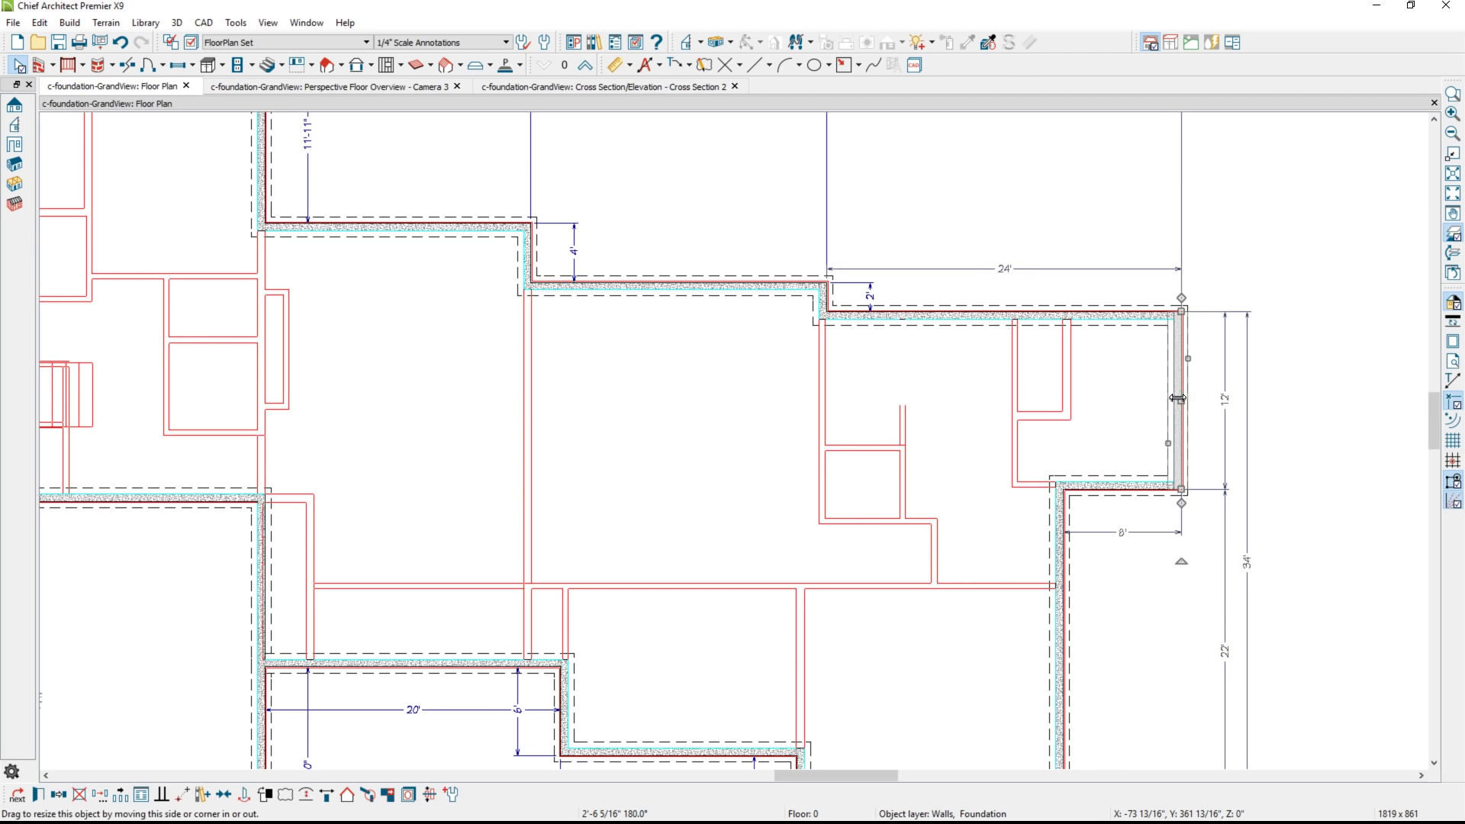
{"action": "left_click", "coordinate": [1005, 270]}
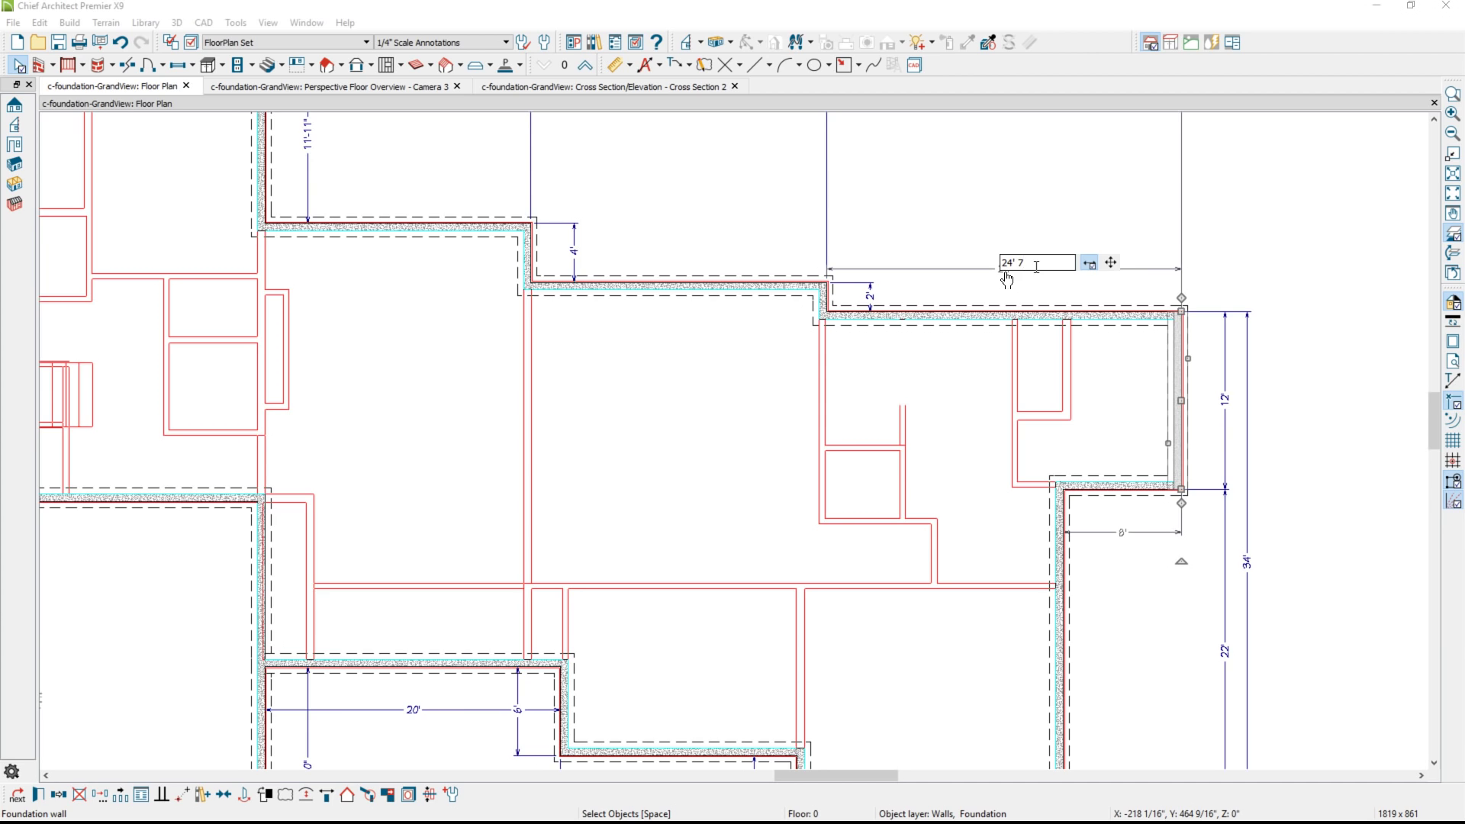
{"action": "scroll", "coordinate": [1007, 279], "scroll_direction": "down", "scroll_amount": 5}
{"action": "scroll", "coordinate": [399, 417], "scroll_direction": "up", "scroll_amount": 5}
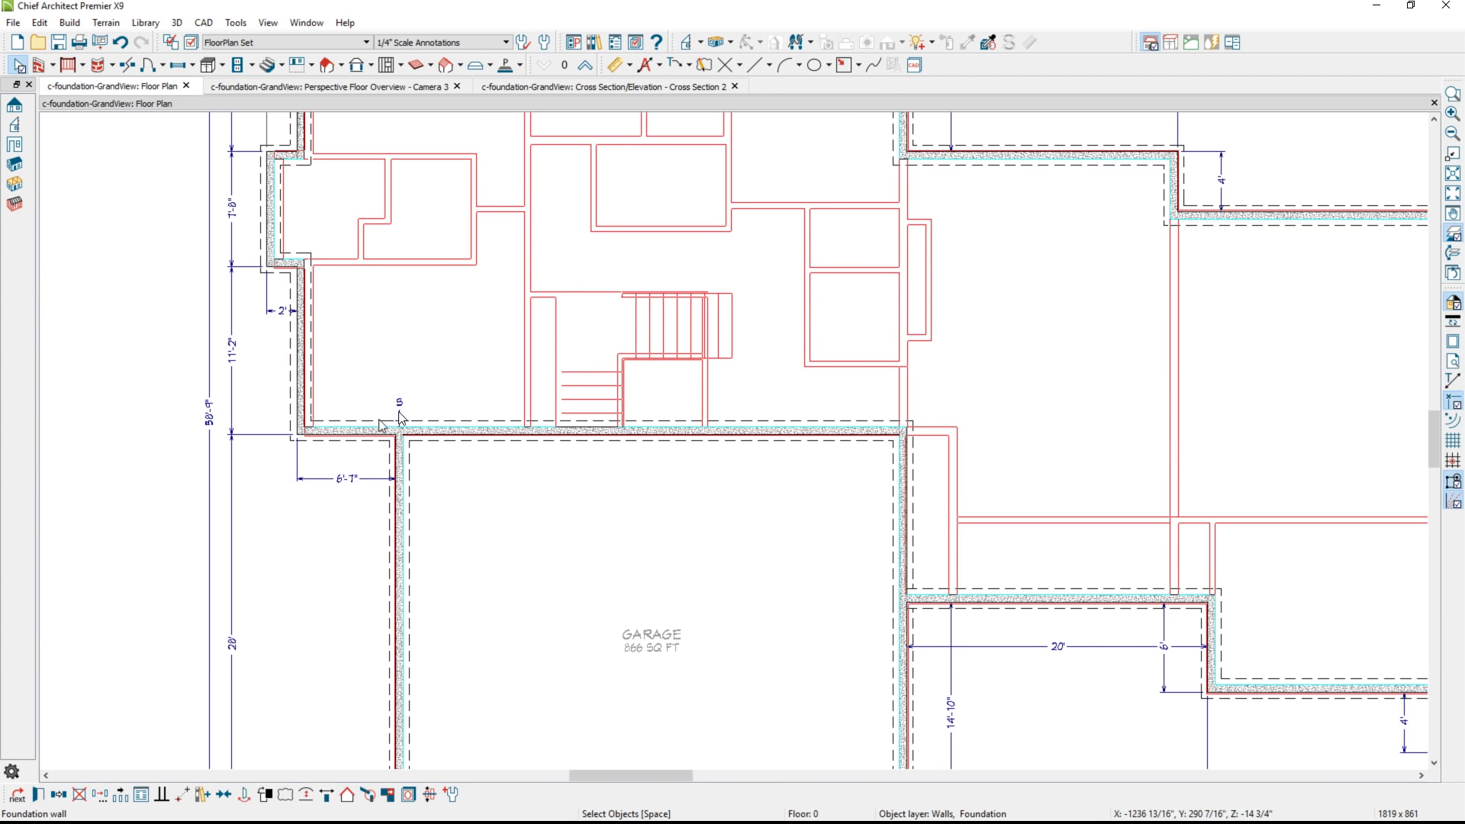
Hide the reference floor and draw a straight interior wall across the living area foundation, just inside and parallel to the upper stem wall
{"action": "middle_click_drag", "start_coordinate": [432, 423], "coordinate": [436, 608]}
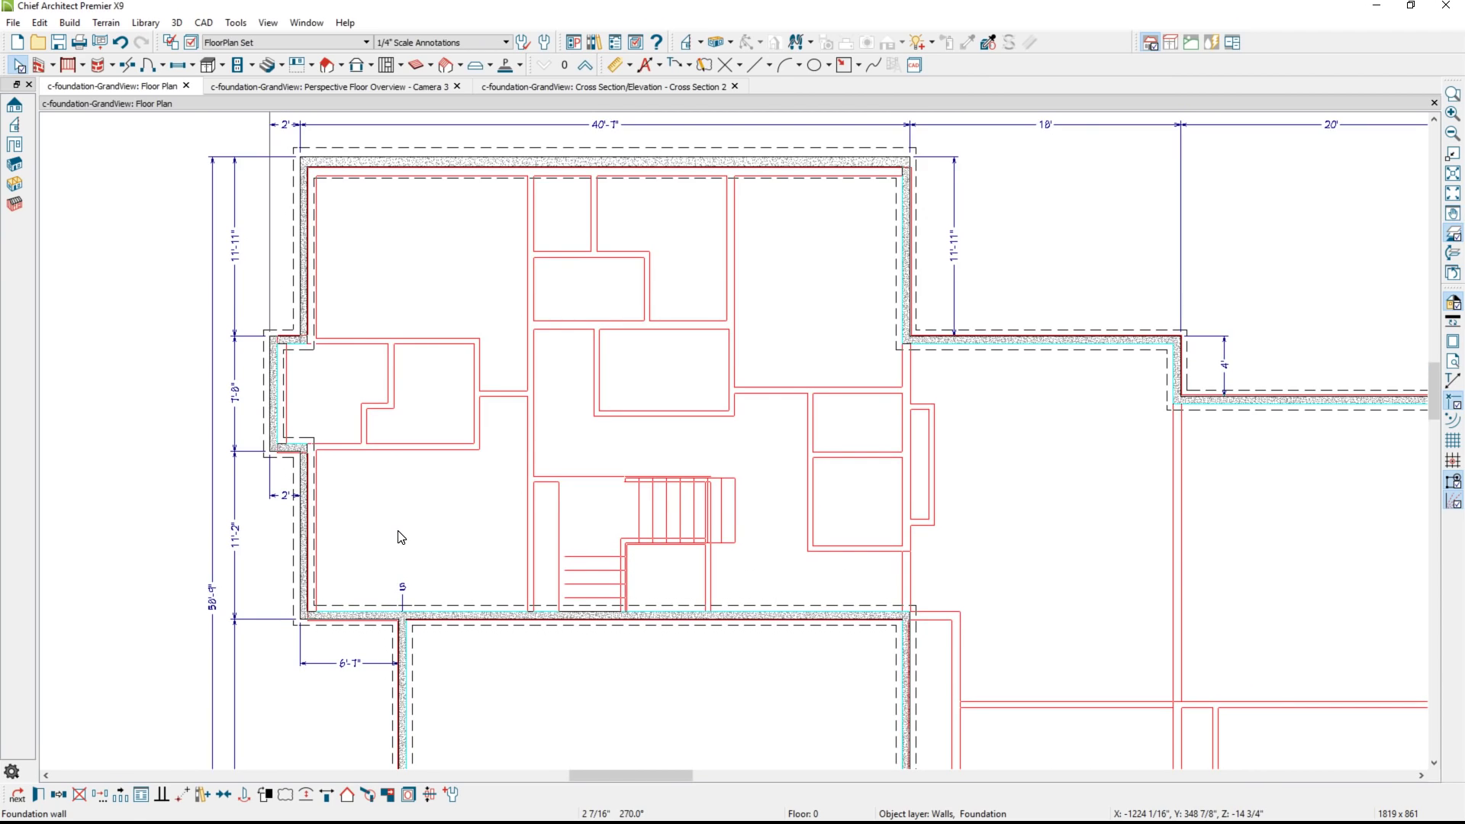
{"action": "key", "text": "F9"}
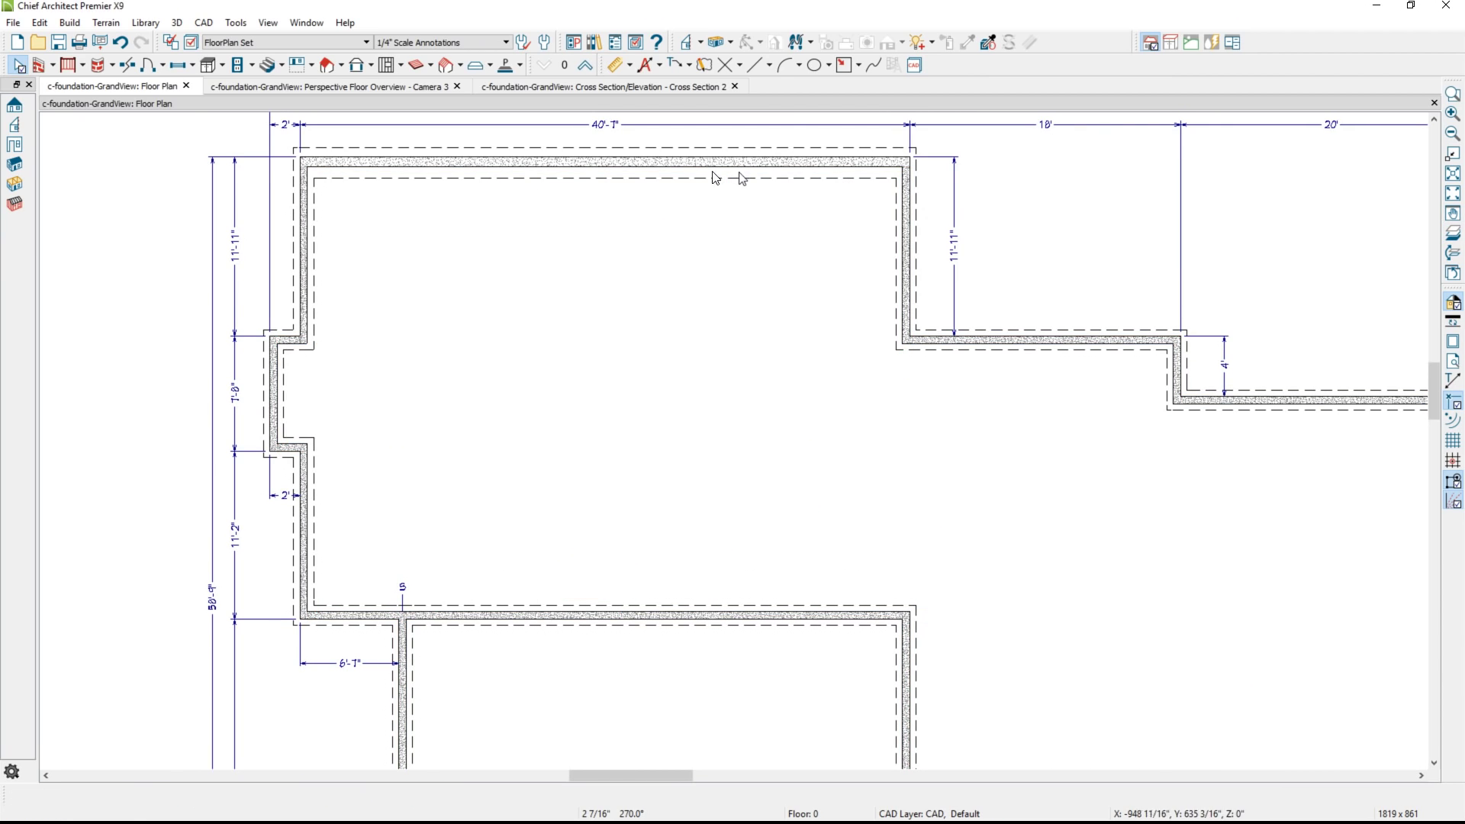
{"action": "left_click", "coordinate": [42, 66]}
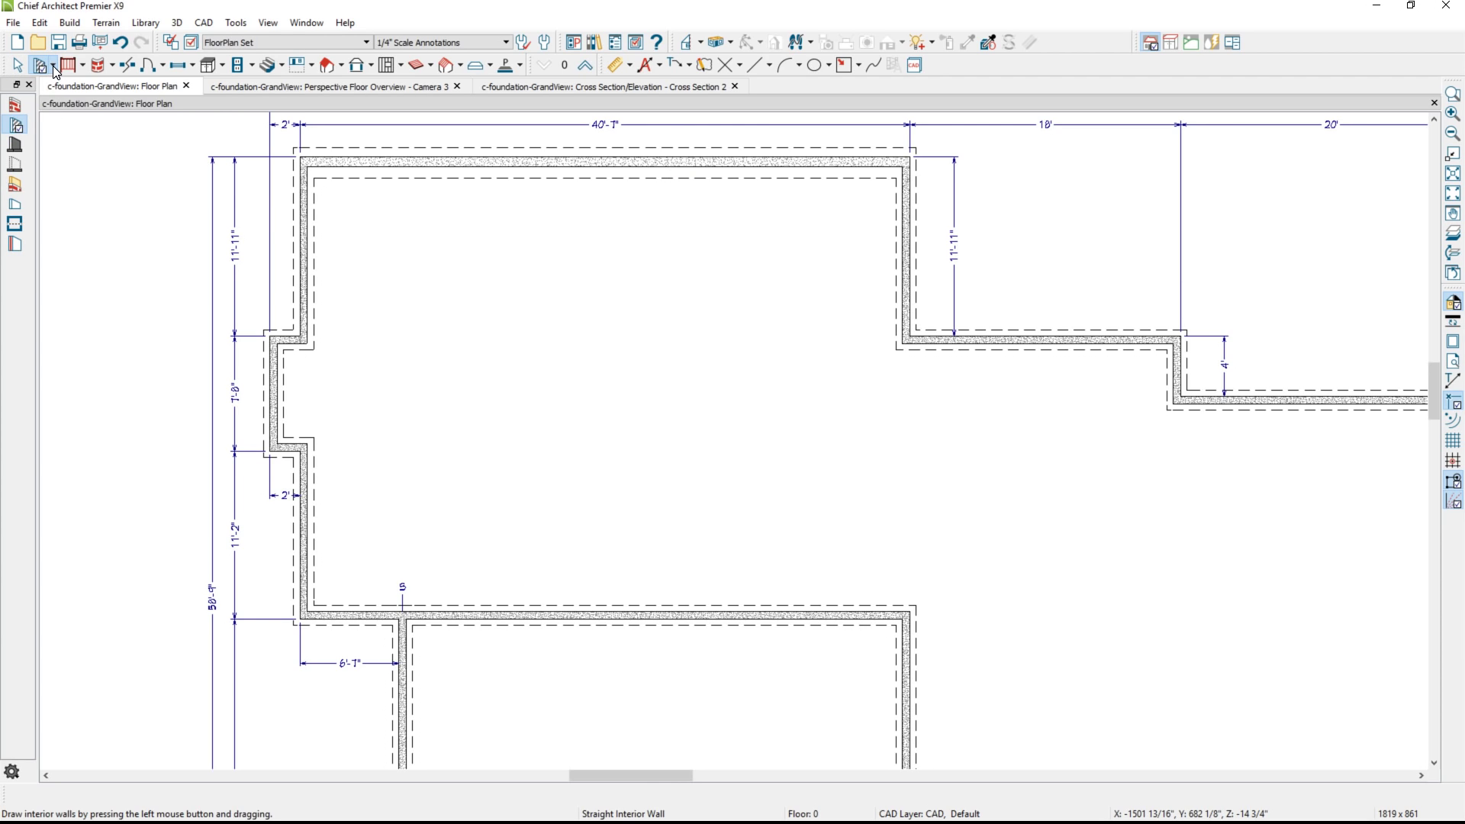
{"action": "left_click", "coordinate": [54, 67]}
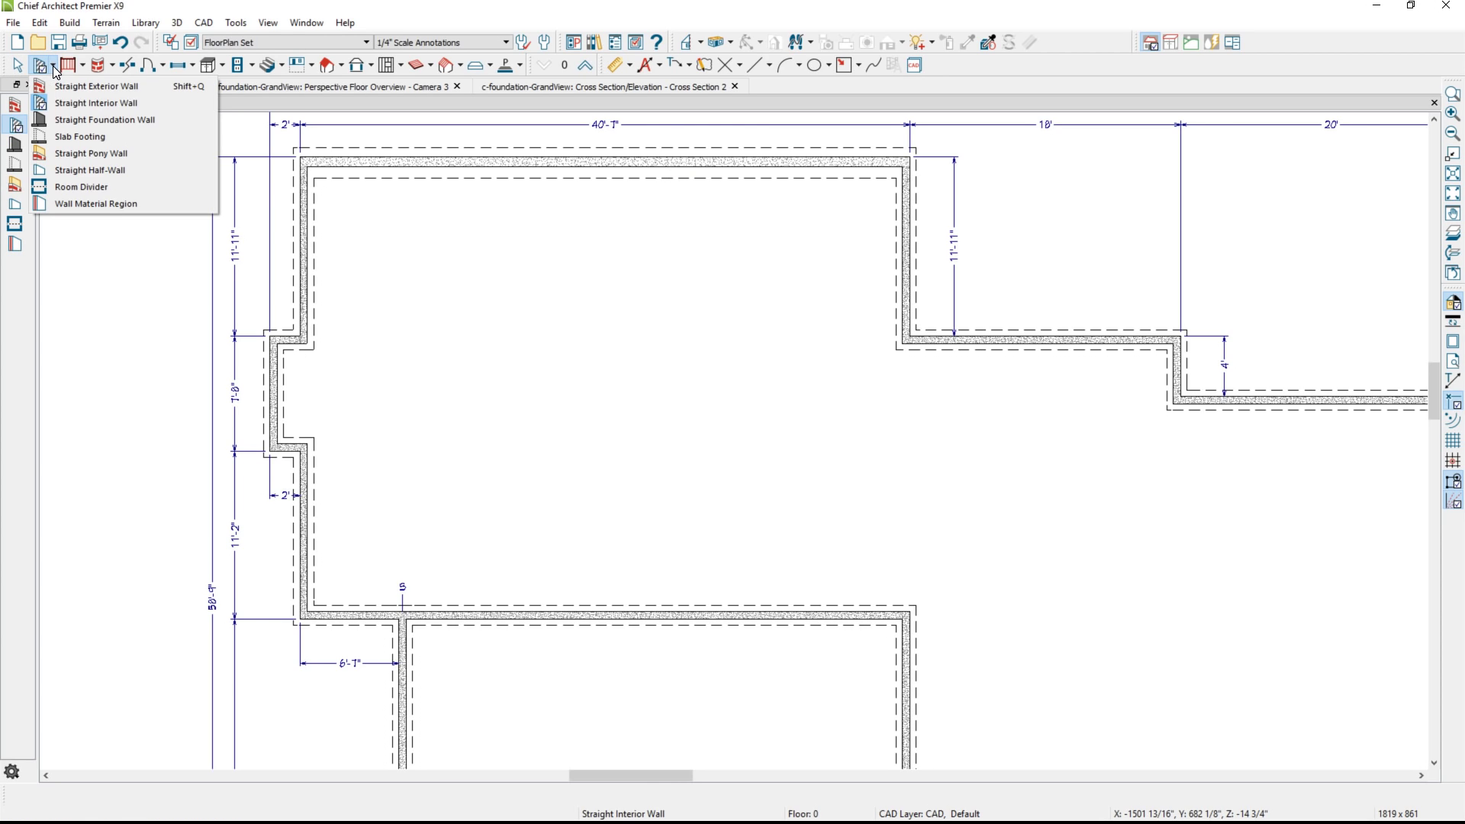
{"action": "left_click", "coordinate": [63, 104]}
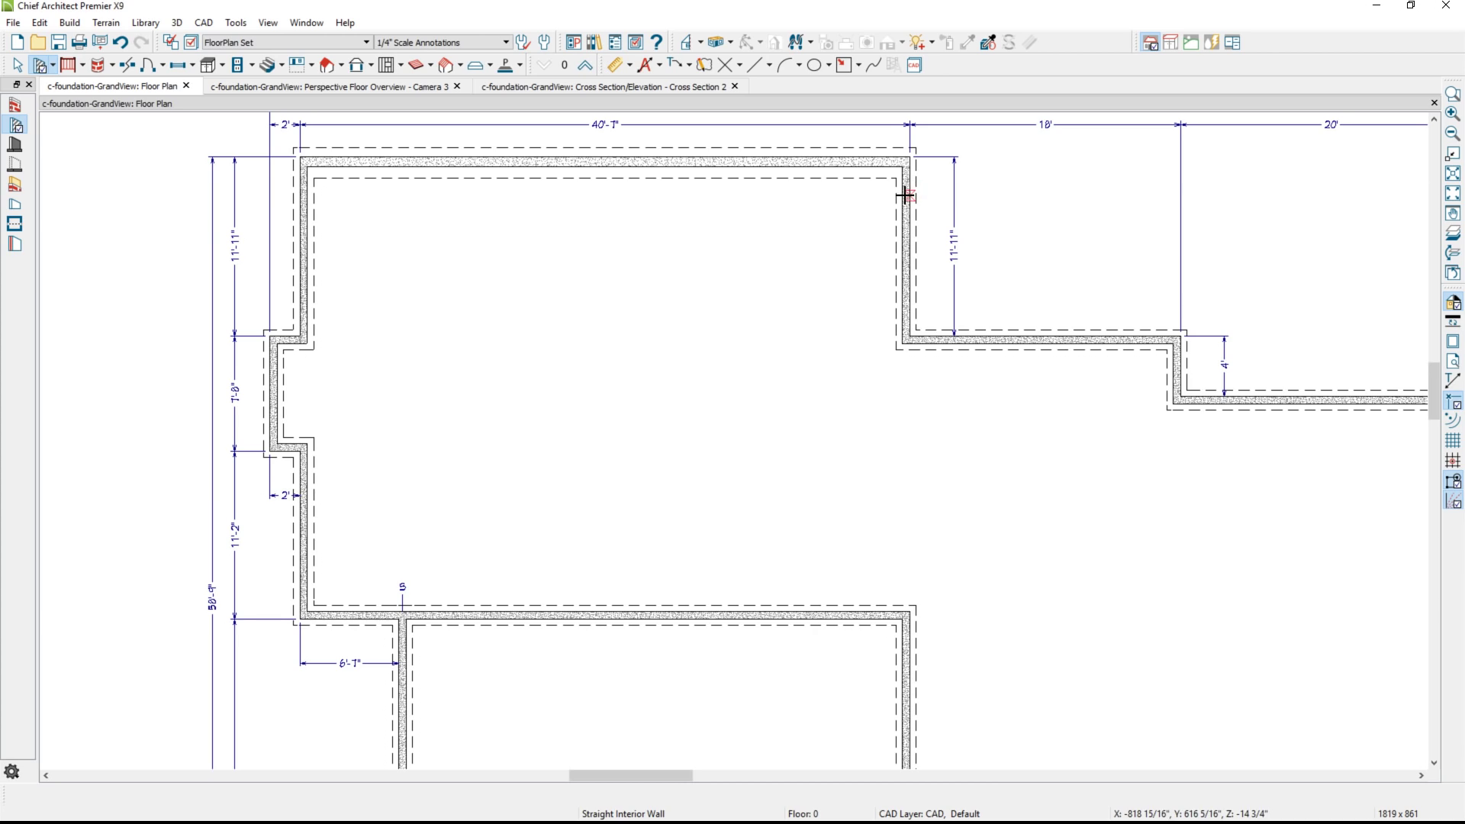
{"action": "left_click_drag", "start_coordinate": [904, 195], "coordinate": [305, 200]}
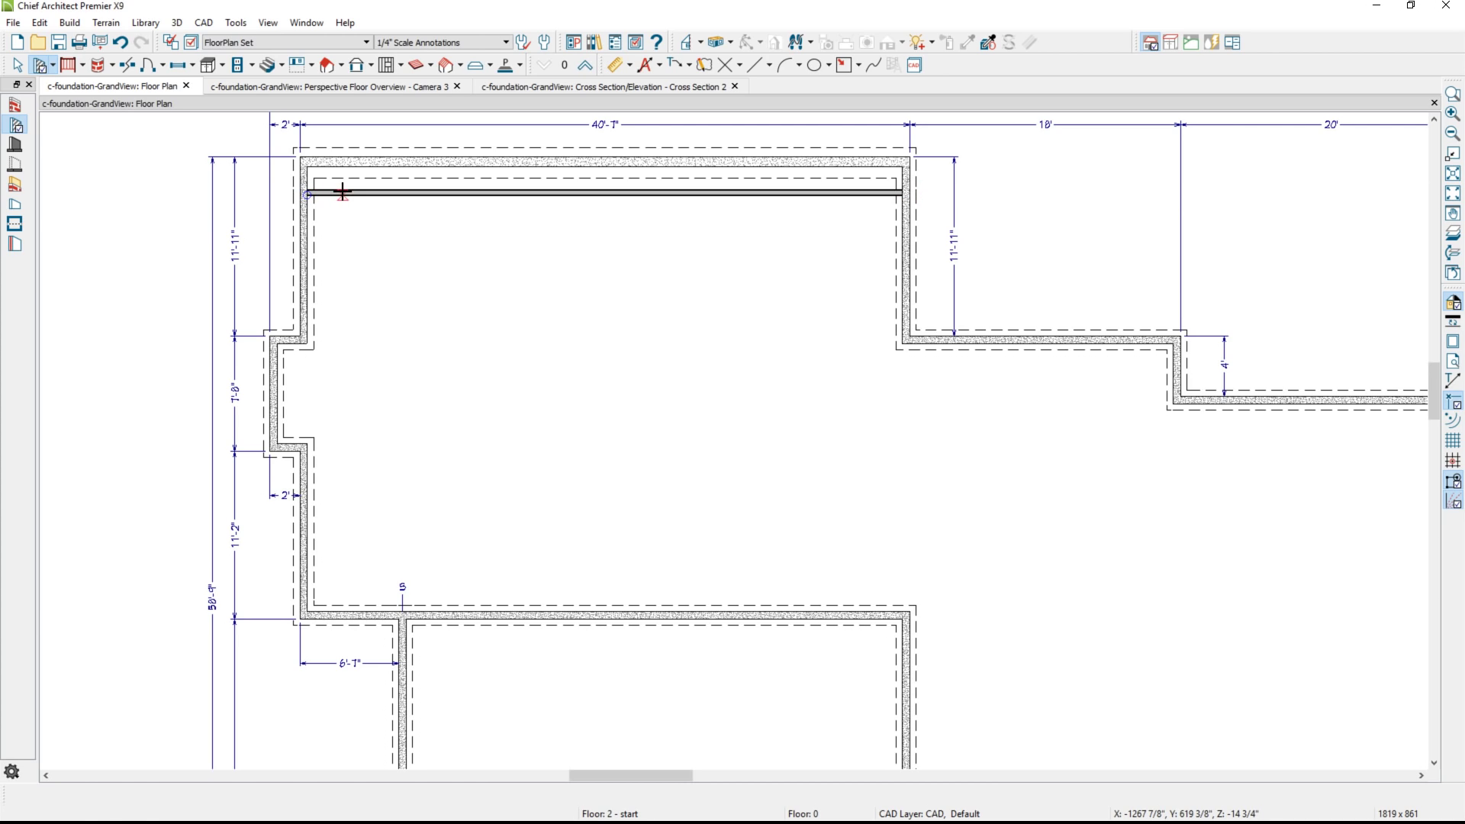
Change the new interior wall's type to Foundation Cripple 4 and check the layer thickness in its wall type definition
{"action": "left_click", "coordinate": [344, 192]}
{"action": "double_click", "coordinate": [344, 192]}
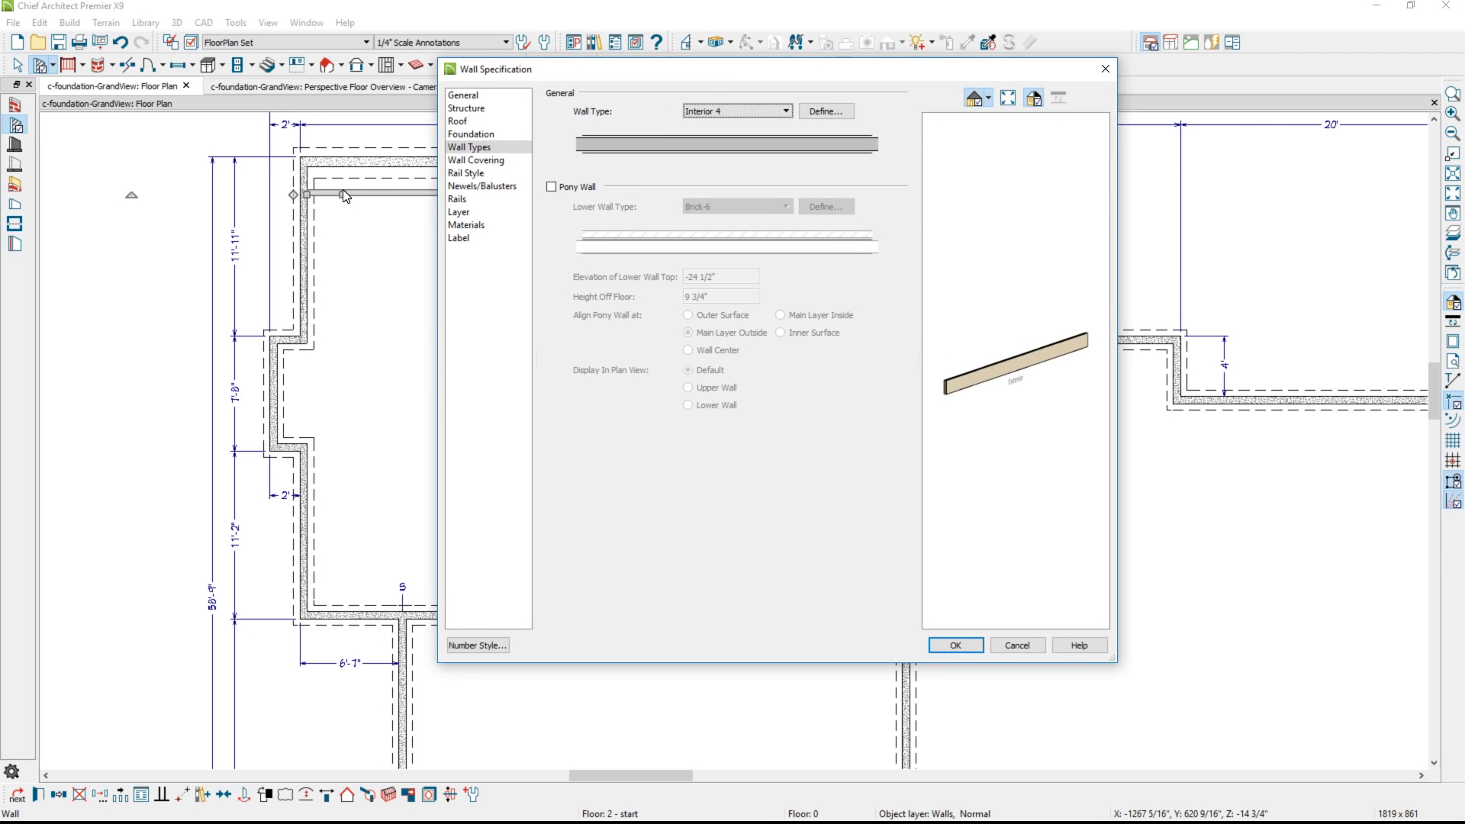
{"action": "left_click", "coordinate": [738, 111]}
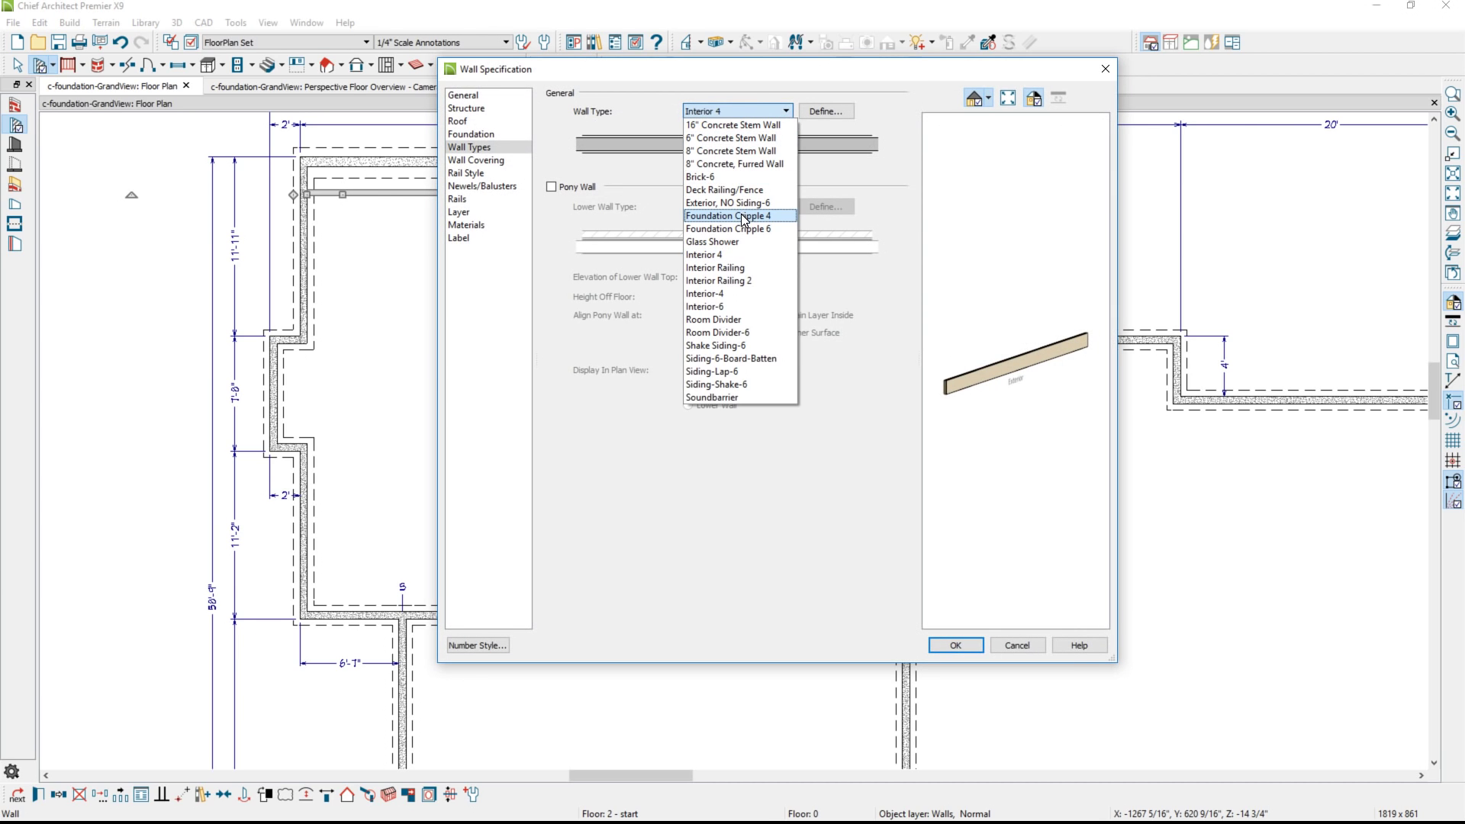
{"action": "left_click", "coordinate": [743, 217]}
{"action": "left_click", "coordinate": [826, 111]}
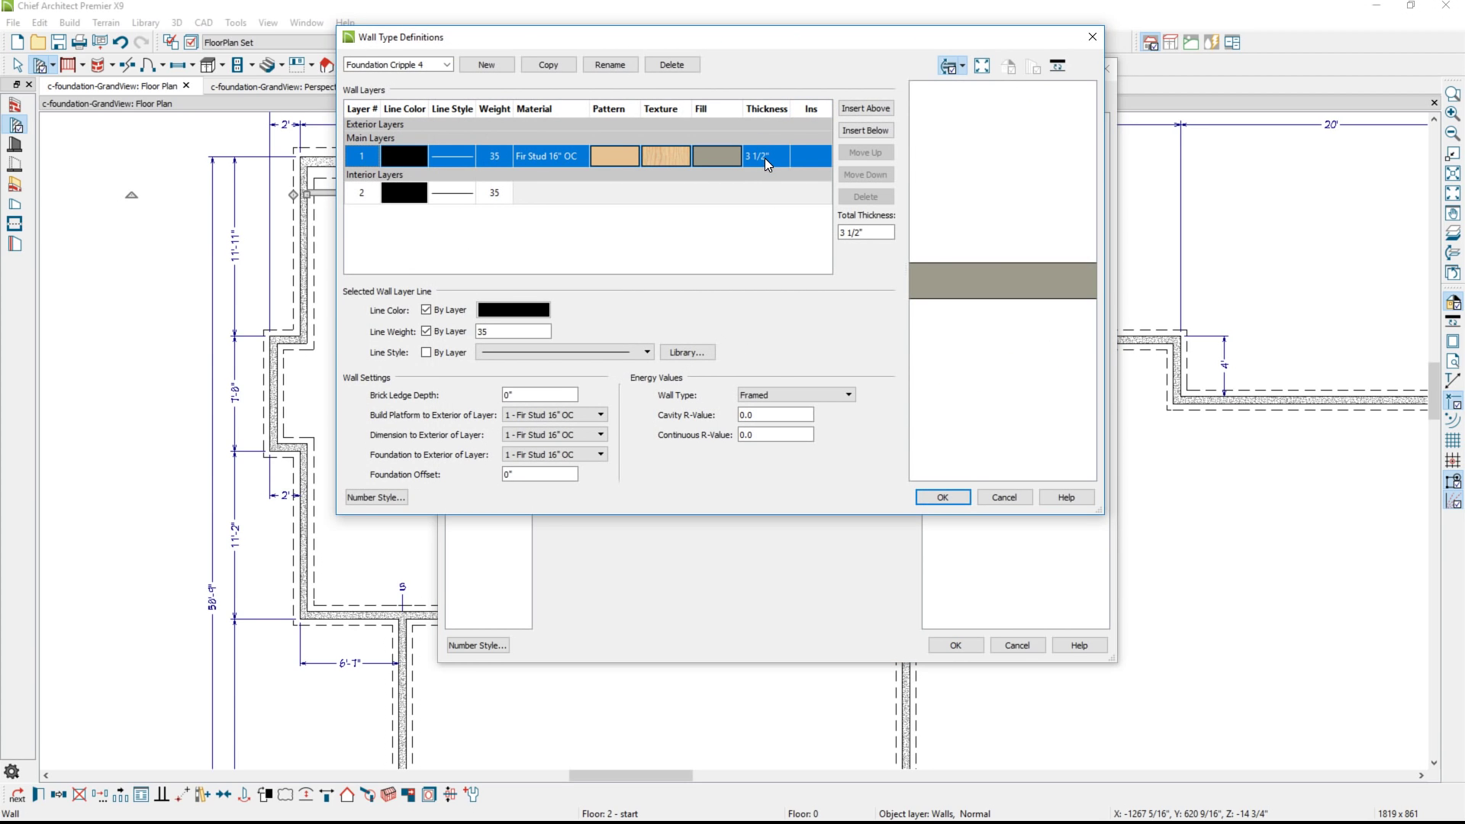
{"action": "left_click", "coordinate": [949, 496]}
{"action": "left_click", "coordinate": [946, 641]}
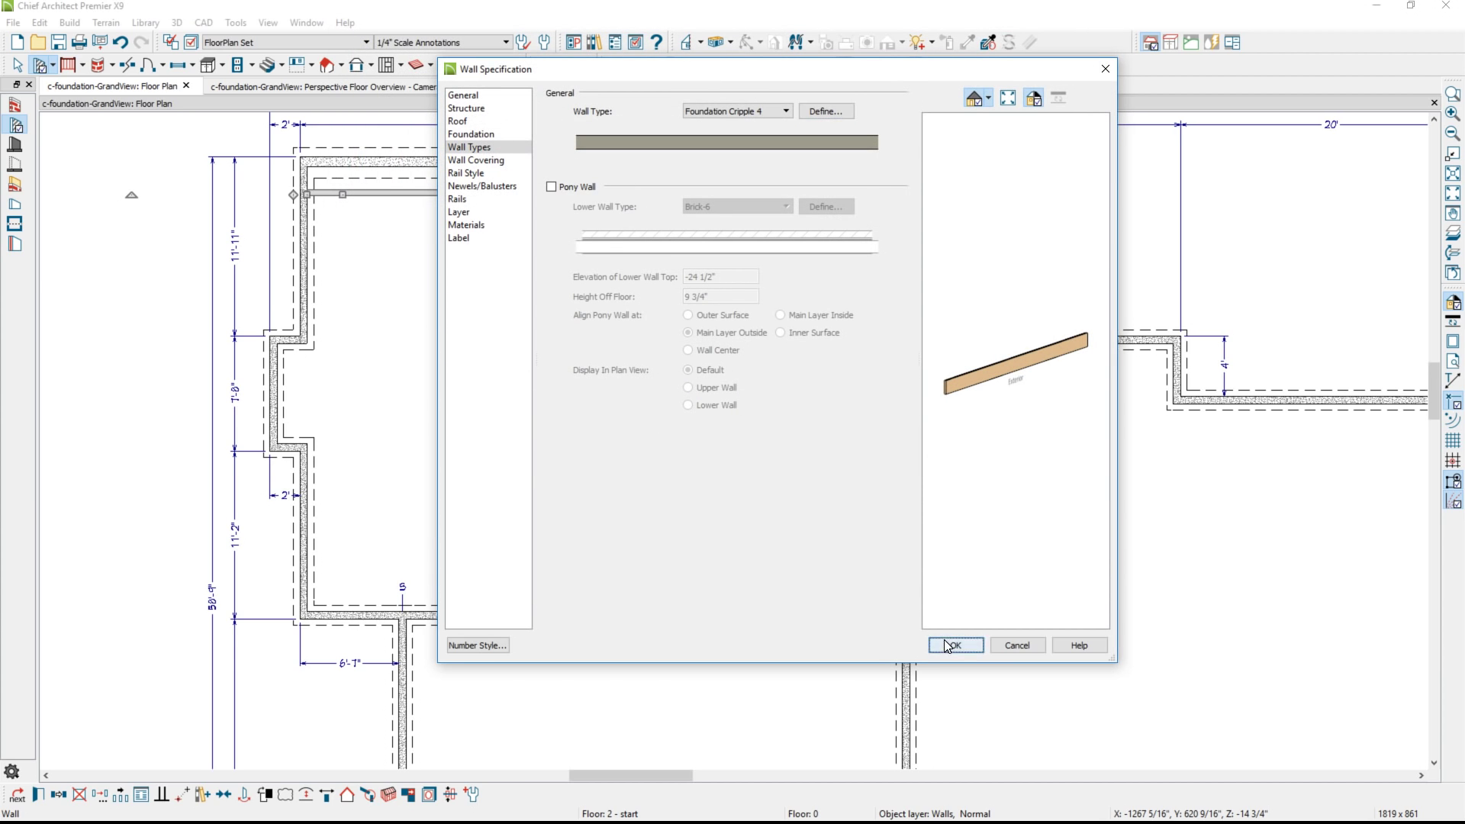
Apply the wall specification and move the cripple wall up against the inner face of the upper stem wall
{"action": "left_click", "coordinate": [412, 269]}
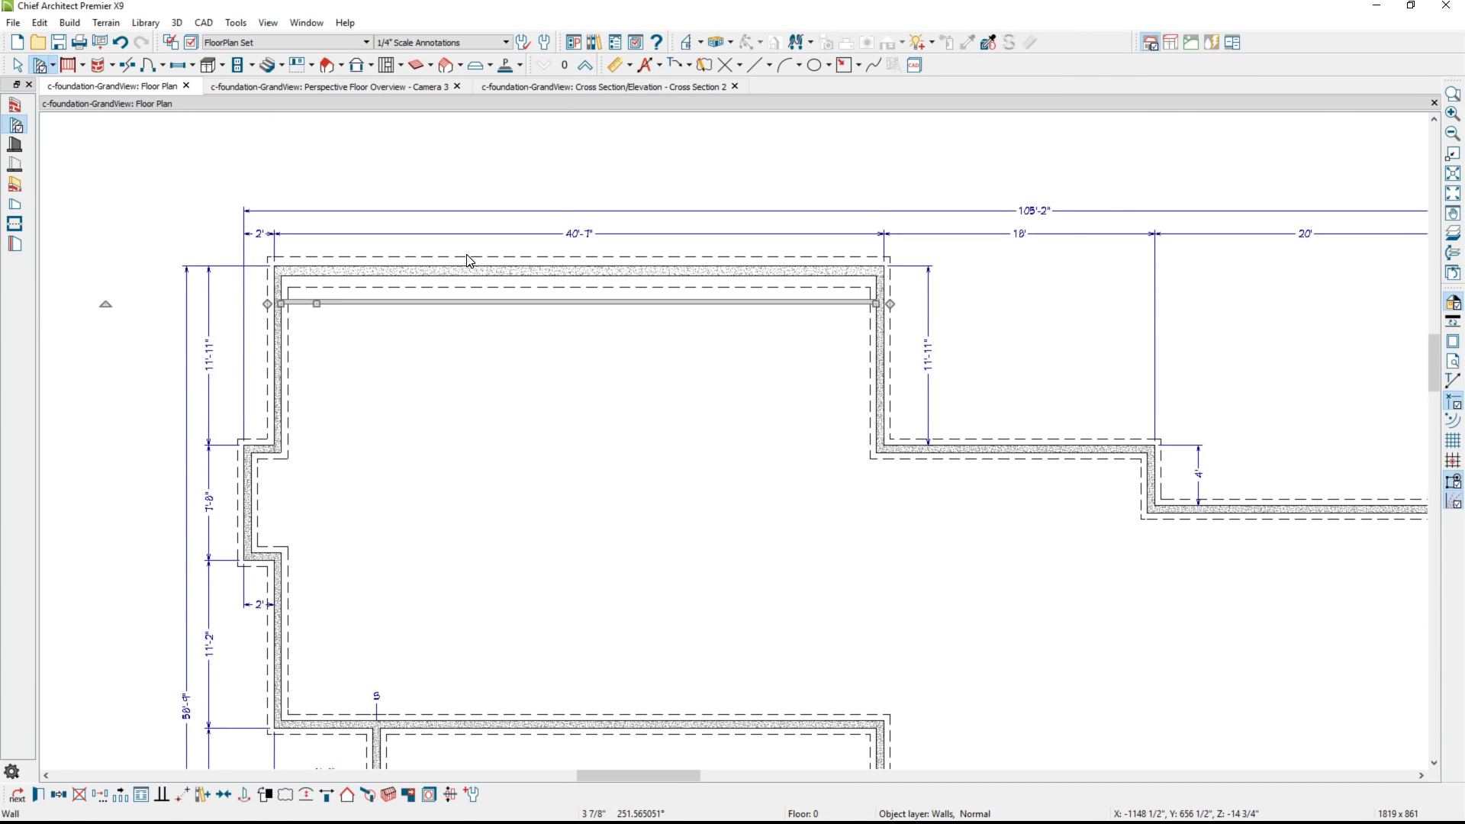
{"action": "scroll", "coordinate": [475, 279], "scroll_direction": "up", "scroll_amount": 2}
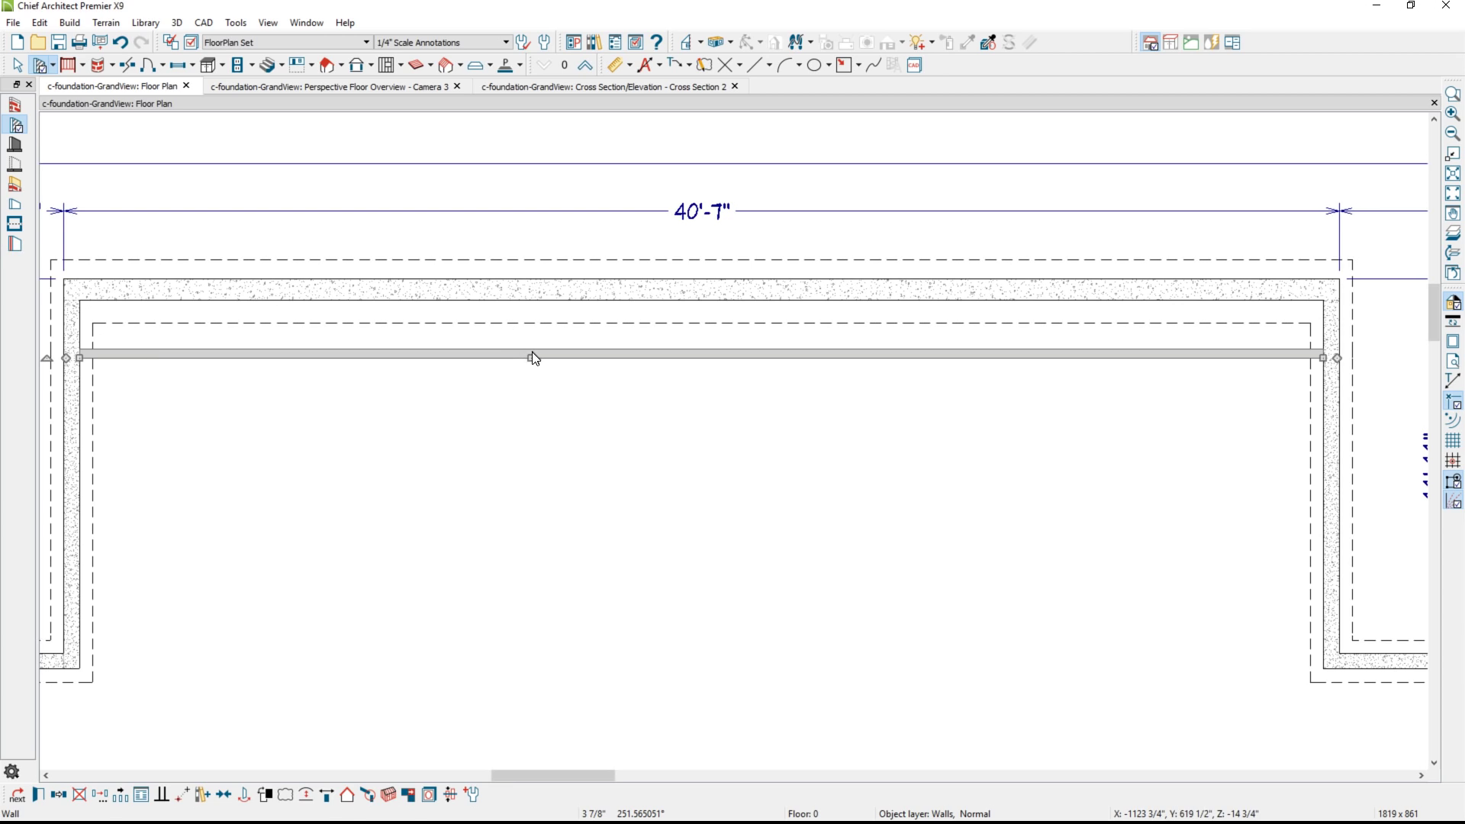
{"action": "left_click_drag", "start_coordinate": [530, 354], "coordinate": [532, 301]}
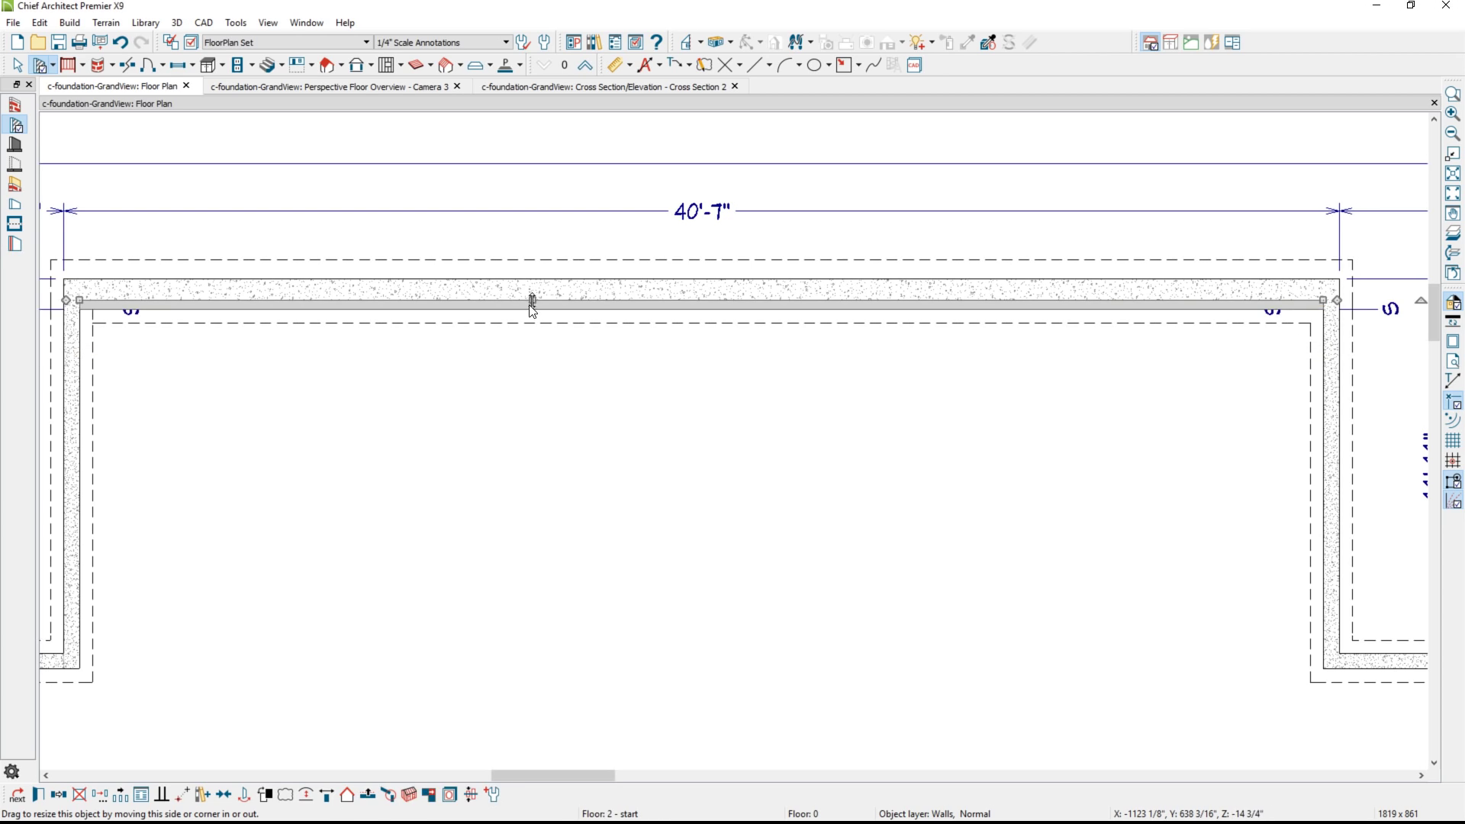
Offset the upper cripple wall slightly inward from the stem wall, entering the distance as a relative Y position
{"action": "scroll", "coordinate": [527, 311], "scroll_direction": "up", "scroll_amount": 5}
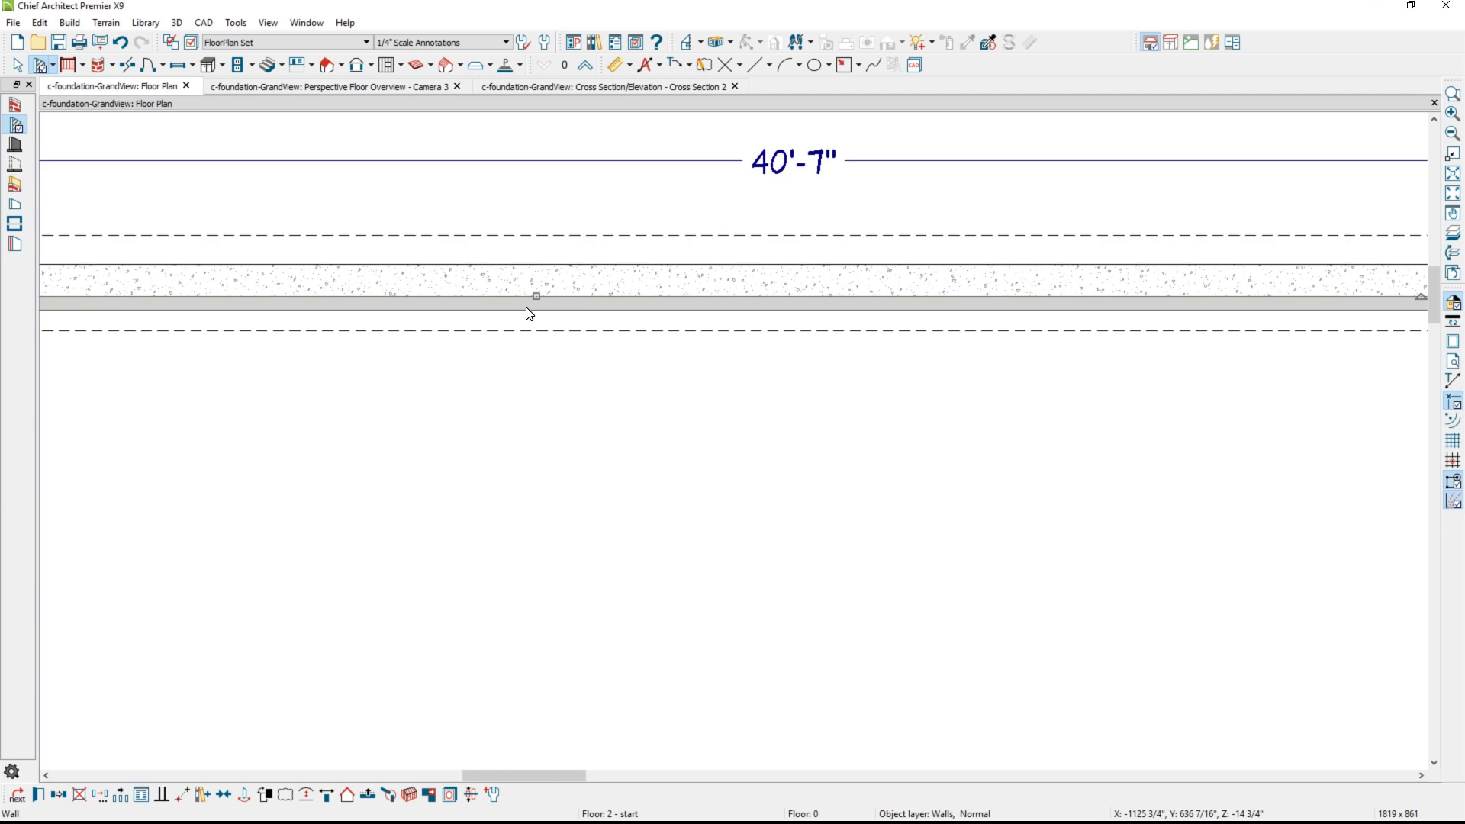
{"action": "scroll", "coordinate": [532, 309], "scroll_direction": "up", "scroll_amount": 4}
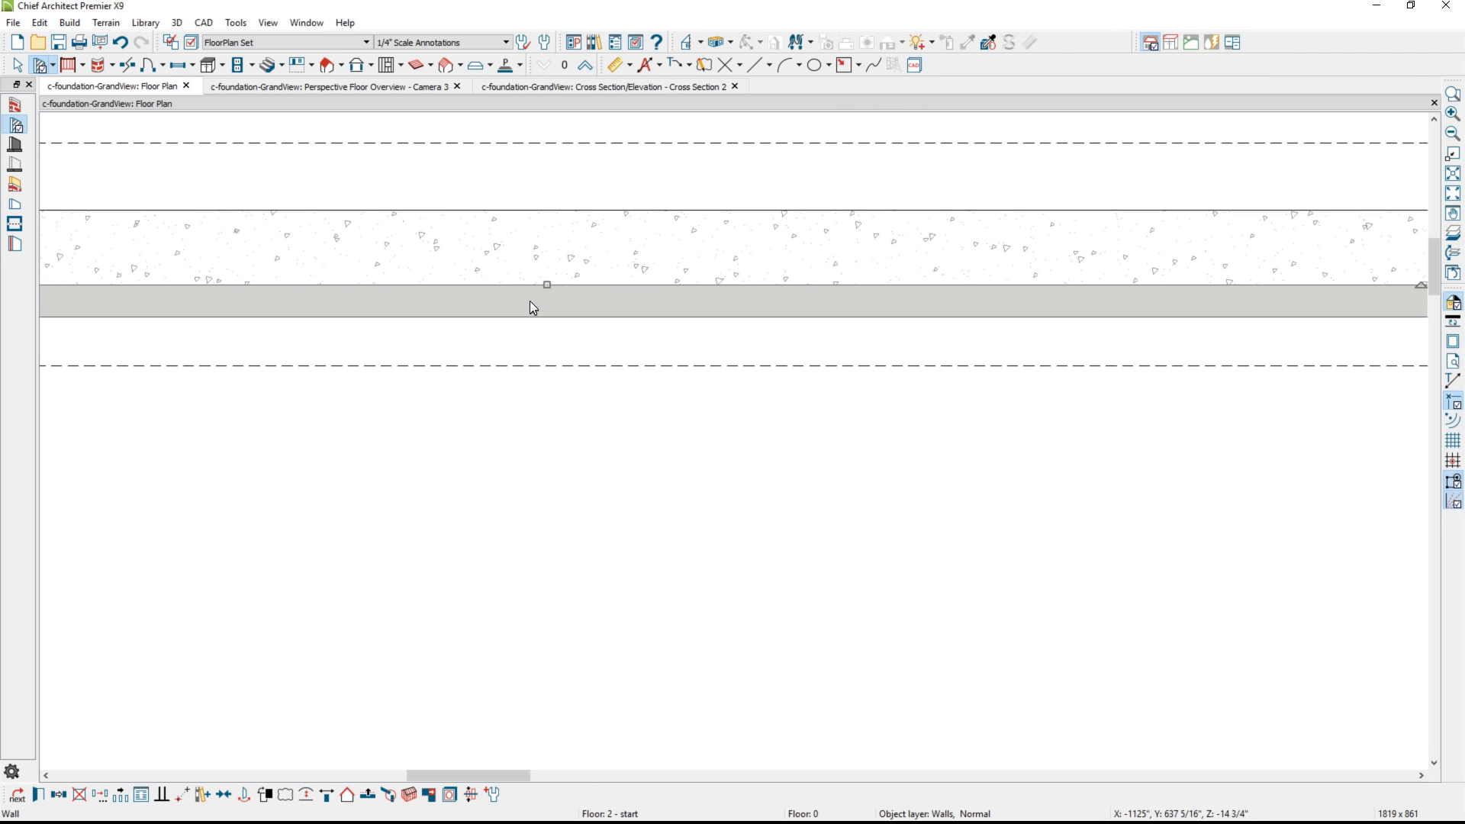
{"action": "scroll", "coordinate": [533, 307], "scroll_direction": "up", "scroll_amount": 1}
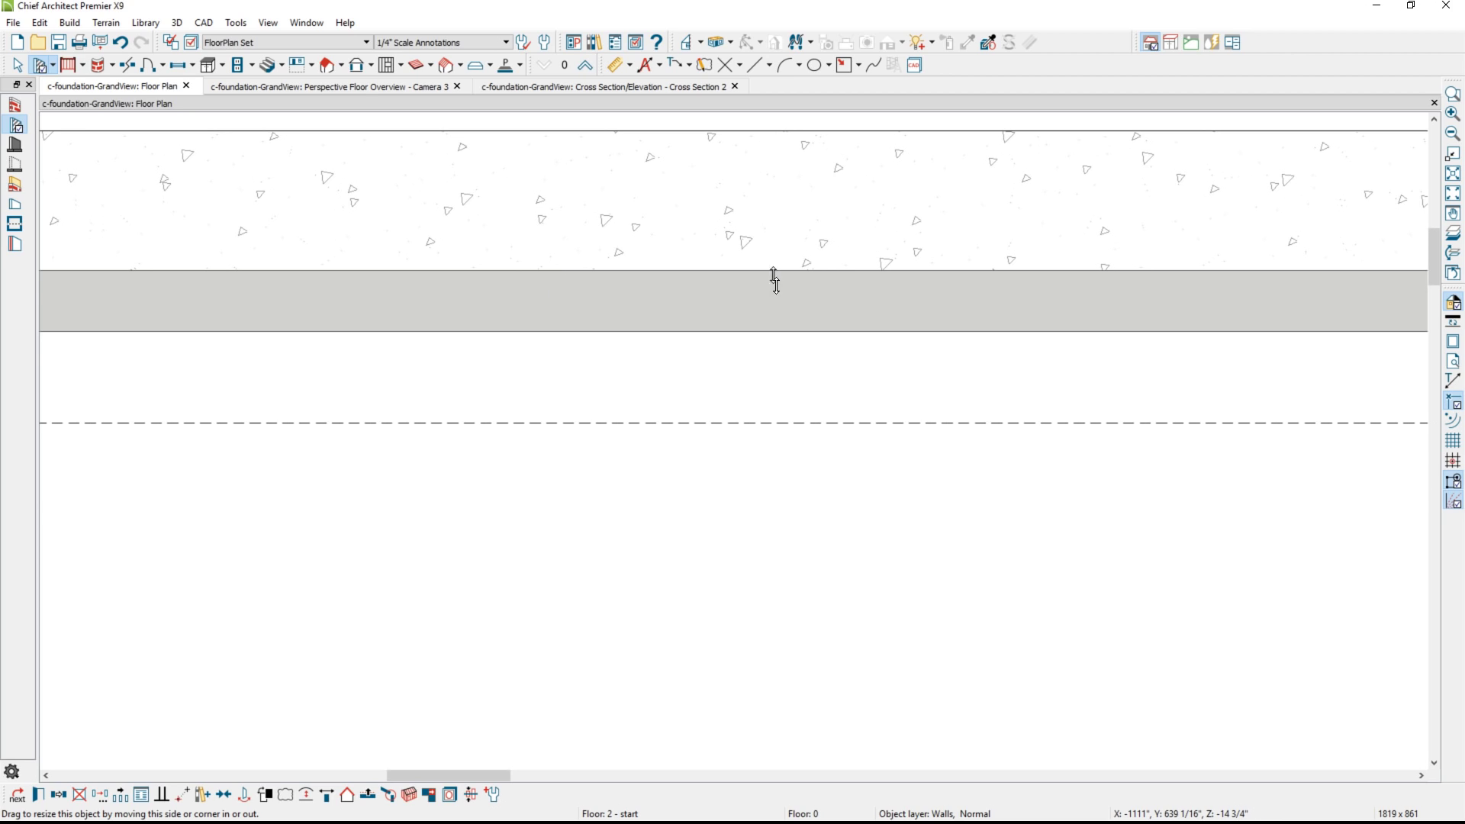
{"action": "left_click_drag", "start_coordinate": [774, 276], "coordinate": [776, 295]}
{"action": "key", "text": "Tab"}
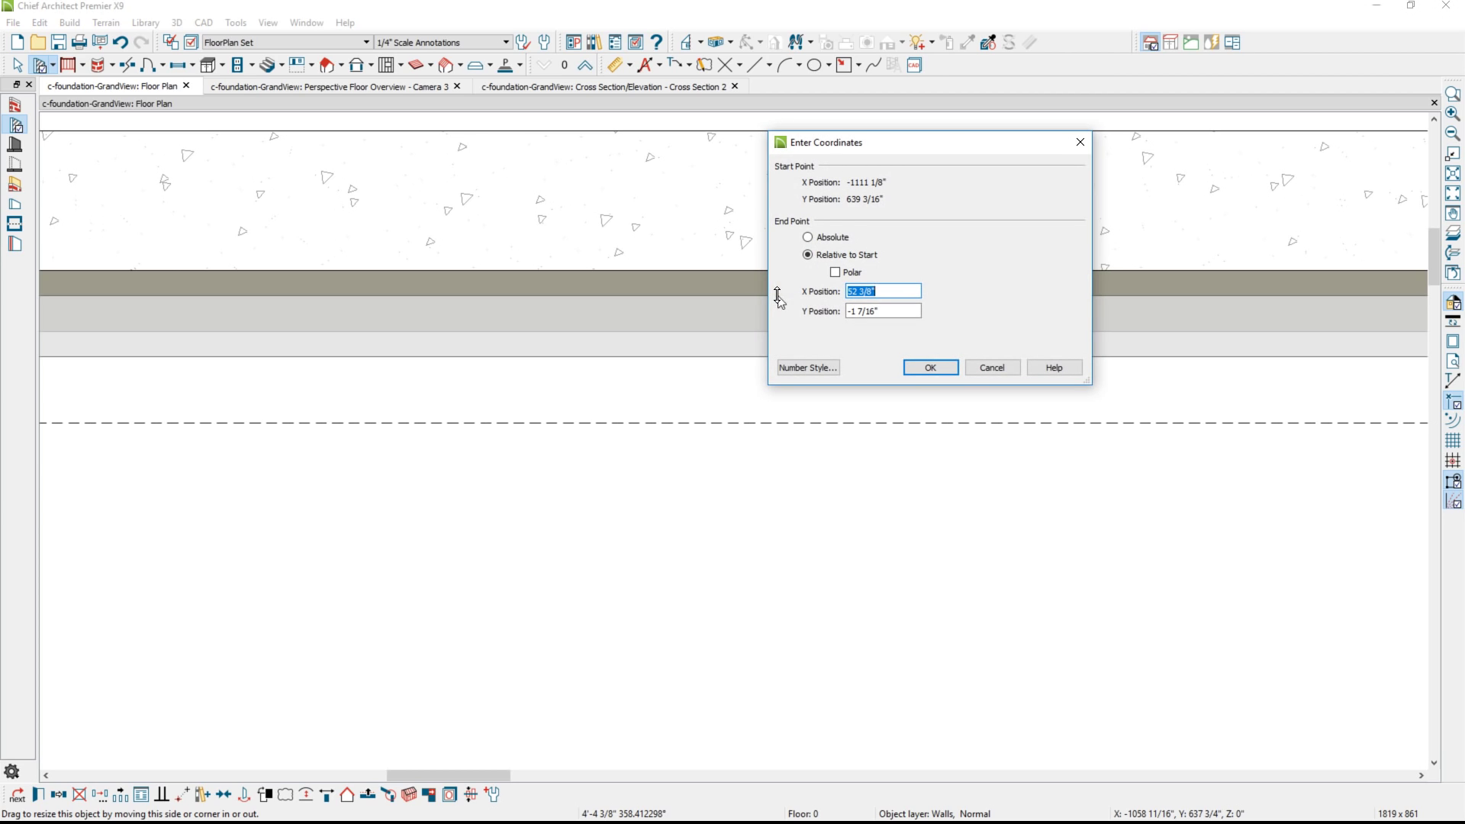
{"action": "left_click", "coordinate": [859, 311]}
{"action": "type", "text": "\""}
{"action": "left_click", "coordinate": [930, 367]}
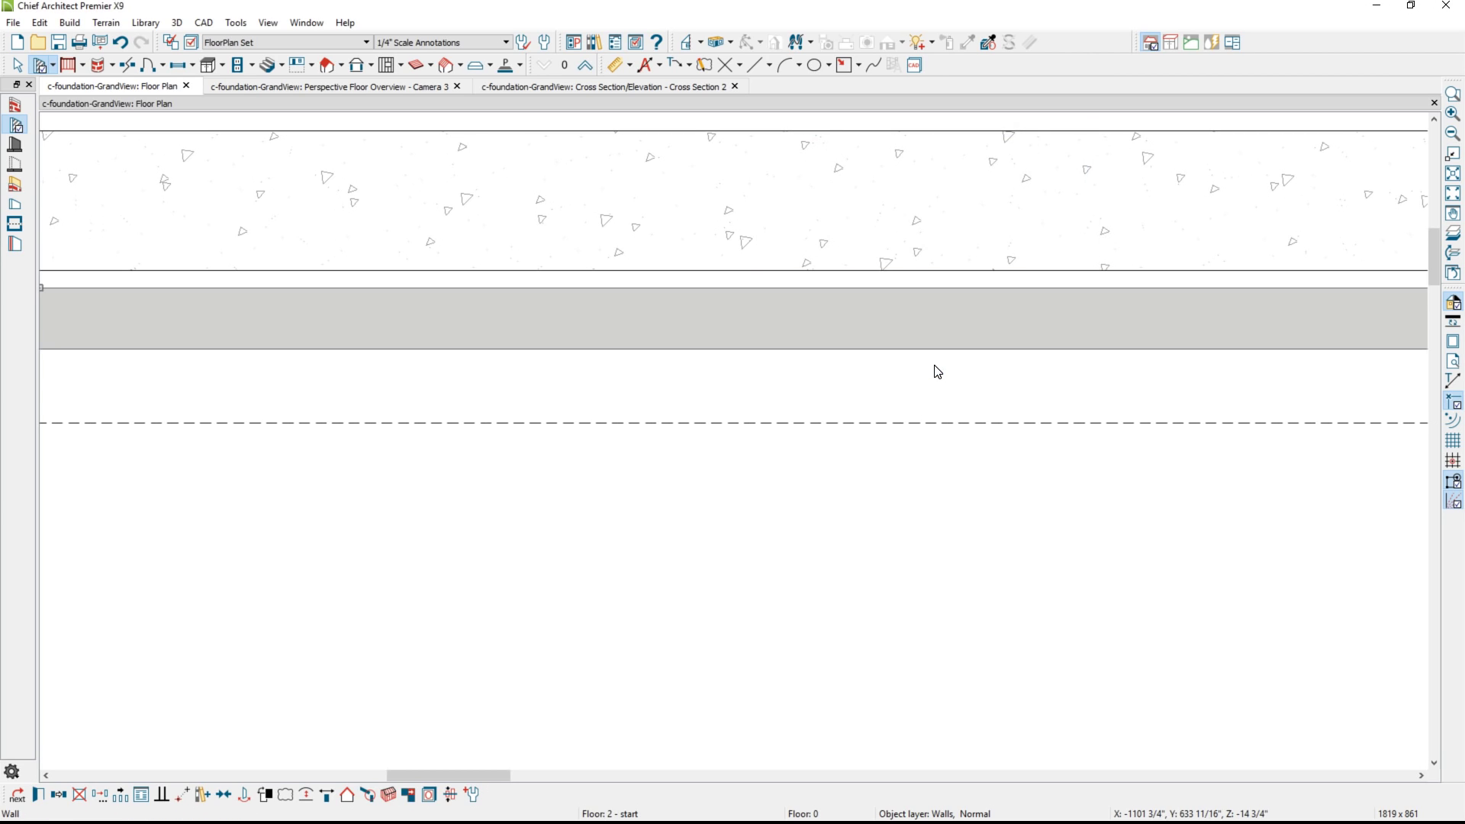
{"action": "key", "text": "space"}
Set the cripple wall's settings as the Interior Wall Defaults
{"action": "scroll", "coordinate": [919, 347], "scroll_direction": "down", "scroll_amount": 1}
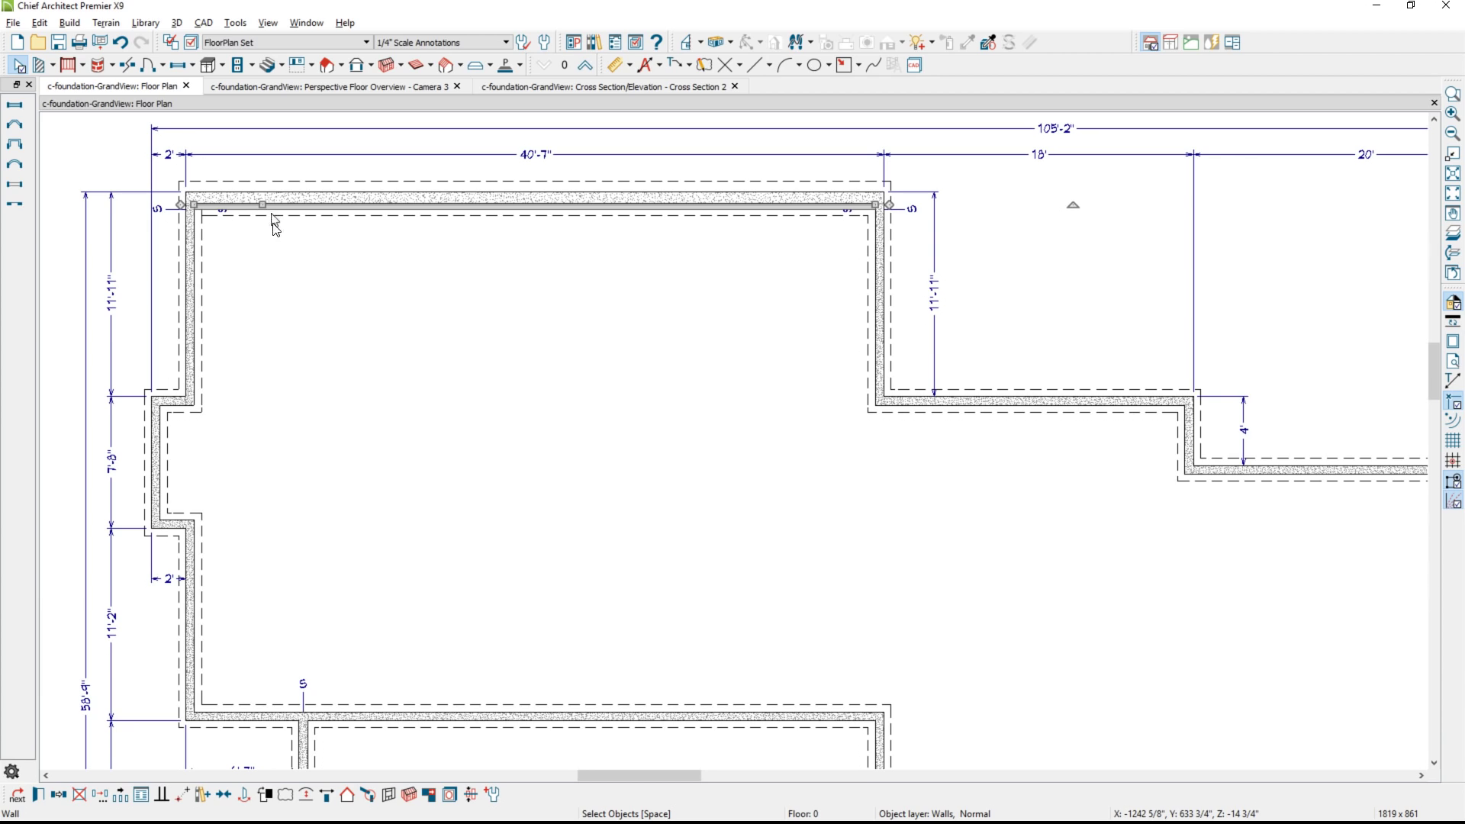
{"action": "left_click", "coordinate": [494, 795]}
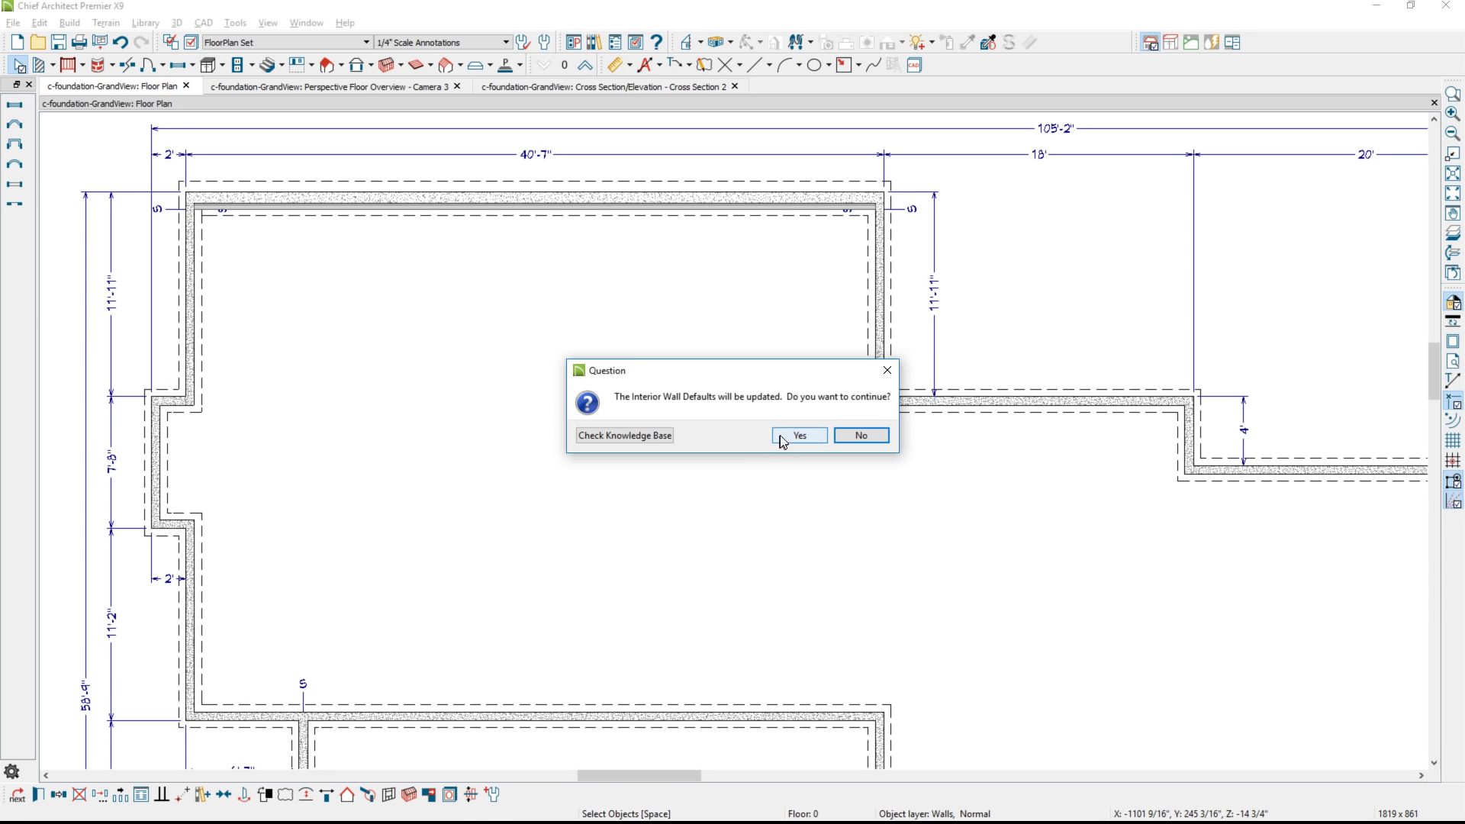
{"action": "left_click", "coordinate": [782, 441]}
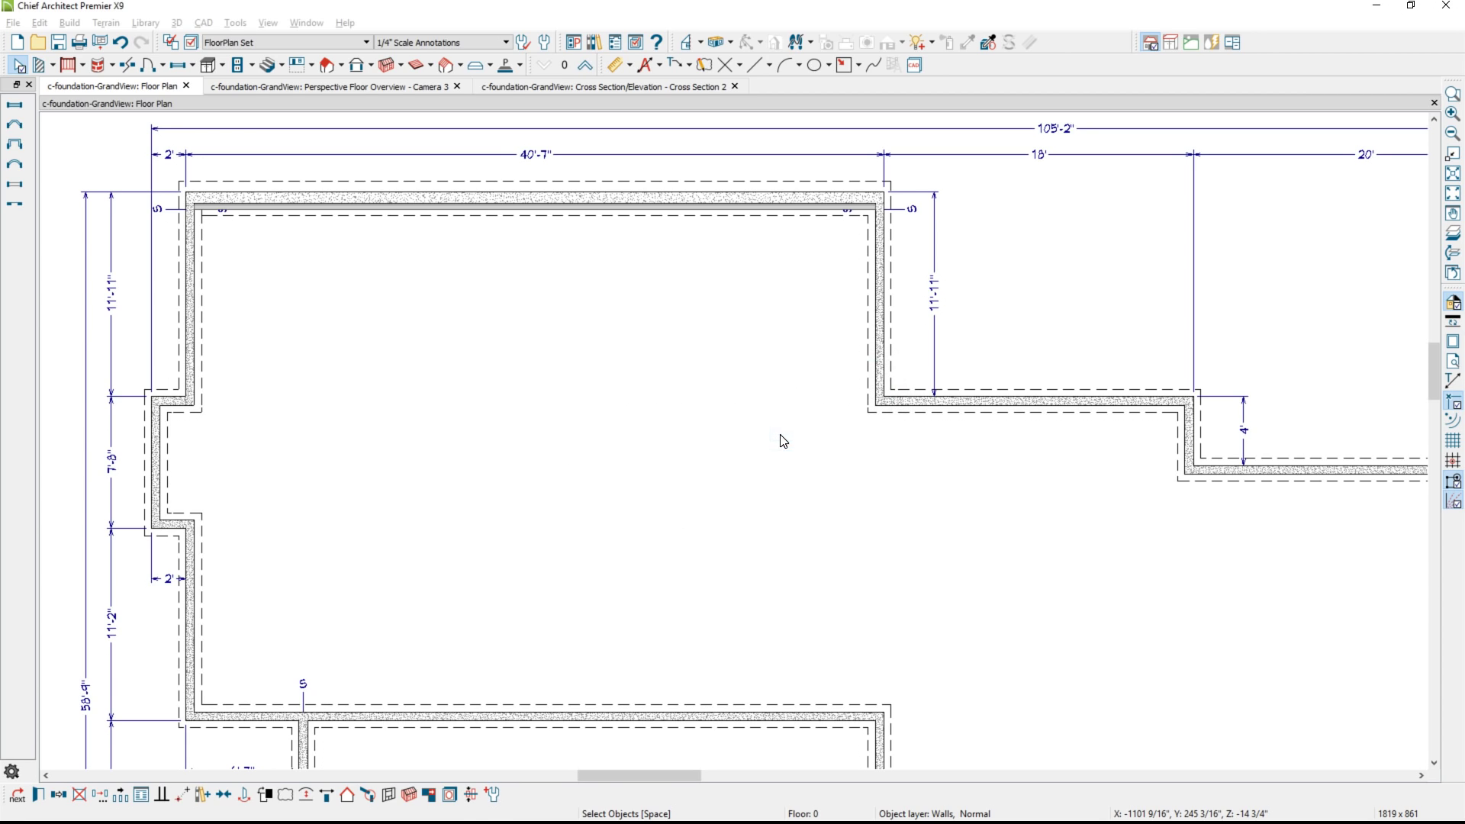
Draw a cripple wall inside the left stem wall, from the upper cripple wall down to just above the bump-out
{"action": "left_click", "coordinate": [40, 65]}
{"action": "left_click_drag", "start_coordinate": [200, 206], "coordinate": [220, 385]}
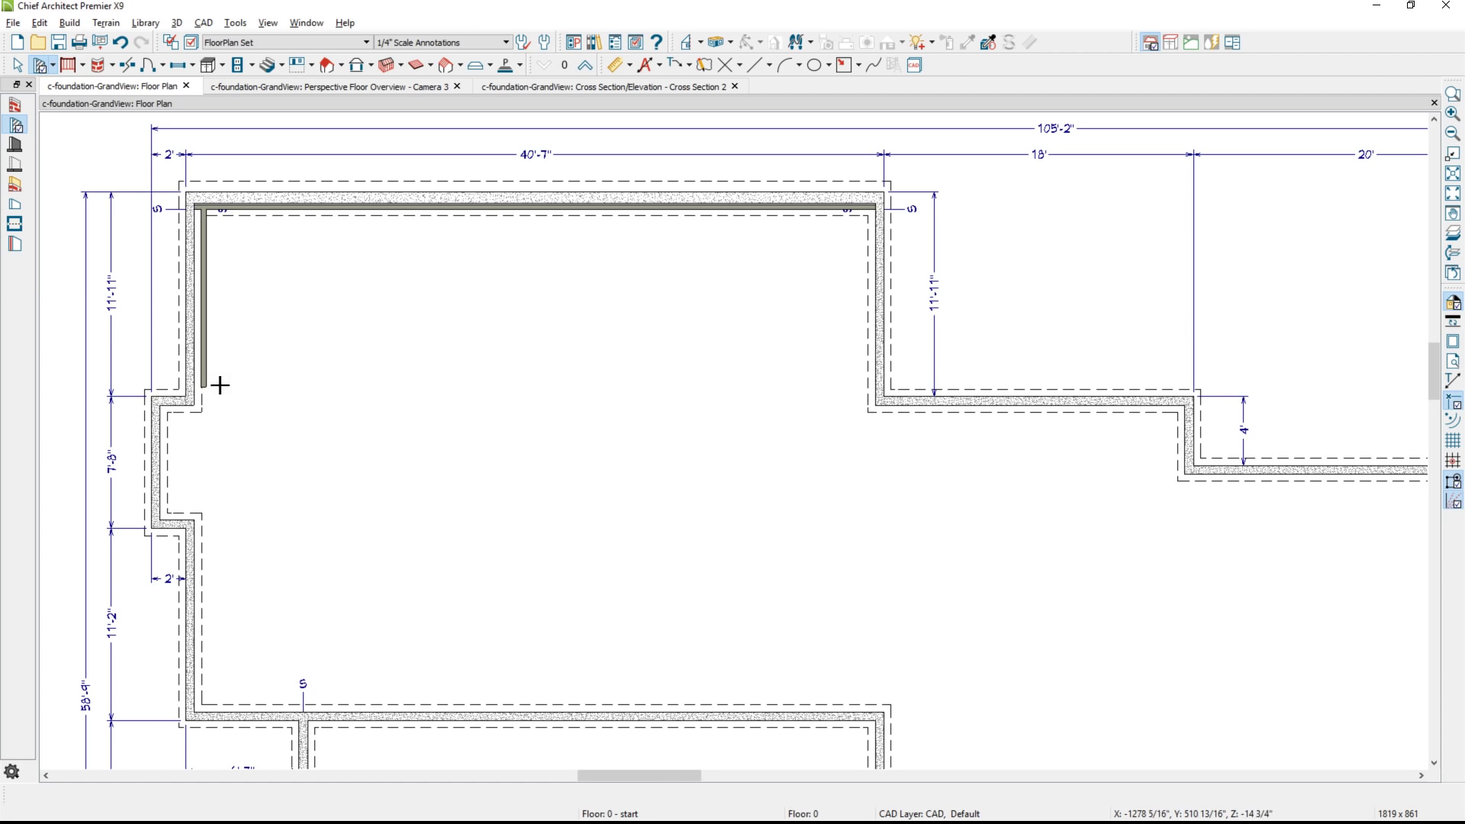
{"action": "key", "text": "space"}
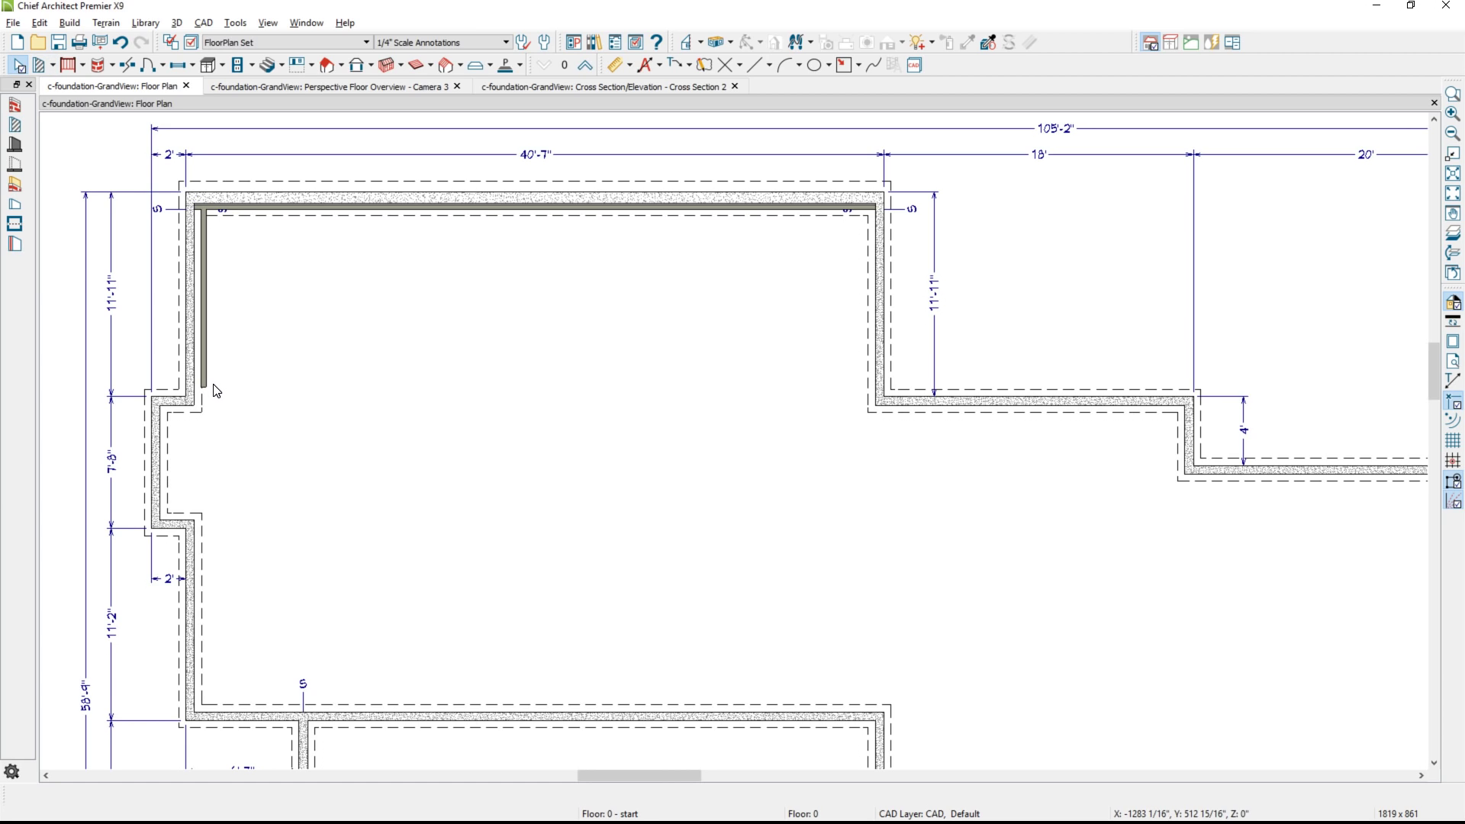
Show the reference floor and move the bump-out's upper foundation wall by setting the 11'-11" dimension to 11'-4"
{"action": "key", "text": "F9"}
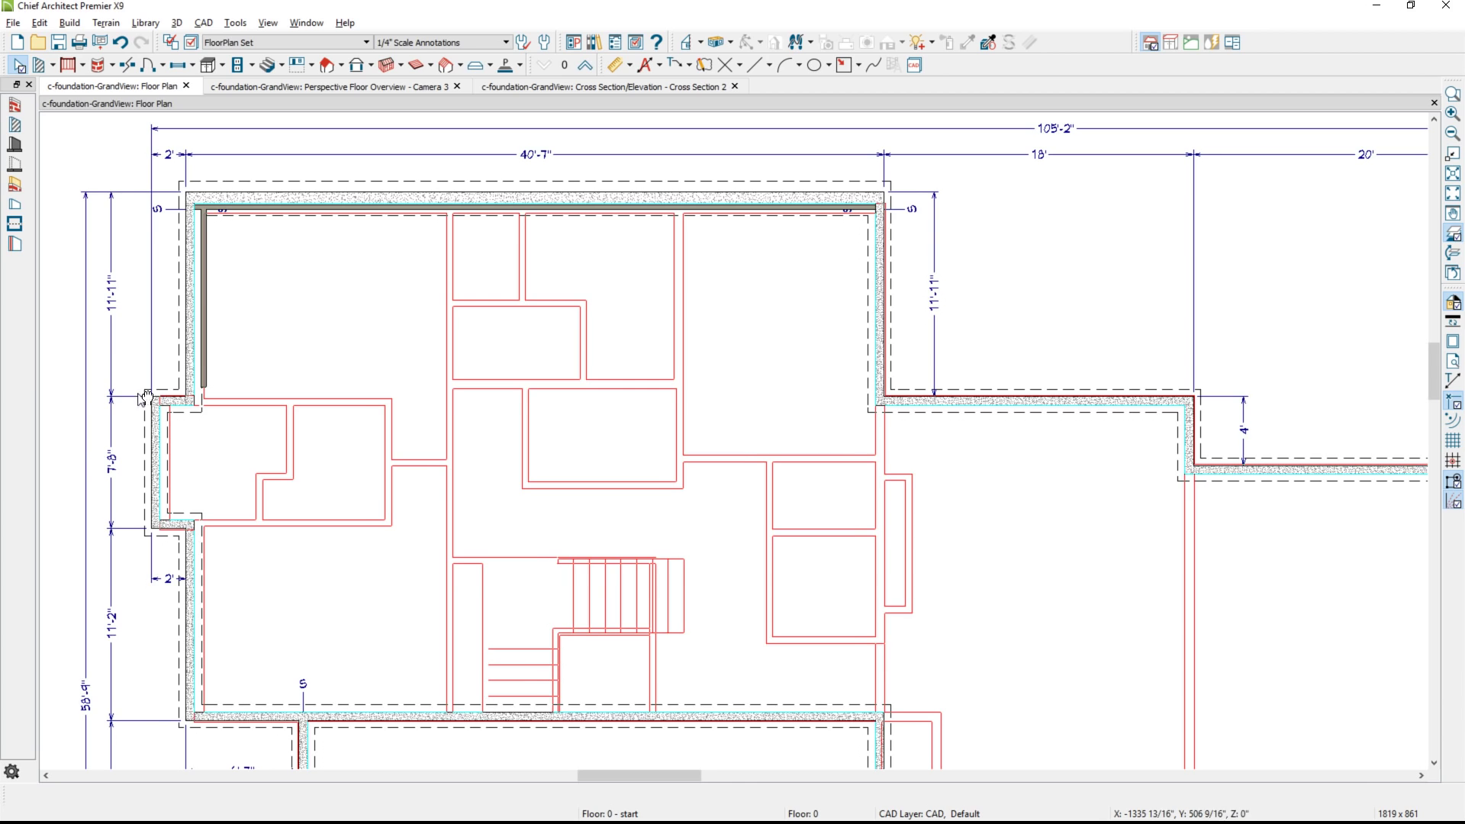
{"action": "middle_click_drag", "start_coordinate": [144, 399], "coordinate": [315, 389]}
{"action": "scroll", "coordinate": [315, 390], "scroll_direction": "up", "scroll_amount": 1}
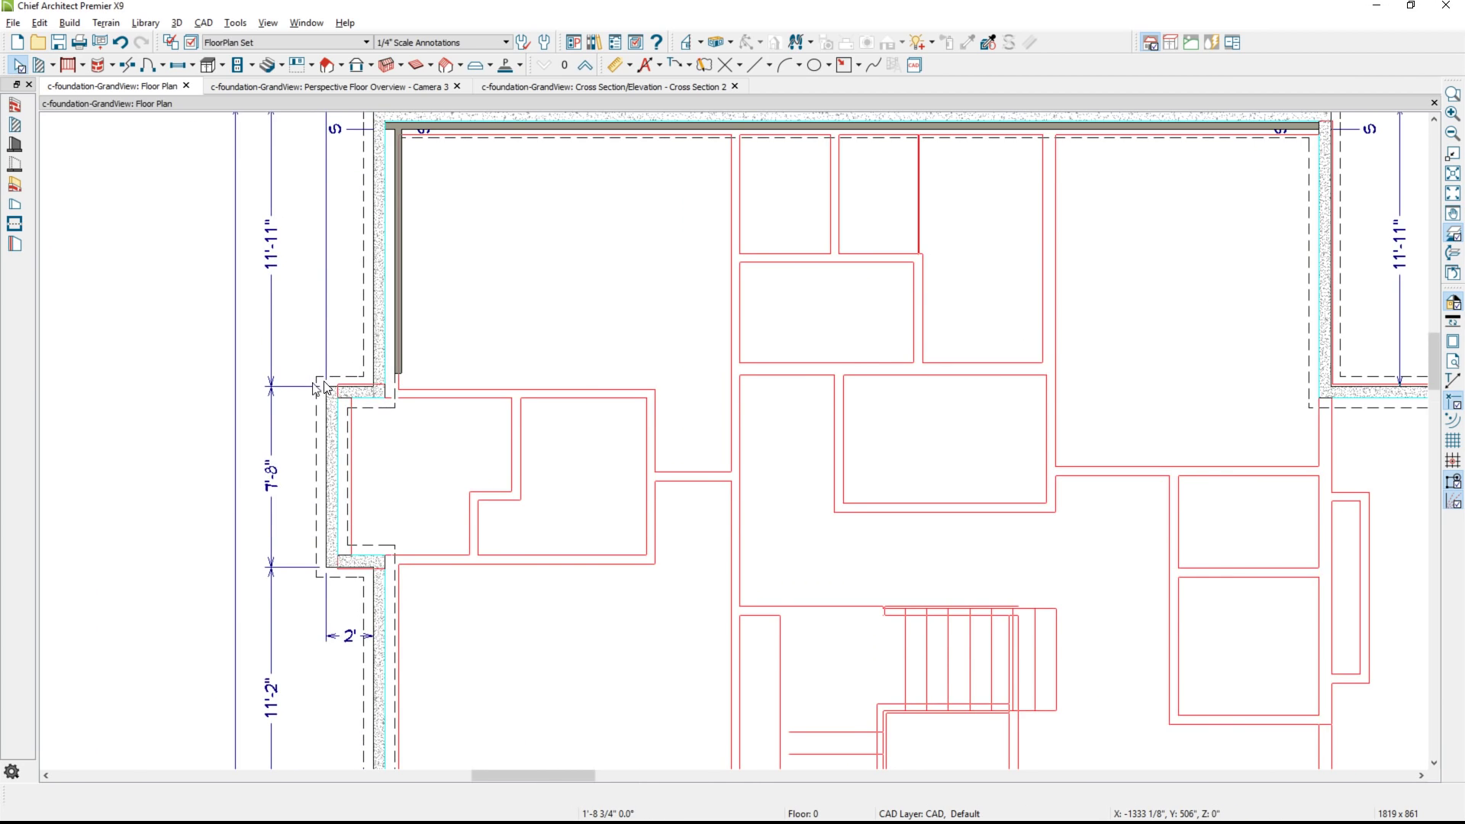
{"action": "scroll", "coordinate": [325, 391], "scroll_direction": "up", "scroll_amount": 1}
{"action": "left_click", "coordinate": [335, 440]}
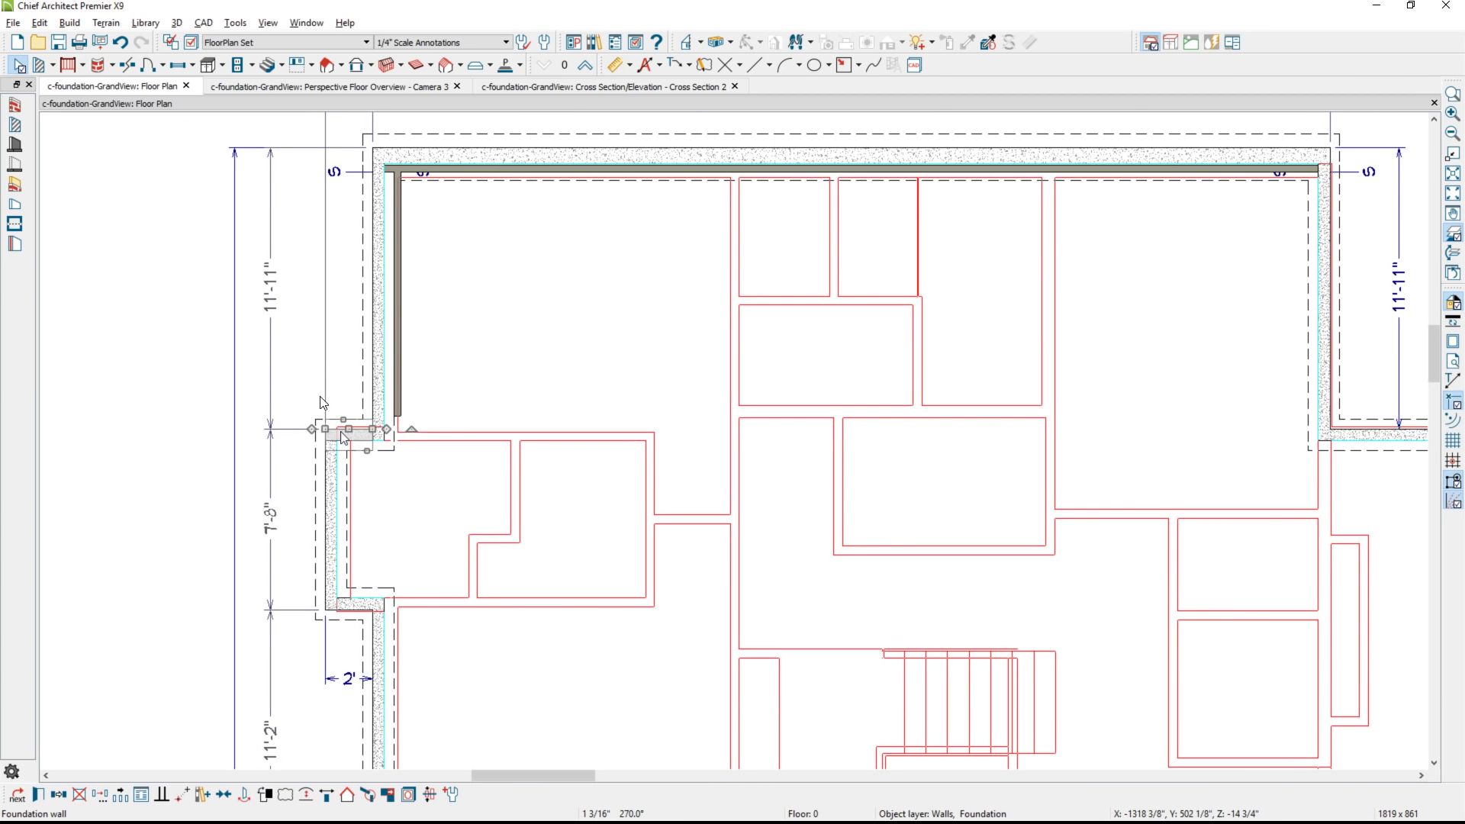
{"action": "left_click", "coordinate": [276, 315]}
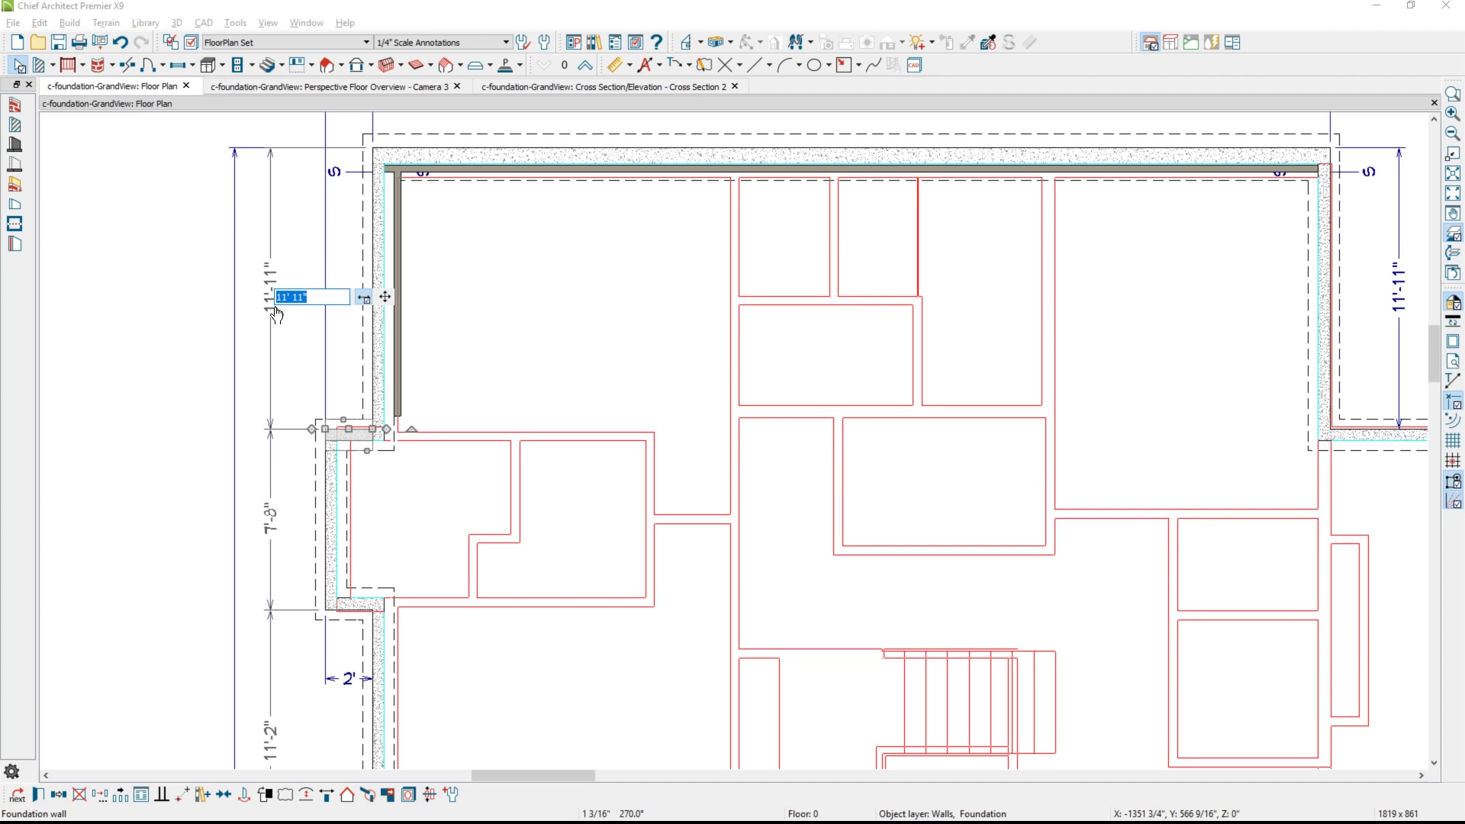
{"action": "left_click_drag", "start_coordinate": [296, 288], "coordinate": [336, 289]}
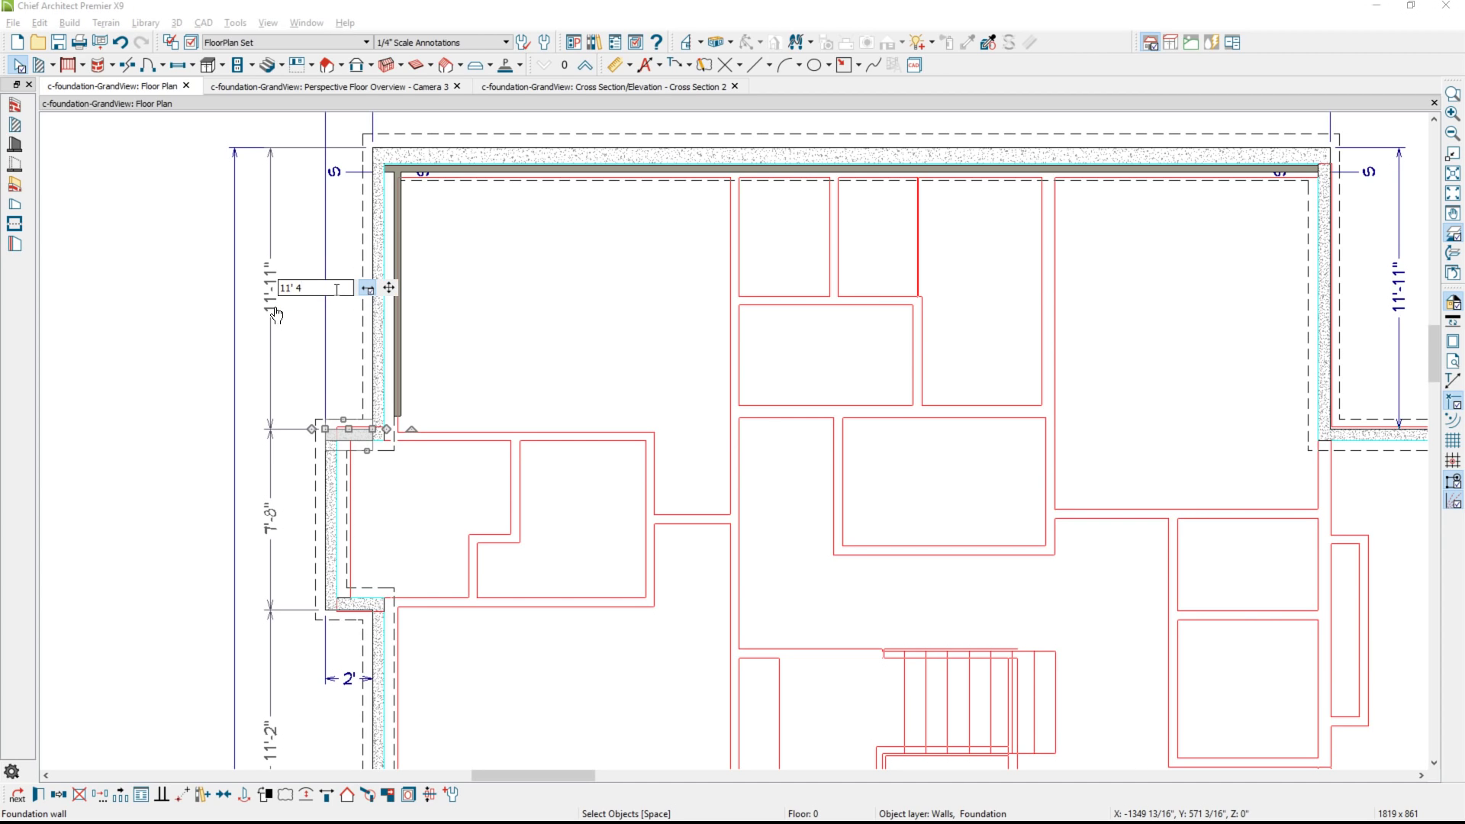
{"action": "key", "text": "Return"}
Move the bump-out's lower foundation wall by setting the bump-out's length dimension to 8'-10"
{"action": "left_click", "coordinate": [357, 608]}
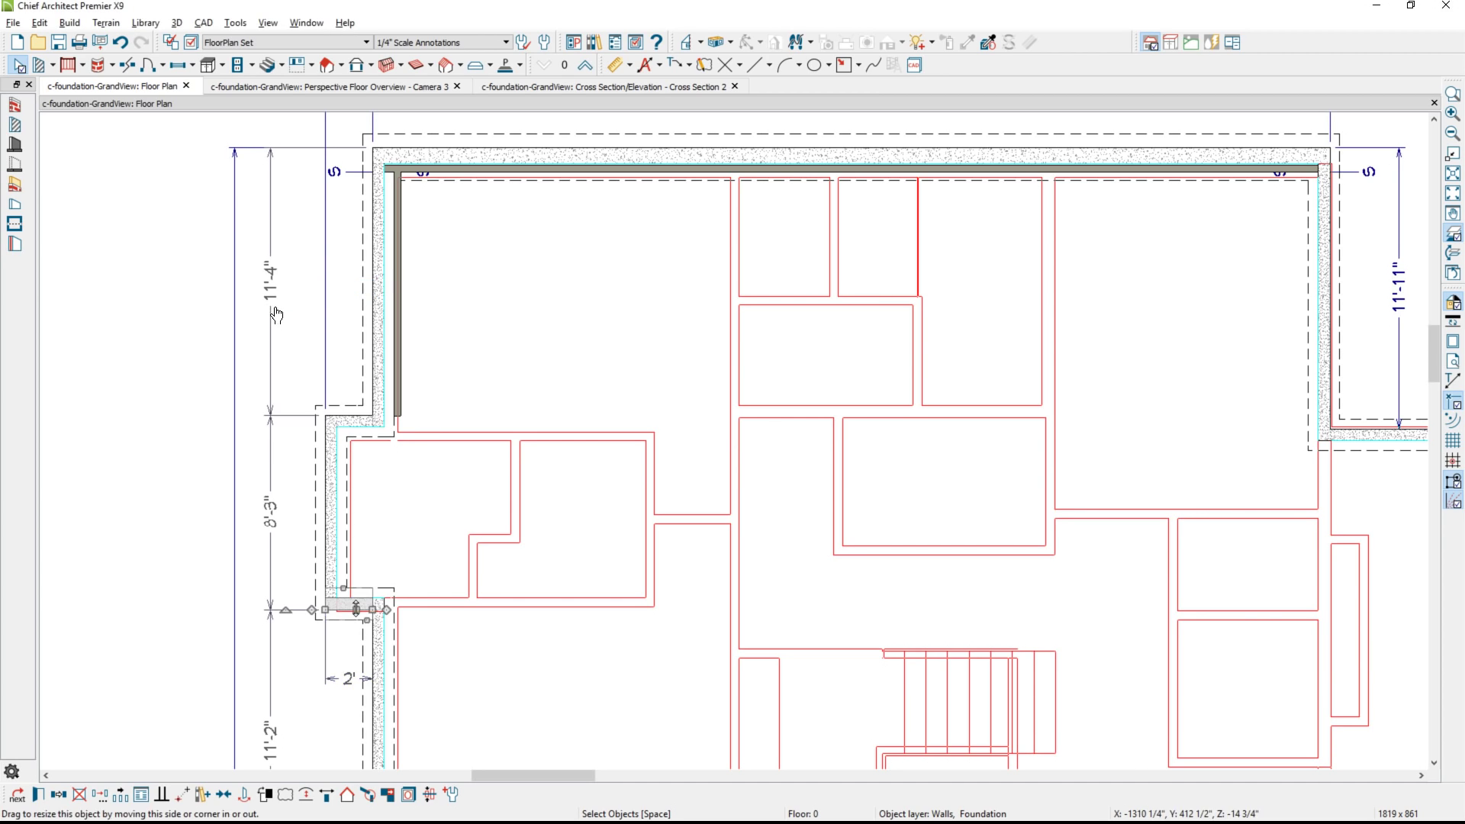
{"action": "left_click", "coordinate": [277, 527]}
{"action": "left_click_drag", "start_coordinate": [291, 512], "coordinate": [306, 517]}
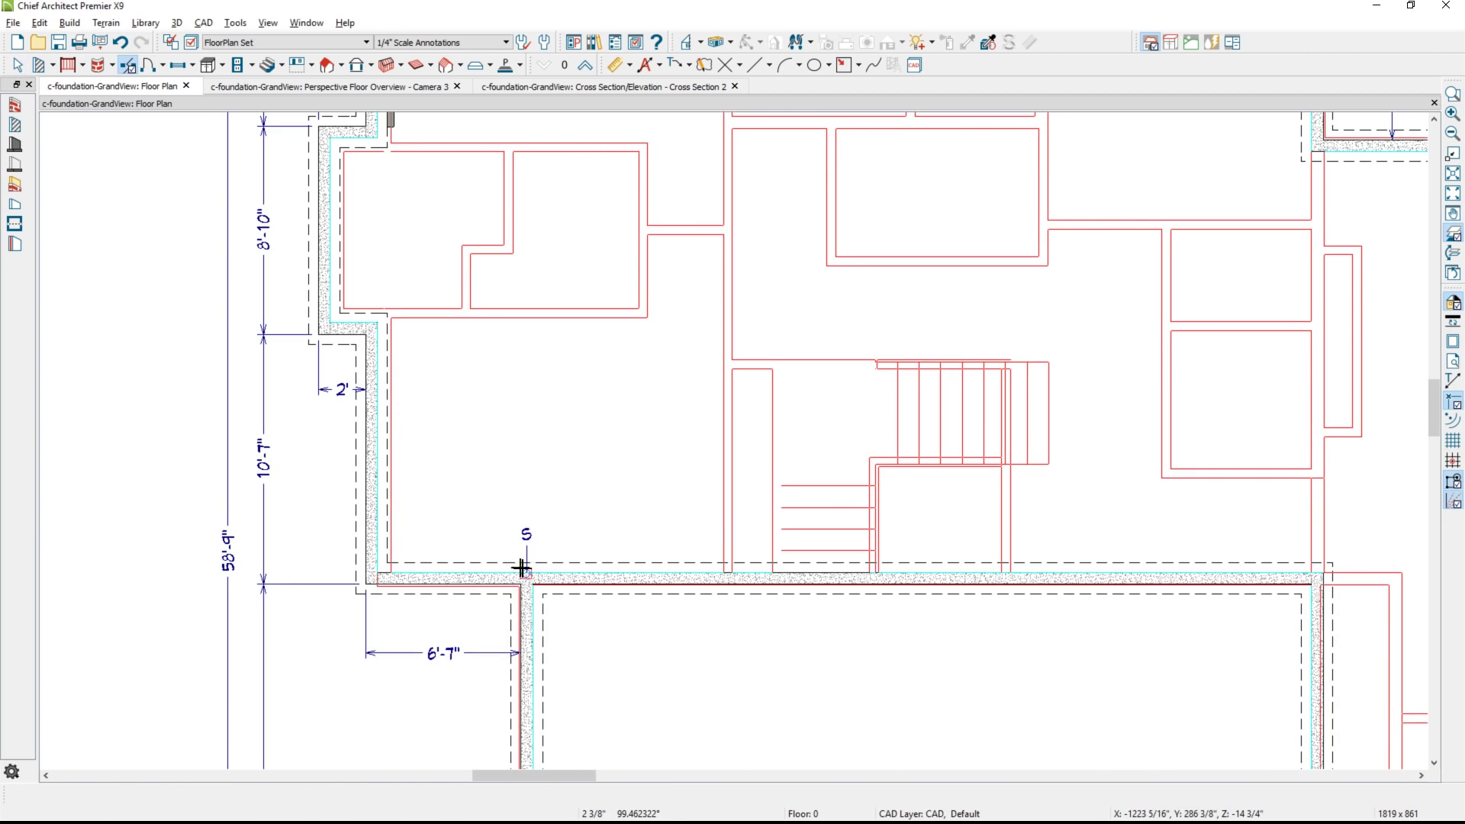
Reverse the left cripple wall's layers and position it slightly inward from the left stem wall with an entered offset
{"action": "left_click", "coordinate": [338, 386]}
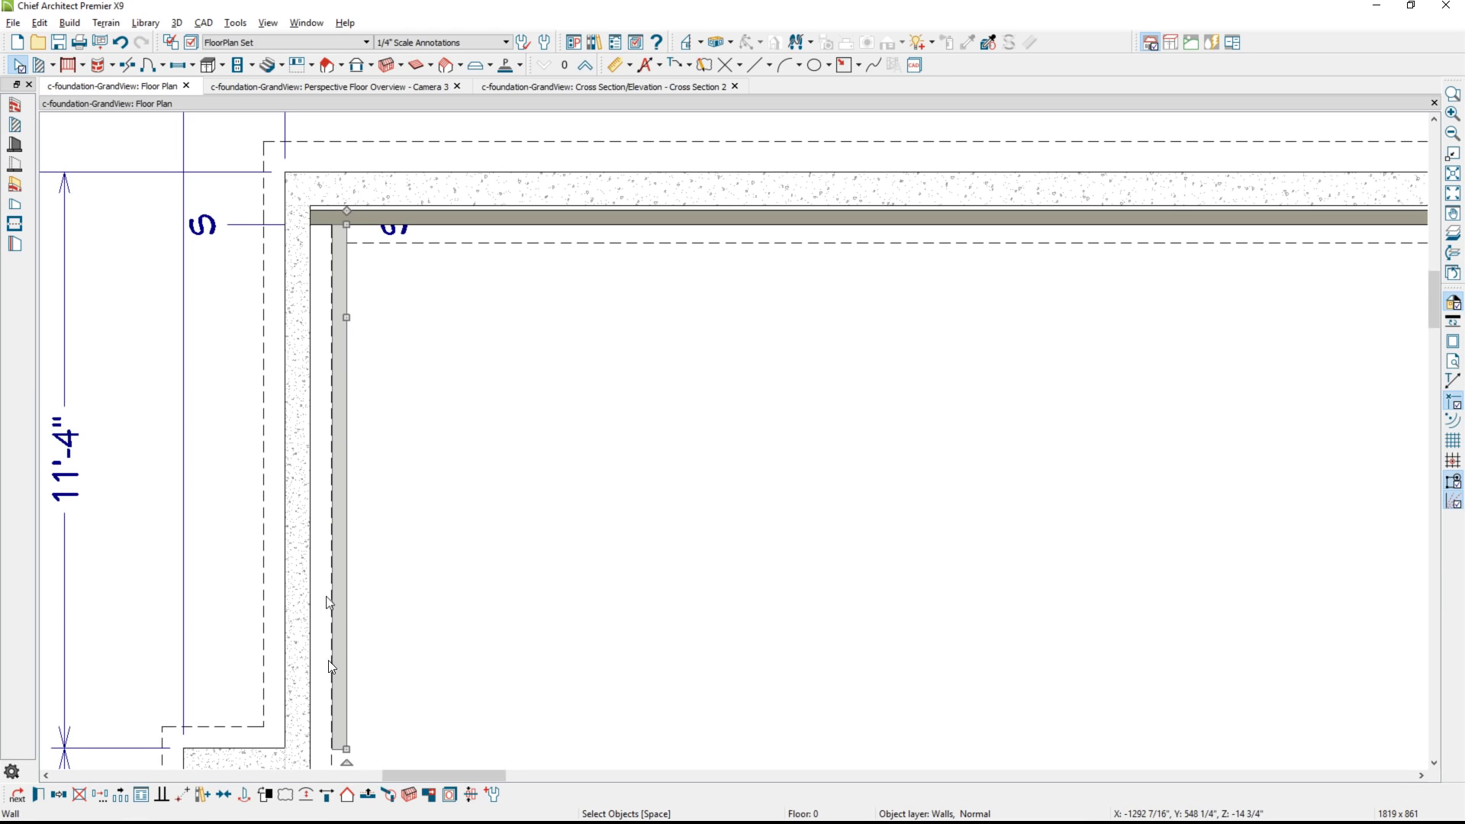
{"action": "left_click", "coordinate": [328, 798]}
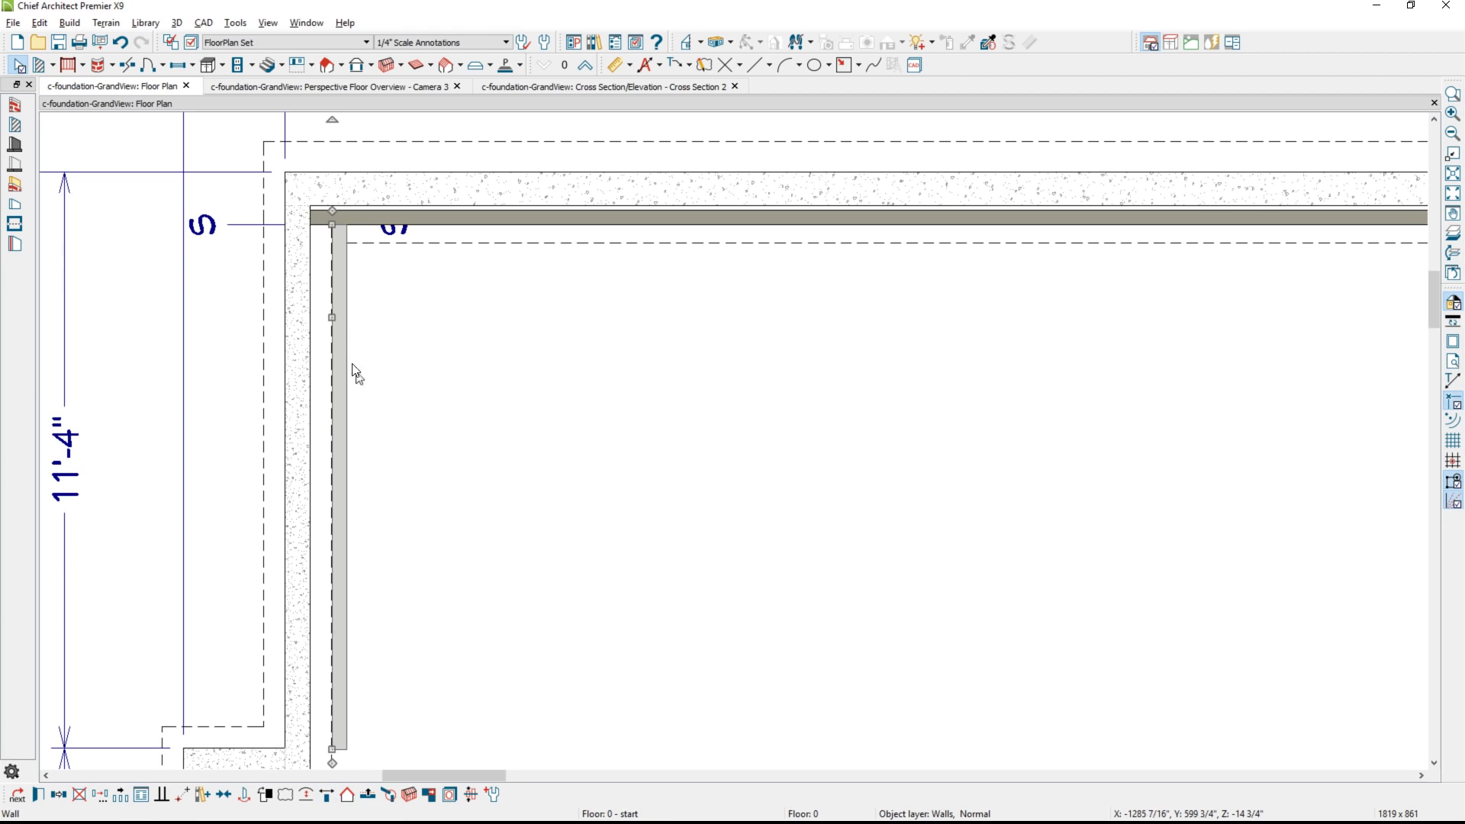
{"action": "left_click_drag", "start_coordinate": [320, 317], "coordinate": [322, 537]}
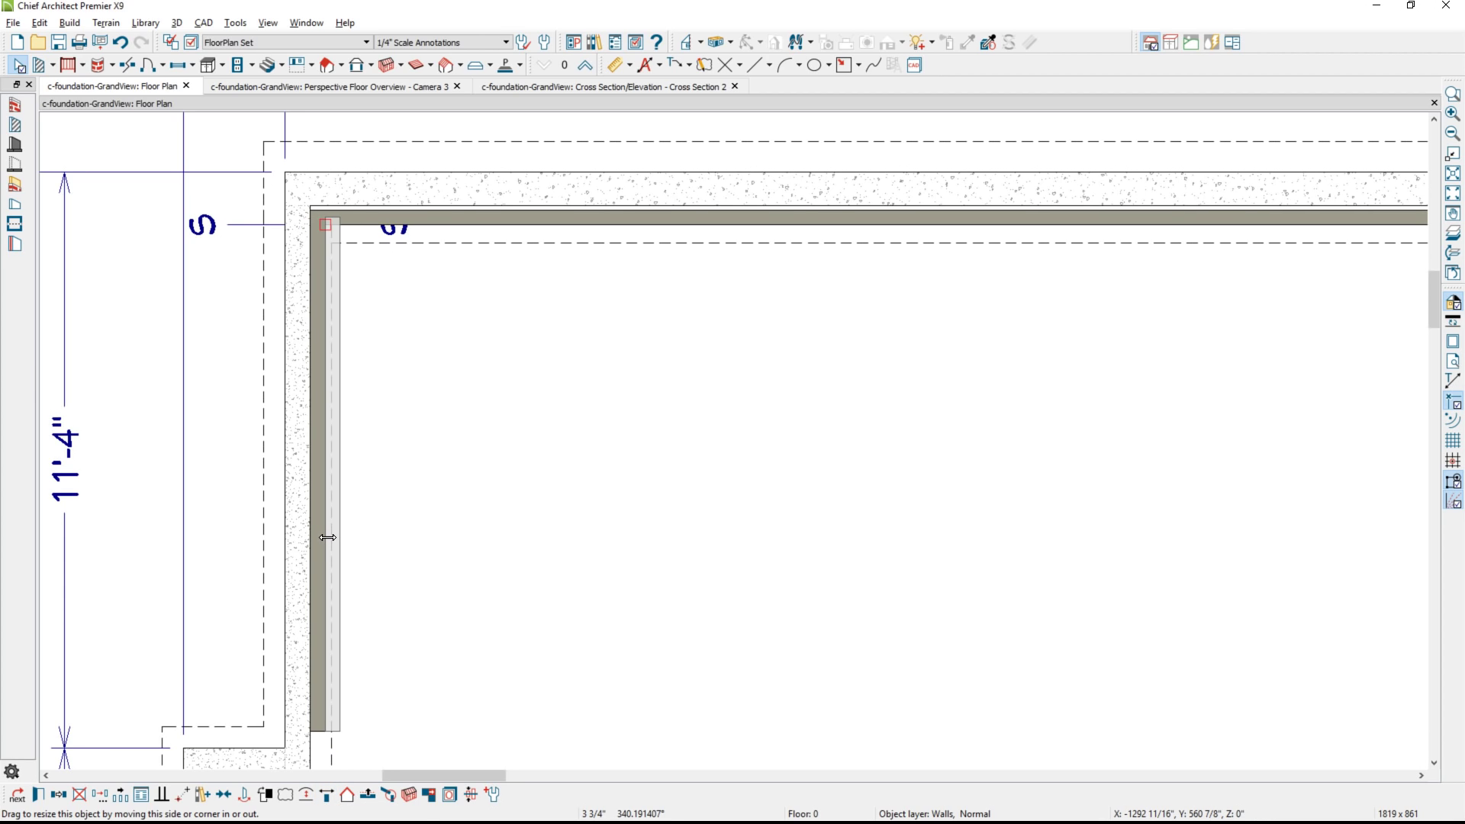
{"action": "key", "text": "Tab"}
{"action": "key", "text": "Return"}
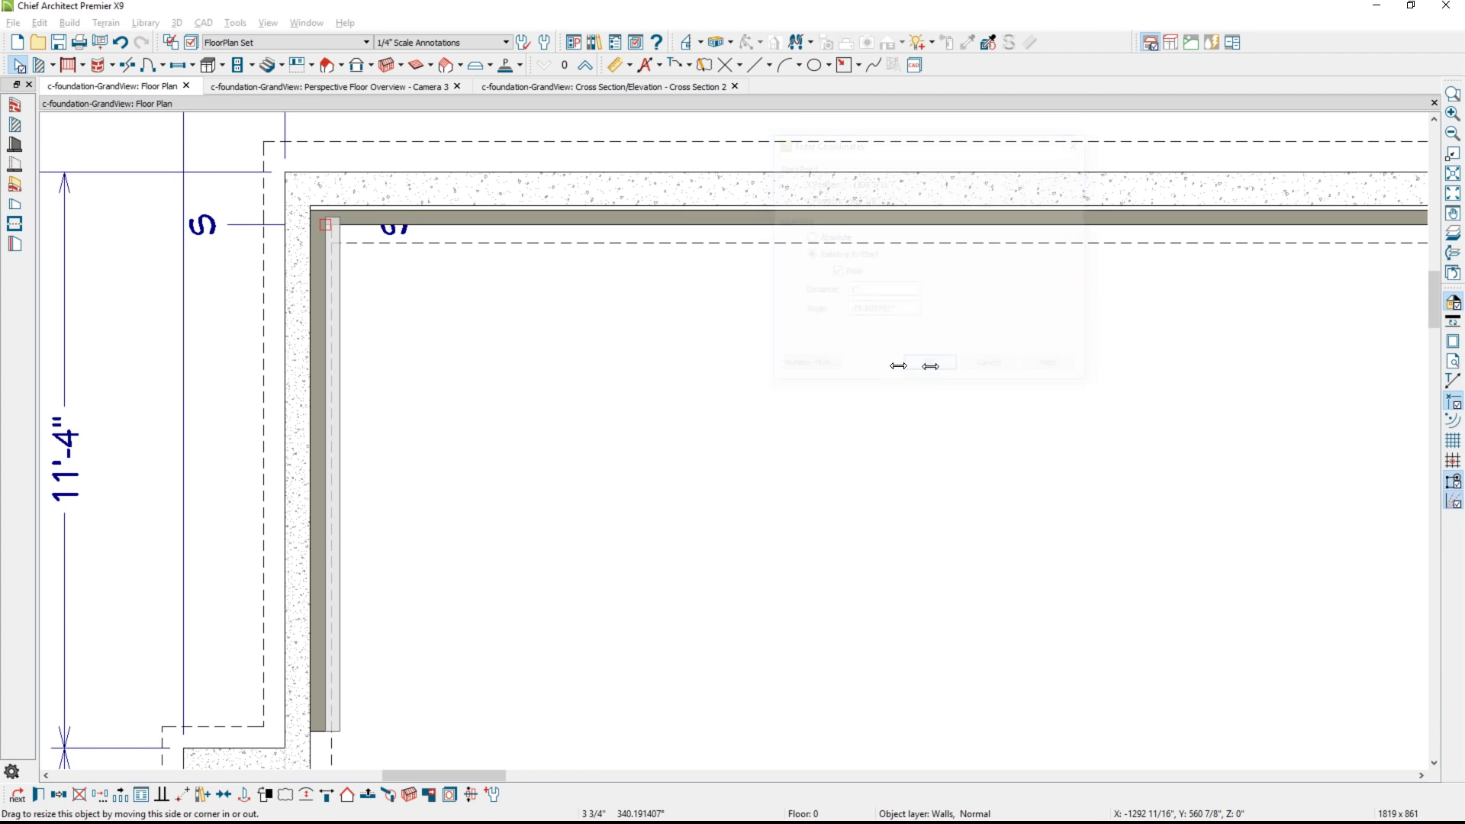
Adjust the upper cripple wall's left end so it meets the left cripple wall in a clean corner
{"action": "scroll", "coordinate": [252, 190], "scroll_direction": "up", "scroll_amount": 2}
{"action": "scroll", "coordinate": [334, 244], "scroll_direction": "up", "scroll_amount": 1}
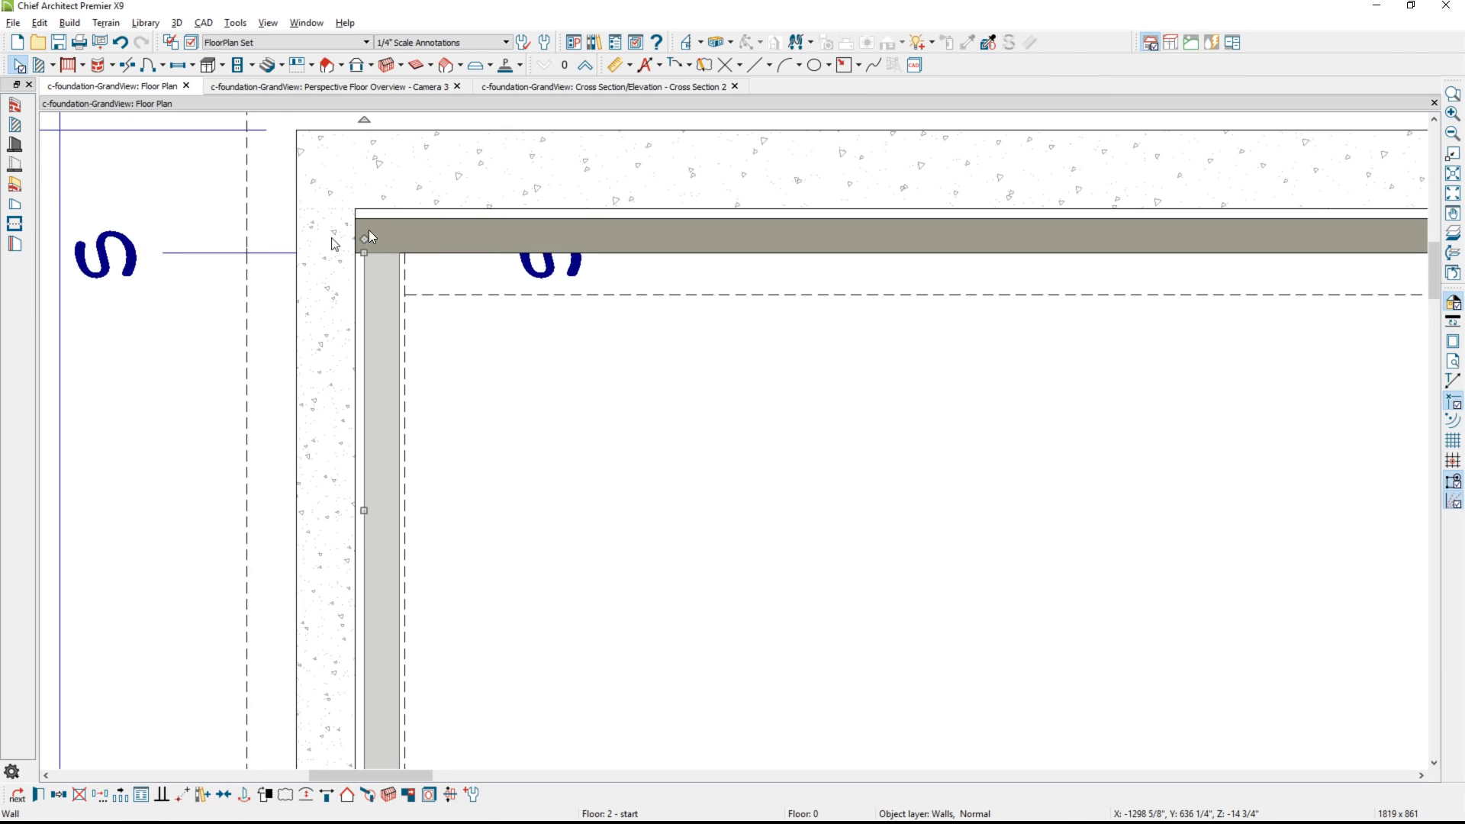
{"action": "left_click", "coordinate": [420, 230]}
{"action": "left_click_drag", "start_coordinate": [353, 218], "coordinate": [360, 220]}
{"action": "scroll", "coordinate": [360, 220], "scroll_direction": "down", "scroll_amount": 3}
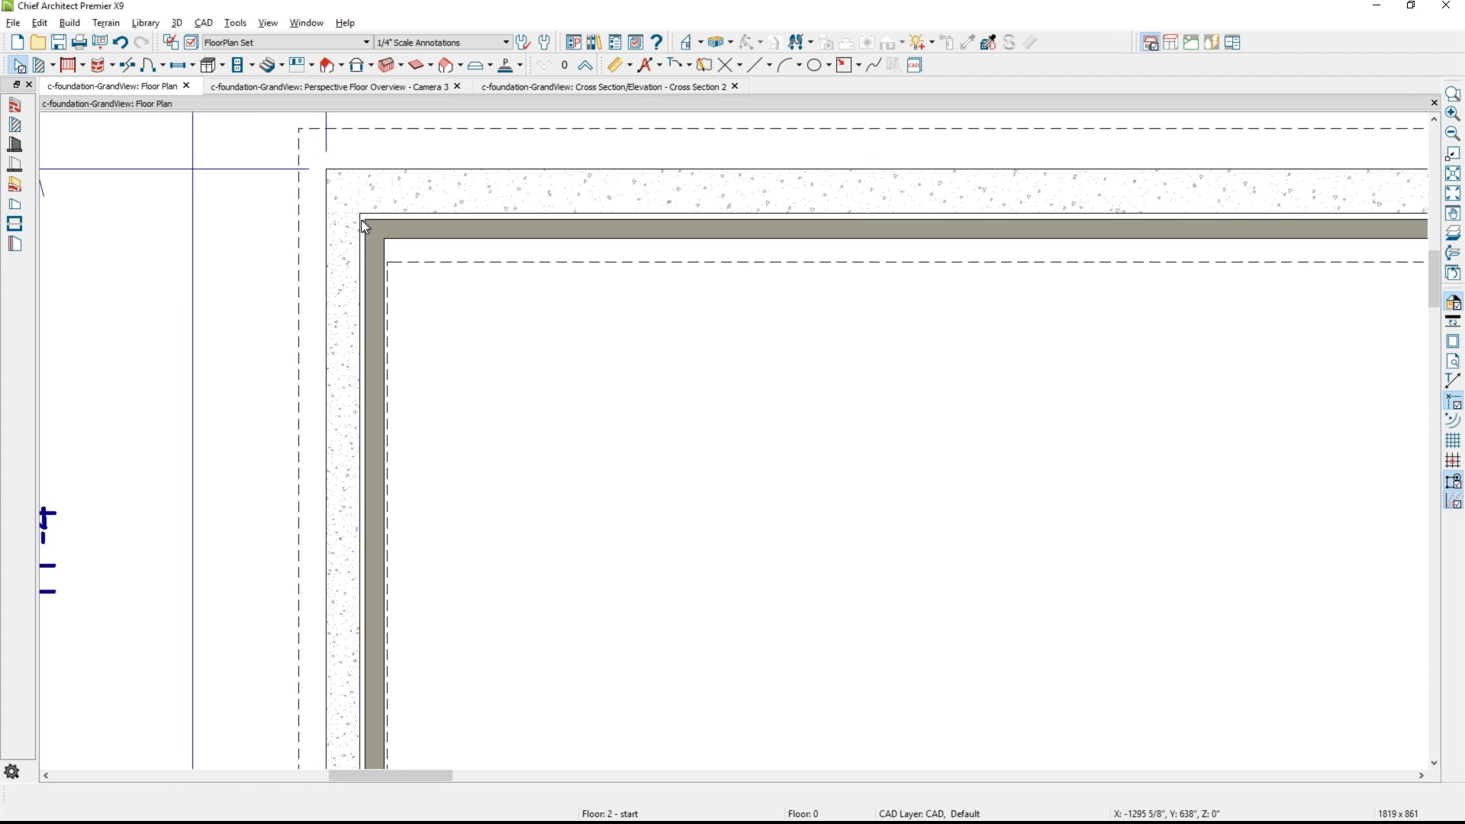
Extend the left cripple wall's lower end to the inside corner of the bump-out
{"action": "middle_click_drag", "start_coordinate": [396, 527], "coordinate": [428, 318]}
{"action": "scroll", "coordinate": [420, 319], "scroll_direction": "down", "scroll_amount": 1}
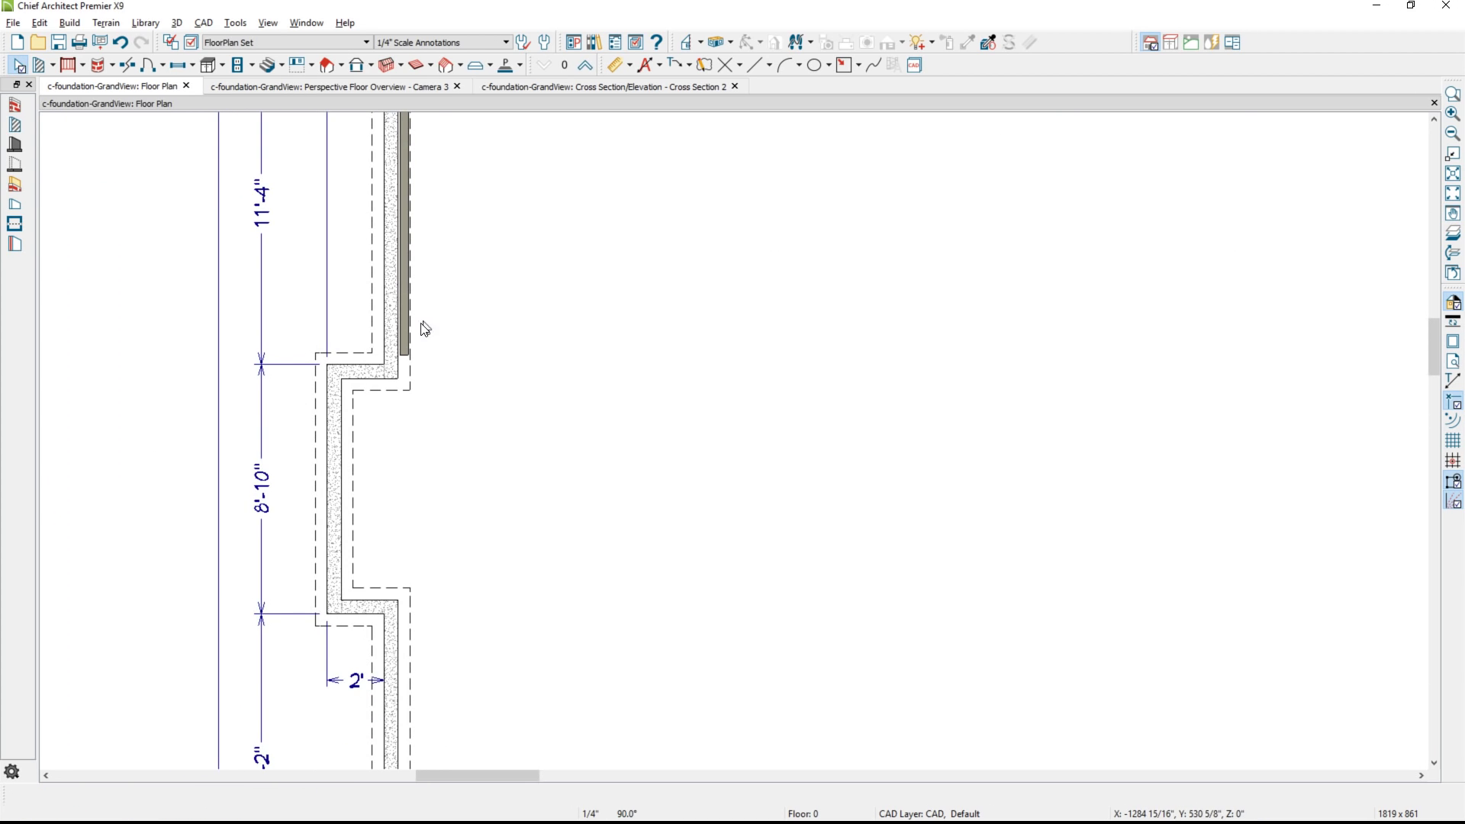
{"action": "left_click", "coordinate": [405, 331]}
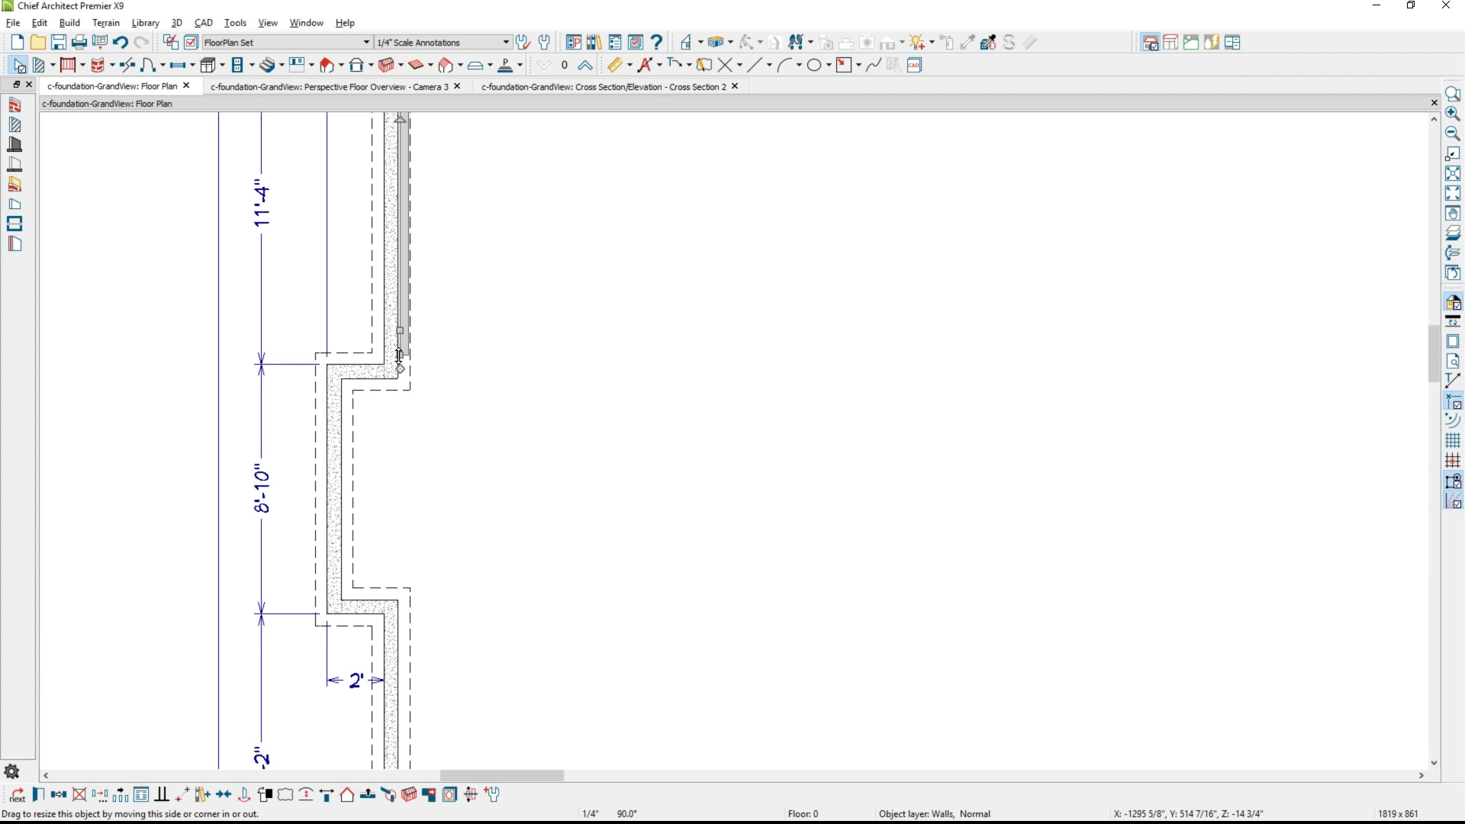
{"action": "left_click_drag", "start_coordinate": [398, 356], "coordinate": [399, 380]}
Draw cripple walls just inside the three stem walls of the bump-out
{"action": "left_click", "coordinate": [41, 65]}
{"action": "left_click_drag", "start_coordinate": [397, 501], "coordinate": [322, 501]}
{"action": "left_click_drag", "start_coordinate": [324, 500], "coordinate": [322, 732]}
{"action": "scroll", "coordinate": [320, 762], "scroll_direction": "down", "scroll_amount": 3}
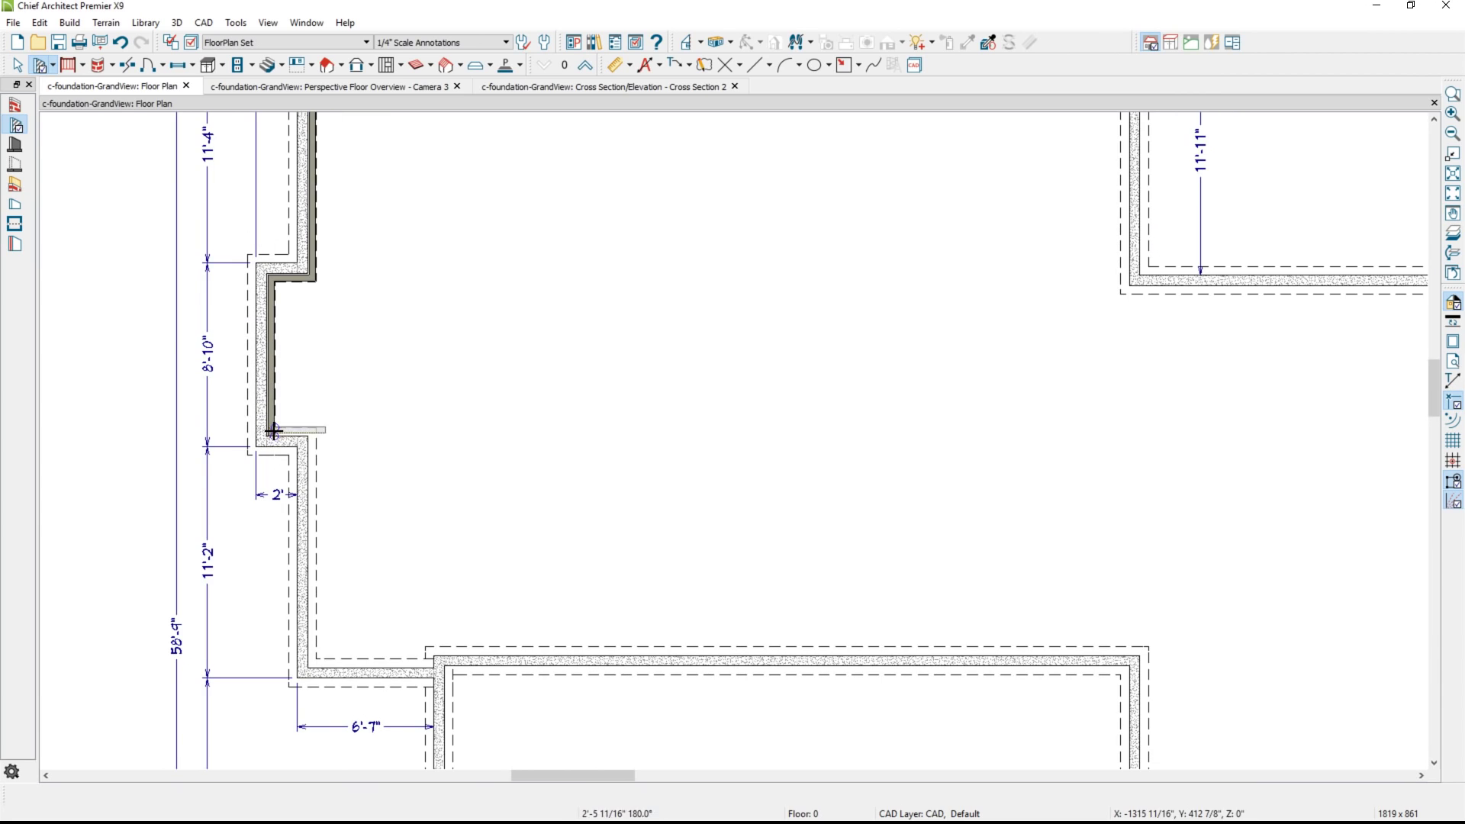
{"action": "left_click_drag", "start_coordinate": [271, 431], "coordinate": [312, 432]}
Draw cripple walls inside the remaining living area stem walls, plus straight cross walls at the upper and lower wings
{"action": "left_click_drag", "start_coordinate": [312, 432], "coordinate": [311, 662]}
{"action": "mouse_move", "coordinate": [311, 663]}
{"action": "left_mouse_down"}
{"action": "mouse_move", "coordinate": [416, 661]}
{"action": "mouse_move", "coordinate": [426, 644]}
{"action": "mouse_move", "coordinate": [1151, 766]}
{"action": "mouse_move", "coordinate": [759, 458]}
{"action": "mouse_move", "coordinate": [1193, 622]}
{"action": "mouse_move", "coordinate": [1236, 268]}
{"action": "mouse_move", "coordinate": [1390, 245]}
{"action": "mouse_move", "coordinate": [1093, 115]}
{"action": "left_mouse_up"}
{"action": "scroll", "coordinate": [1150, 766], "scroll_direction": "down", "scroll_amount": 2}
{"action": "scroll", "coordinate": [1094, 114], "scroll_direction": "down", "scroll_amount": 2}
{"action": "mouse_move", "coordinate": [1244, 376]}
{"action": "left_mouse_down"}
{"action": "mouse_move", "coordinate": [917, 348]}
{"action": "mouse_move", "coordinate": [680, 301]}
{"action": "mouse_move", "coordinate": [288, 276]}
{"action": "left_mouse_up"}
{"action": "scroll", "coordinate": [288, 276], "scroll_direction": "down", "scroll_amount": 2}
{"action": "key", "text": "space"}
Build the framing for the cripple walls, checking it in the Perspective Floor Overview before returning to the floor plan
{"action": "left_click", "coordinate": [69, 22]}
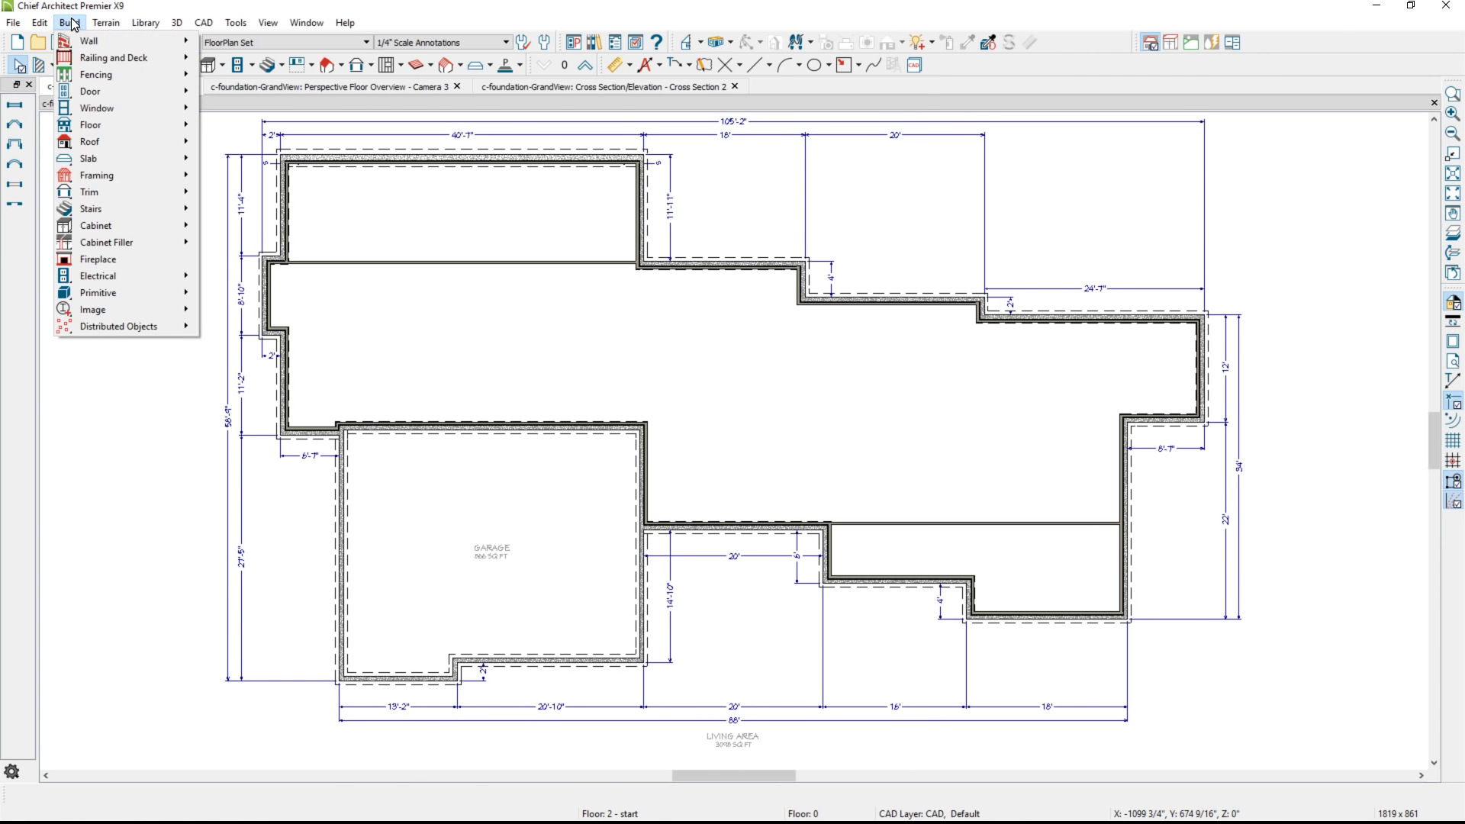
{"action": "mouse_move", "coordinate": [93, 179]}
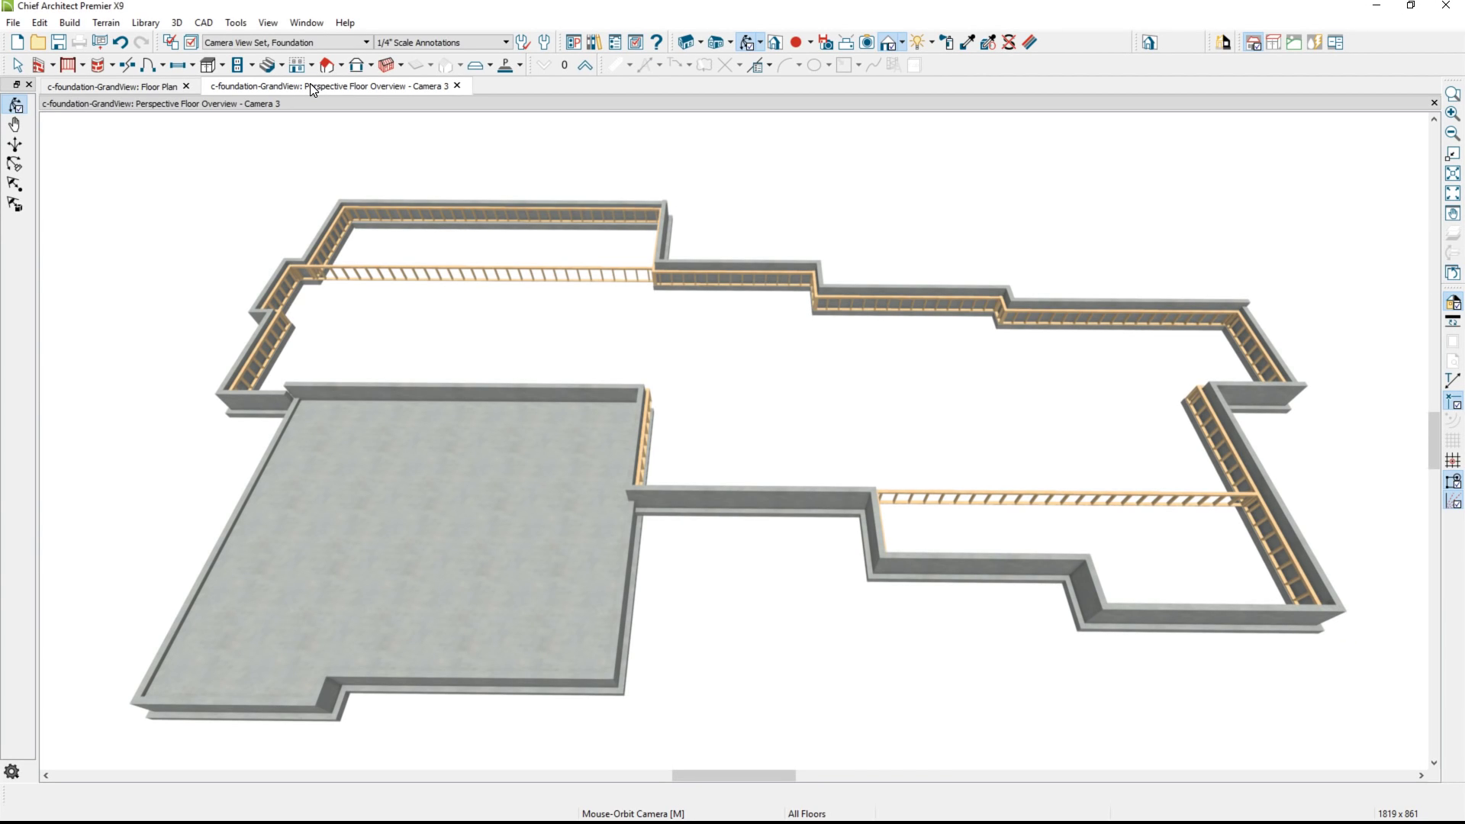
{"action": "left_click", "coordinate": [170, 93]}
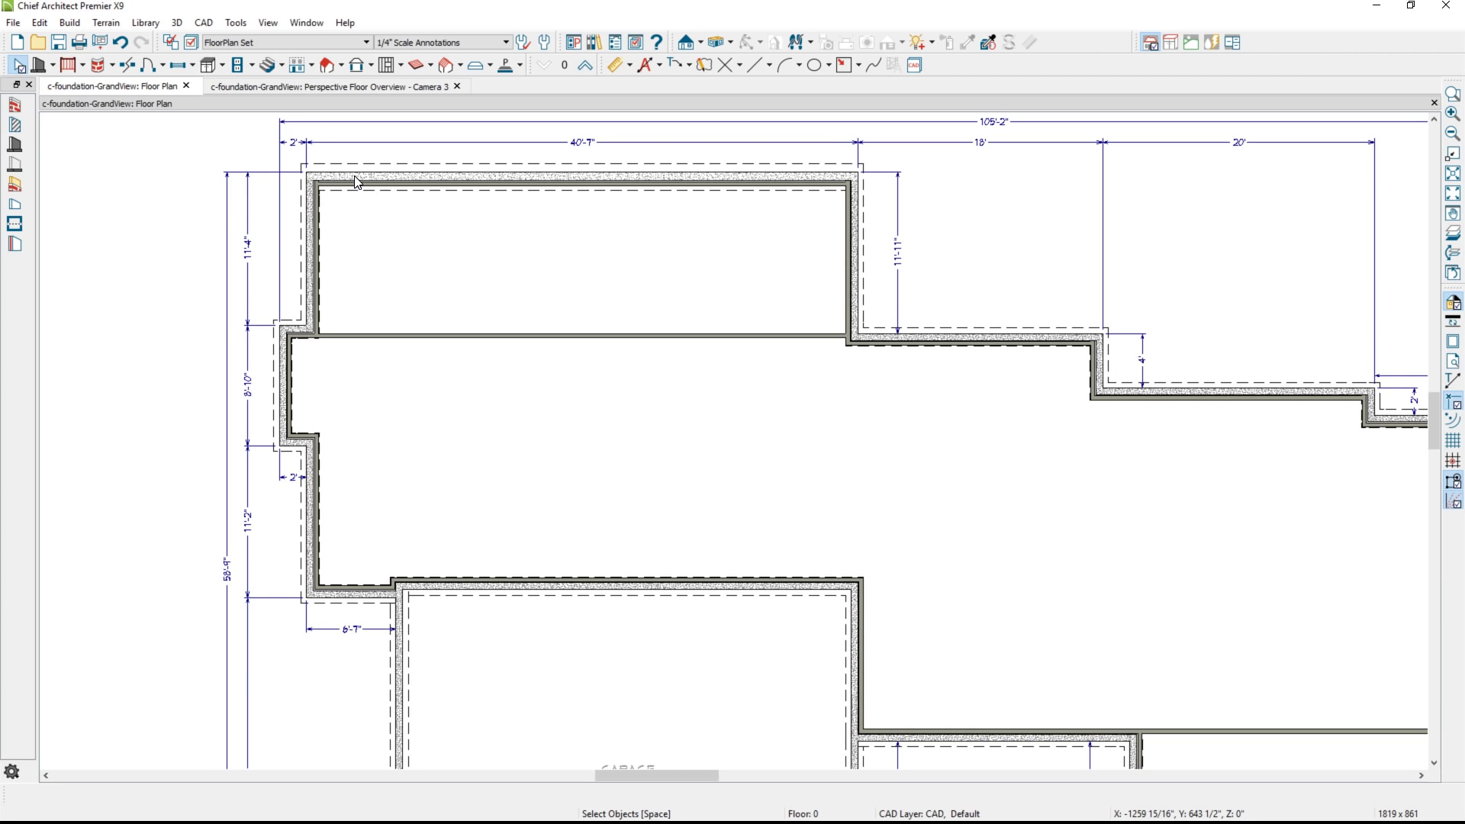
Turn off display of the "Walls, Foundation Cripple" layer in the FloorPlan Set layer set
{"action": "left_click", "coordinate": [193, 46]}
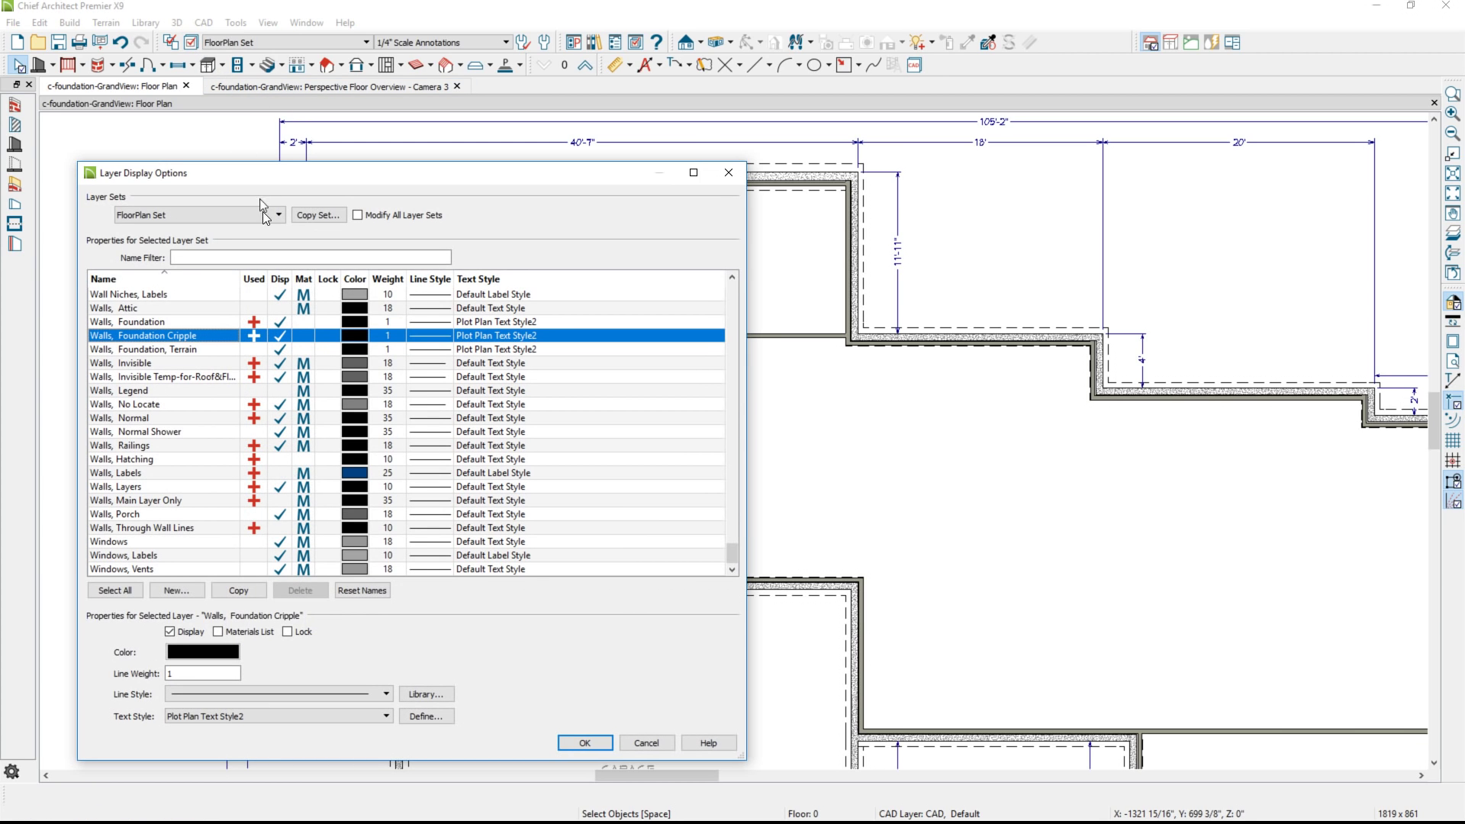
{"action": "left_click", "coordinate": [280, 336]}
{"action": "left_click", "coordinate": [585, 742]}
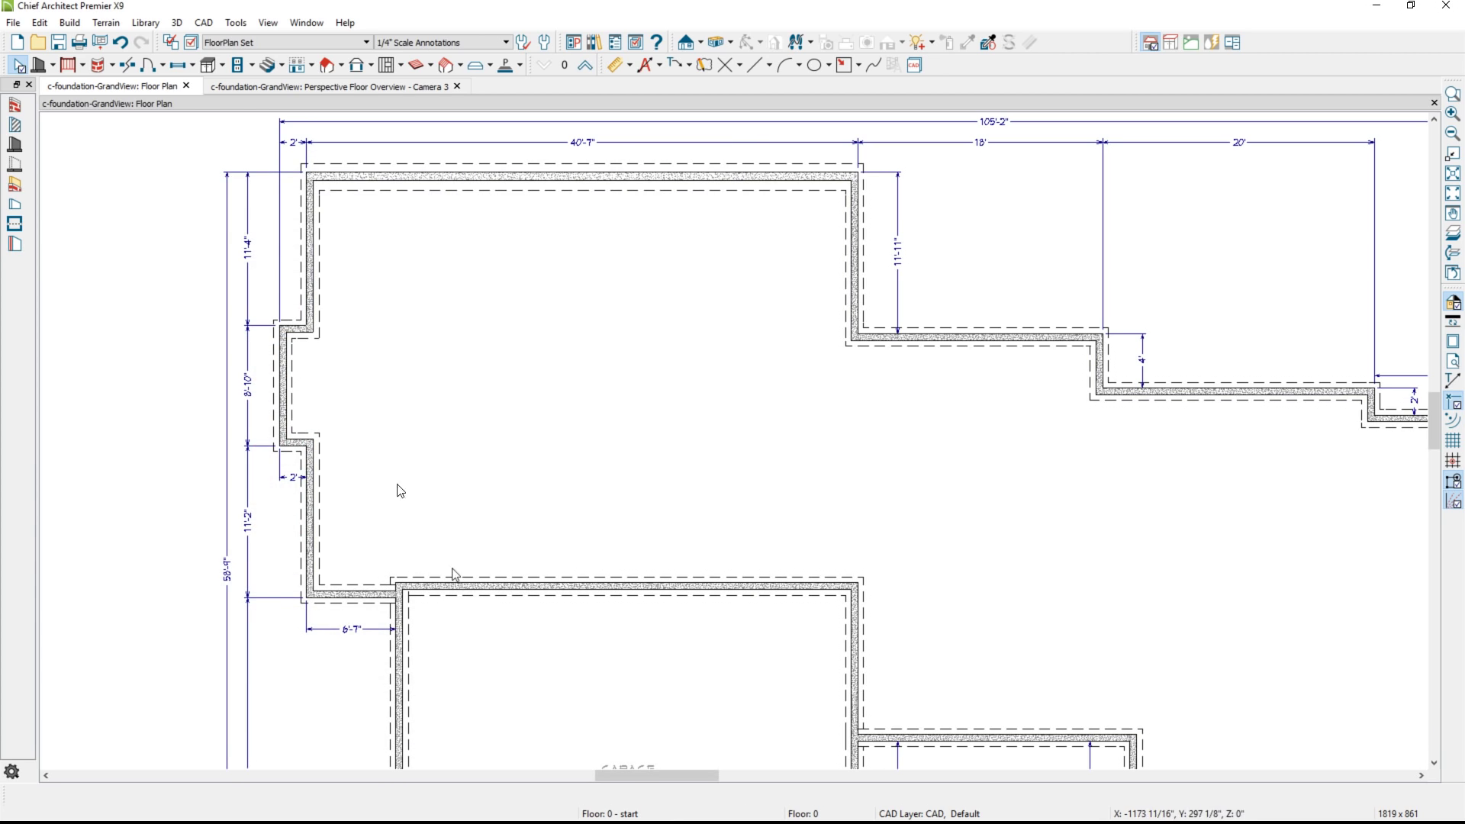
{"action": "scroll", "coordinate": [351, 400], "scroll_direction": "down", "scroll_amount": 2}
{"action": "middle_click_drag", "start_coordinate": [380, 410], "coordinate": [373, 344]}
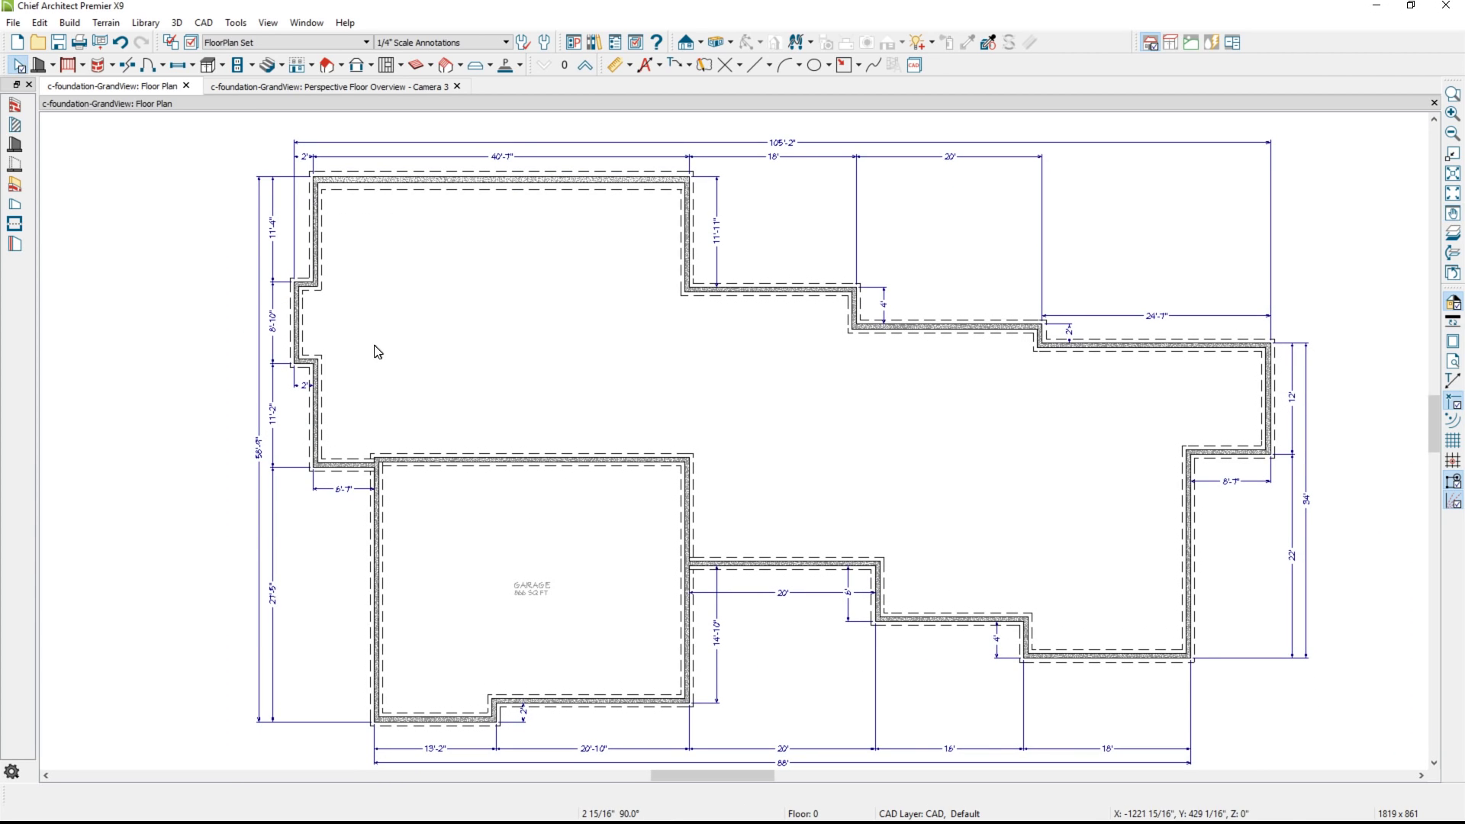
Set the footing width to 18" and the footing offset to 2.25" for the living area's stem walls, leaving out the long rear wall
{"action": "left_click", "coordinate": [42, 64]}
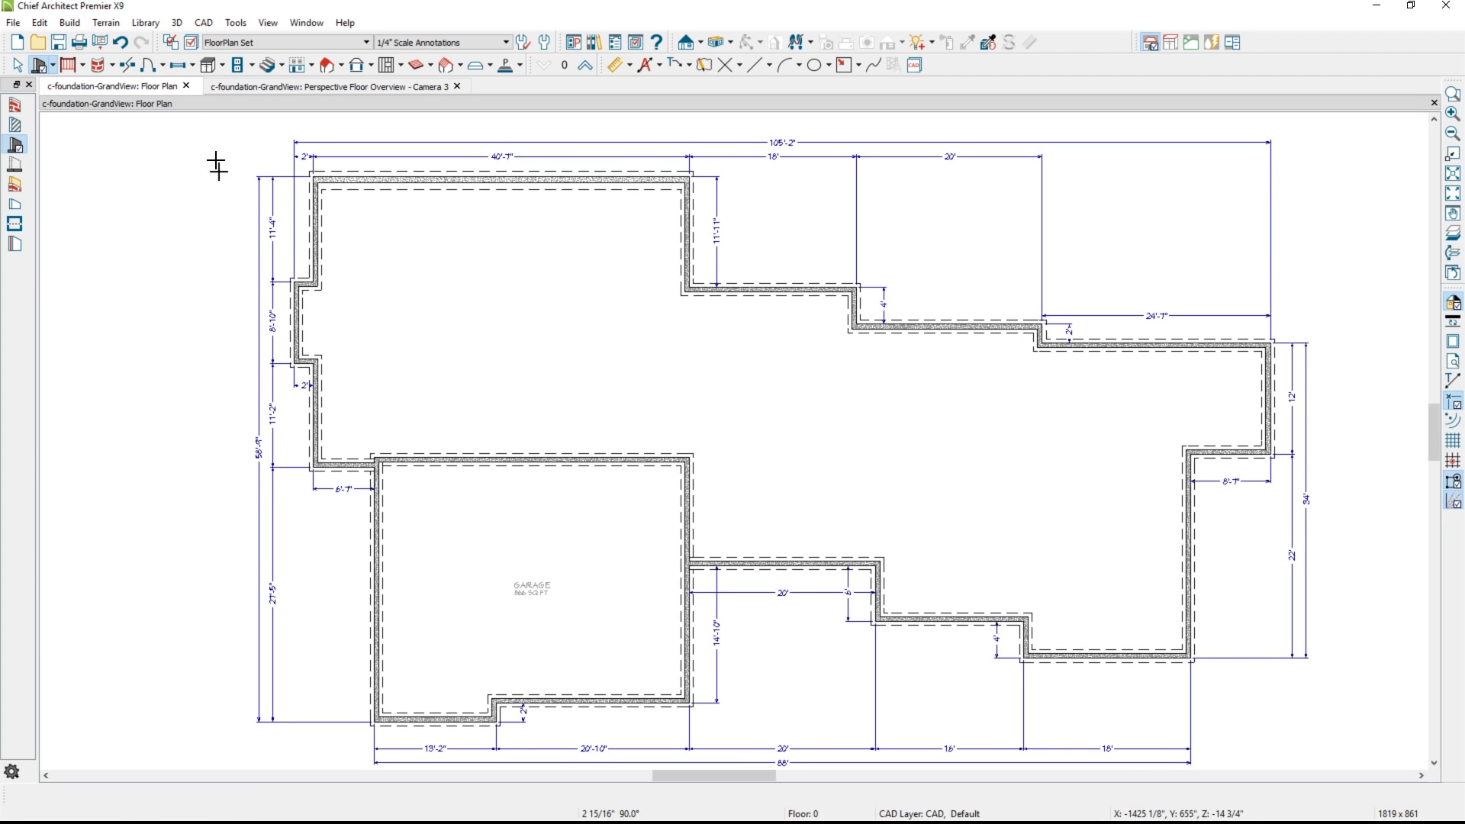
{"action": "left_click_drag", "start_coordinate": [271, 233], "coordinate": [1290, 690]}
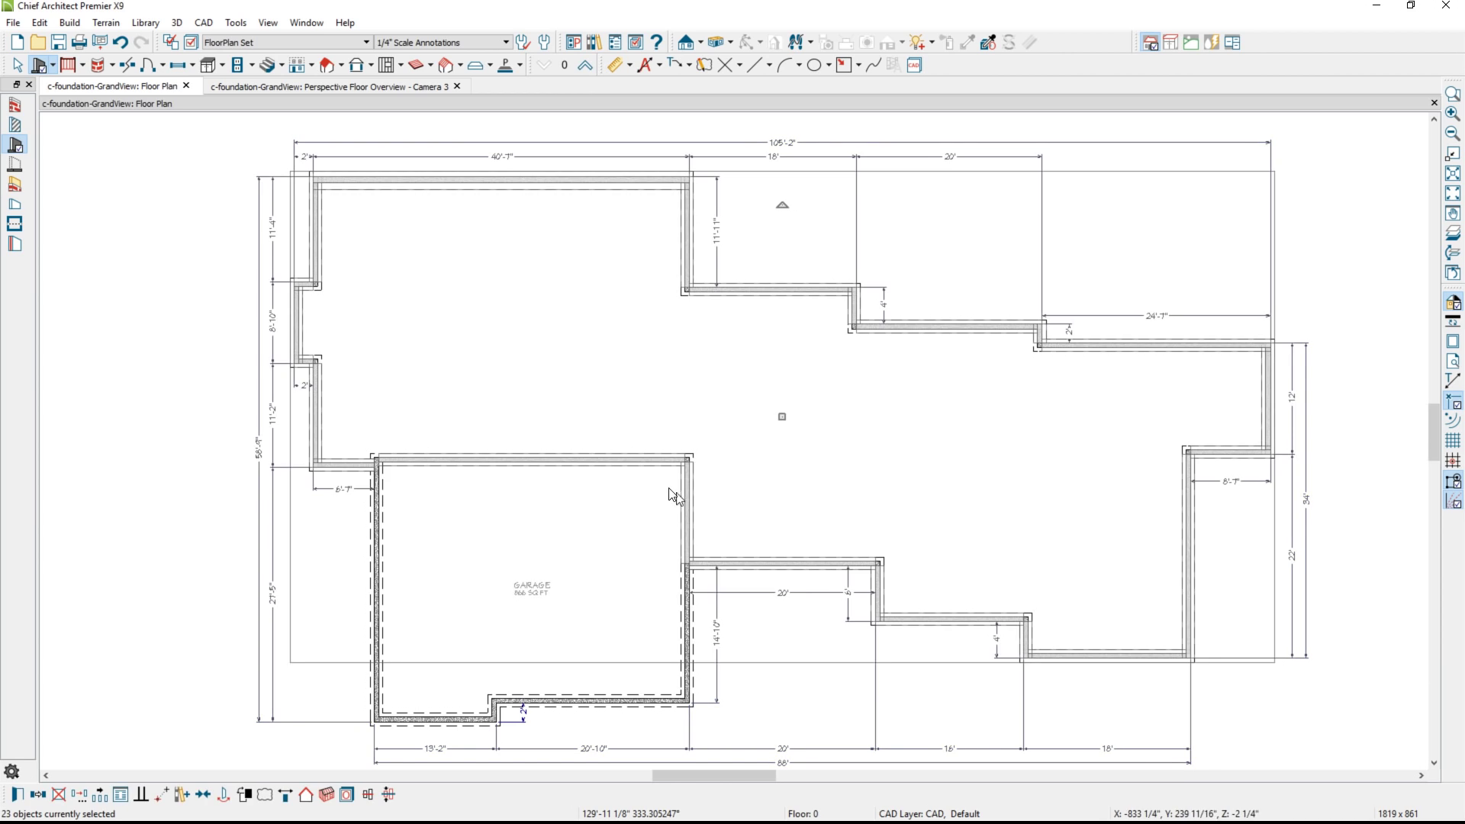
{"action": "left_click", "coordinate": [484, 178], "text": "shift"}
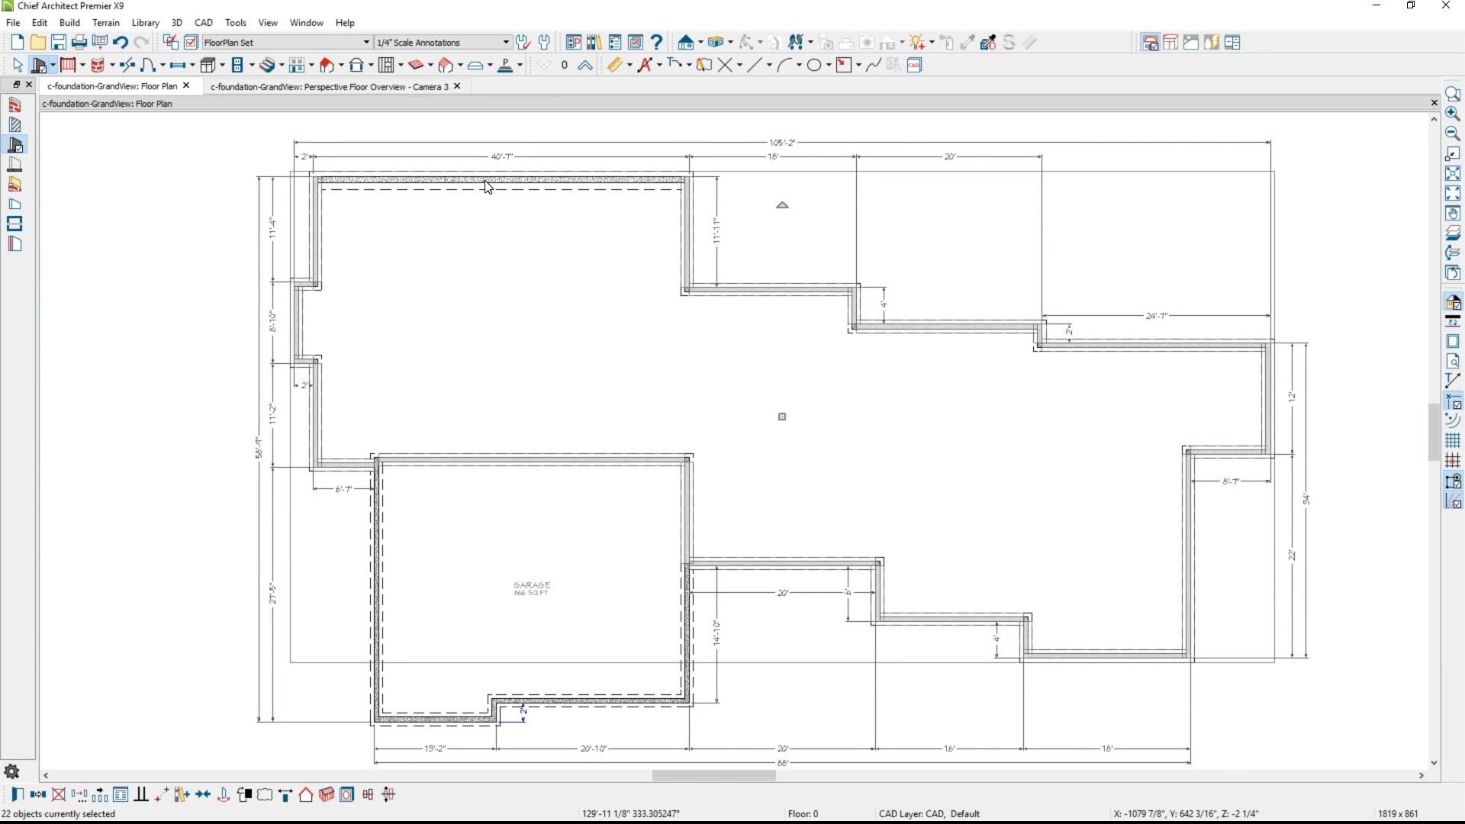
{"action": "double_click", "coordinate": [525, 683]}
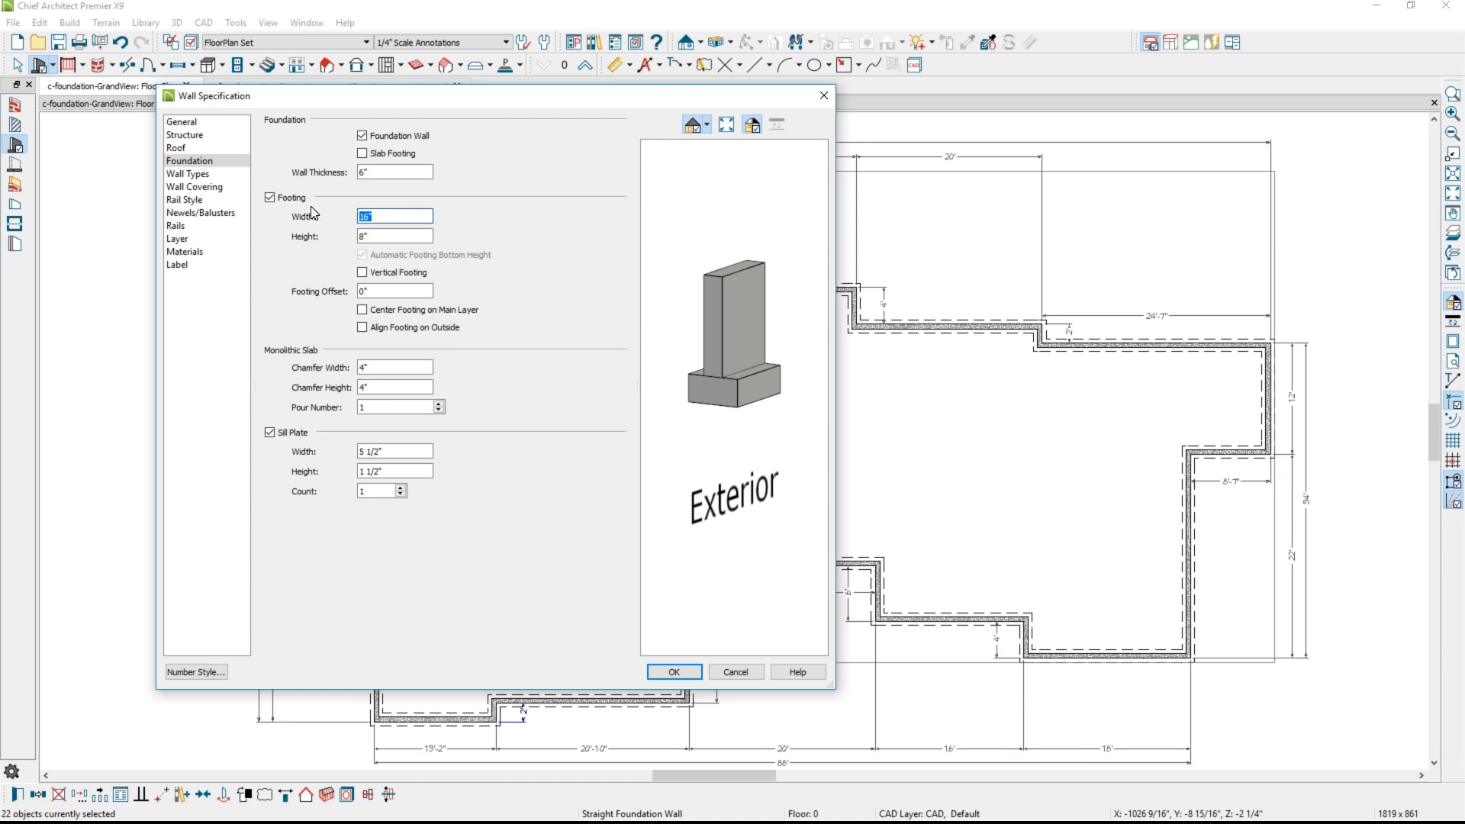
{"action": "type", "text": "18"}
{"action": "left_click", "coordinate": [362, 290]}
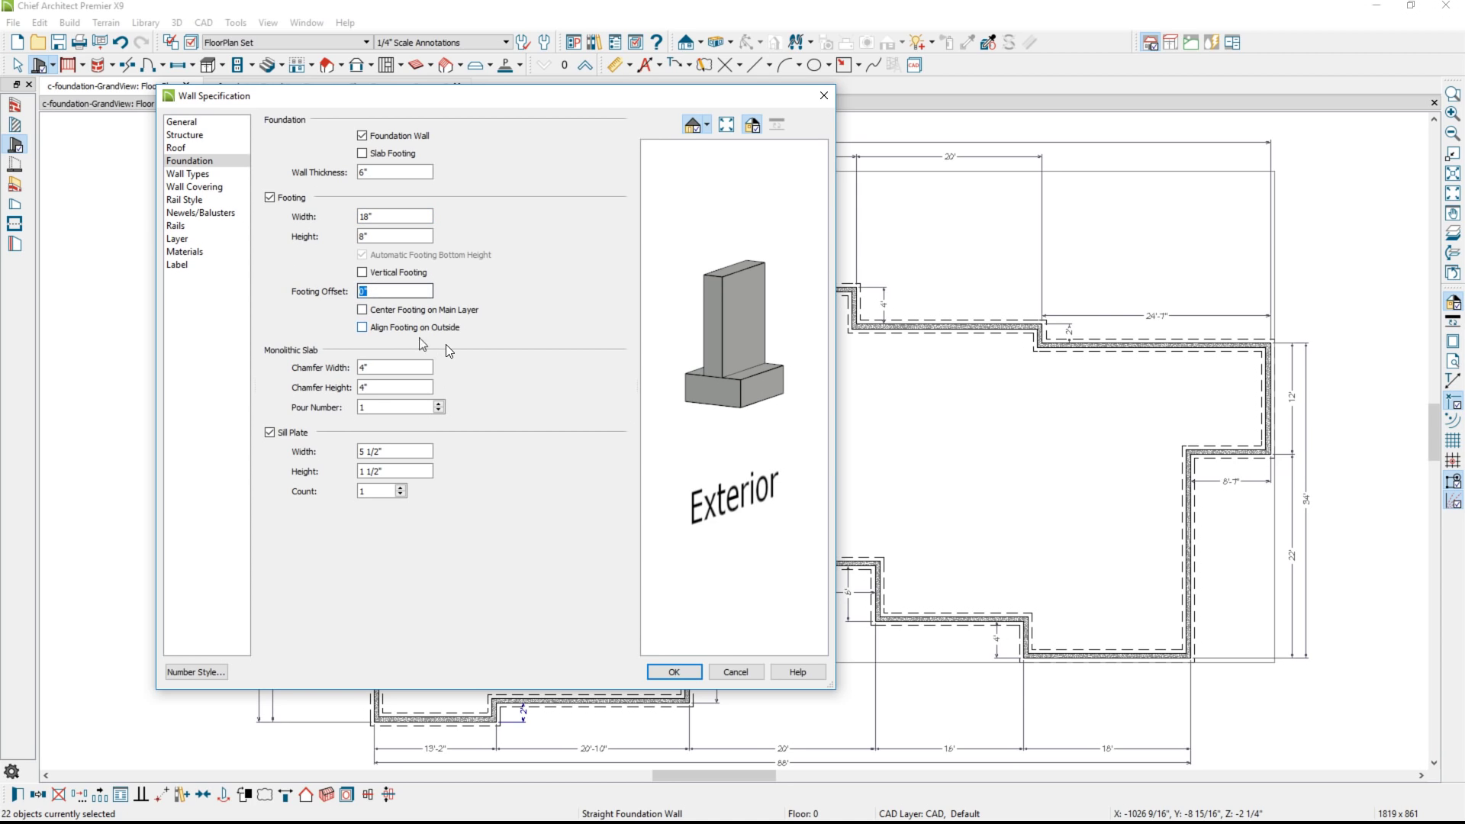
{"action": "type", "text": "2.25"}
{"action": "key", "text": "Tab"}
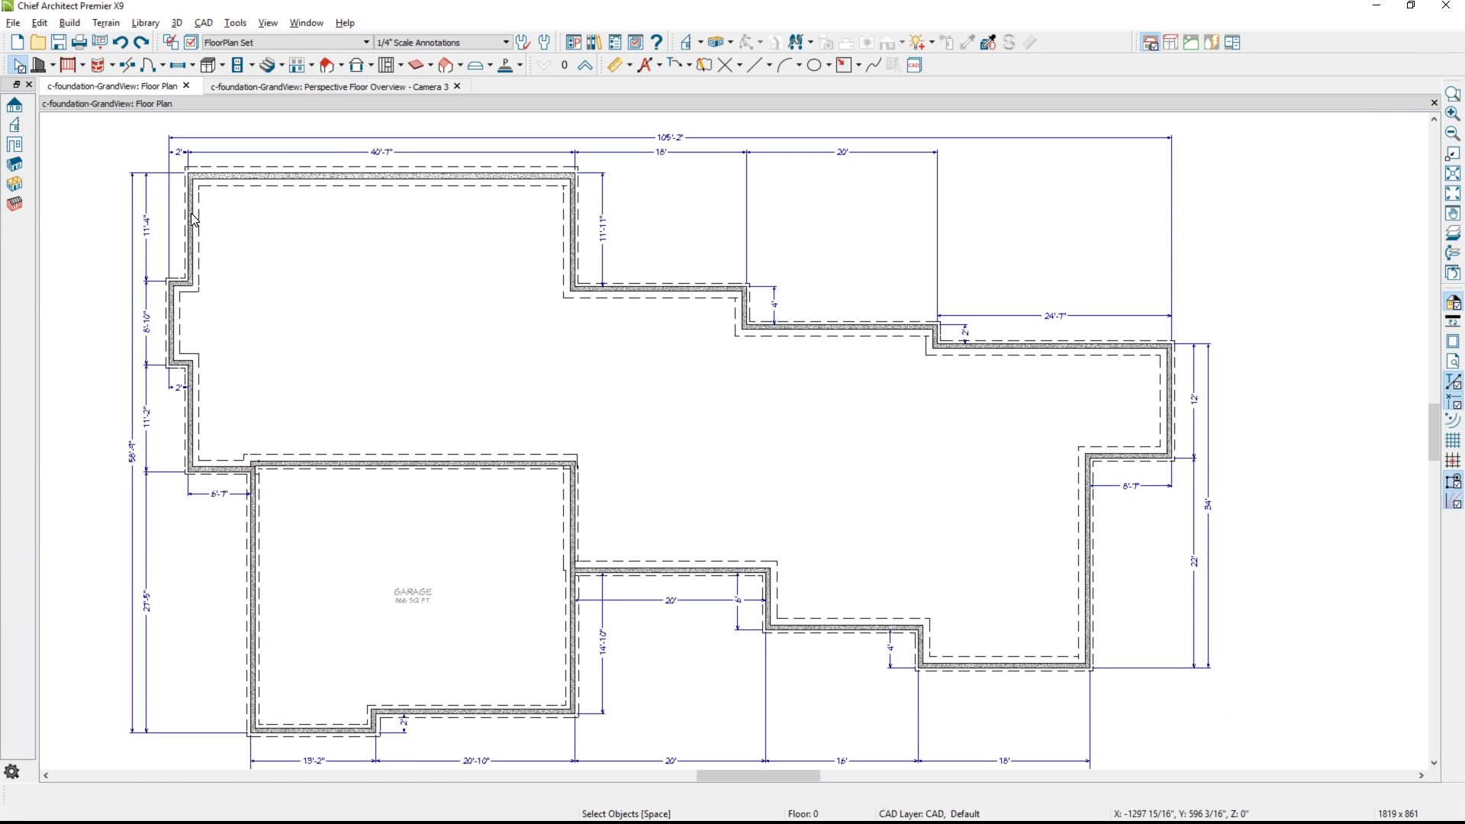
Select the stem walls along the living area's left side together with the end wall at the house's far right
{"action": "left_click", "coordinate": [193, 220]}
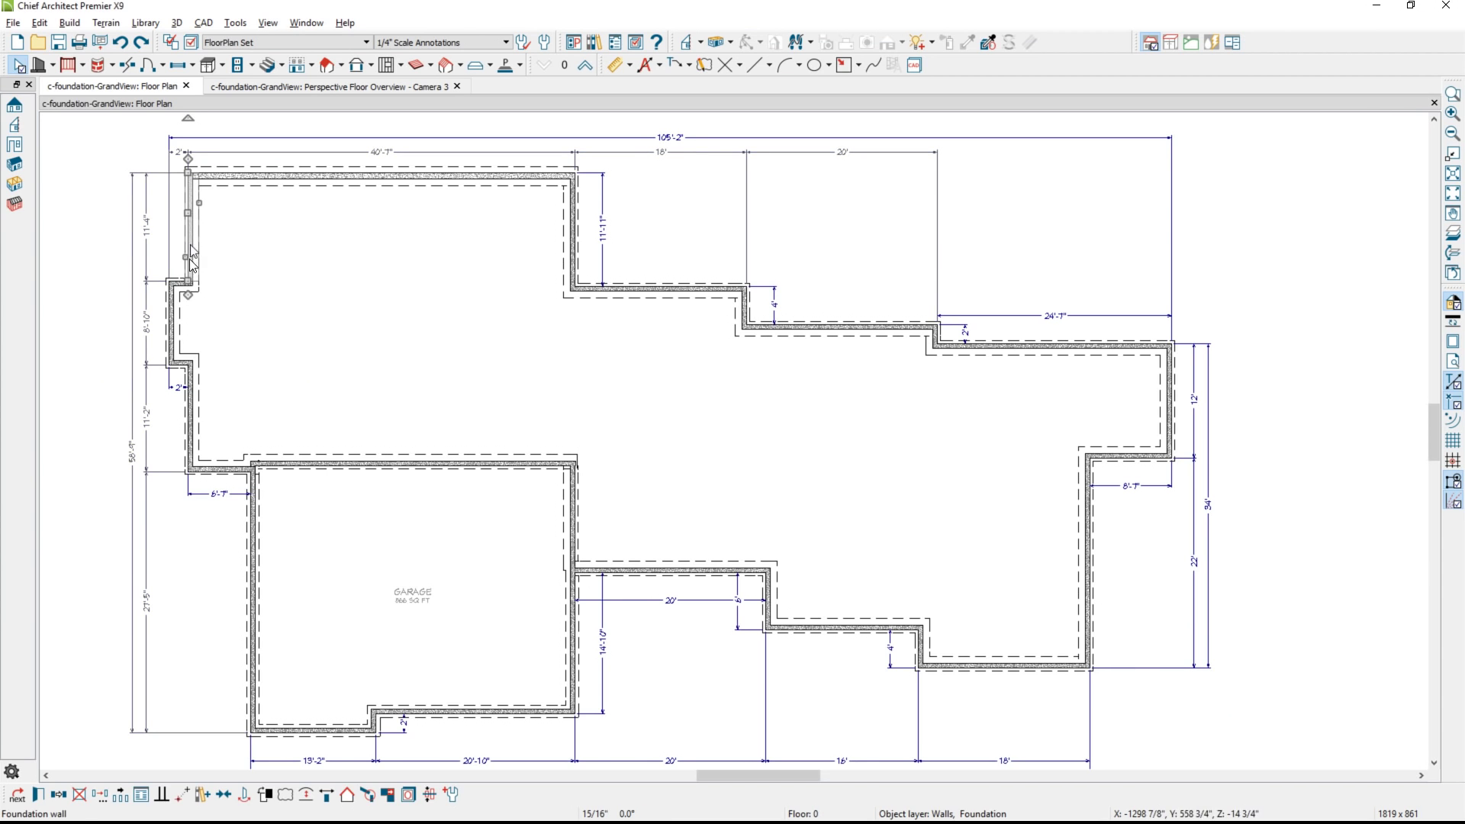
{"action": "left_click", "coordinate": [177, 313], "text": "shift"}
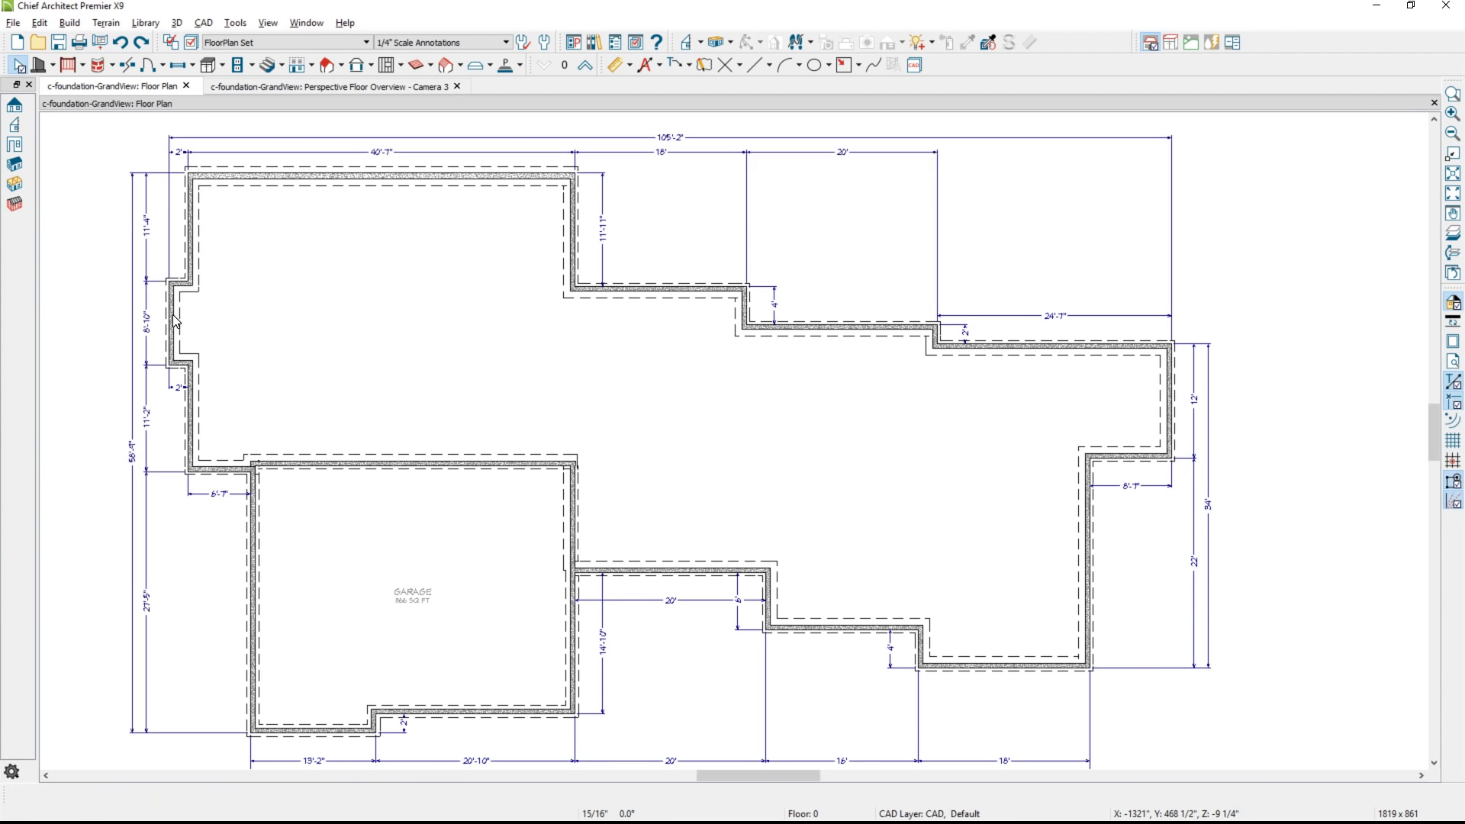
{"action": "left_click", "coordinate": [182, 363], "text": "shift"}
{"action": "left_click", "coordinate": [193, 398], "text": "shift"}
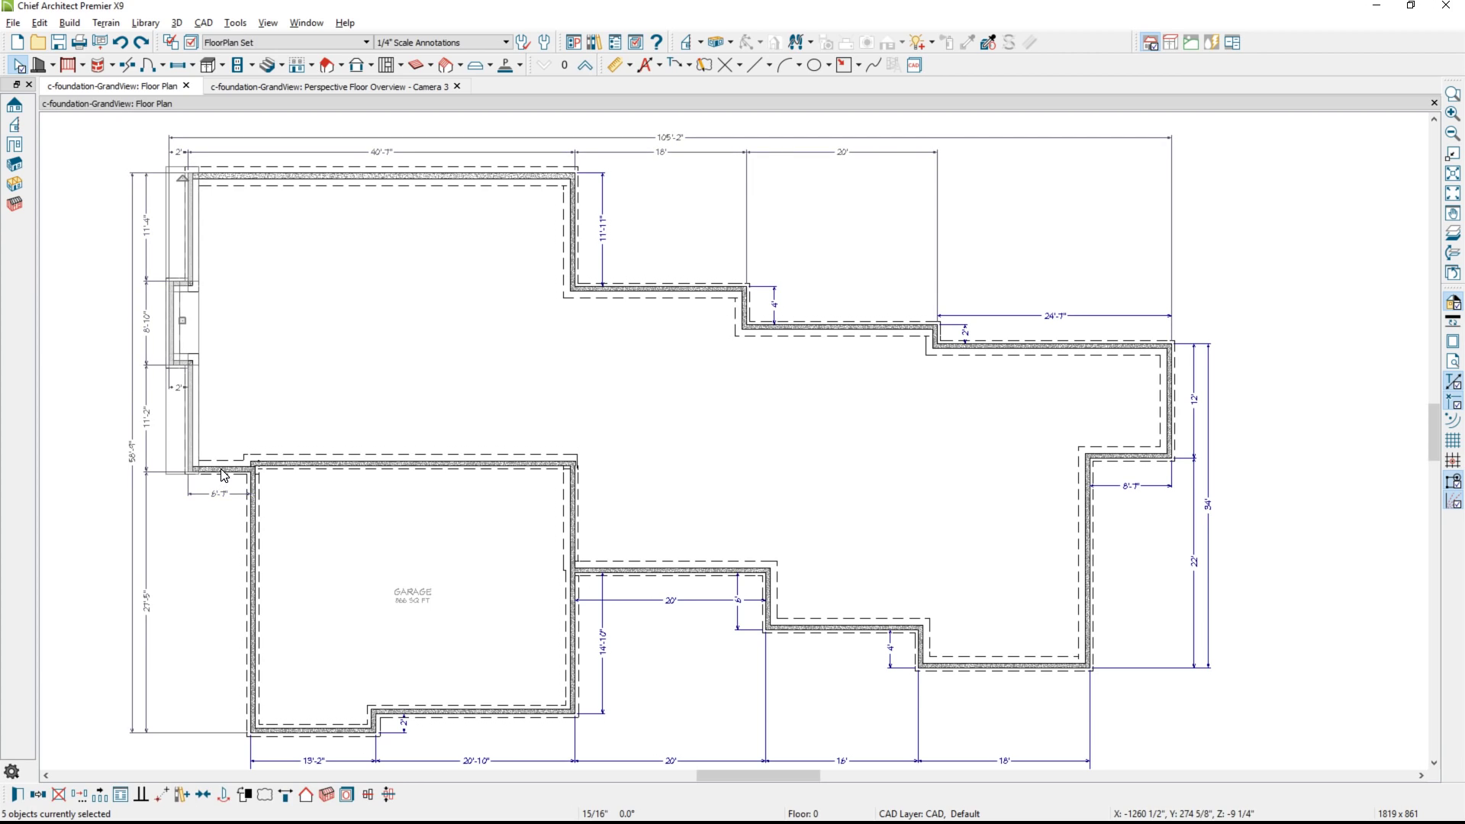
{"action": "left_click", "coordinate": [222, 468], "text": "shift"}
{"action": "double_click", "coordinate": [1172, 393], "text": "shift"}
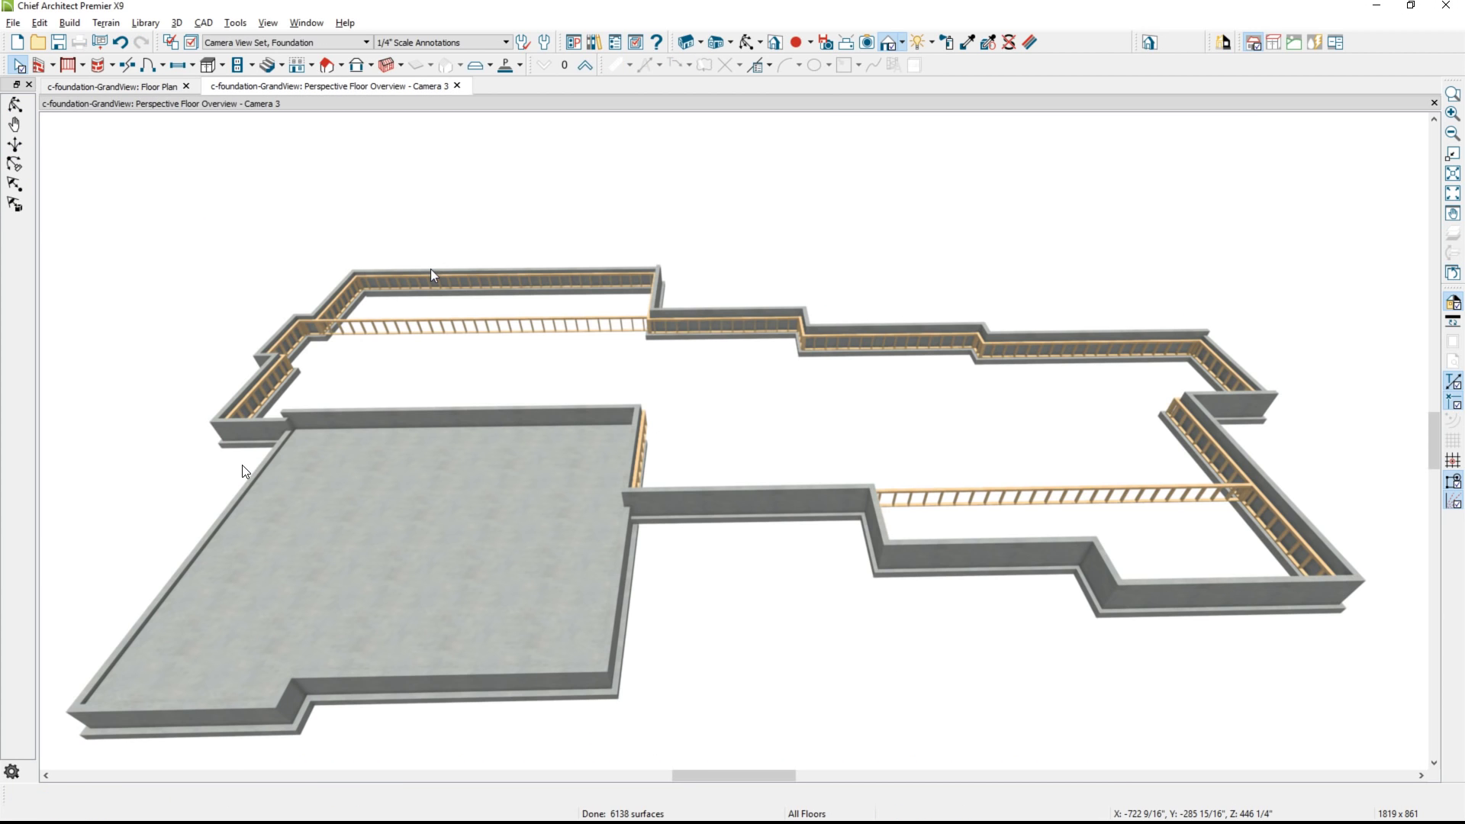
Raise the top edge of the long rear stem wall freehand in the Perspective Floor Overview, then return to the floor plan
{"action": "left_click", "coordinate": [431, 273]}
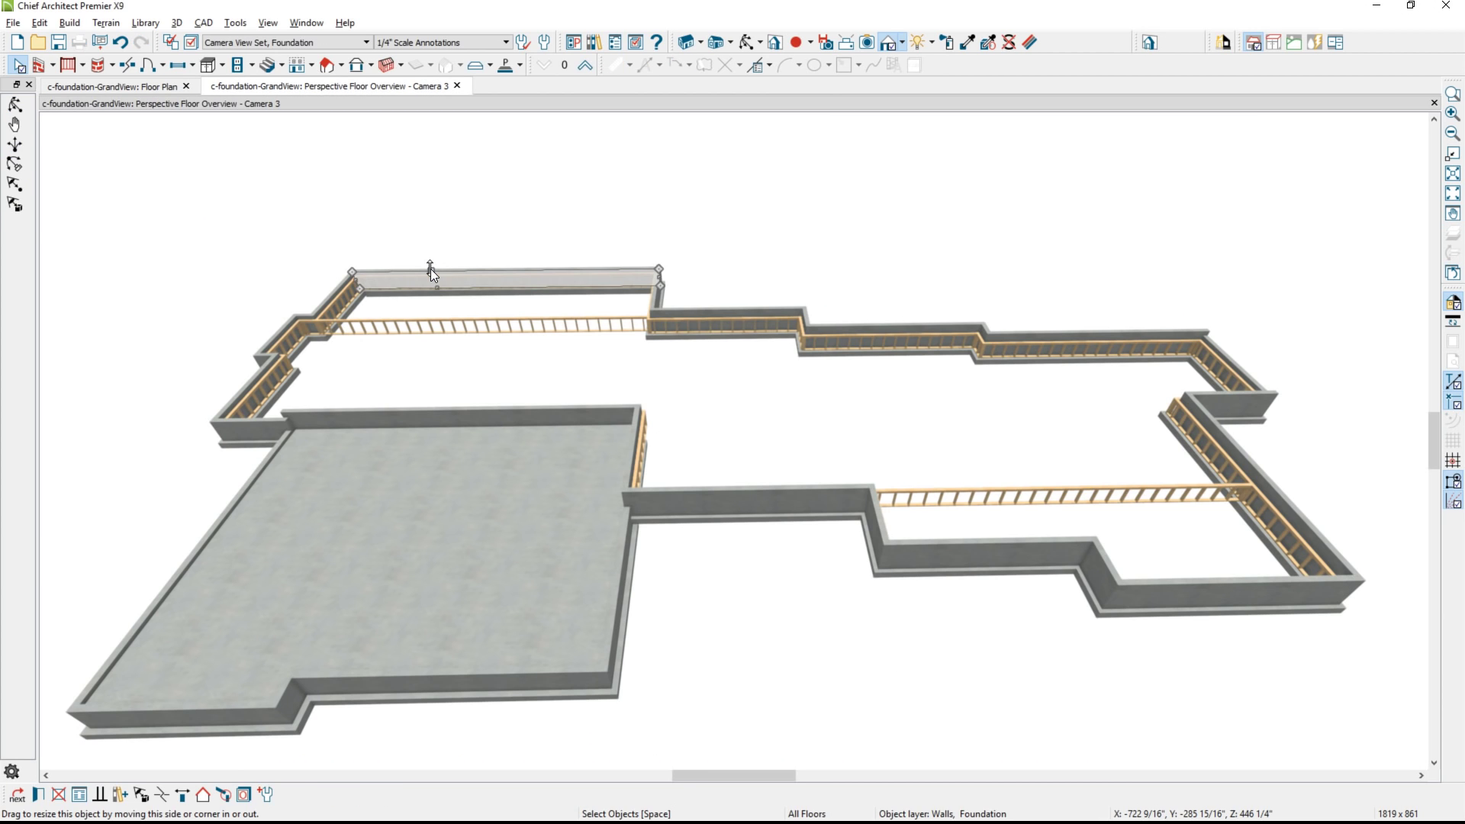
{"action": "left_click_drag", "start_coordinate": [430, 262], "coordinate": [430, 255]}
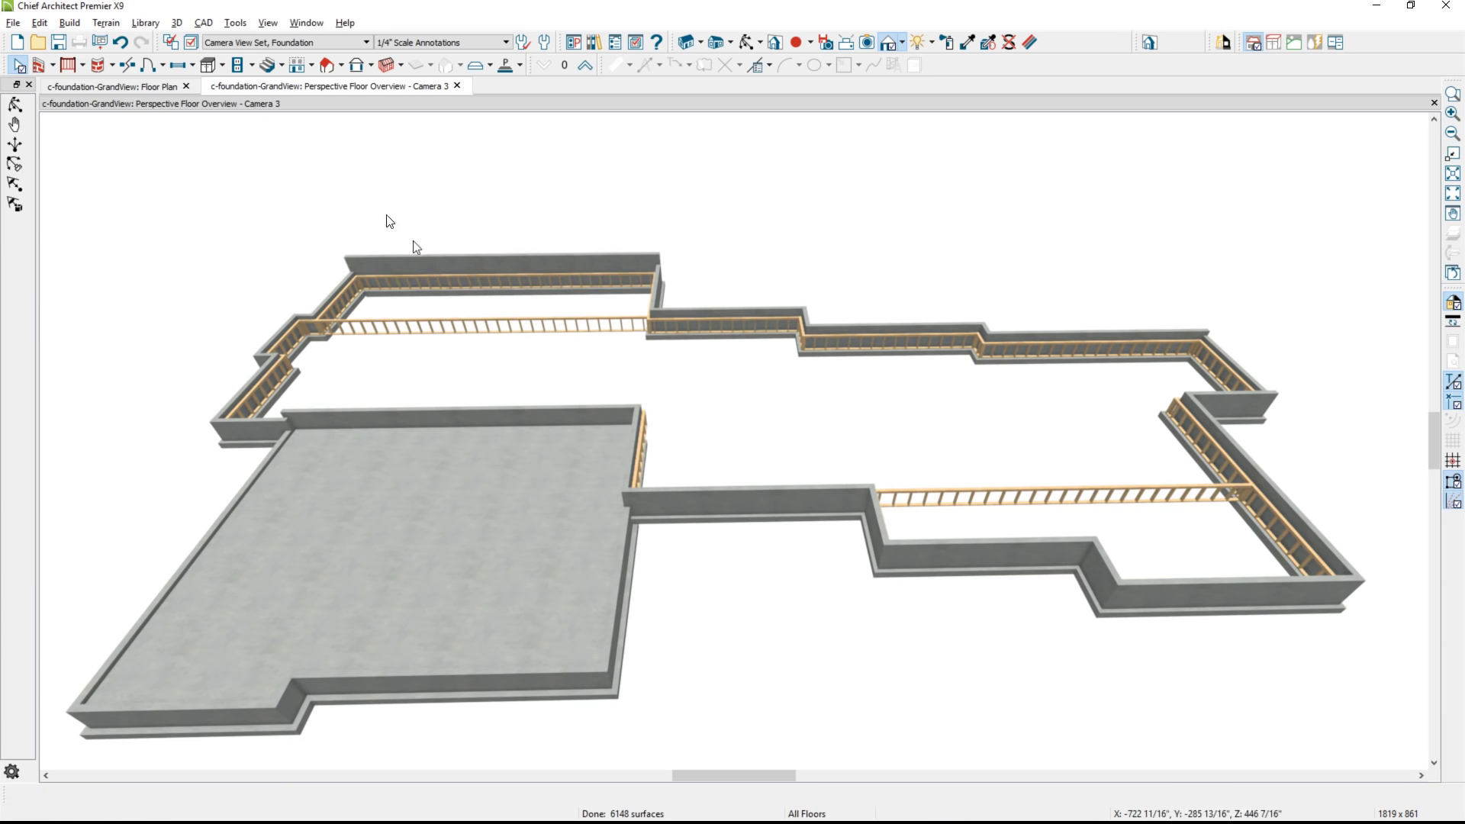
{"action": "left_click", "coordinate": [139, 85]}
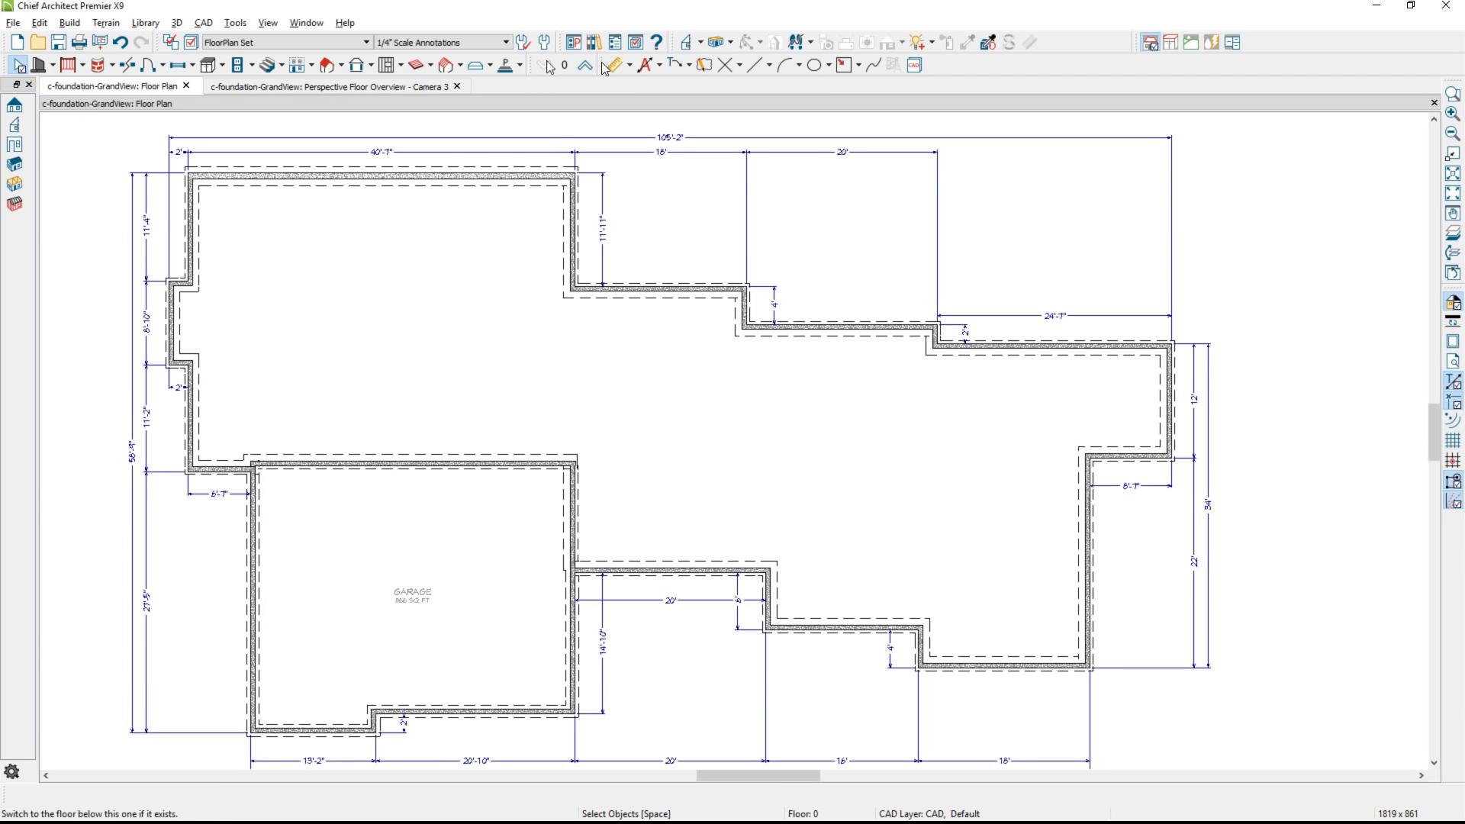
Create a backclipped cross section facing the long rear stem wall and set that wall's height to 6'5"
{"action": "left_click", "coordinate": [689, 44]}
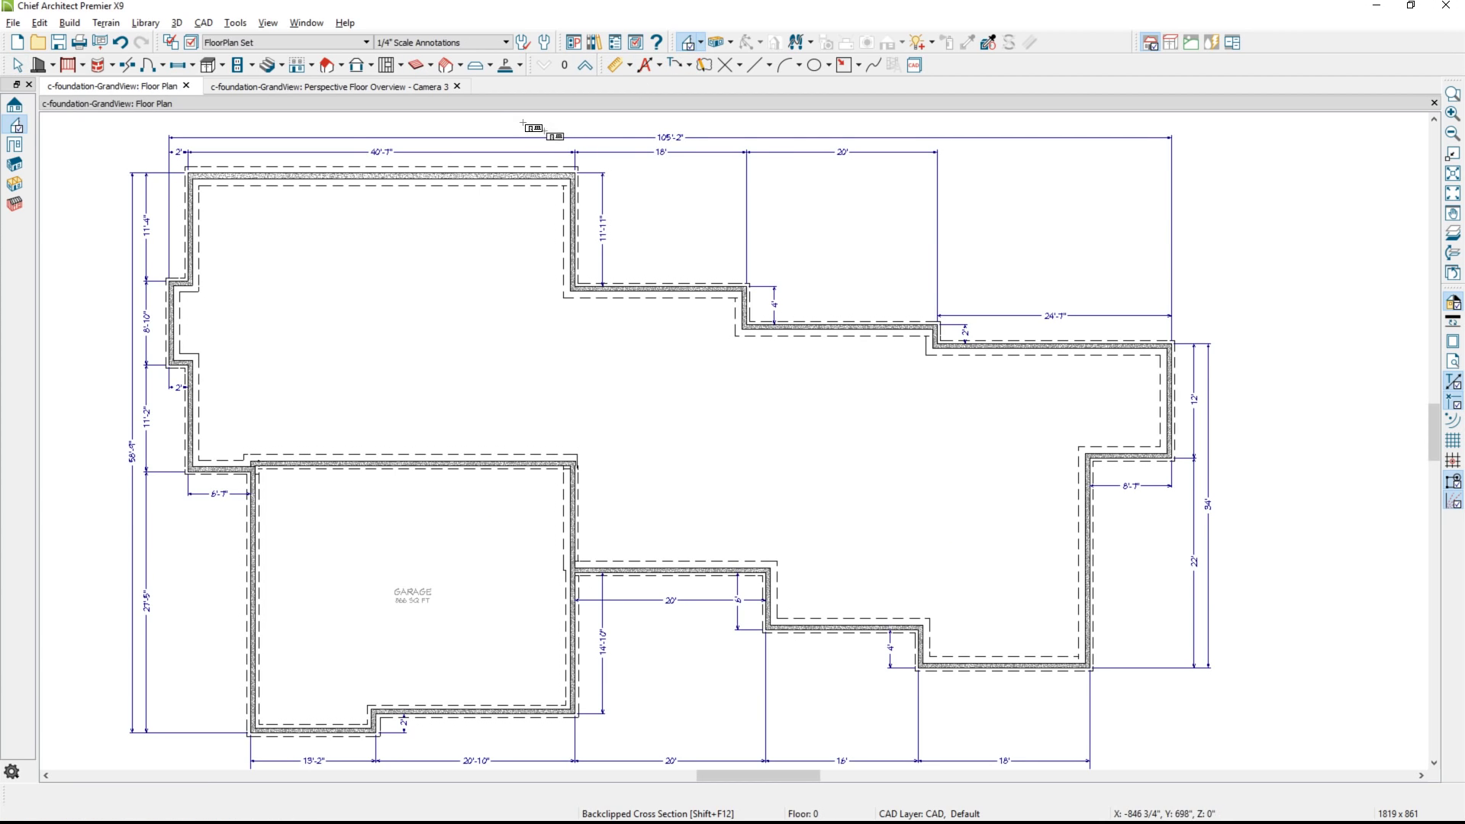
{"action": "left_click_drag", "start_coordinate": [522, 123], "coordinate": [522, 212]}
{"action": "left_click", "coordinate": [880, 518]}
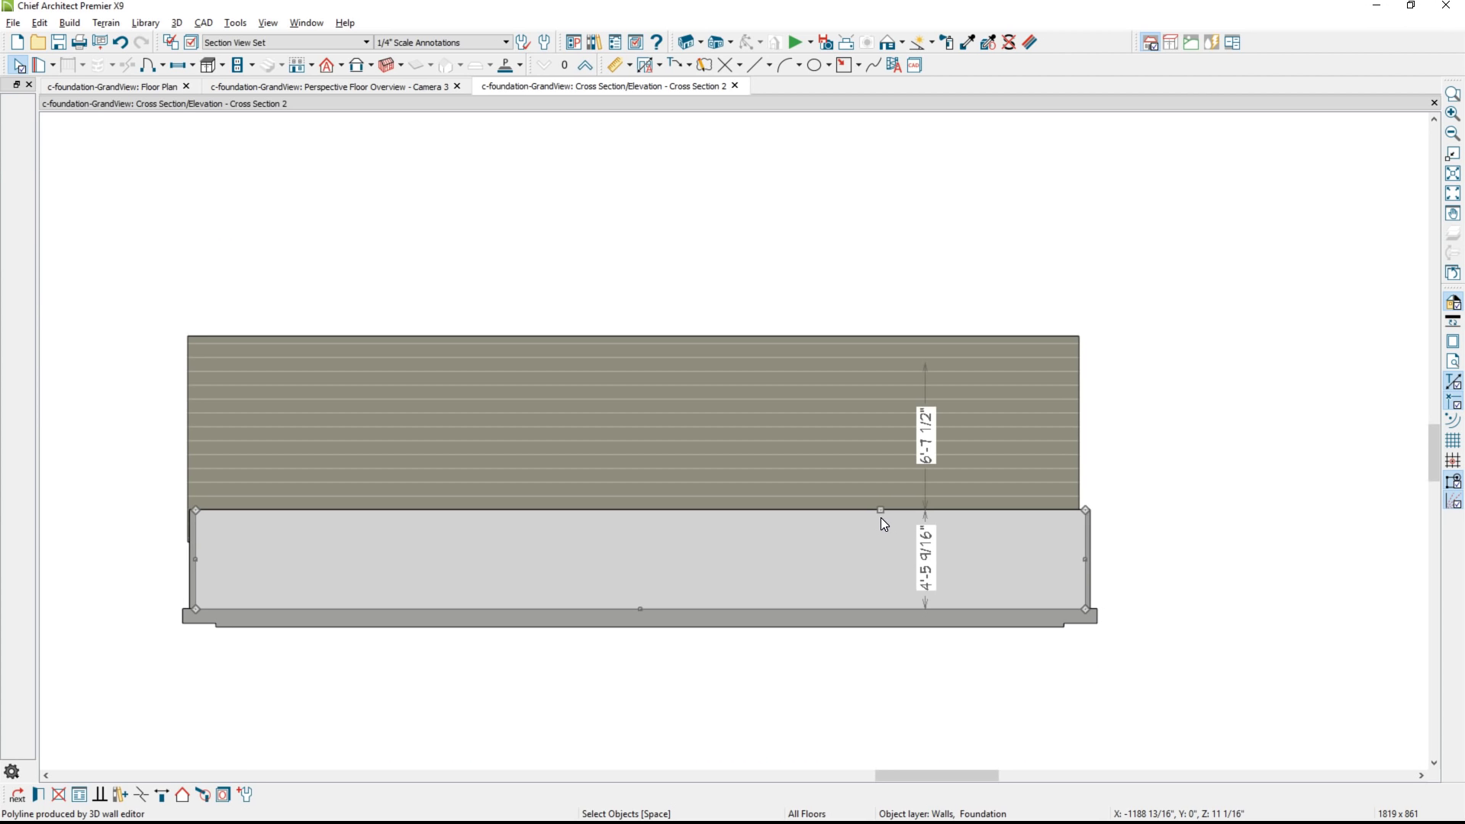
{"action": "left_click", "coordinate": [925, 565]}
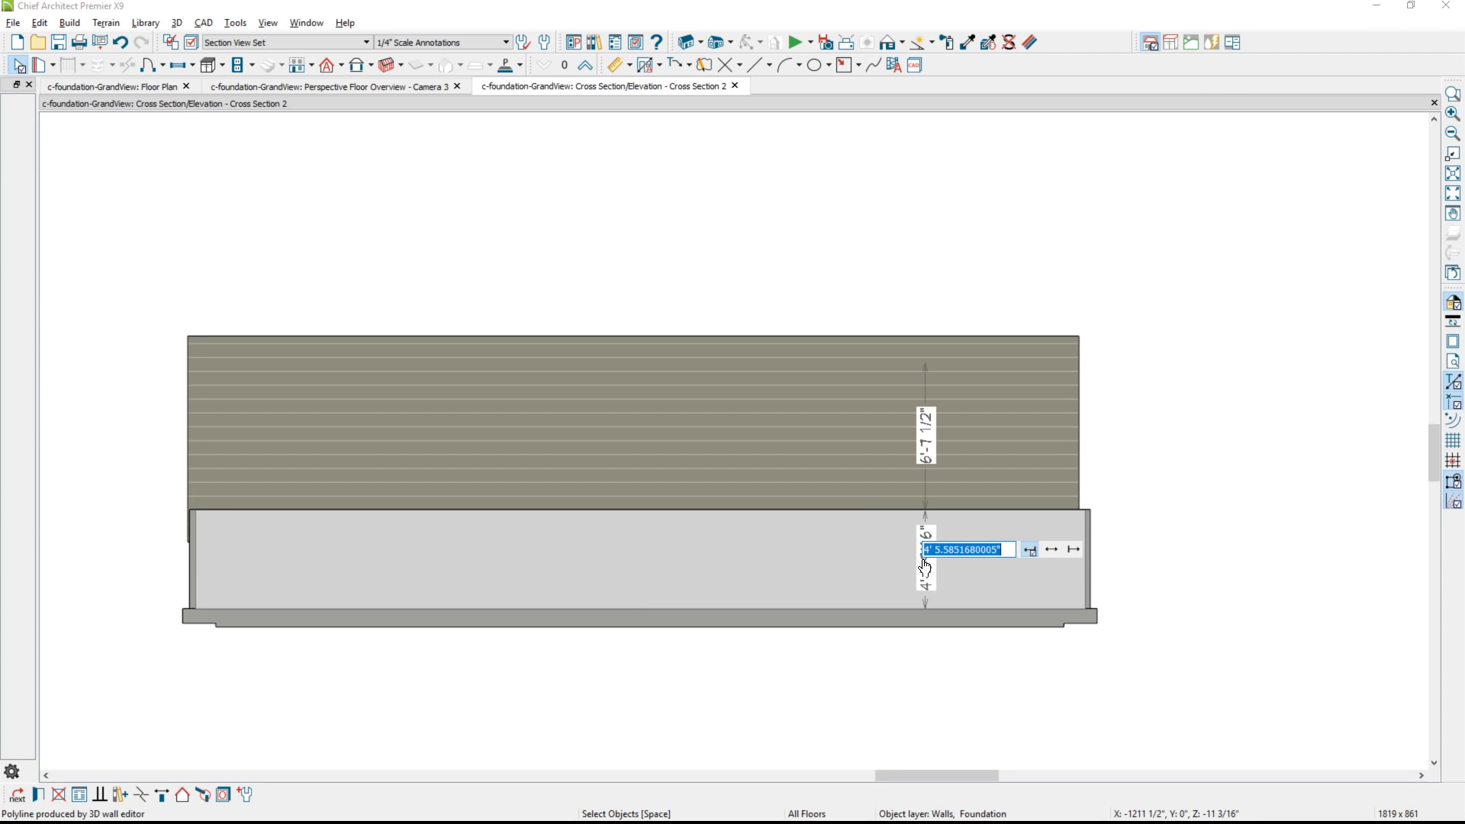
{"action": "type", "text": "6'5"}
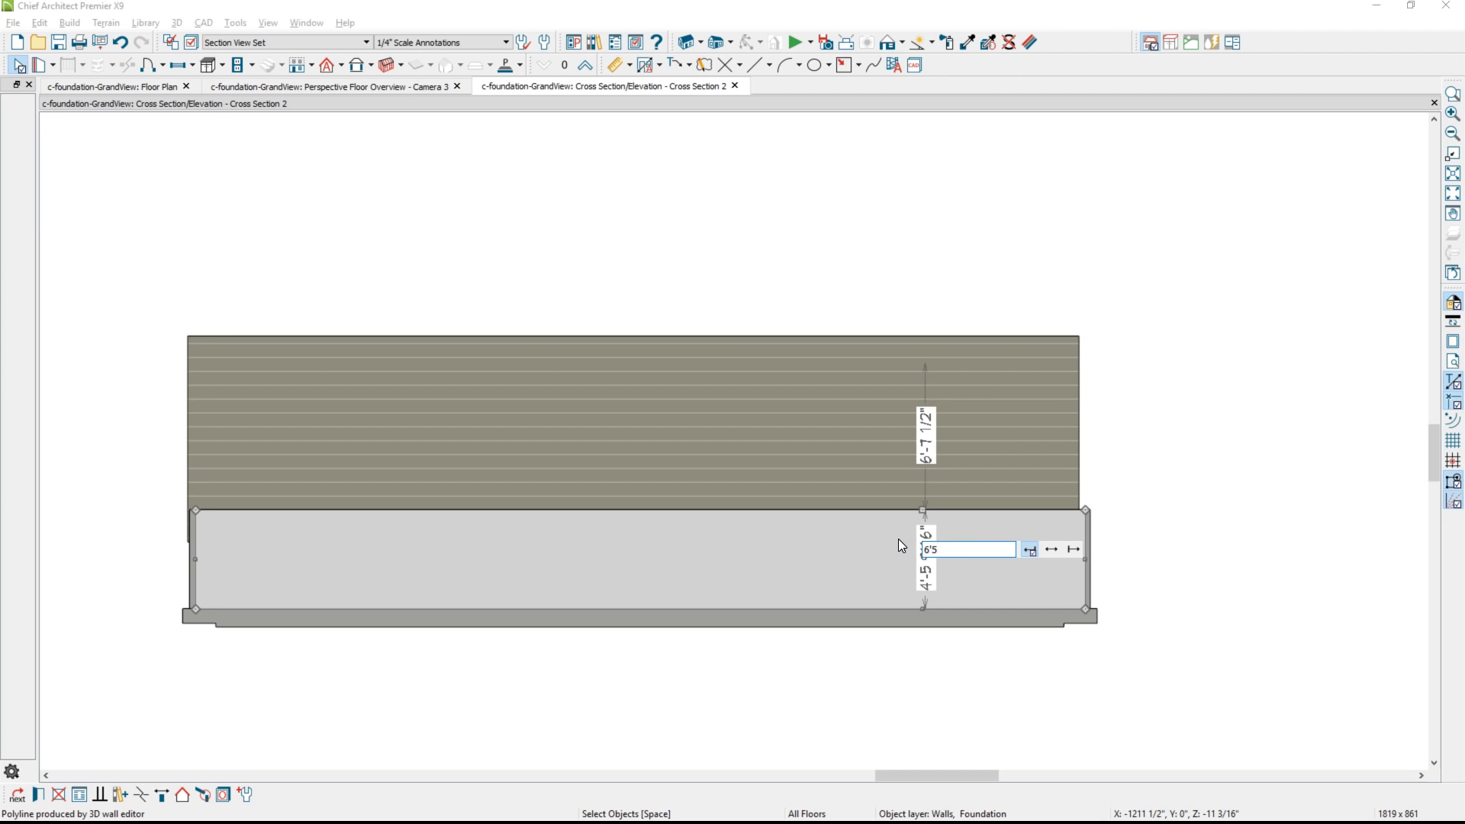
{"action": "key", "text": "Return"}
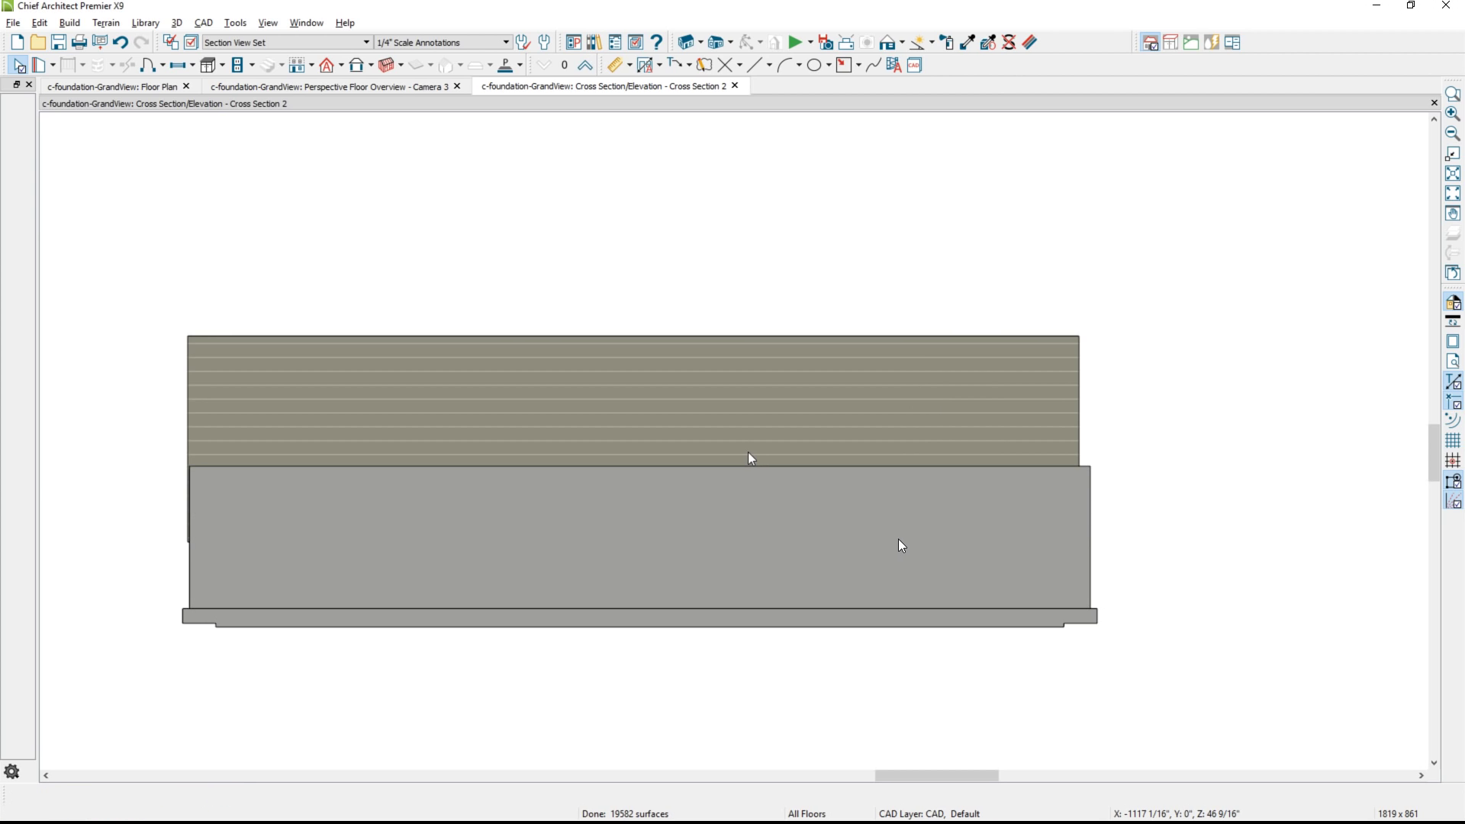
Examine the raised stem walls in the Perspective Floor Overview and compare them with the foundation.jpg reference picture in Windows Photo Viewer
{"action": "key", "text": "ctrl+Tab"}
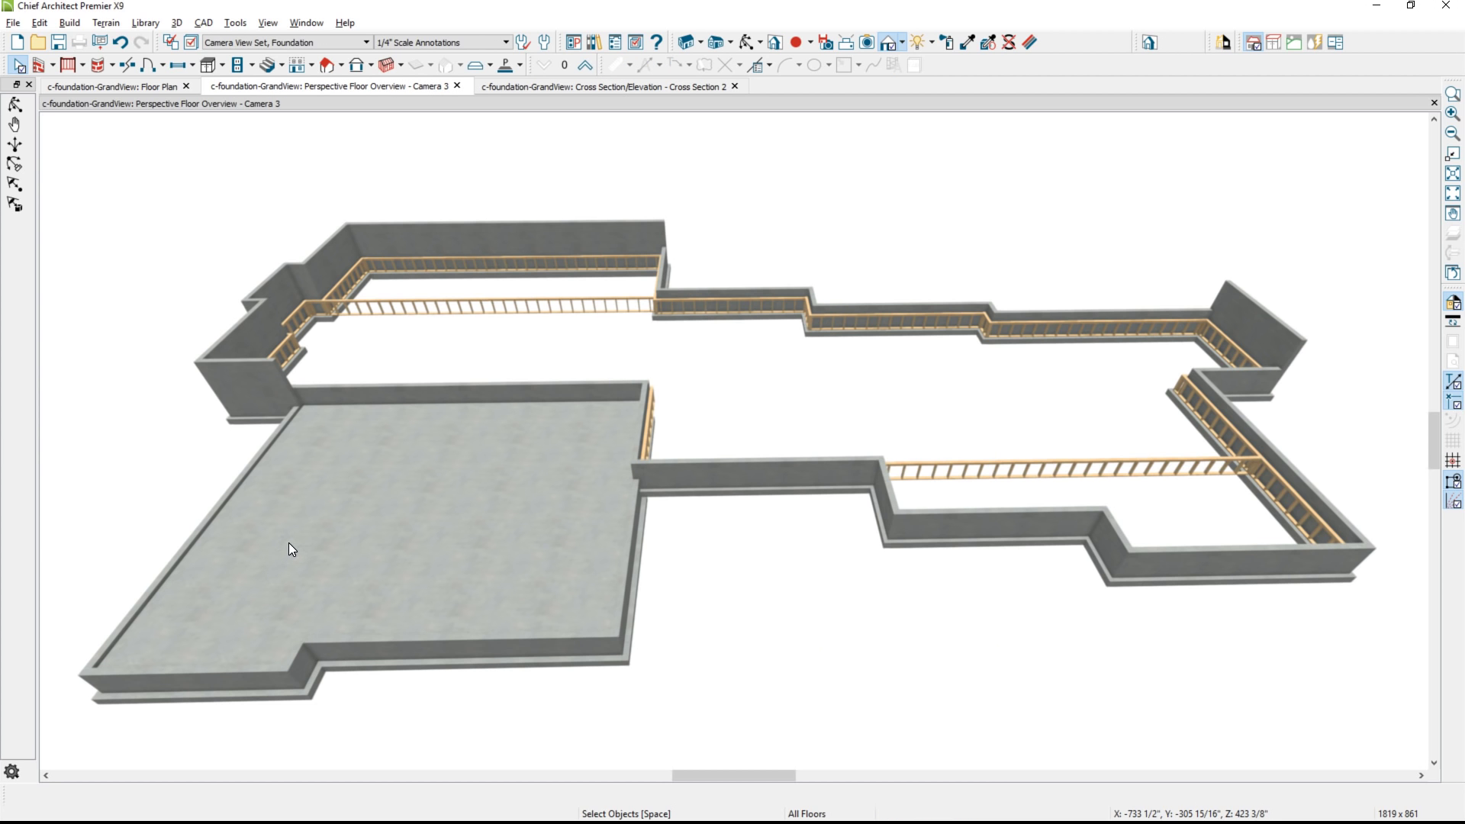
{"action": "middle_click_drag", "start_coordinate": [288, 543], "coordinate": [537, 431]}
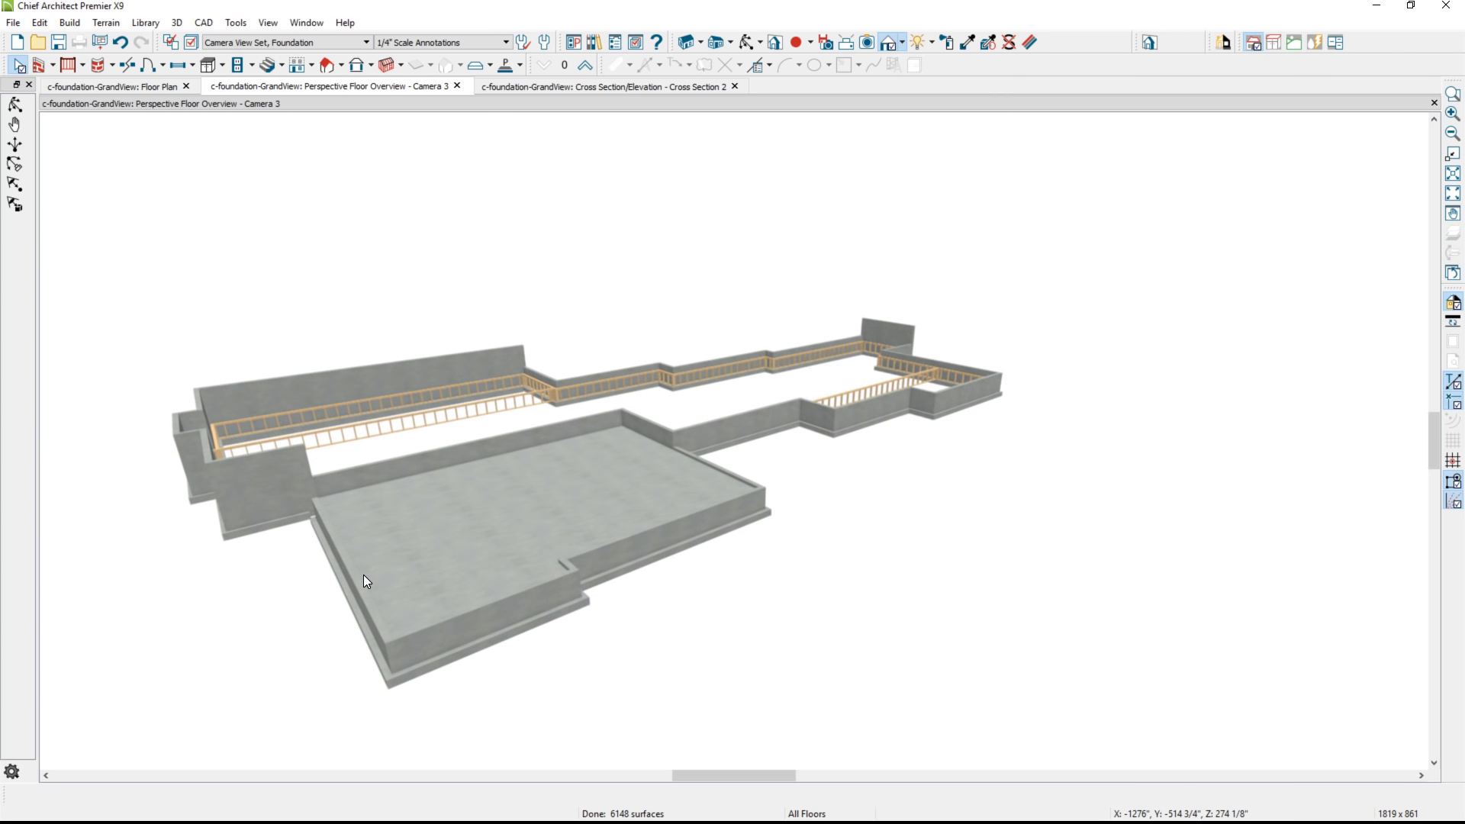
{"action": "key", "text": "alt+Tab"}
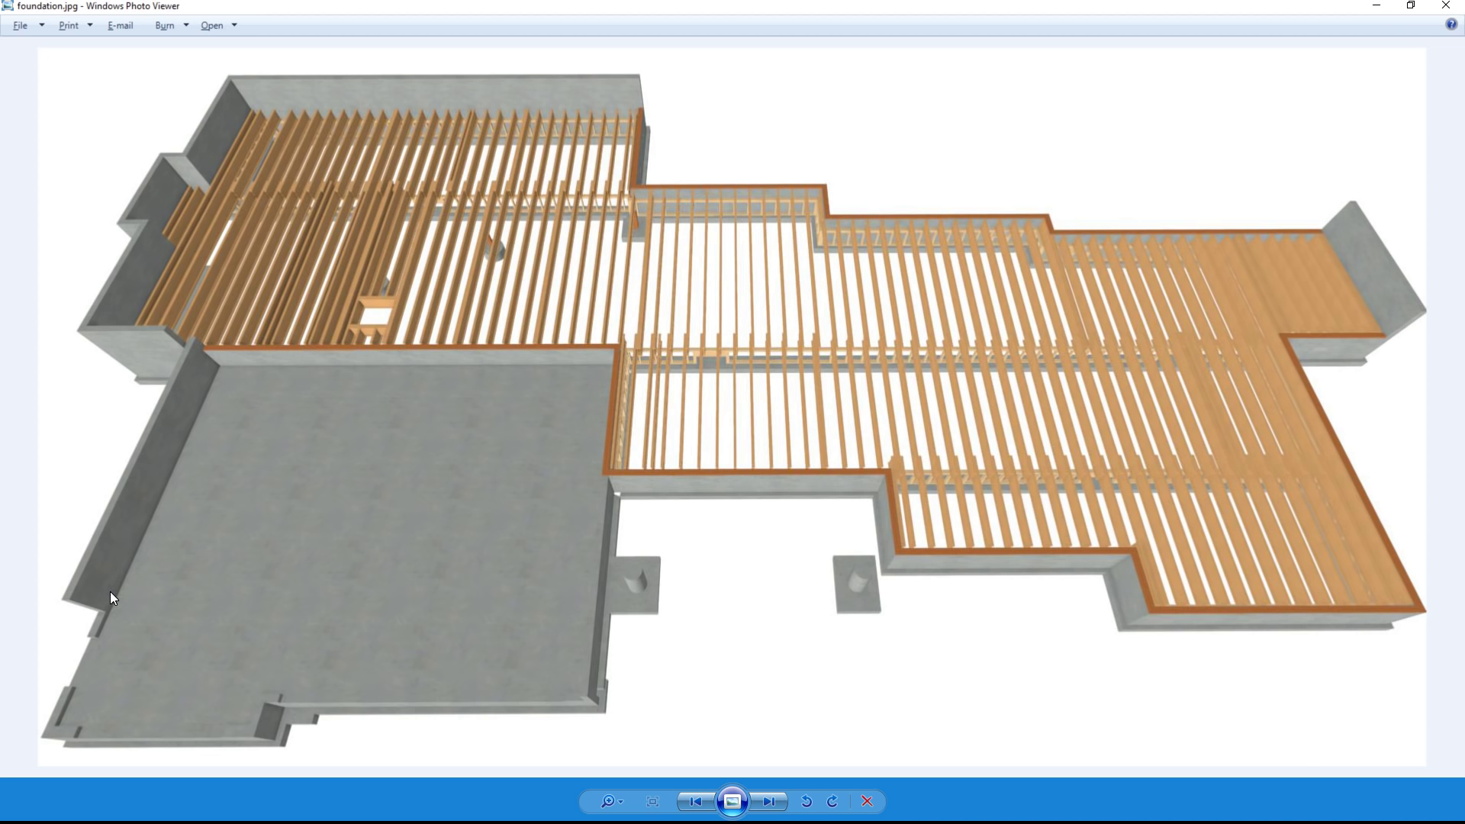
{"action": "key", "text": "alt+Tab"}
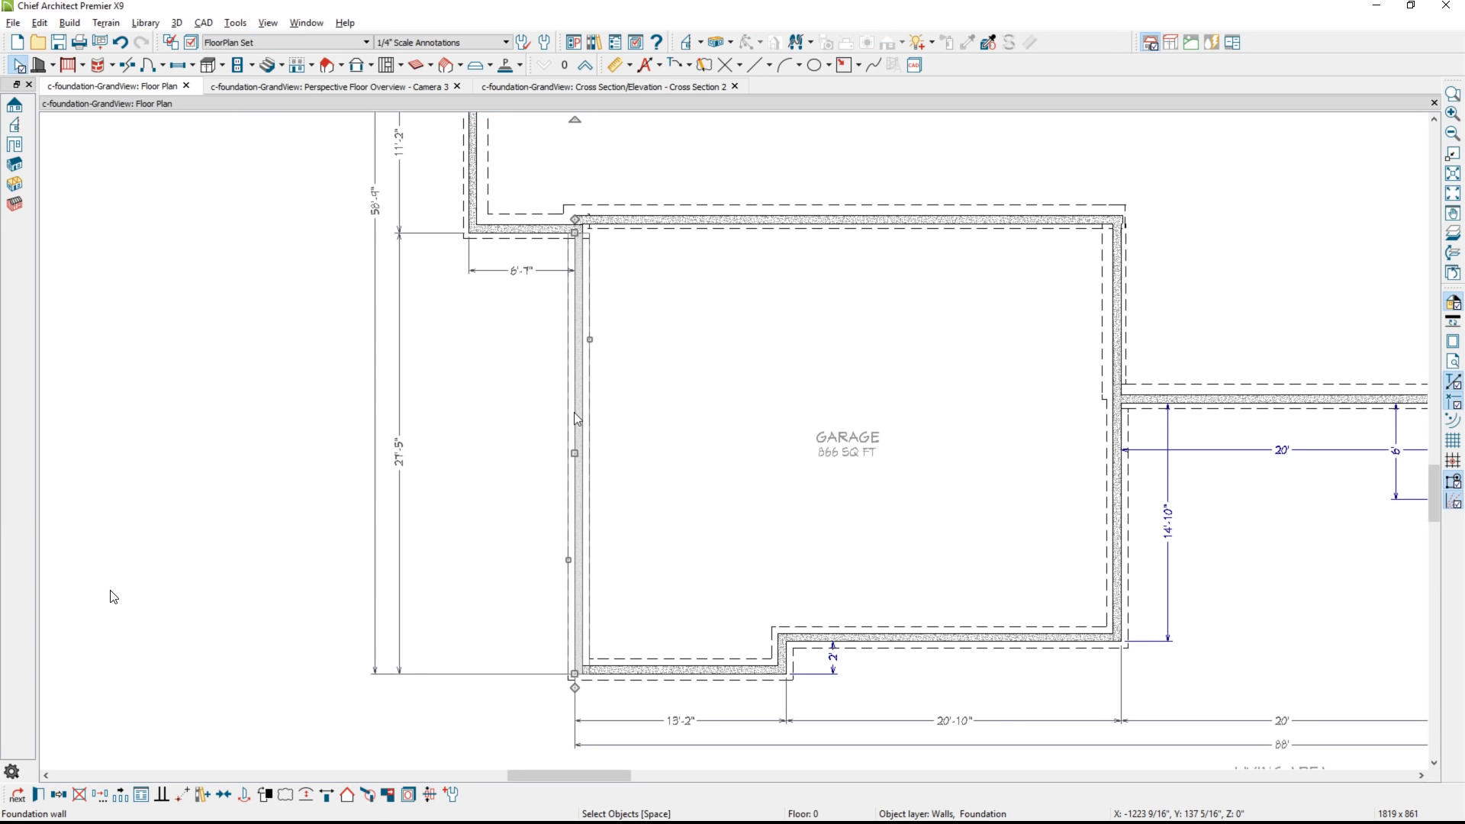
Break the garage's left foundation wall about 9'-6" from its front end
{"action": "left_click", "coordinate": [127, 65]}
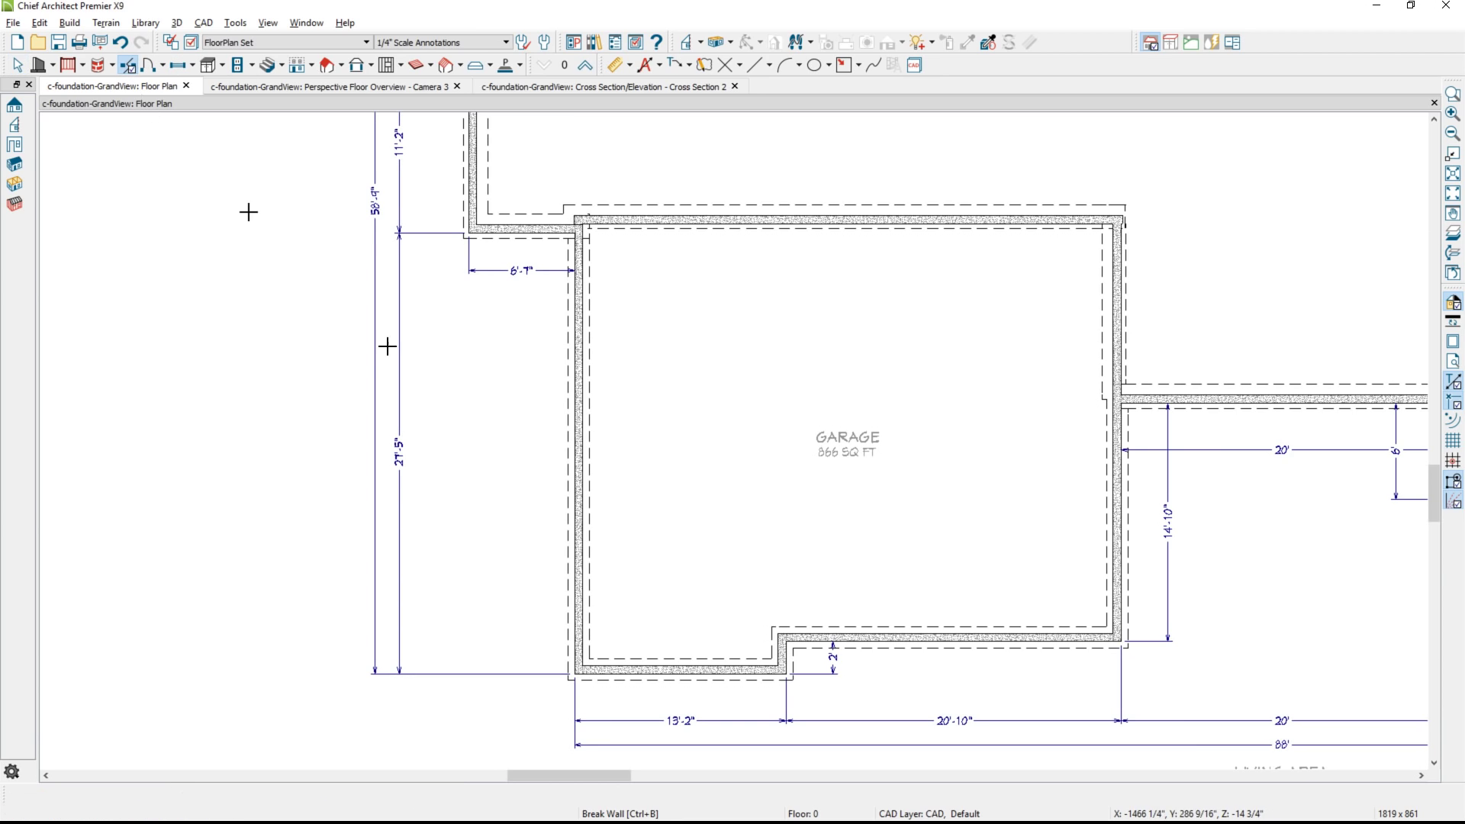
{"action": "left_click", "coordinate": [575, 516]}
{"action": "key", "text": "space"}
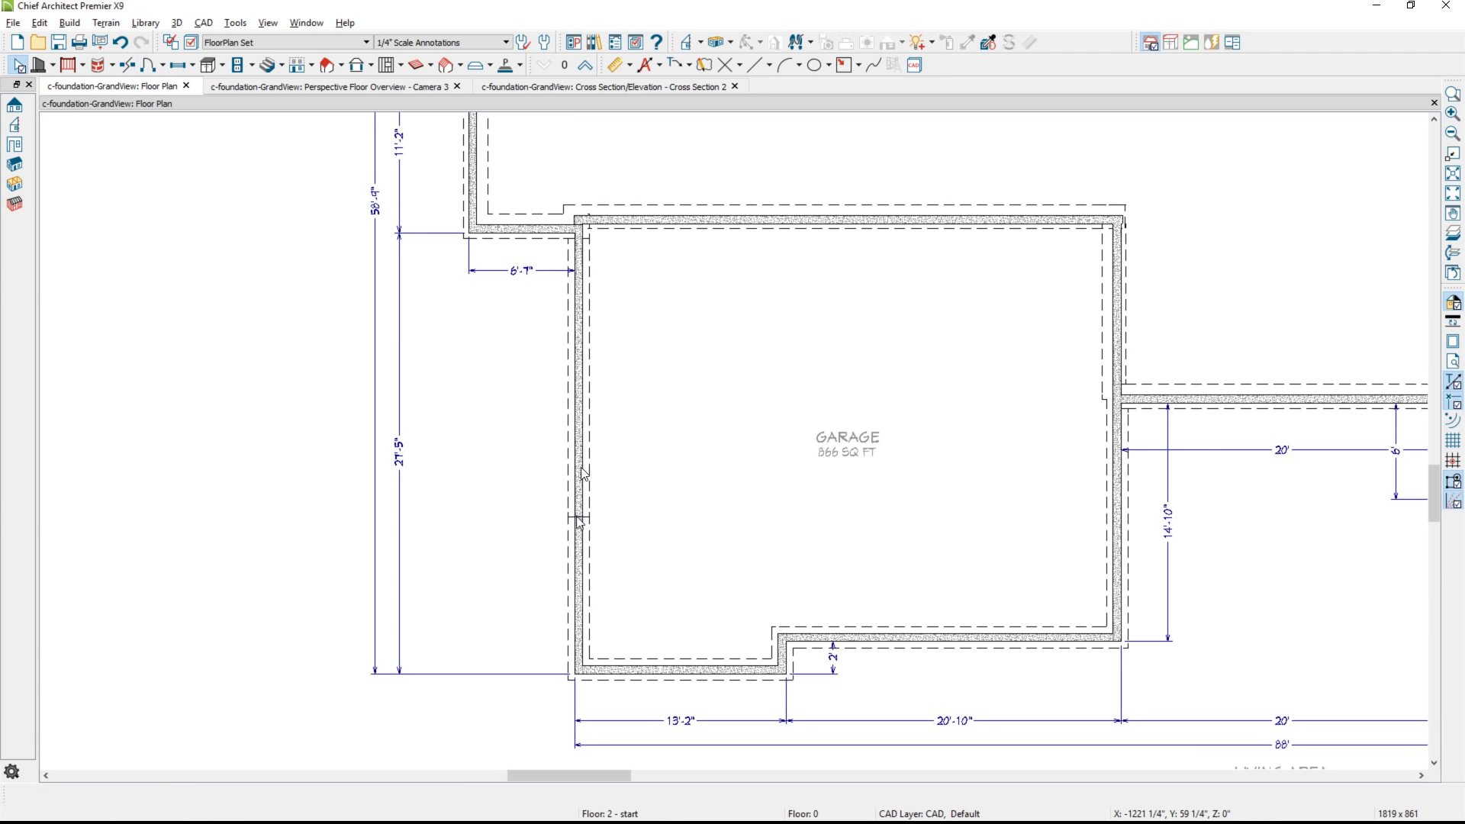
Create a backclipped cross section facing the broken garage wall and set its longer rear segment's height to 50"
{"action": "left_click", "coordinate": [688, 44]}
{"action": "left_click_drag", "start_coordinate": [514, 452], "coordinate": [618, 451]}
{"action": "left_click", "coordinate": [648, 583]}
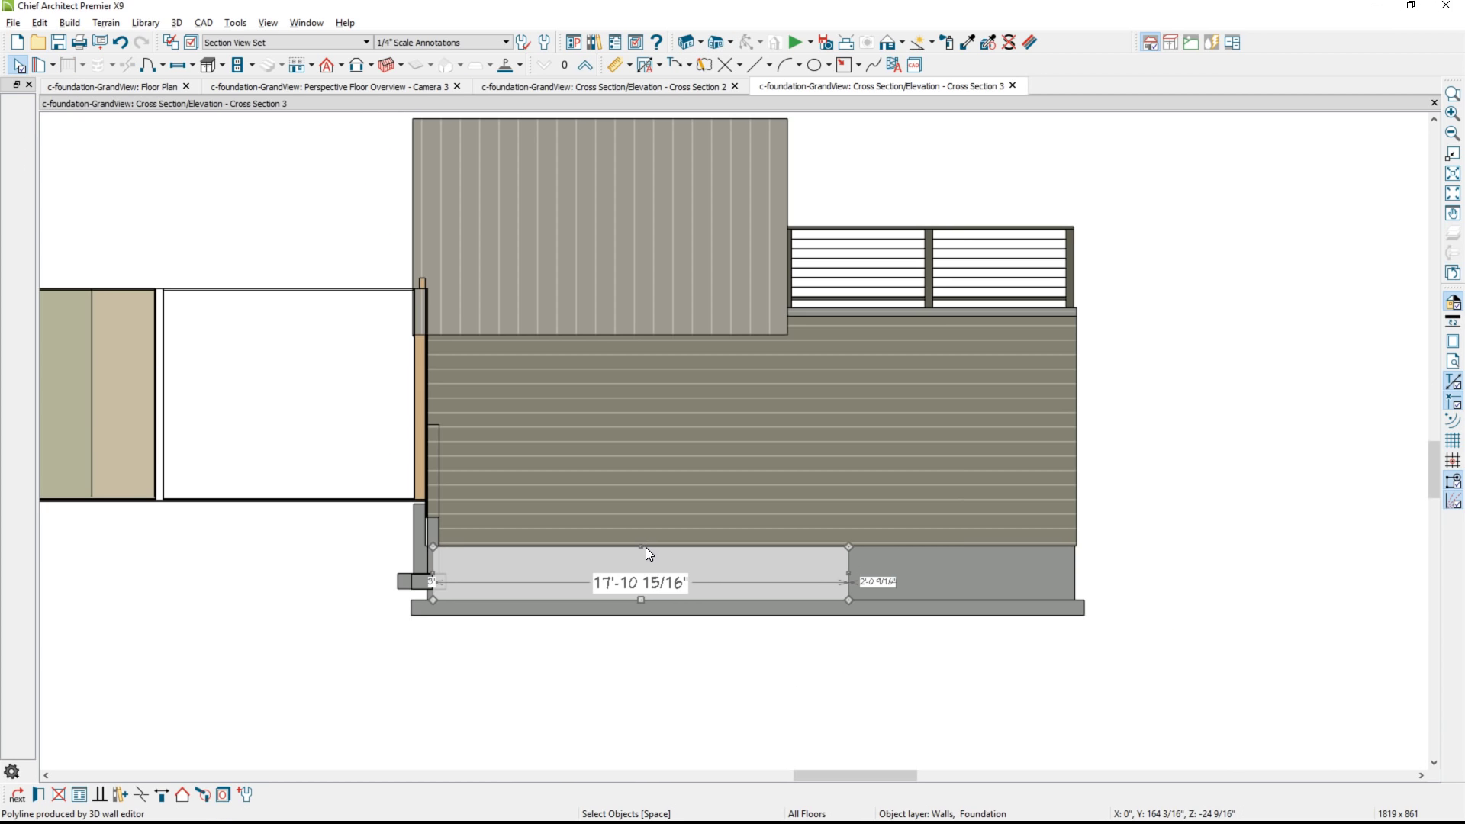
{"action": "left_click_drag", "start_coordinate": [646, 548], "coordinate": [649, 502]}
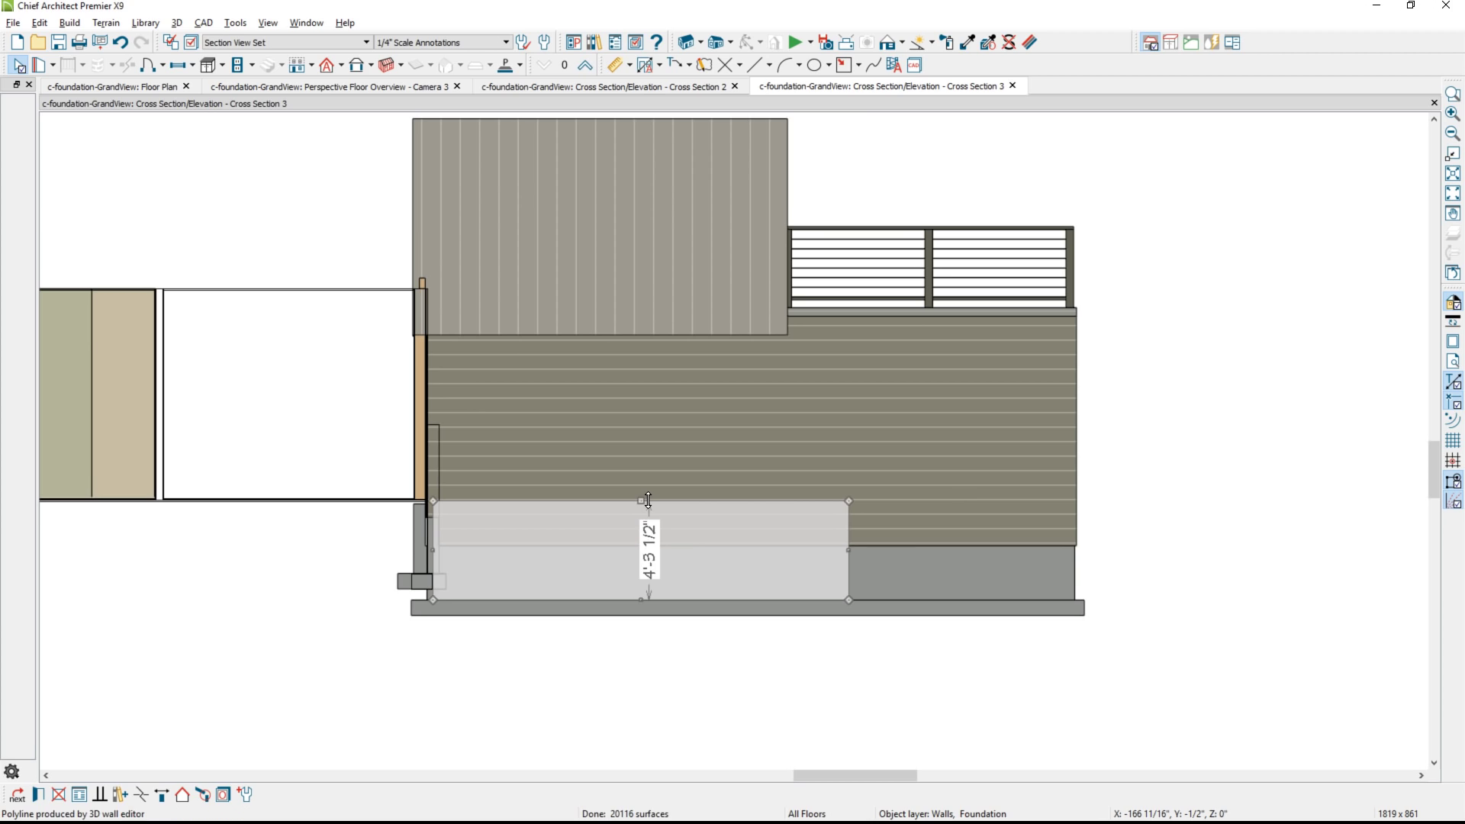
{"action": "left_click", "coordinate": [652, 537]}
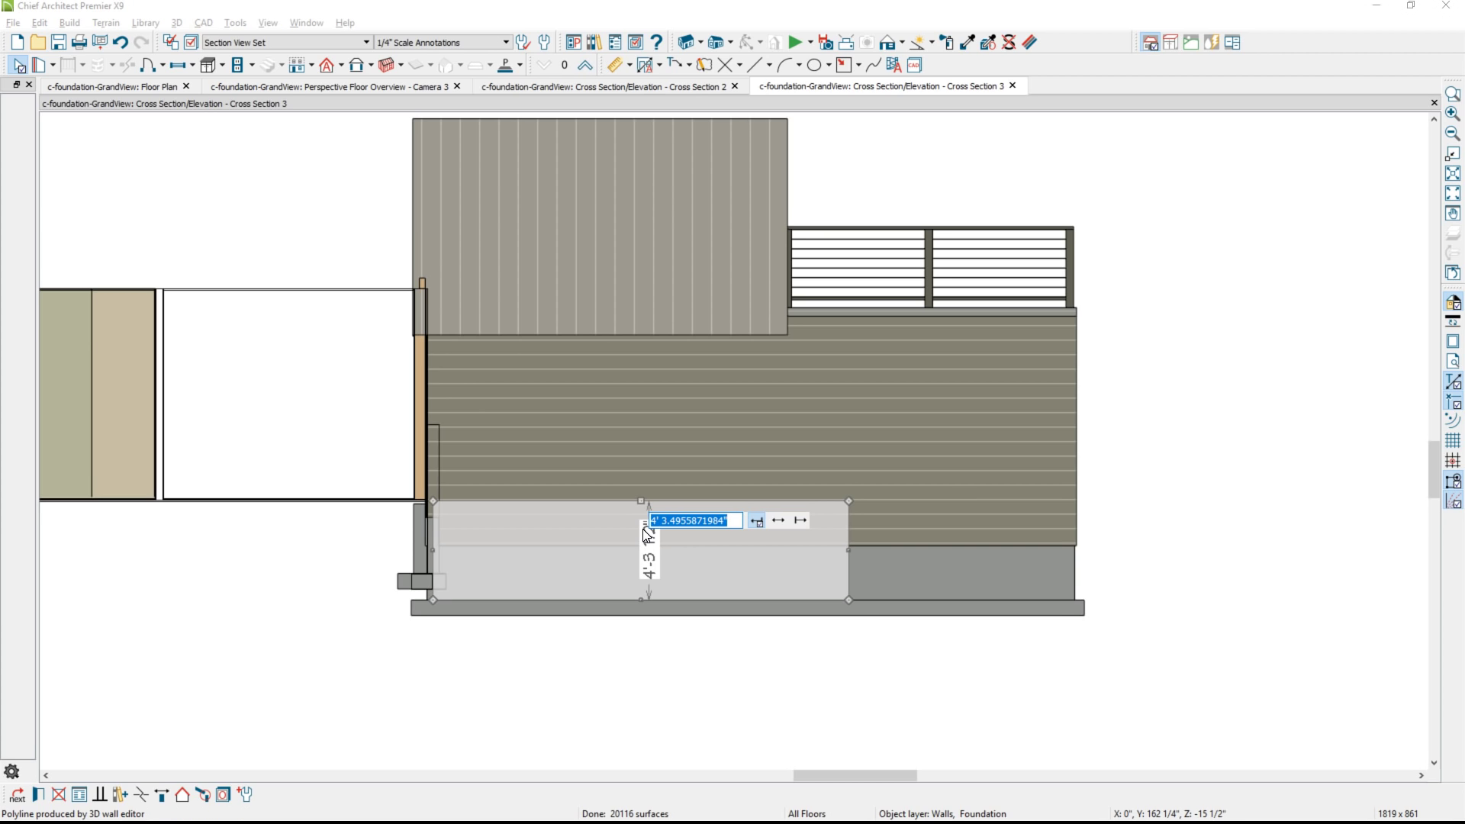
{"action": "type", "text": "50"}
{"action": "key", "text": "Return"}
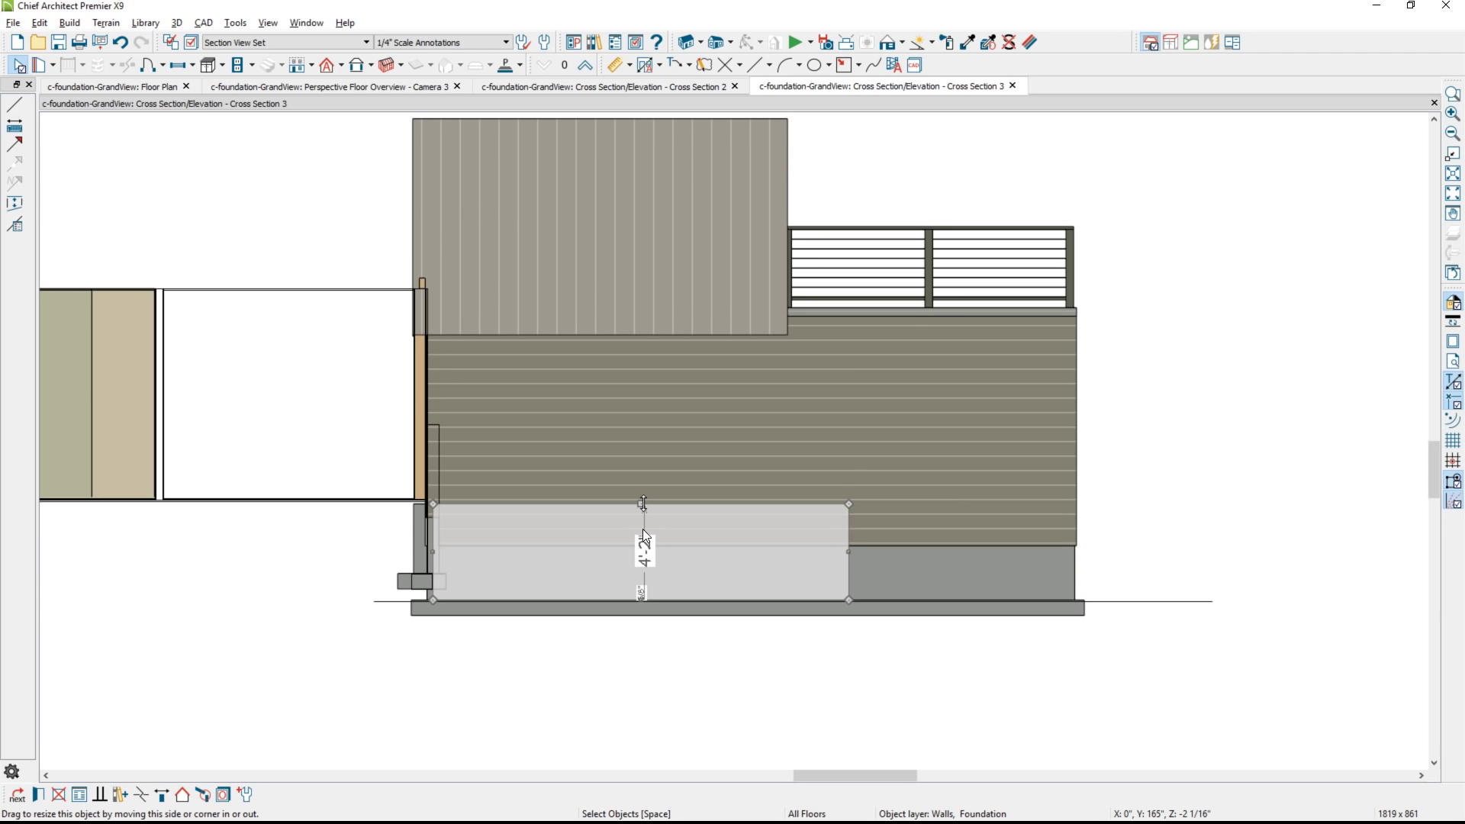
{"action": "key", "text": "Escape"}
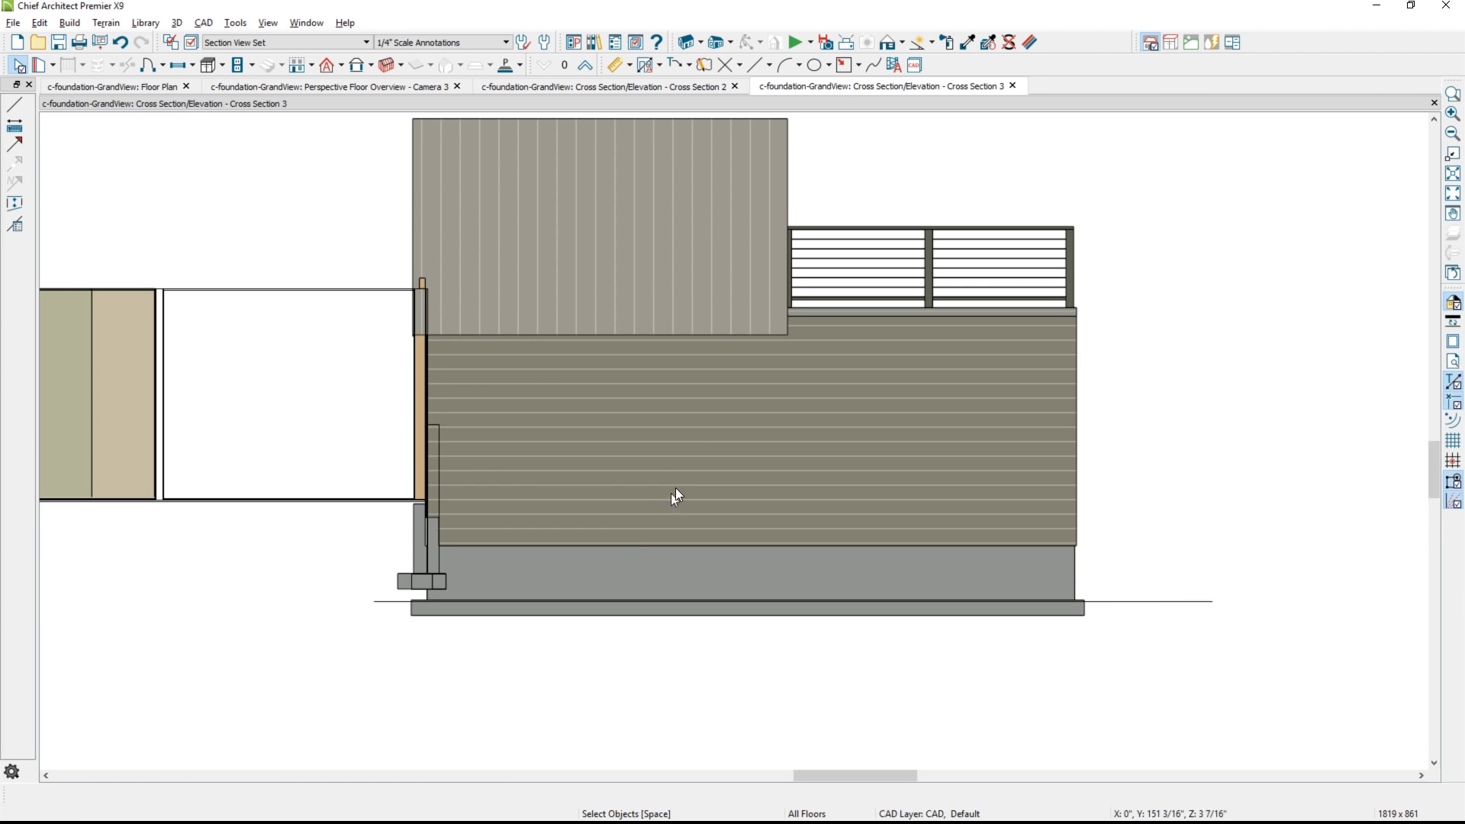
Break the bottom edge of the garage's siding wall and raise its rear portion to the top of the 50" stem wall
{"action": "left_click", "coordinate": [688, 445]}
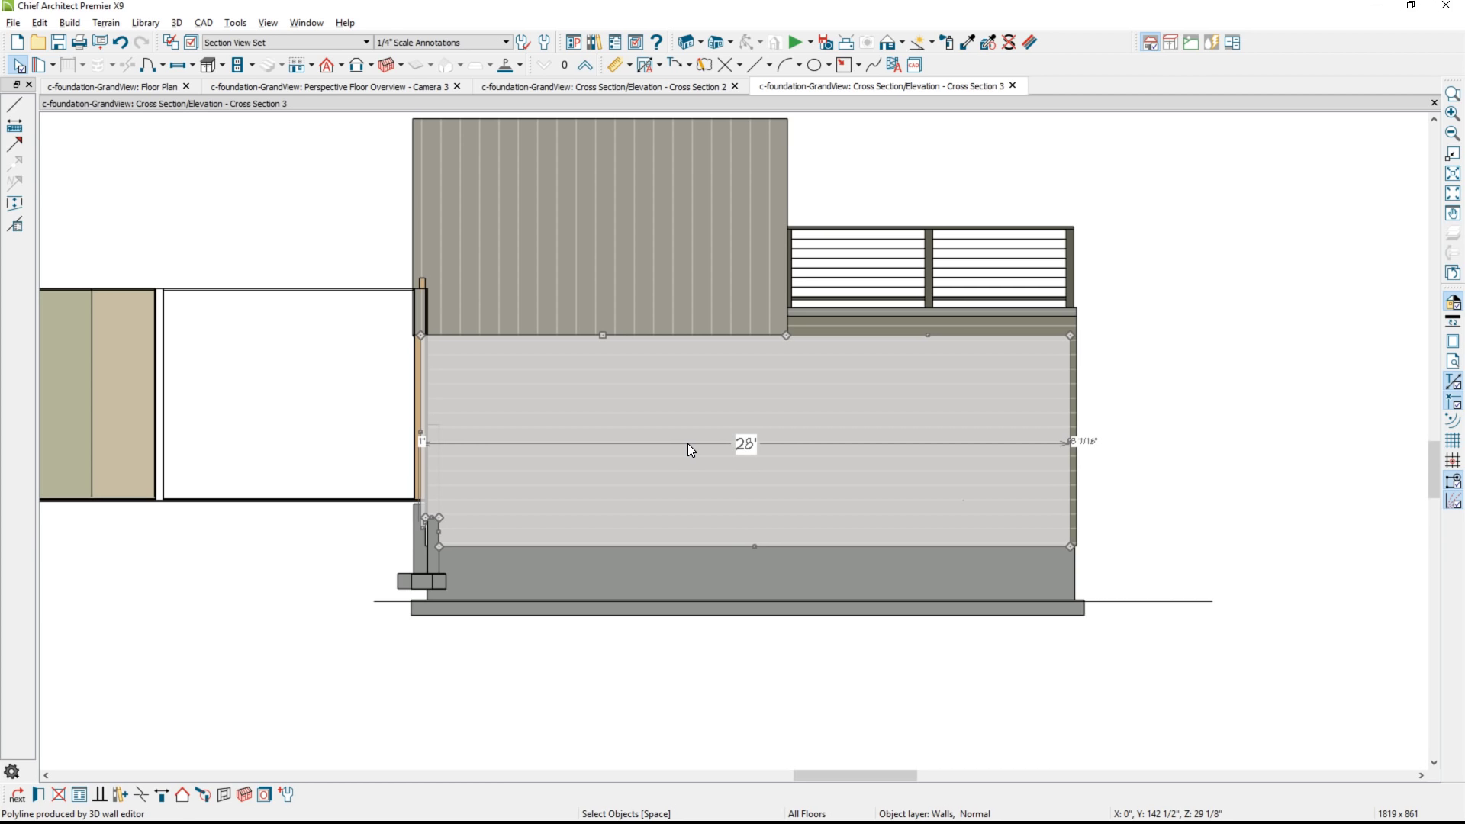
{"action": "left_click", "coordinate": [140, 796]}
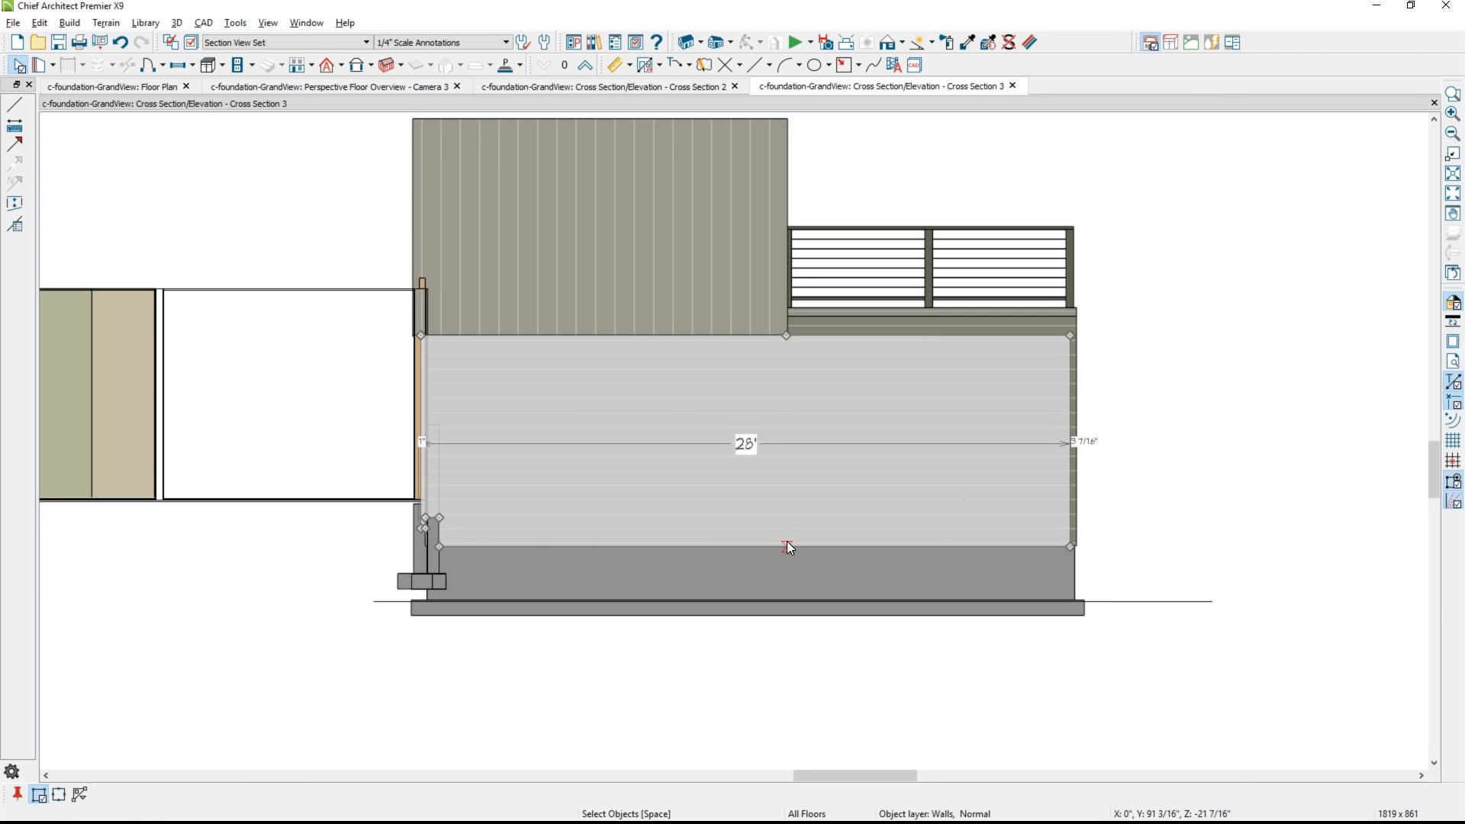
{"action": "left_click", "coordinate": [786, 546]}
{"action": "left_click_drag", "start_coordinate": [771, 547], "coordinate": [767, 503]}
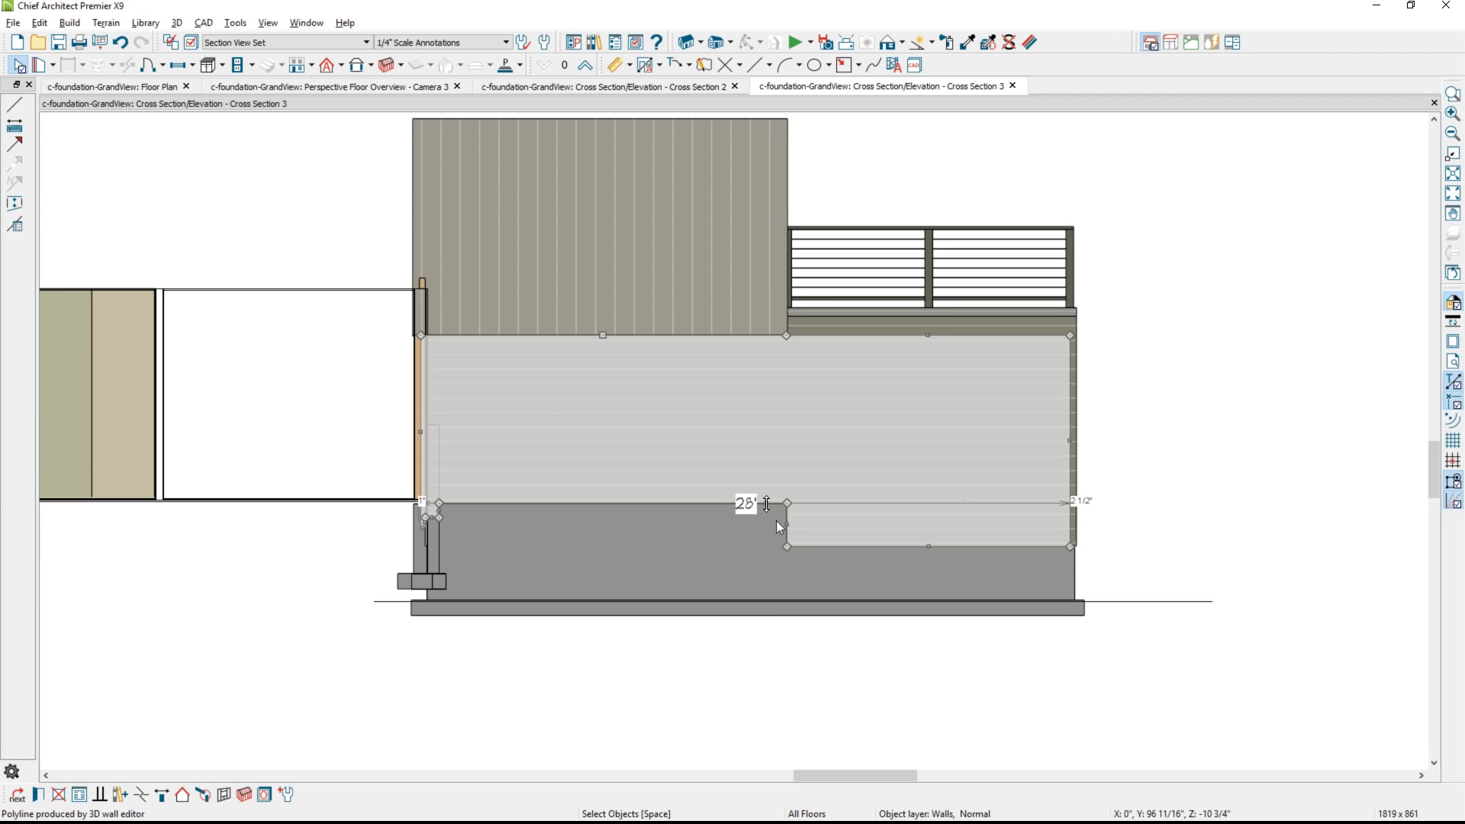
Lower the bottom of the garage stem wall's shorter front segment so that its footing steps down
{"action": "left_click", "coordinate": [817, 570]}
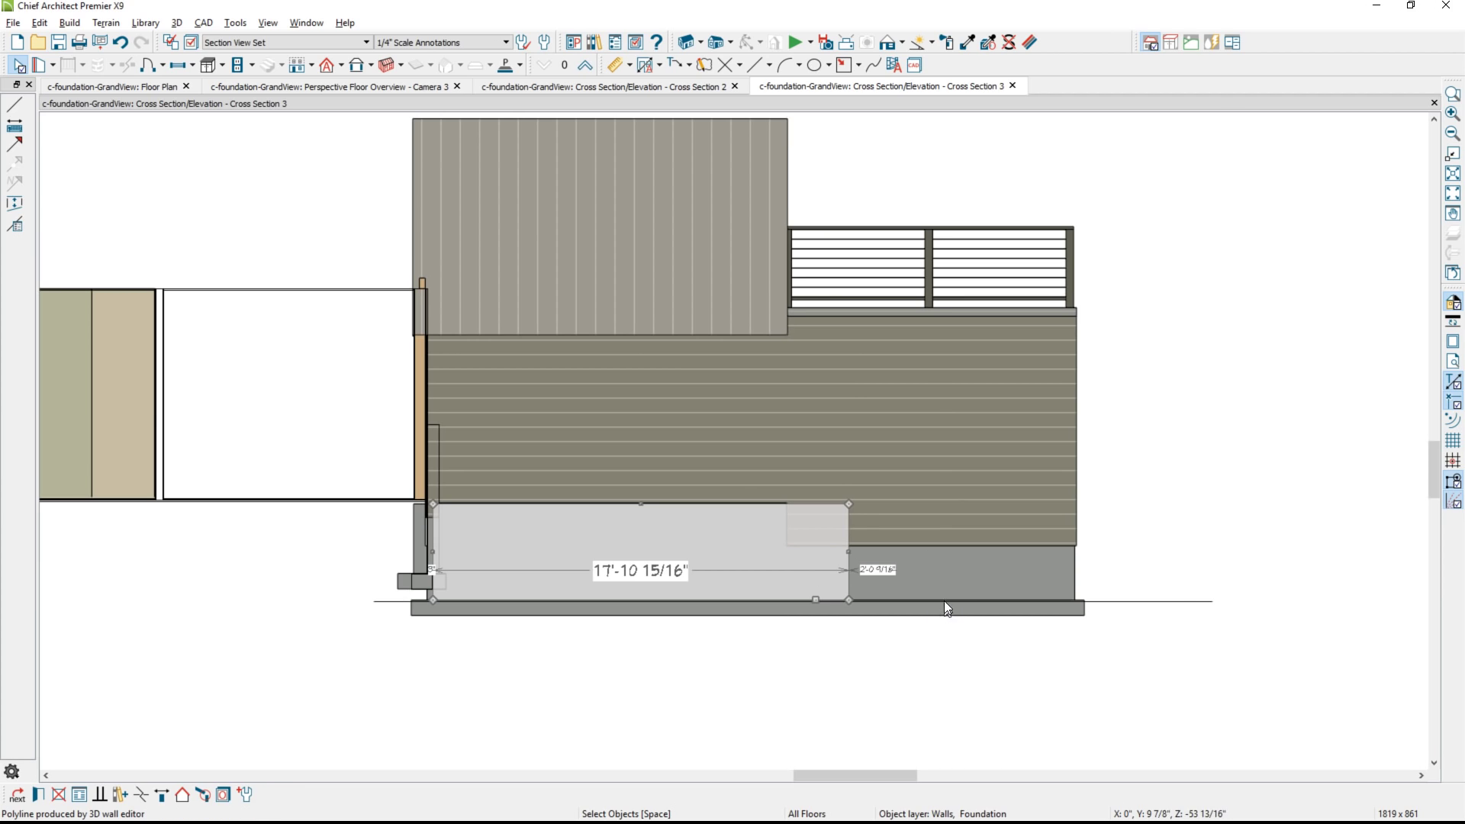
{"action": "left_click", "coordinate": [966, 584]}
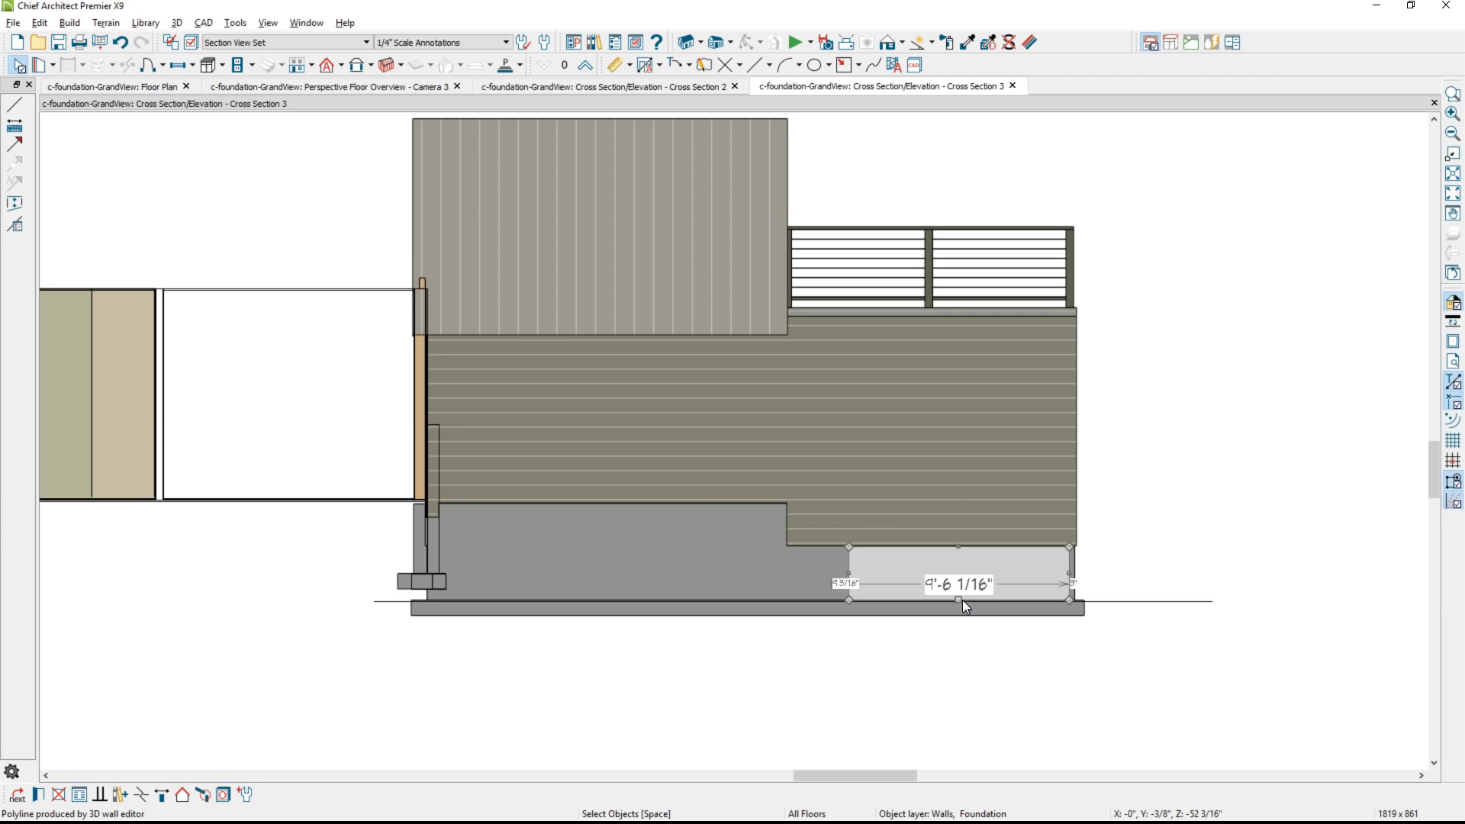
{"action": "left_click_drag", "start_coordinate": [960, 599], "coordinate": [957, 648]}
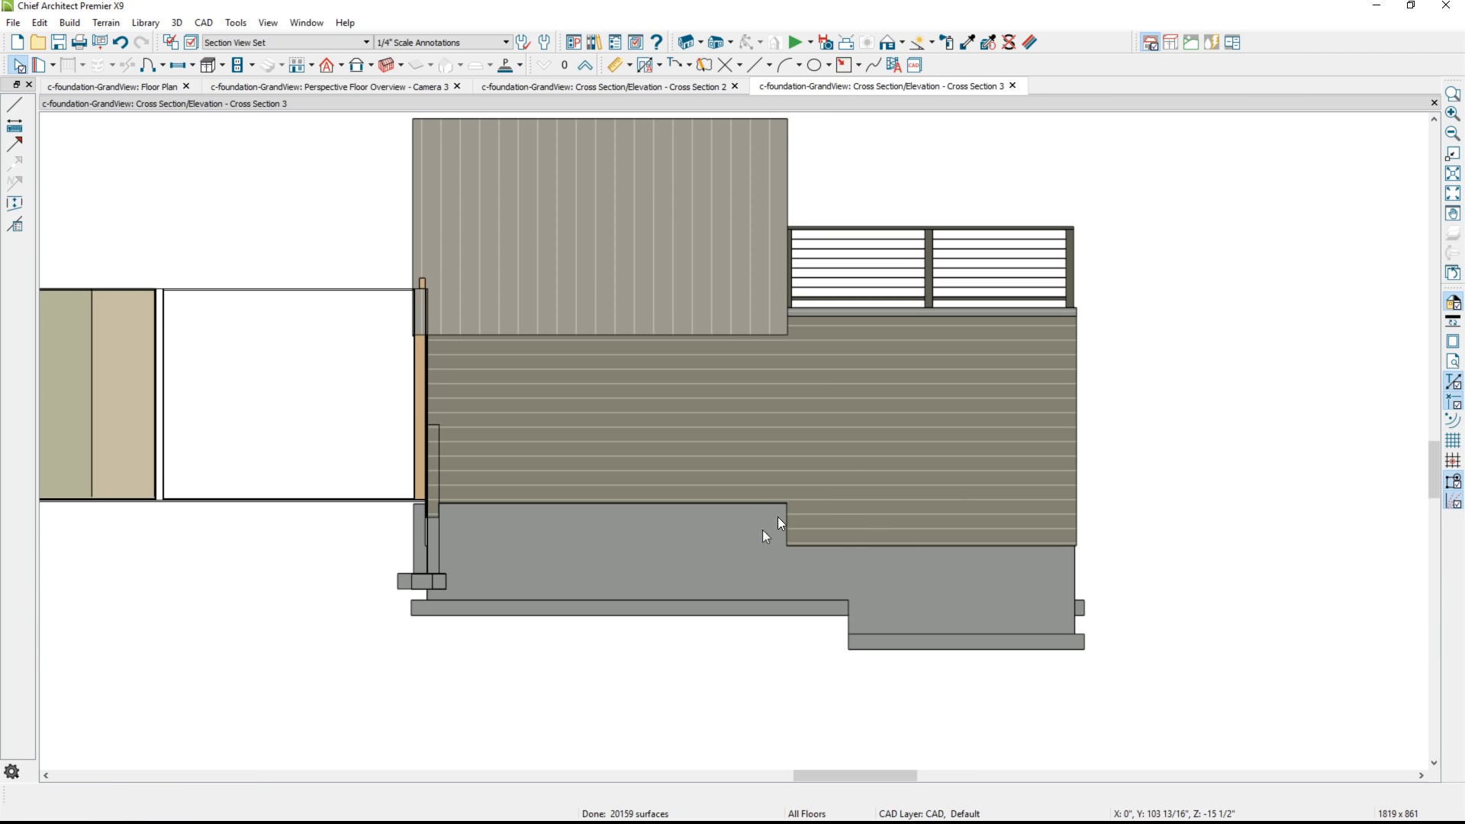
Move the step in the bottom edge of the garage's siding wall forward to nearly line up with the footing step
{"action": "left_click", "coordinate": [795, 513]}
{"action": "left_click_drag", "start_coordinate": [795, 523], "coordinate": [841, 536]}
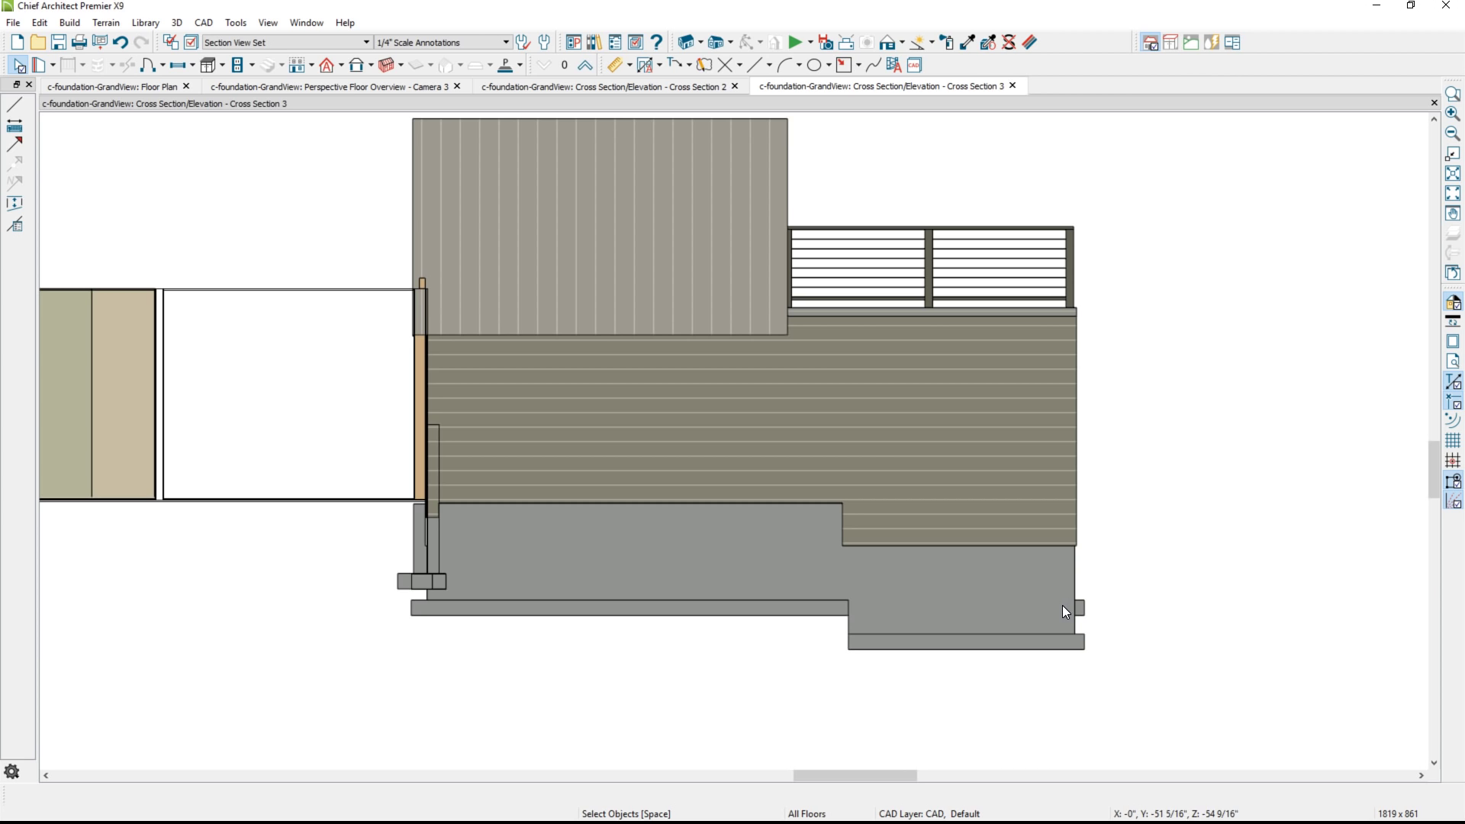
{"action": "middle_click_drag", "start_coordinate": [620, 528], "coordinate": [435, 549]}
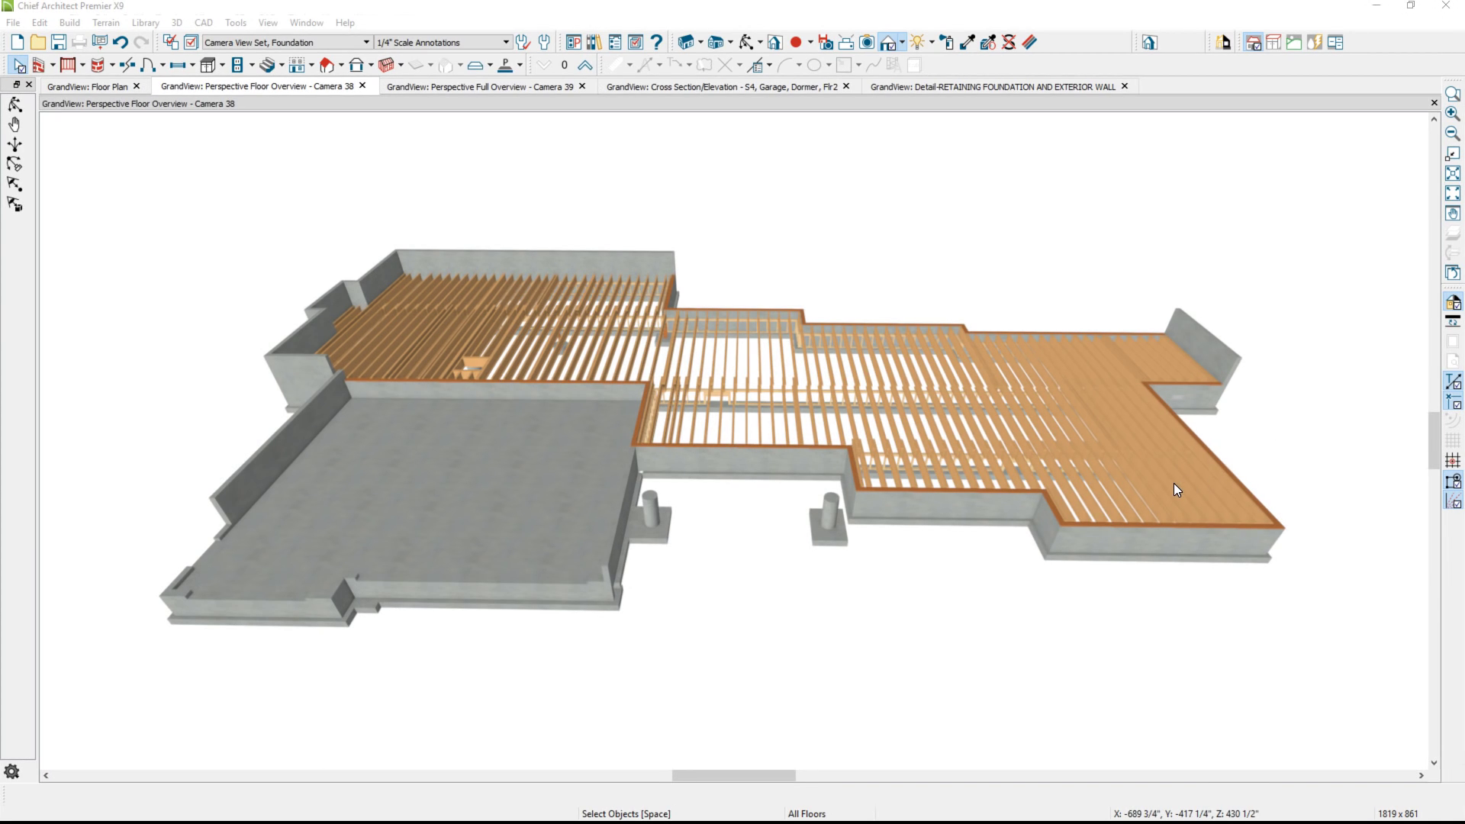
Extend the cripple wall behind the garage across to the house's far side wall and break it at the garage corner
{"action": "middle_click_drag", "start_coordinate": [1174, 483], "coordinate": [1181, 512]}
{"action": "left_click_drag", "start_coordinate": [1181, 534], "coordinate": [1170, 524]}
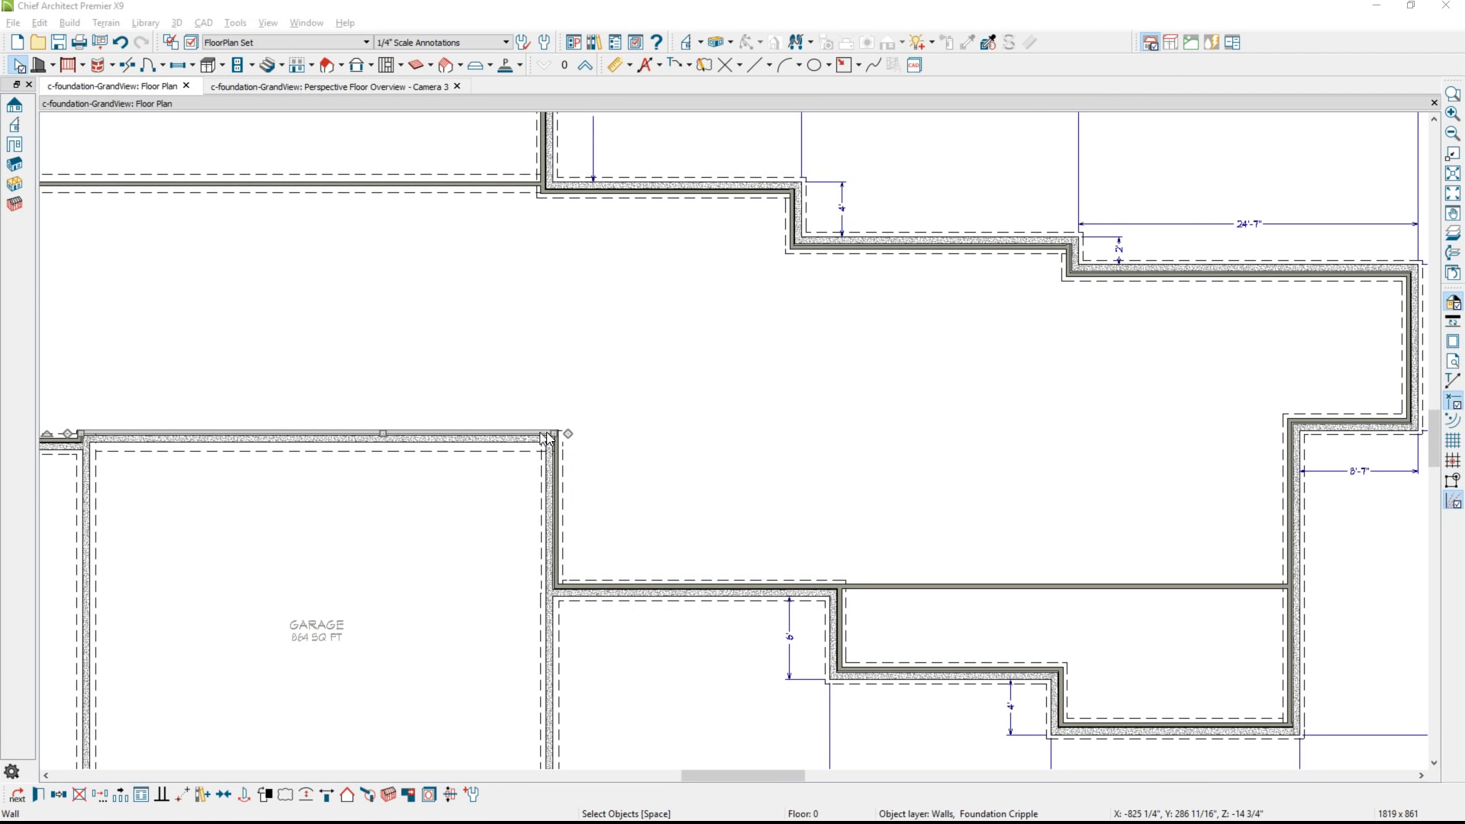
{"action": "left_click_drag", "start_coordinate": [554, 432], "coordinate": [1290, 439]}
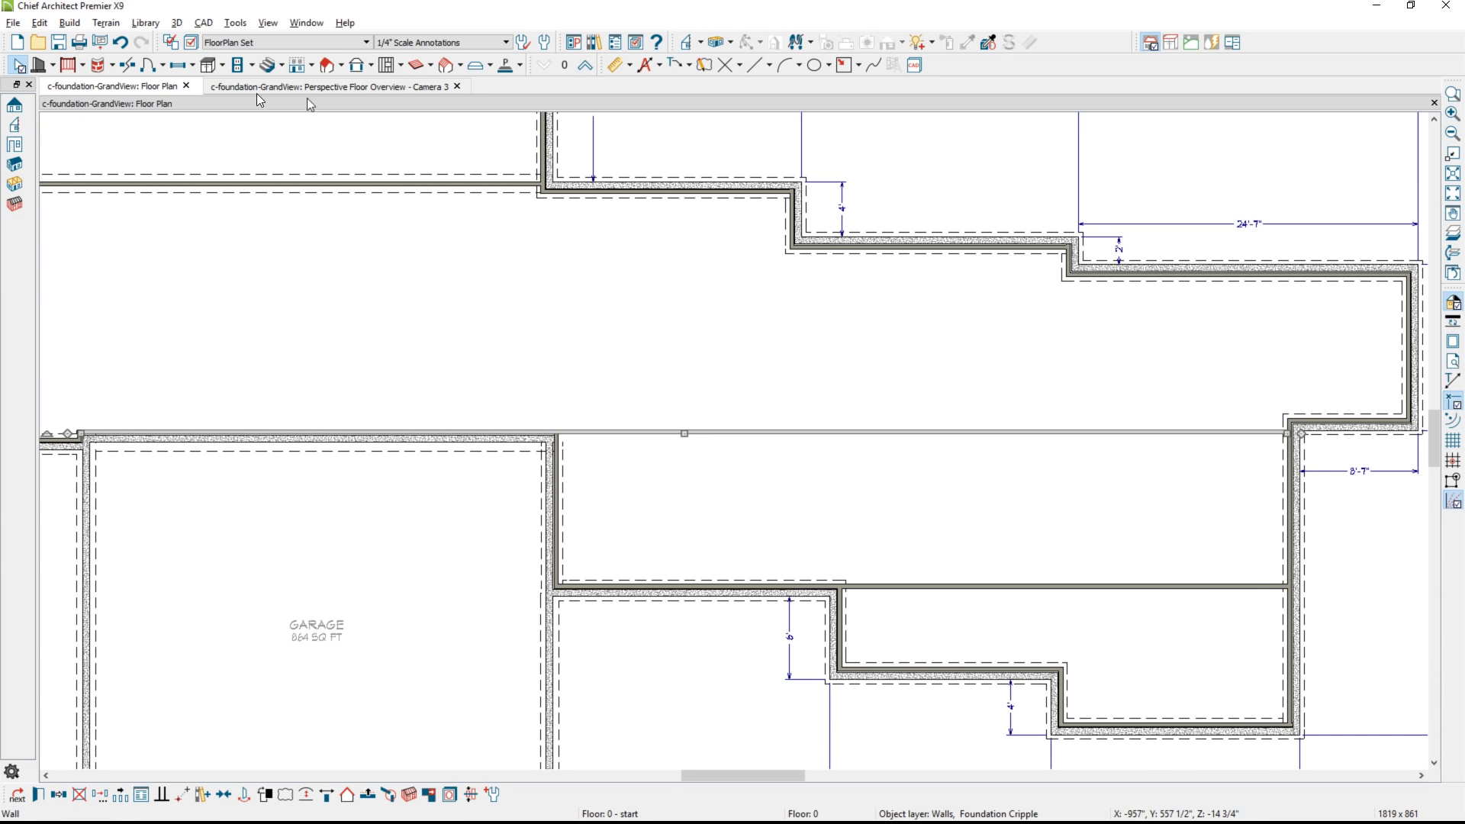
{"action": "left_click", "coordinate": [128, 65]}
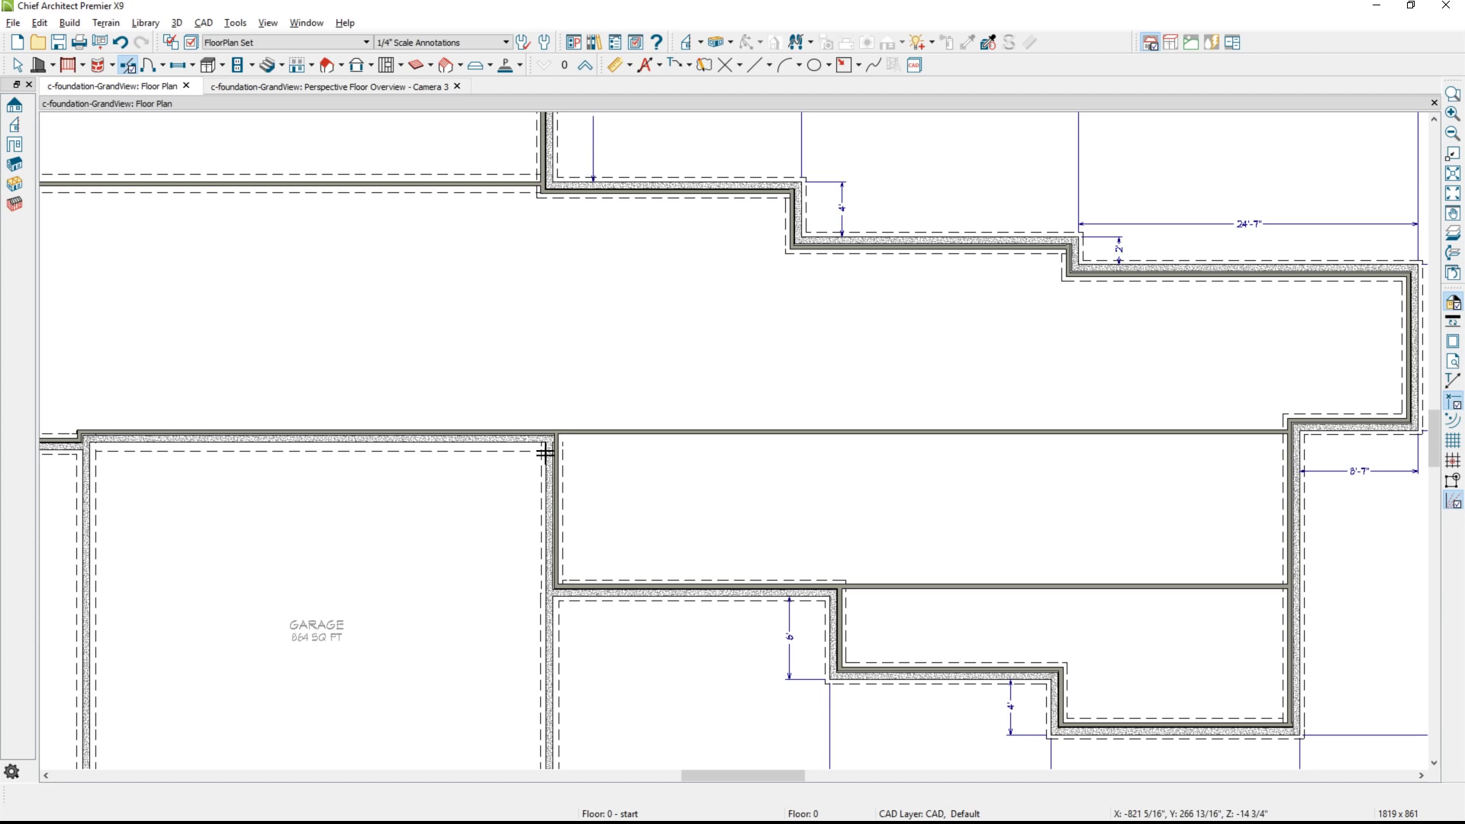
{"action": "left_click", "coordinate": [609, 432]}
Make the new interior wall segment beyond the garage a foundation wall with a footing
{"action": "double_click", "coordinate": [610, 432]}
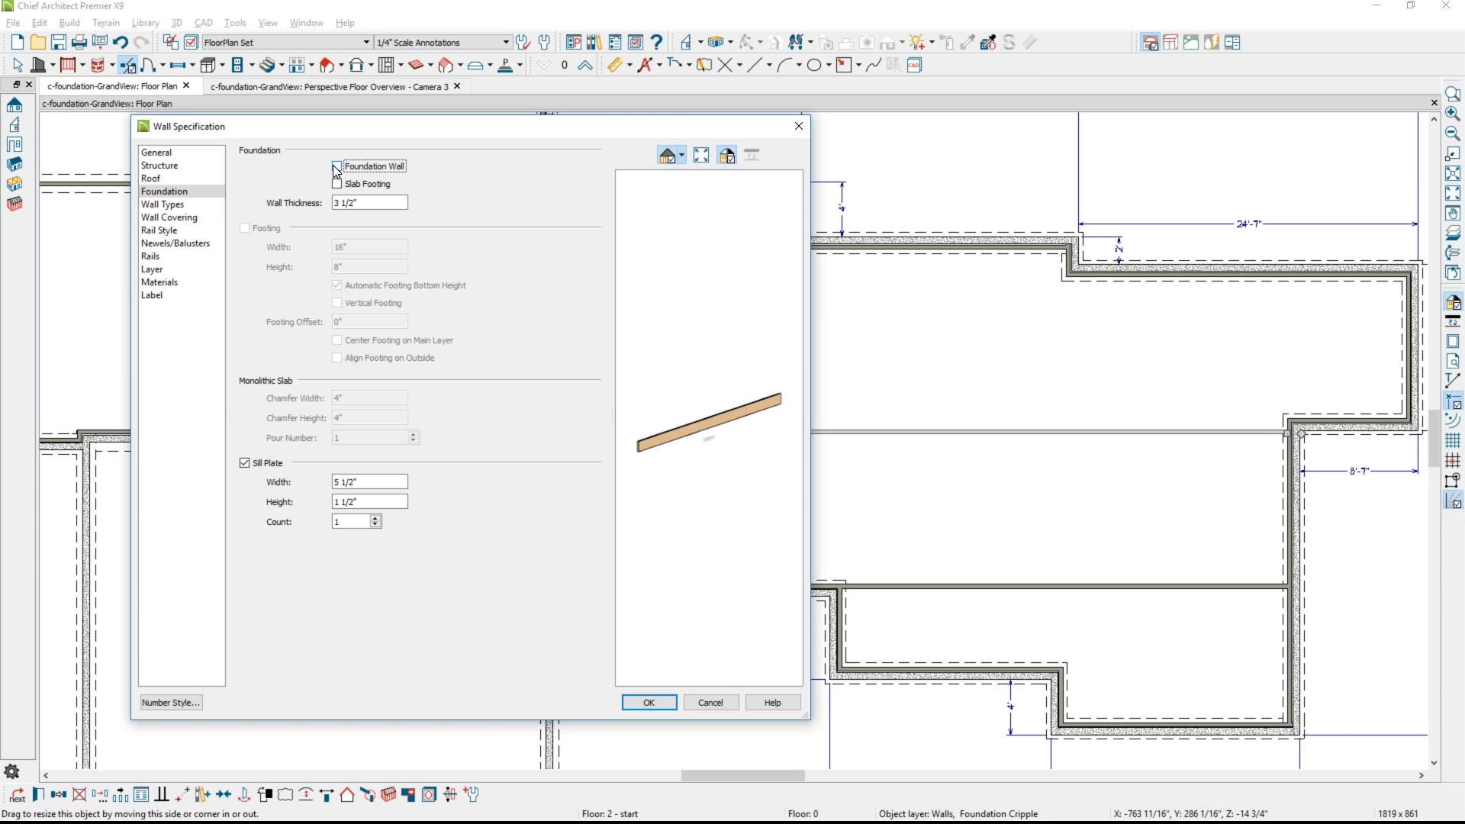
{"action": "left_click", "coordinate": [336, 166]}
{"action": "scroll", "coordinate": [660, 447], "scroll_direction": "up", "scroll_amount": 5}
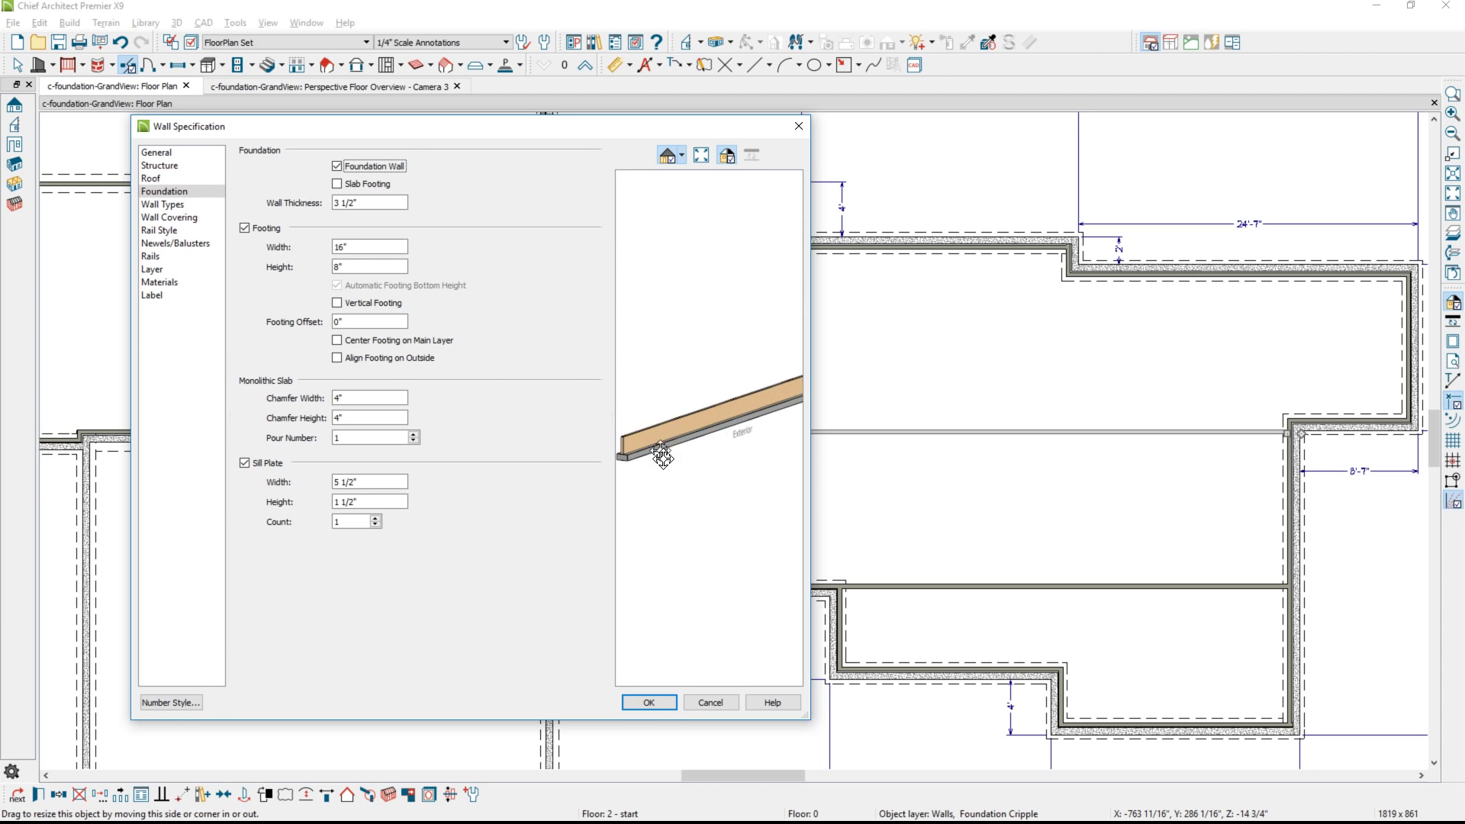
{"action": "left_click", "coordinate": [649, 702]}
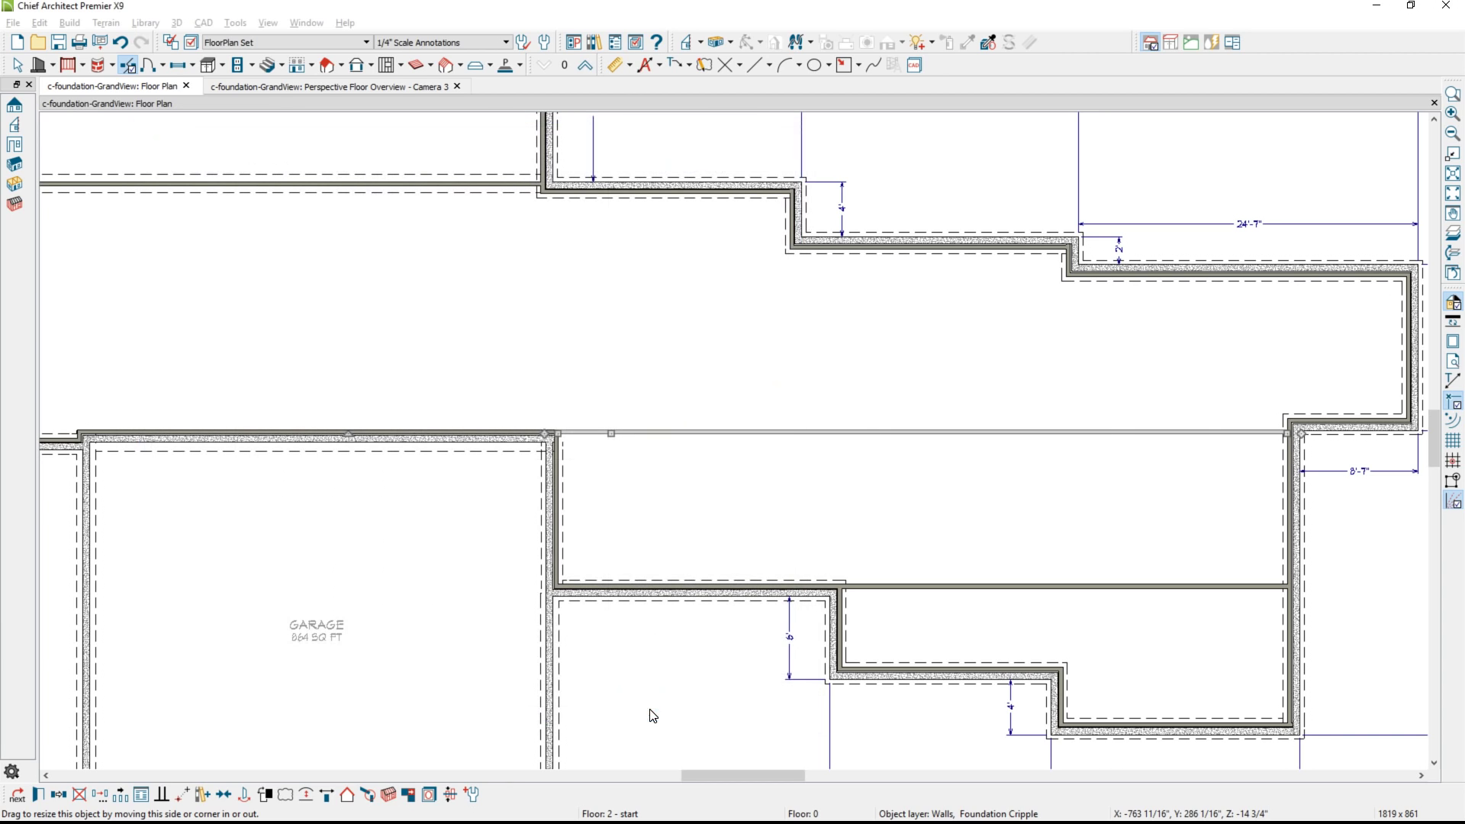
Build wall framing for the new interior segment, turning on the "Framing, Wall" layer, and show it in the perspective floor overview
{"action": "left_click", "coordinate": [388, 795]}
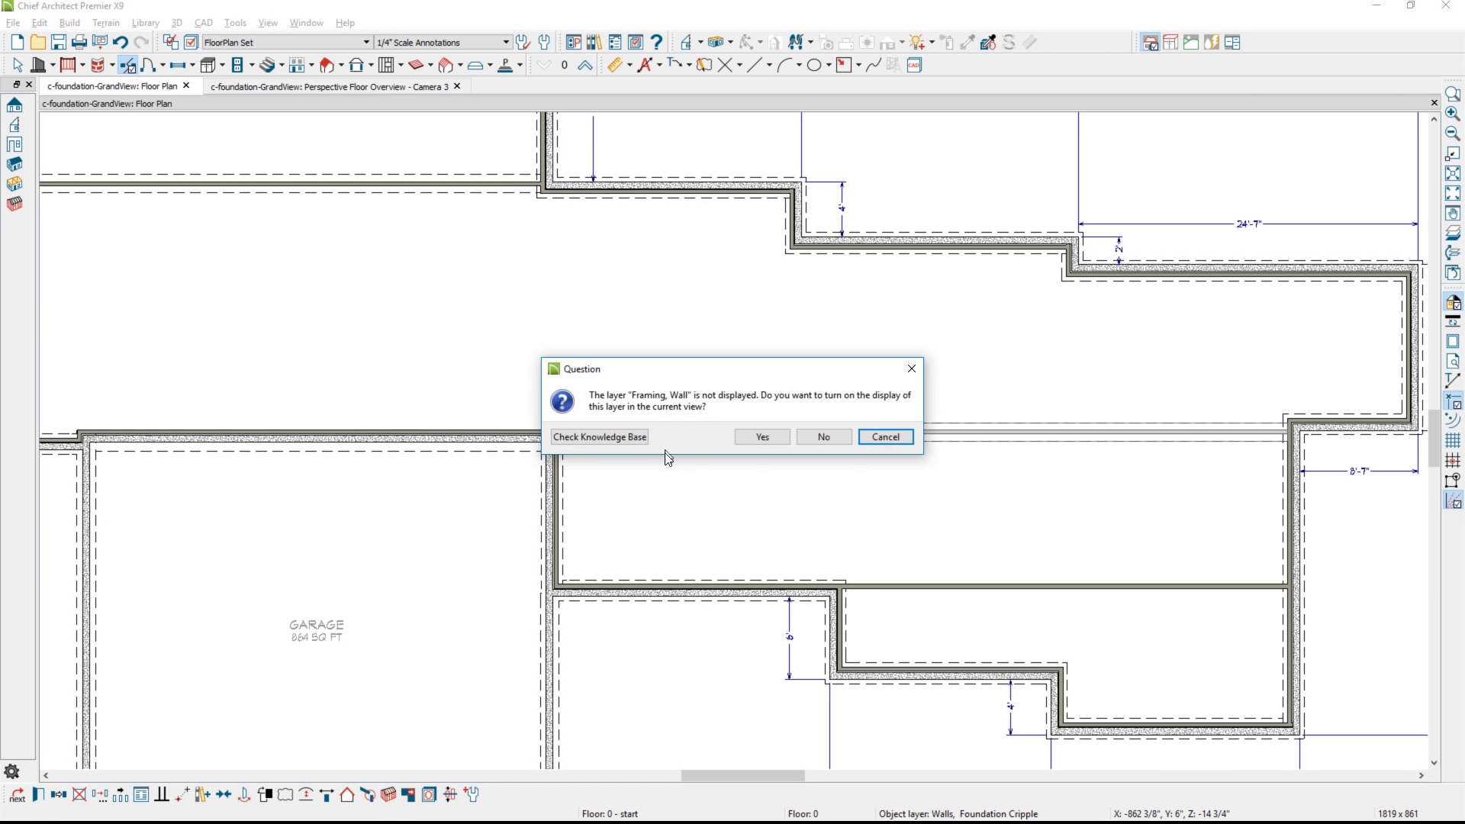
{"action": "left_click", "coordinate": [752, 442]}
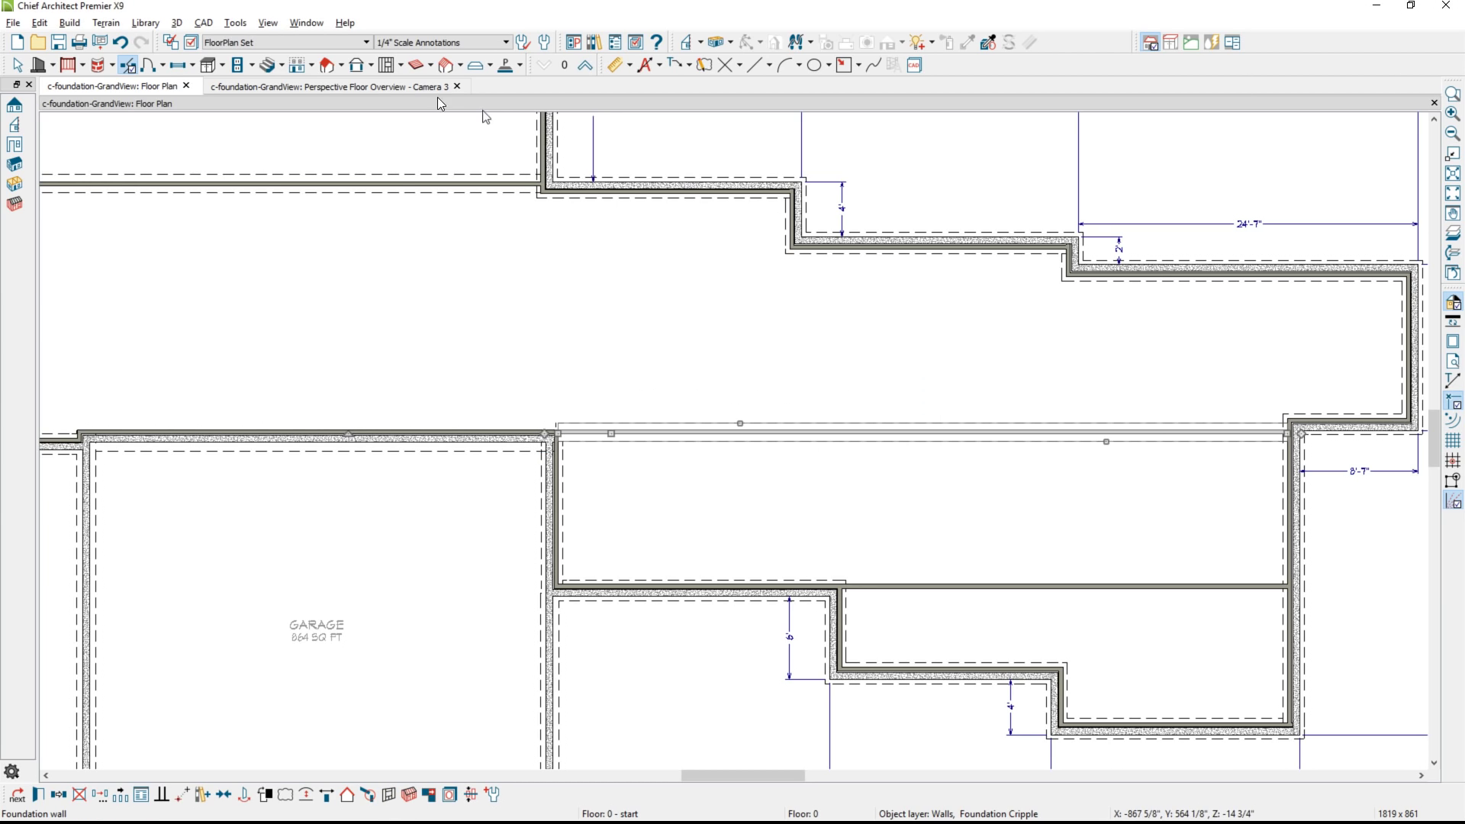
{"action": "left_click", "coordinate": [411, 89]}
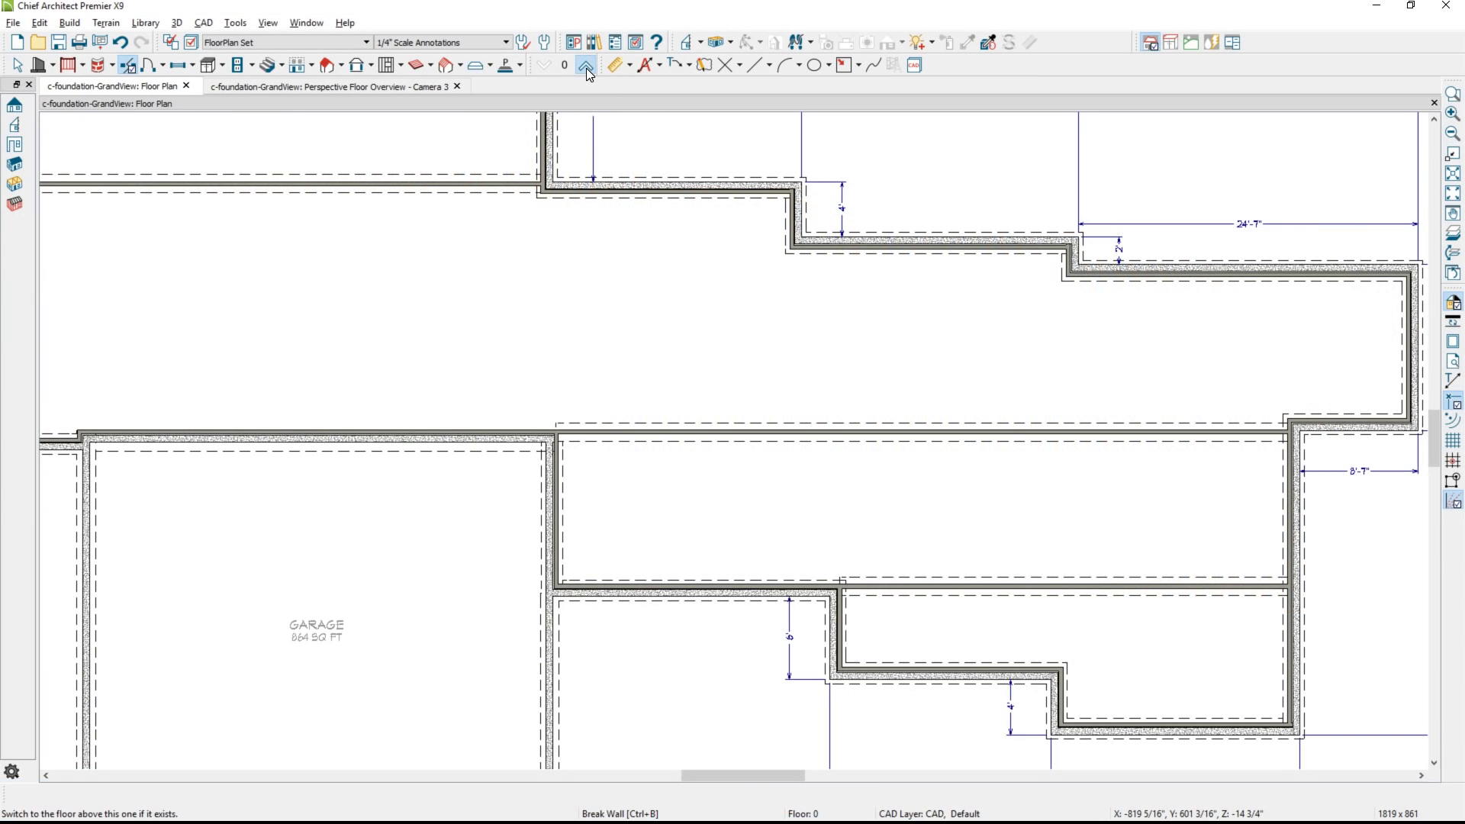
Go up to floor 1 and hide the Stairs & Ramps layer using the stairs beside the mud area
{"action": "left_click", "coordinate": [585, 66]}
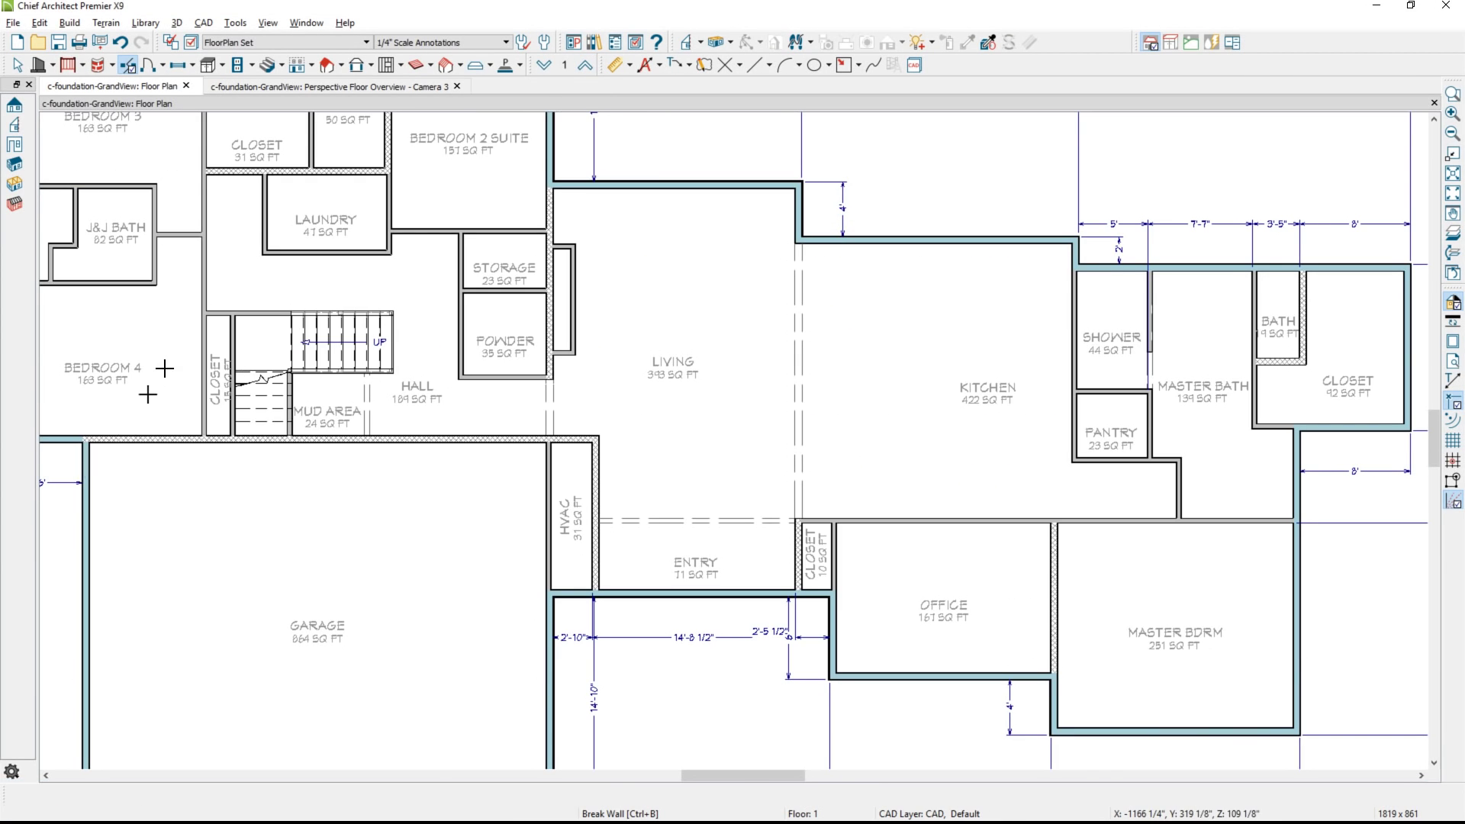
{"action": "scroll", "coordinate": [153, 374], "scroll_direction": "up", "scroll_amount": 2}
{"action": "left_click", "coordinate": [339, 417]}
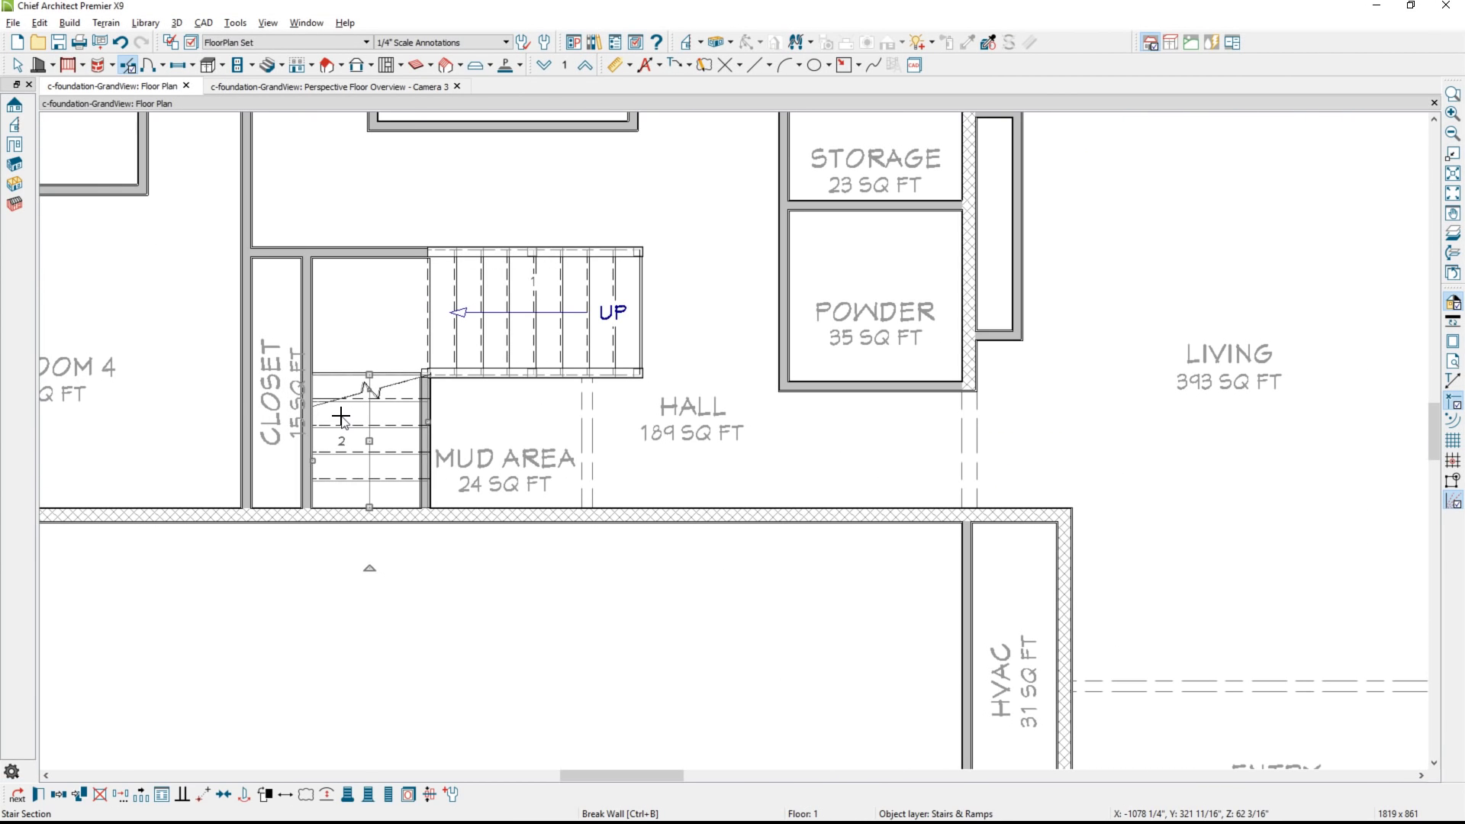
{"action": "left_click", "coordinate": [409, 796]}
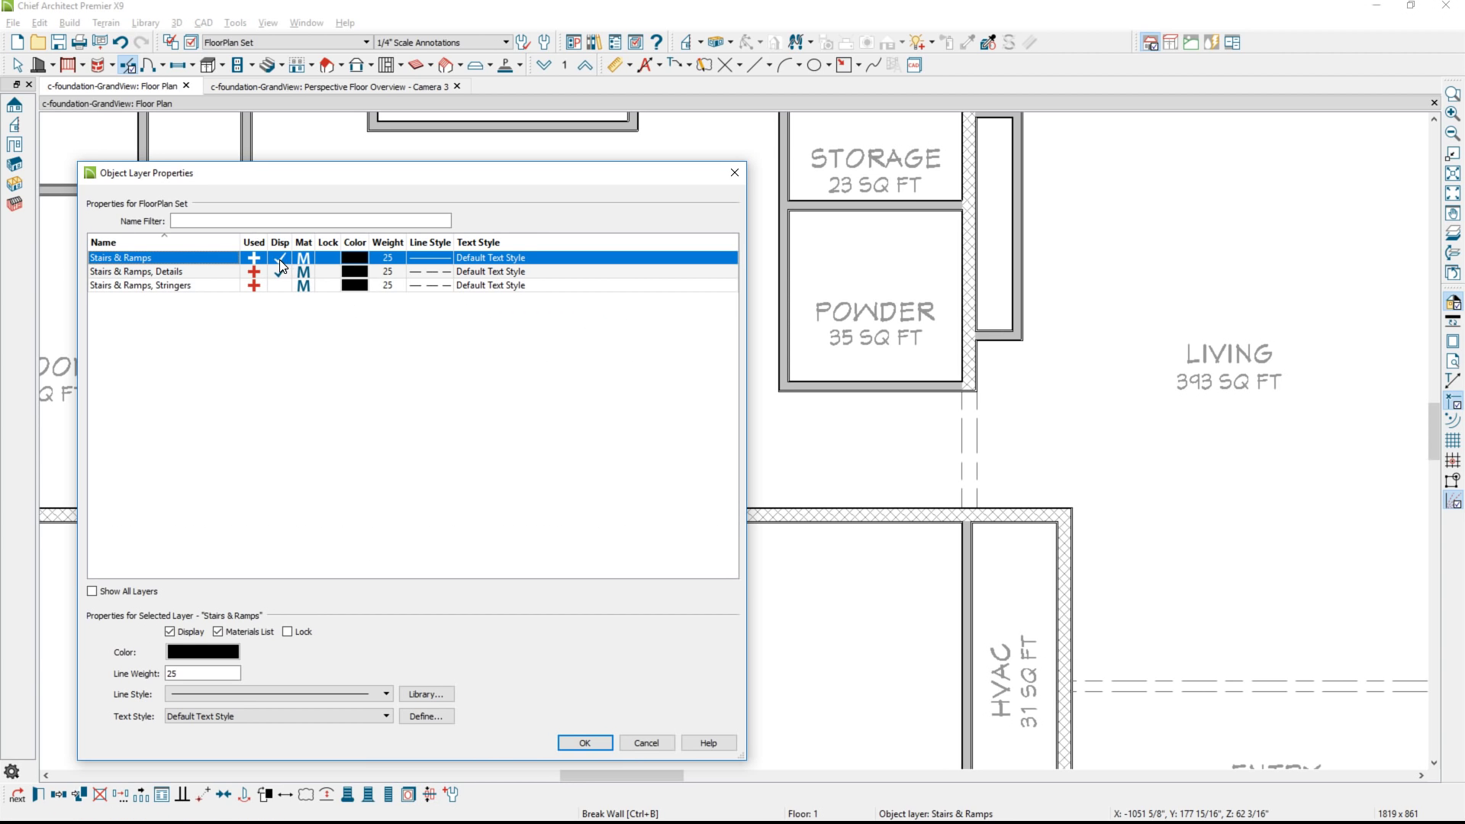
{"action": "left_click", "coordinate": [584, 742]}
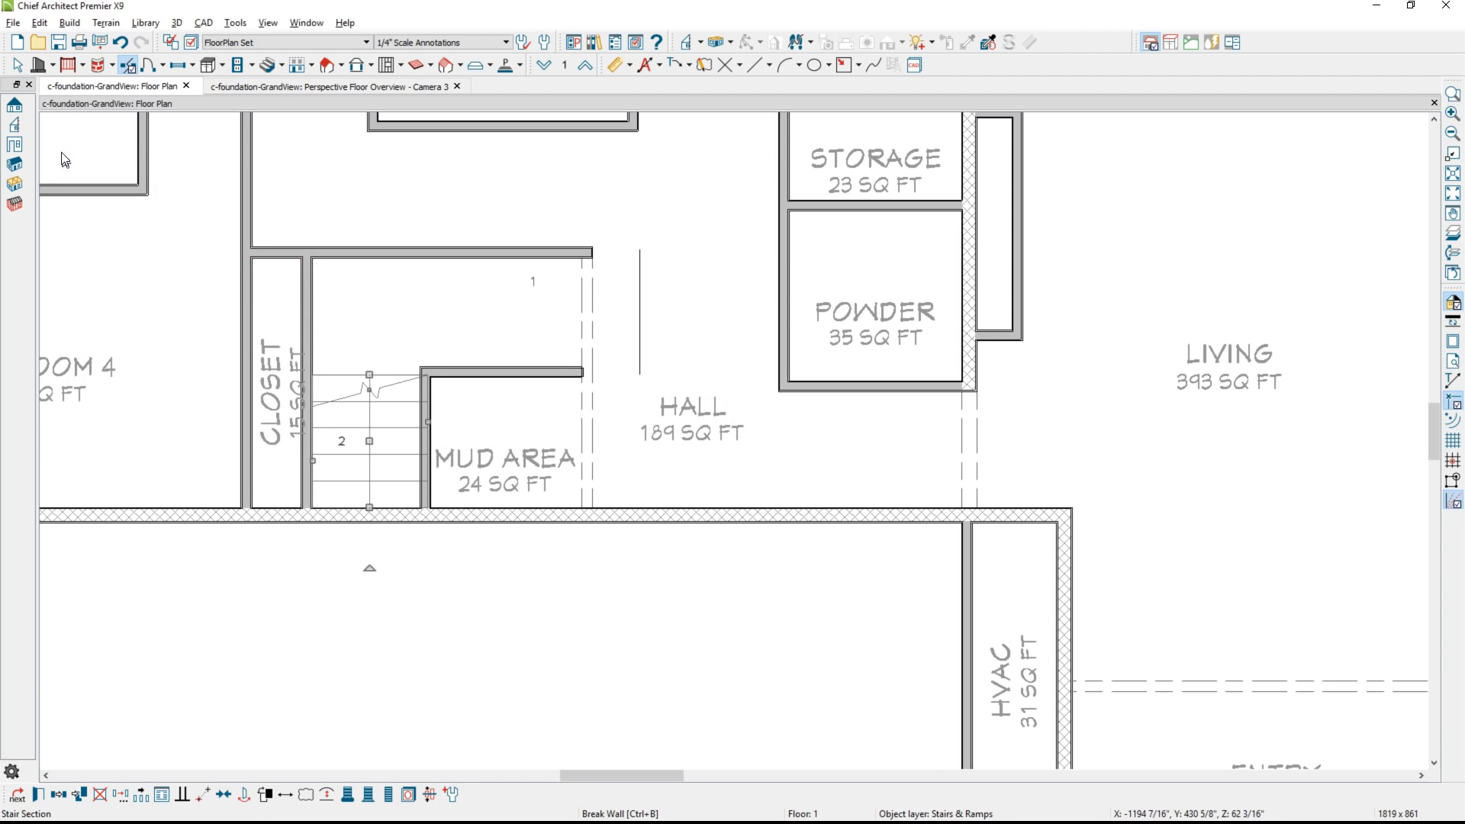
Draw two parallel room dividers across the stairwell between the closet wall and the mud area wall
{"action": "left_click", "coordinate": [52, 65]}
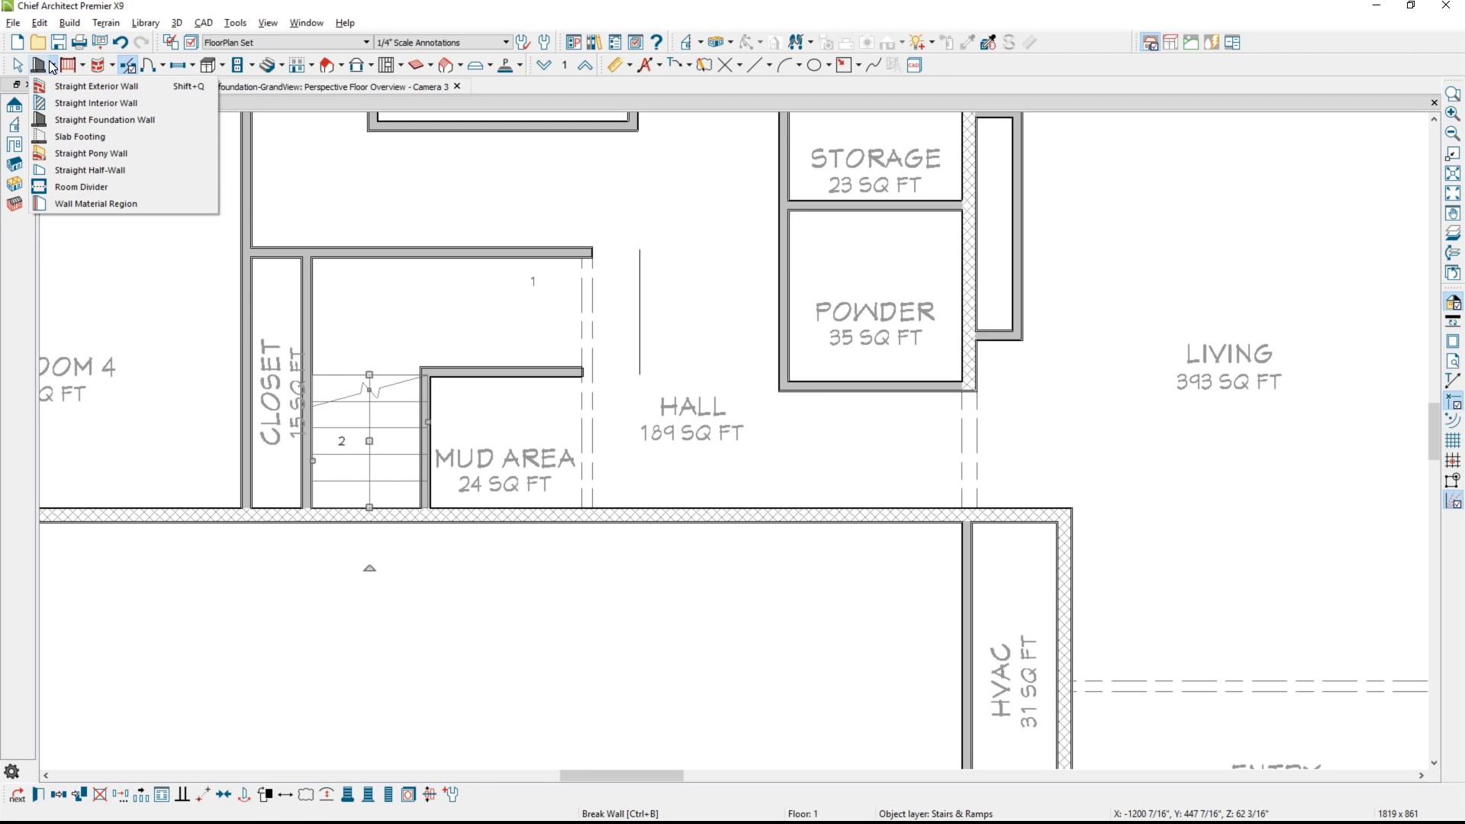
{"action": "left_click", "coordinate": [81, 187]}
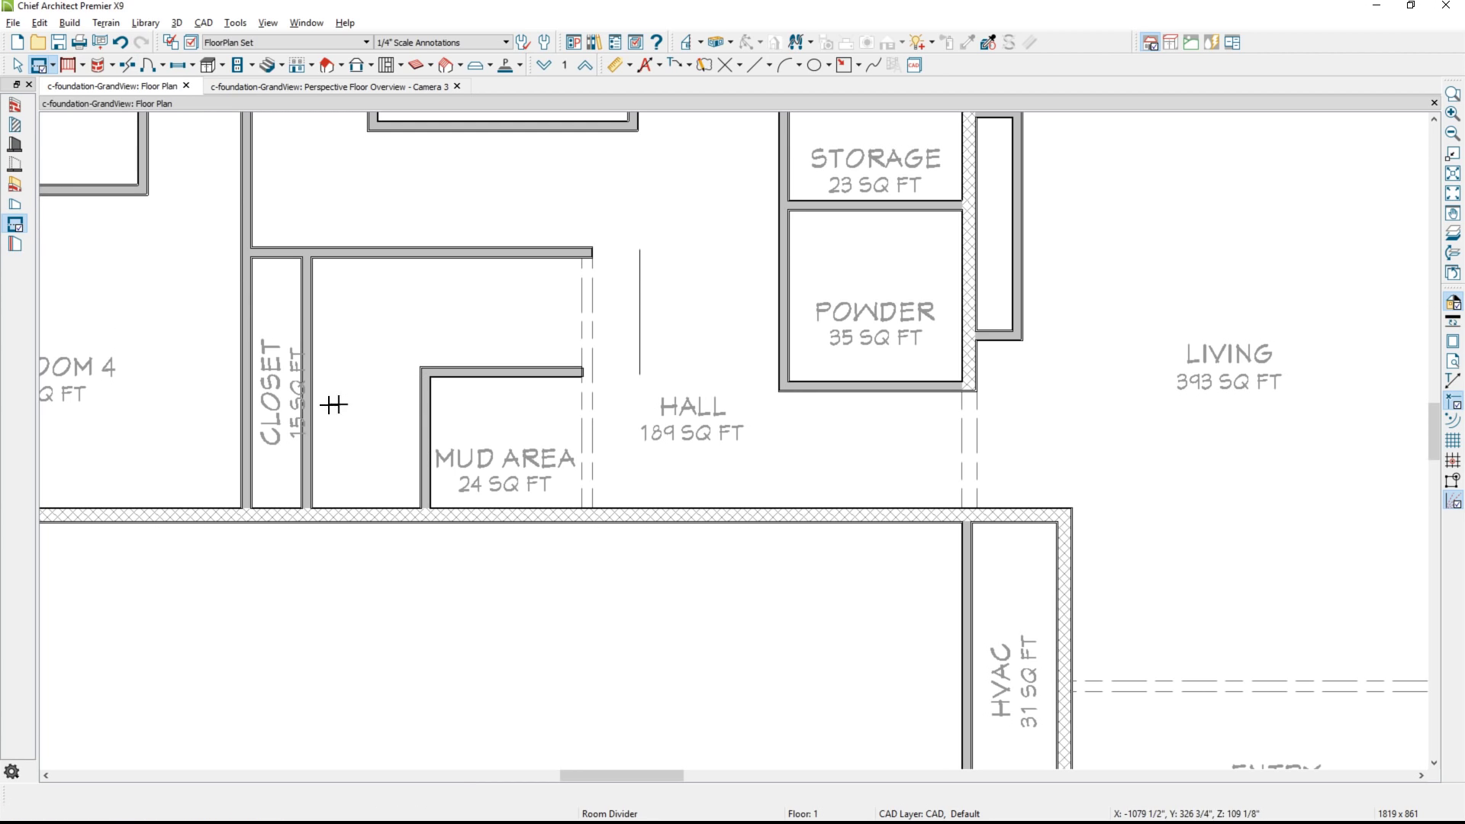
{"action": "left_click_drag", "start_coordinate": [312, 406], "coordinate": [420, 406]}
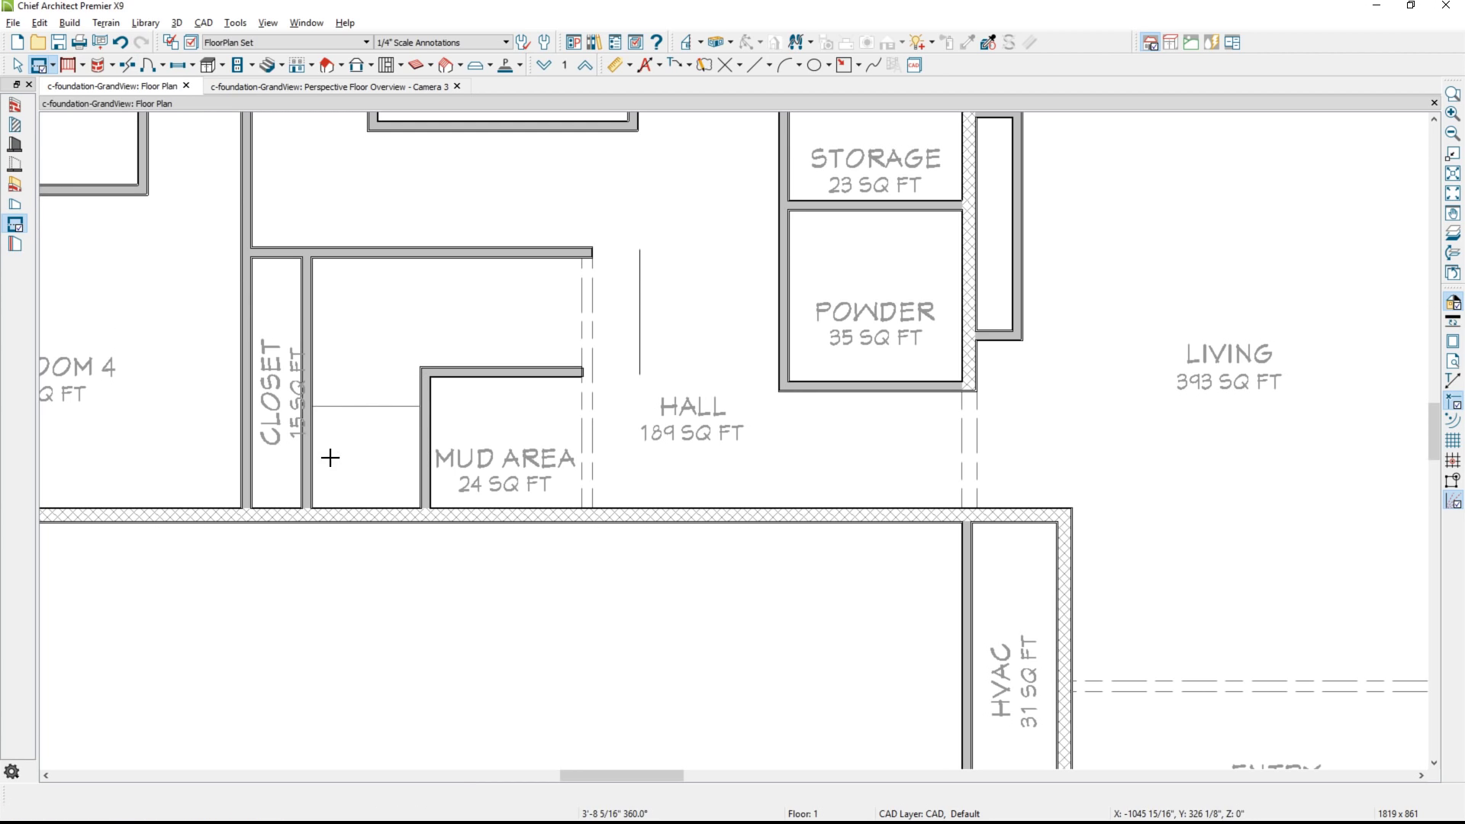
{"action": "left_click_drag", "start_coordinate": [304, 466], "coordinate": [419, 463]}
Set the room type of the small area between the two dividers to Open Below
{"action": "left_click", "coordinate": [392, 451]}
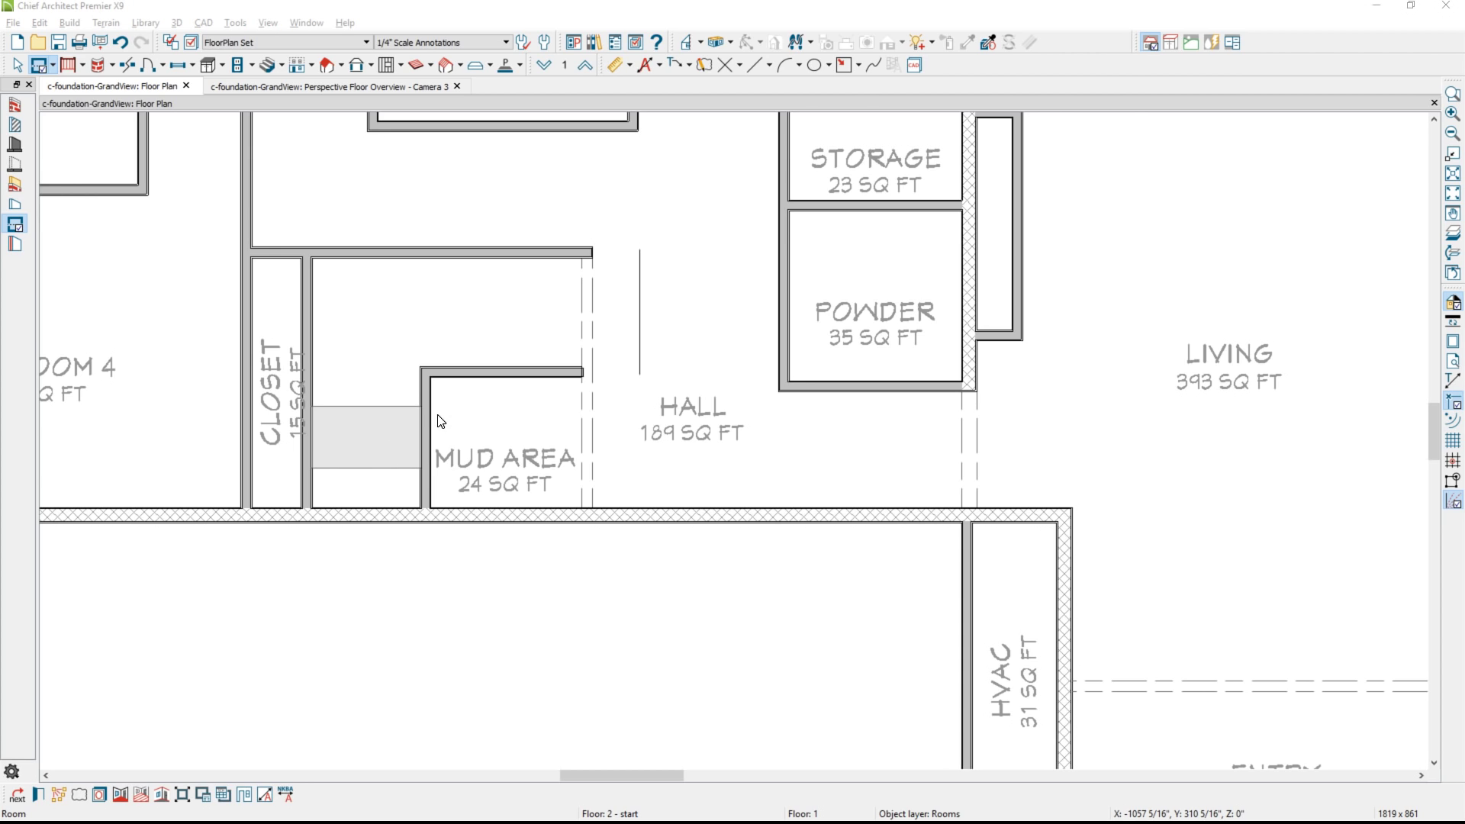
{"action": "key", "text": "ctrl+e"}
{"action": "left_click", "coordinate": [750, 109]}
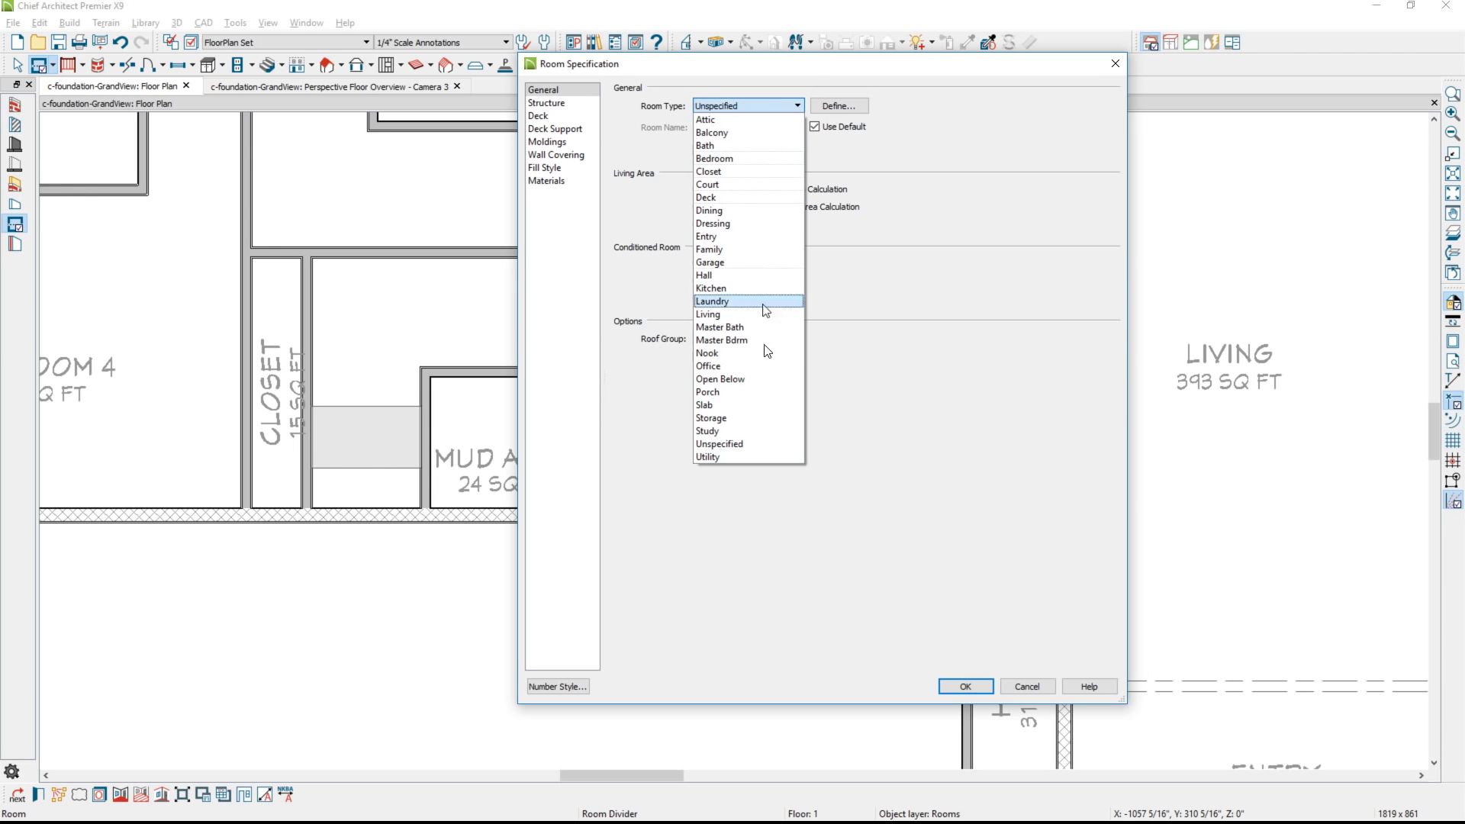
{"action": "left_click", "coordinate": [765, 387]}
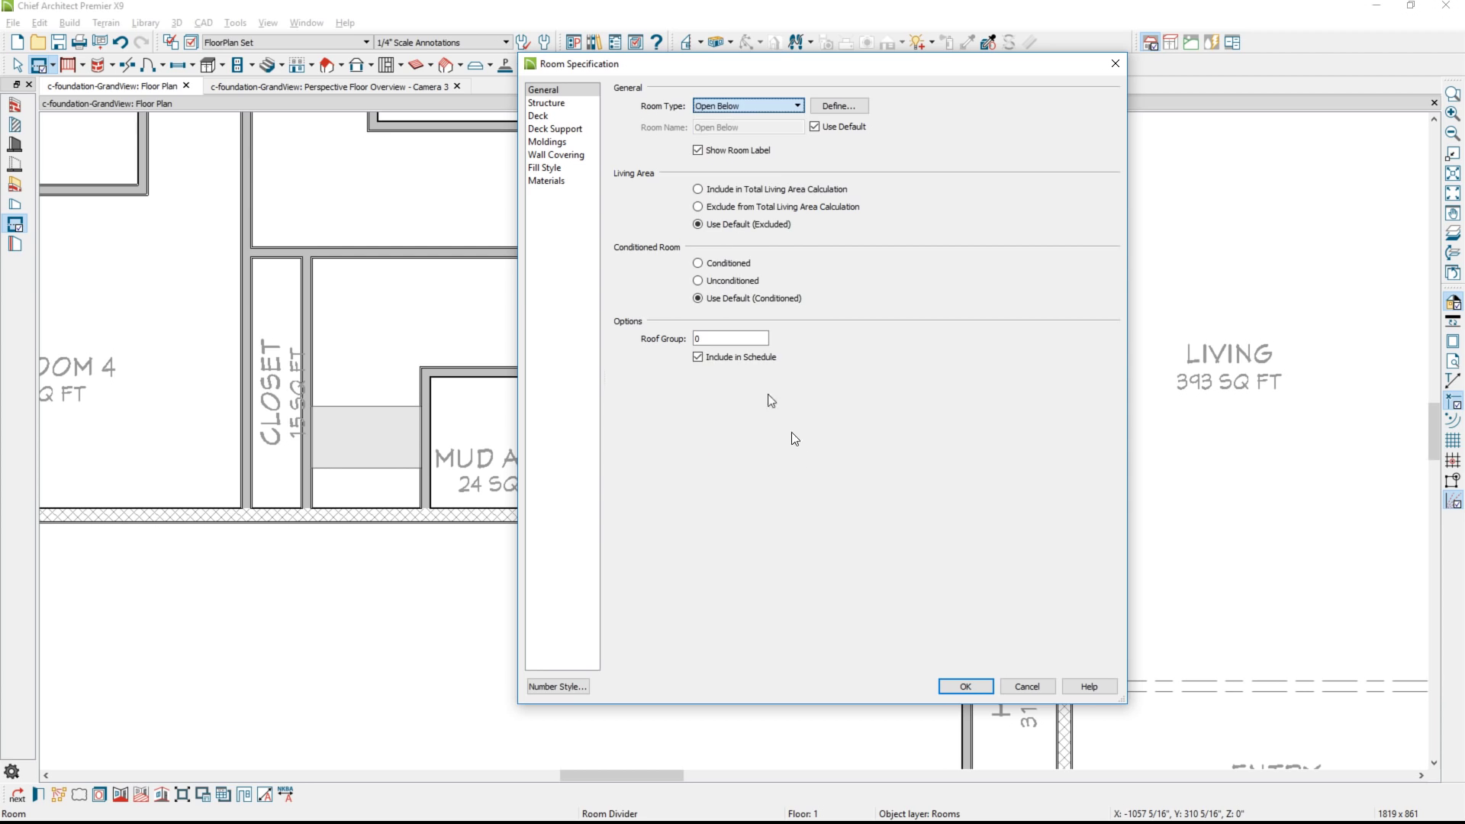
{"action": "left_click", "coordinate": [968, 685]}
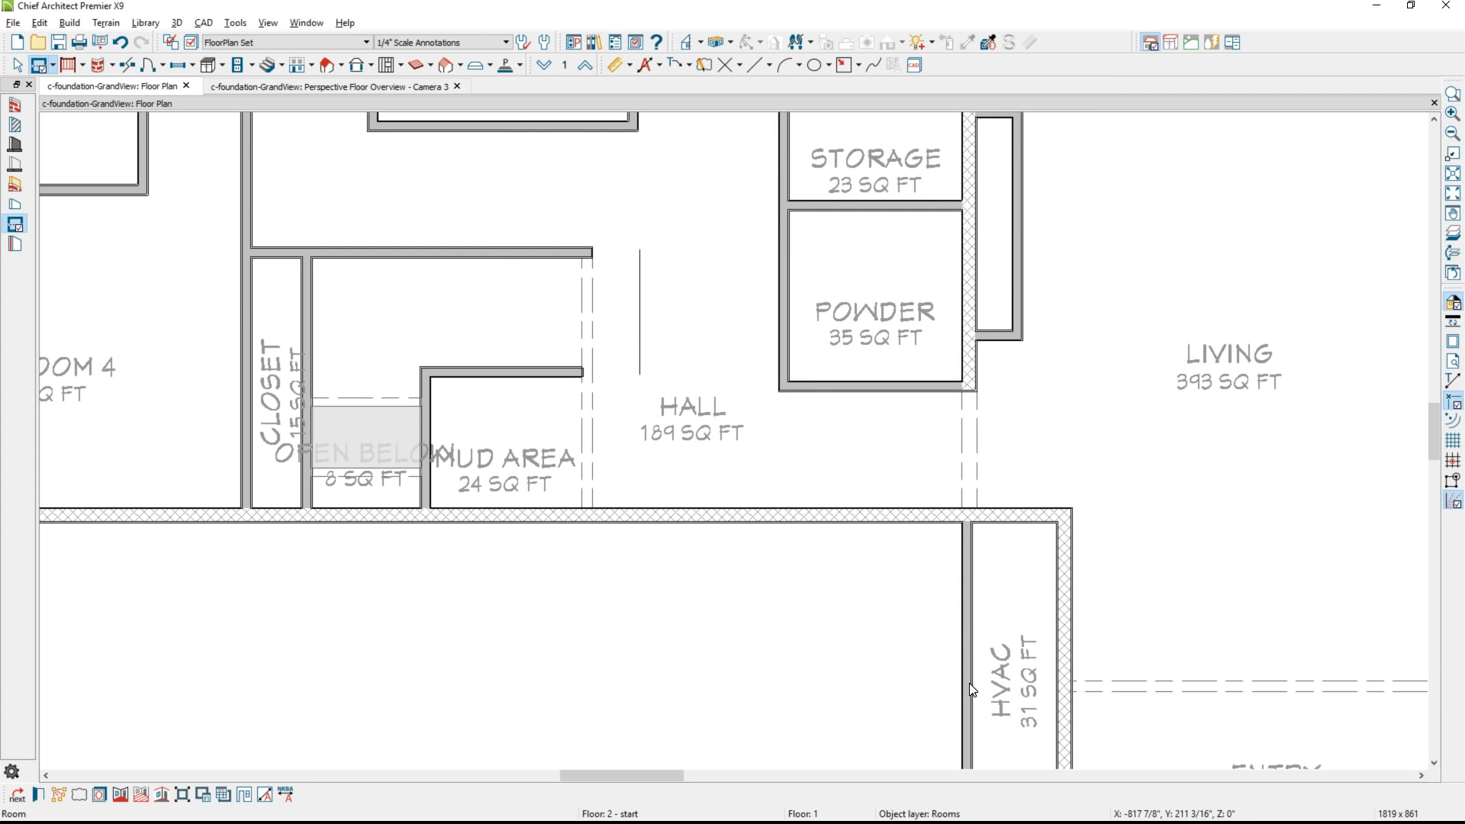
Display the foundation level with the "Framing, Floor Set" layer set and automatically build the floor and ceiling framing
{"action": "key", "text": "Page_Down"}
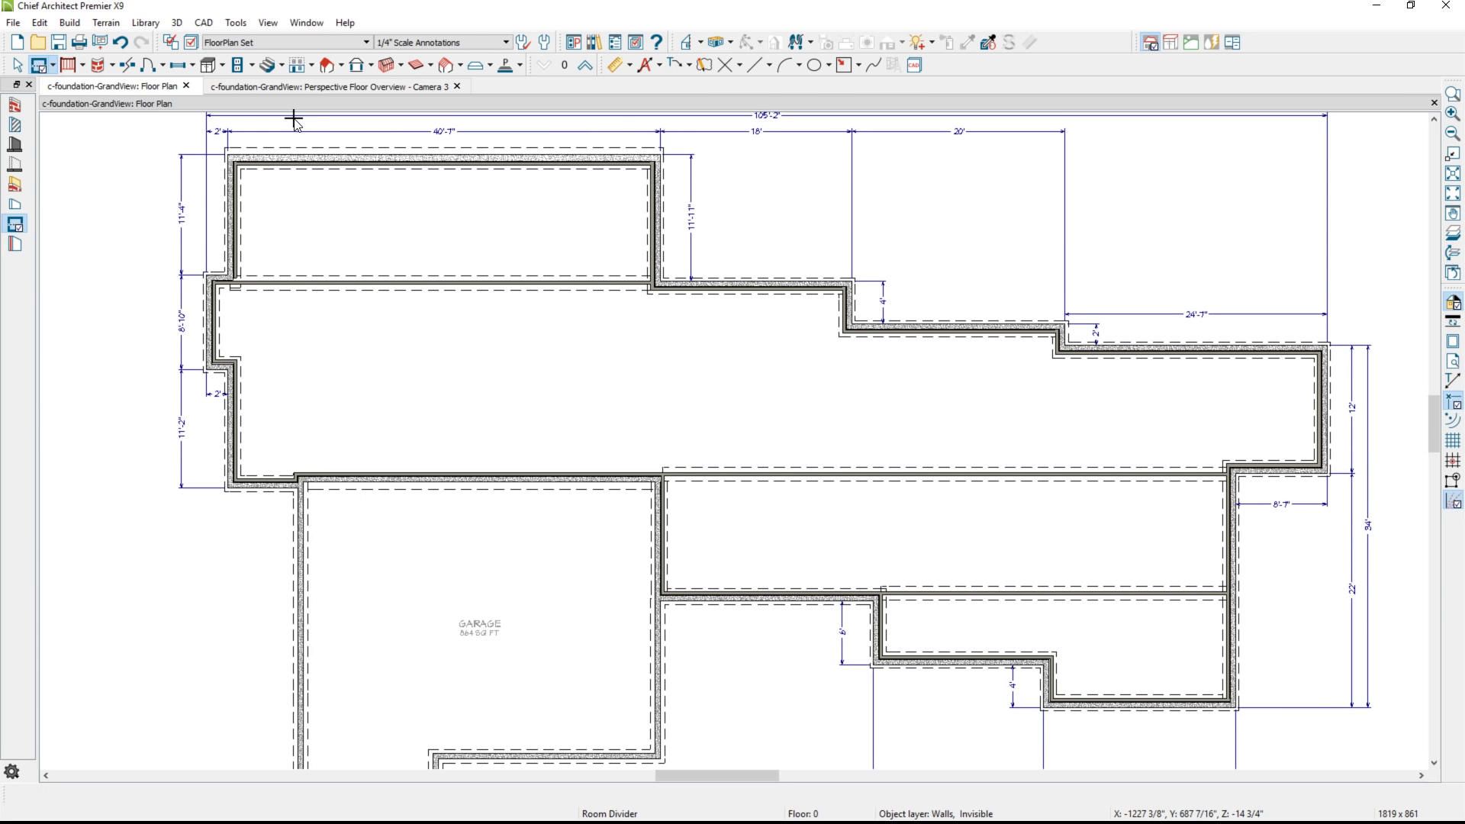
{"action": "left_click", "coordinate": [294, 45]}
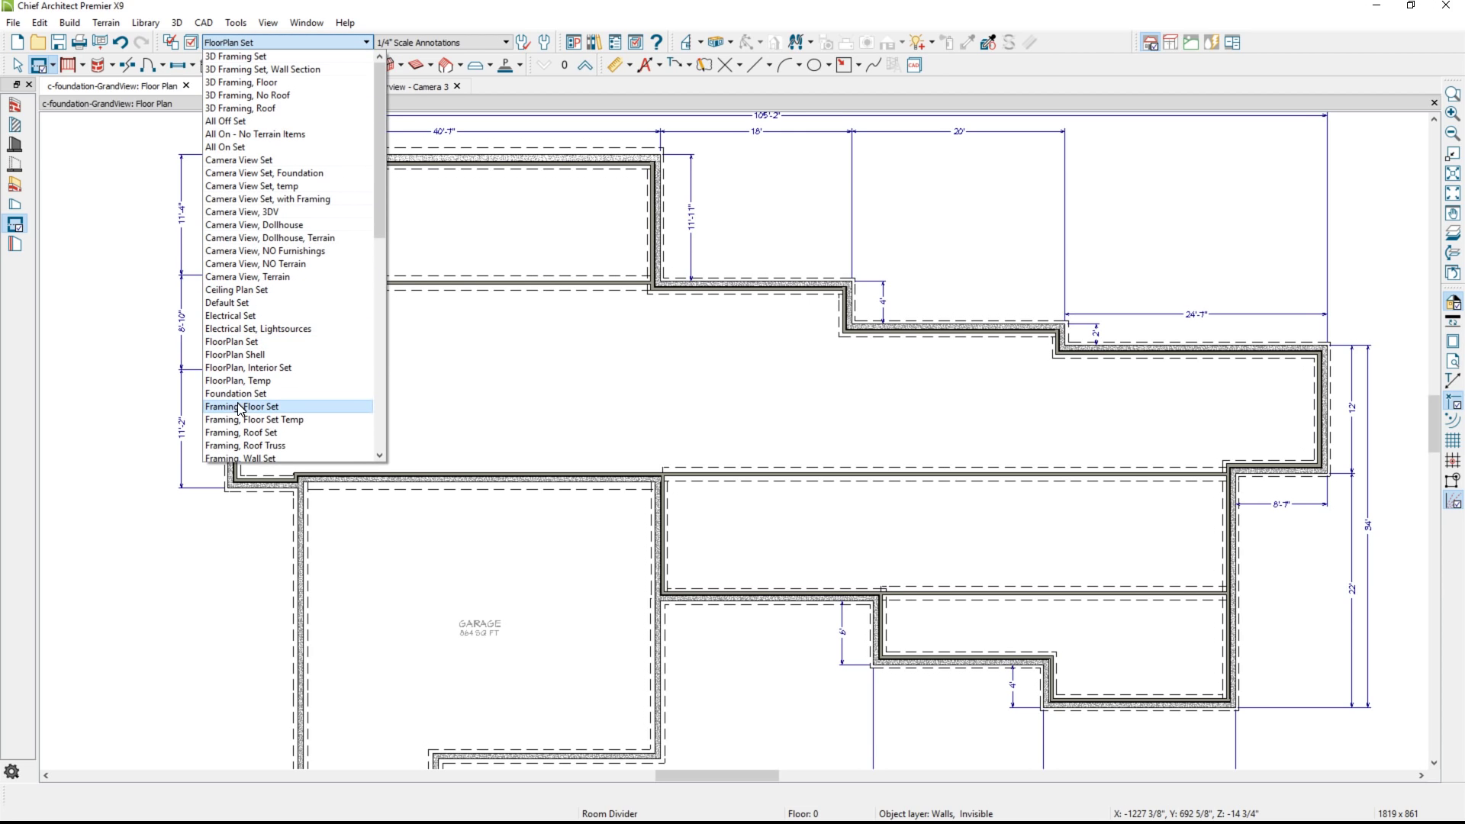
{"action": "left_click", "coordinate": [272, 407]}
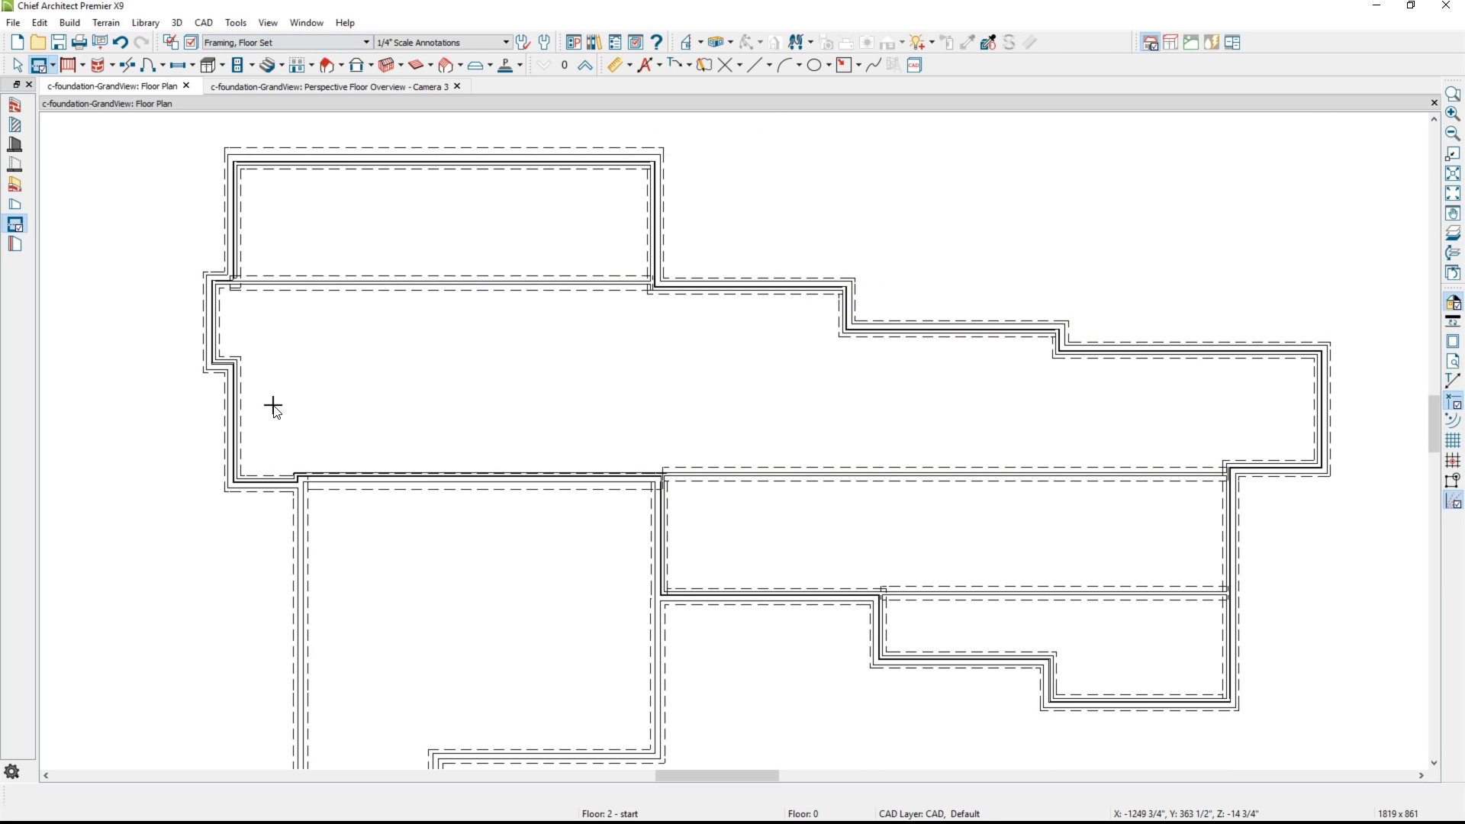
{"action": "left_click", "coordinate": [73, 22]}
{"action": "mouse_move", "coordinate": [95, 174]}
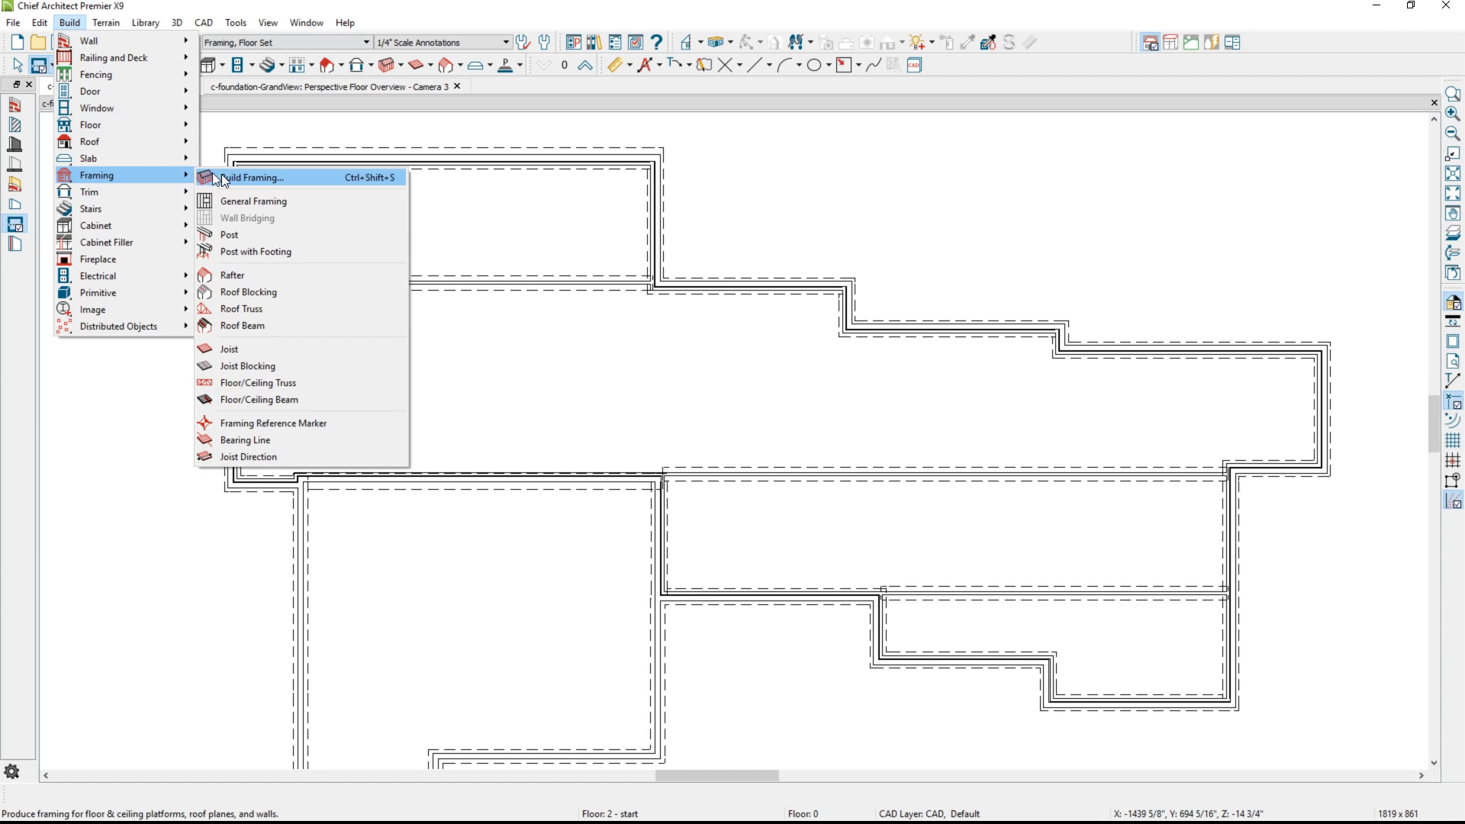
{"action": "left_click", "coordinate": [244, 174]}
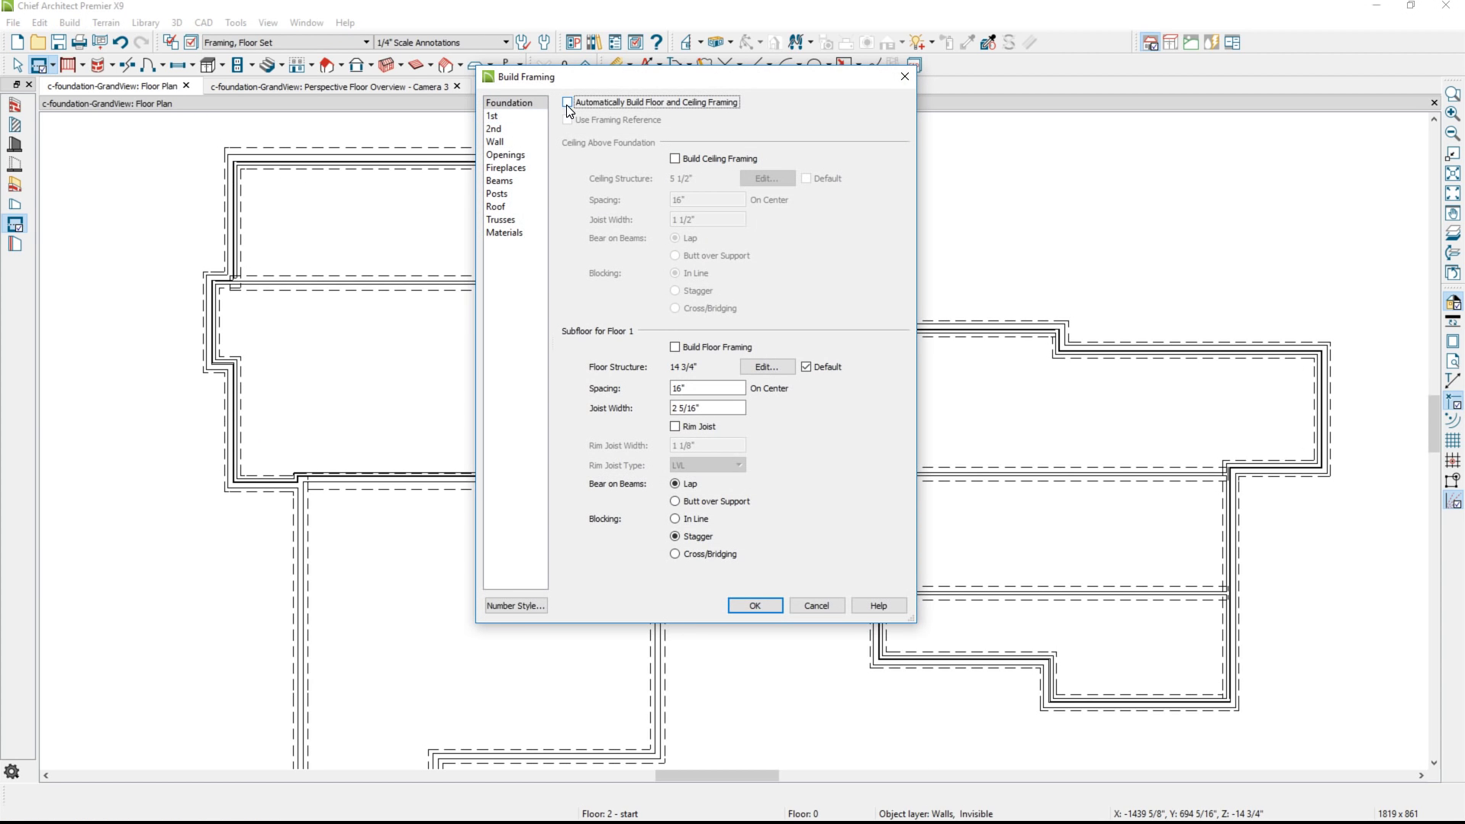
{"action": "left_click", "coordinate": [662, 104]}
{"action": "left_click", "coordinate": [770, 607]}
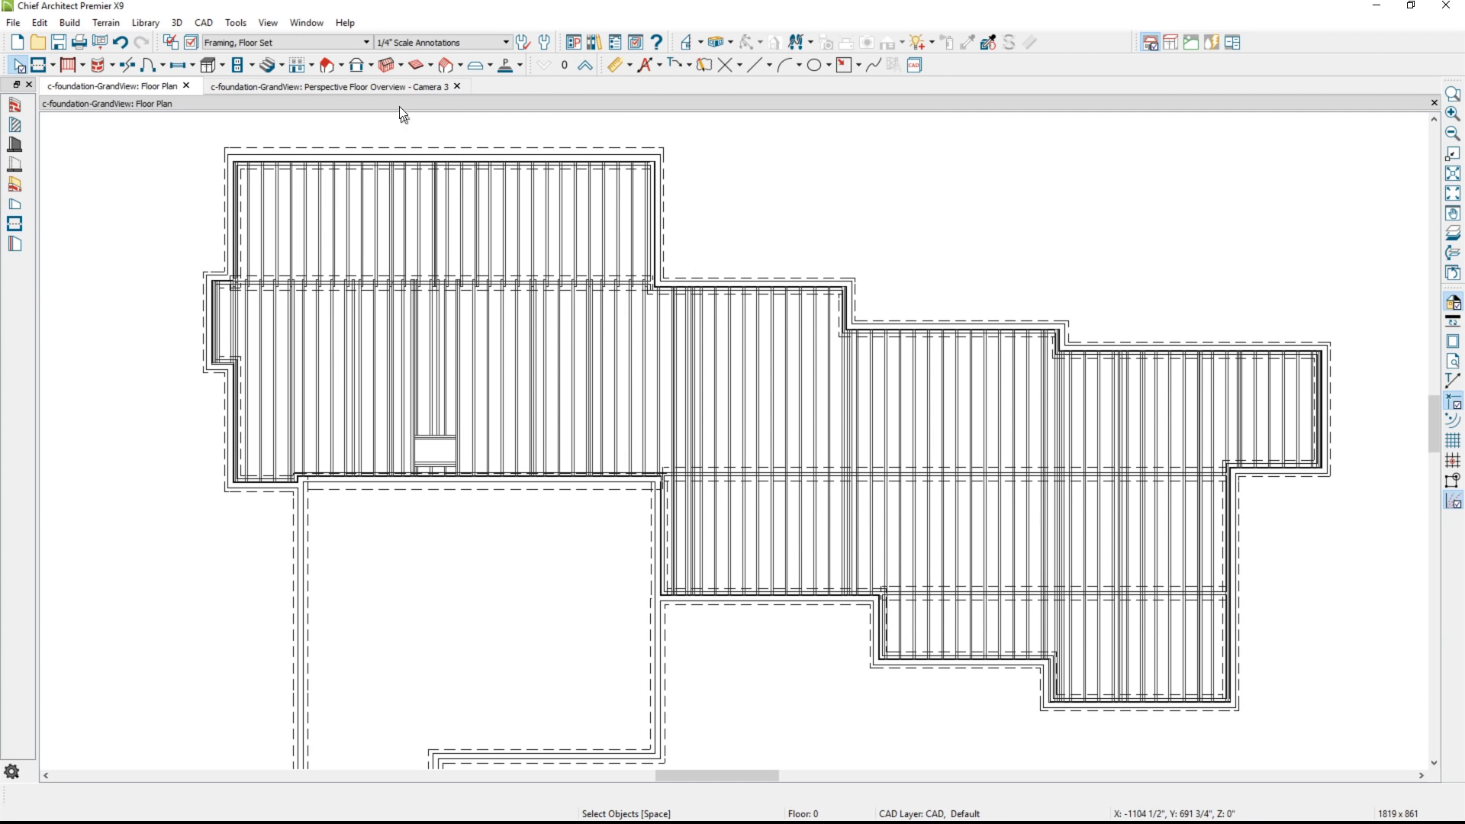
Draw three bearing lines along the interior cripple walls so the floor joists break over them
{"action": "left_click", "coordinate": [402, 85]}
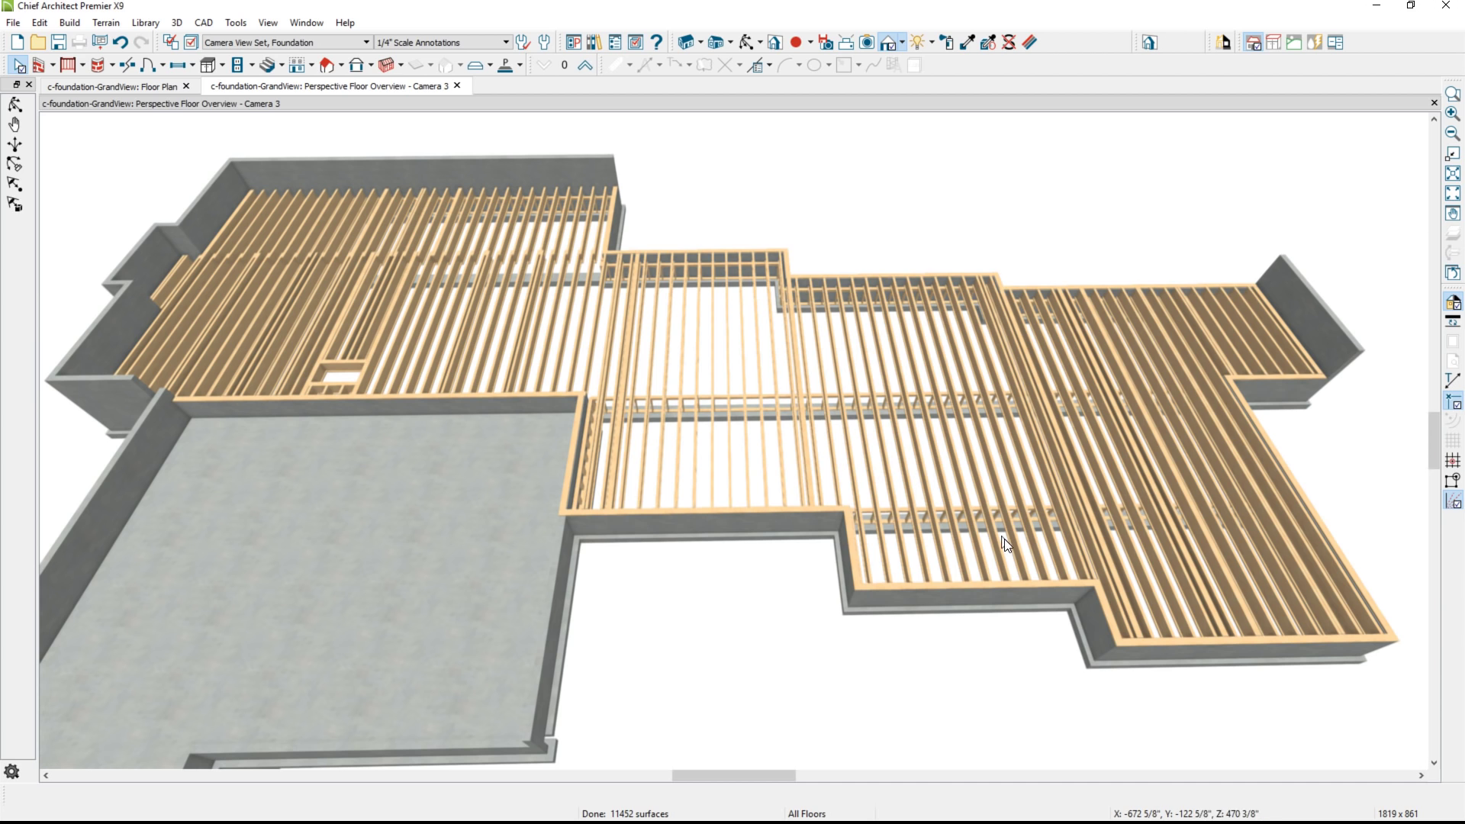
{"action": "scroll", "coordinate": [1000, 532], "scroll_direction": "up", "scroll_amount": 5}
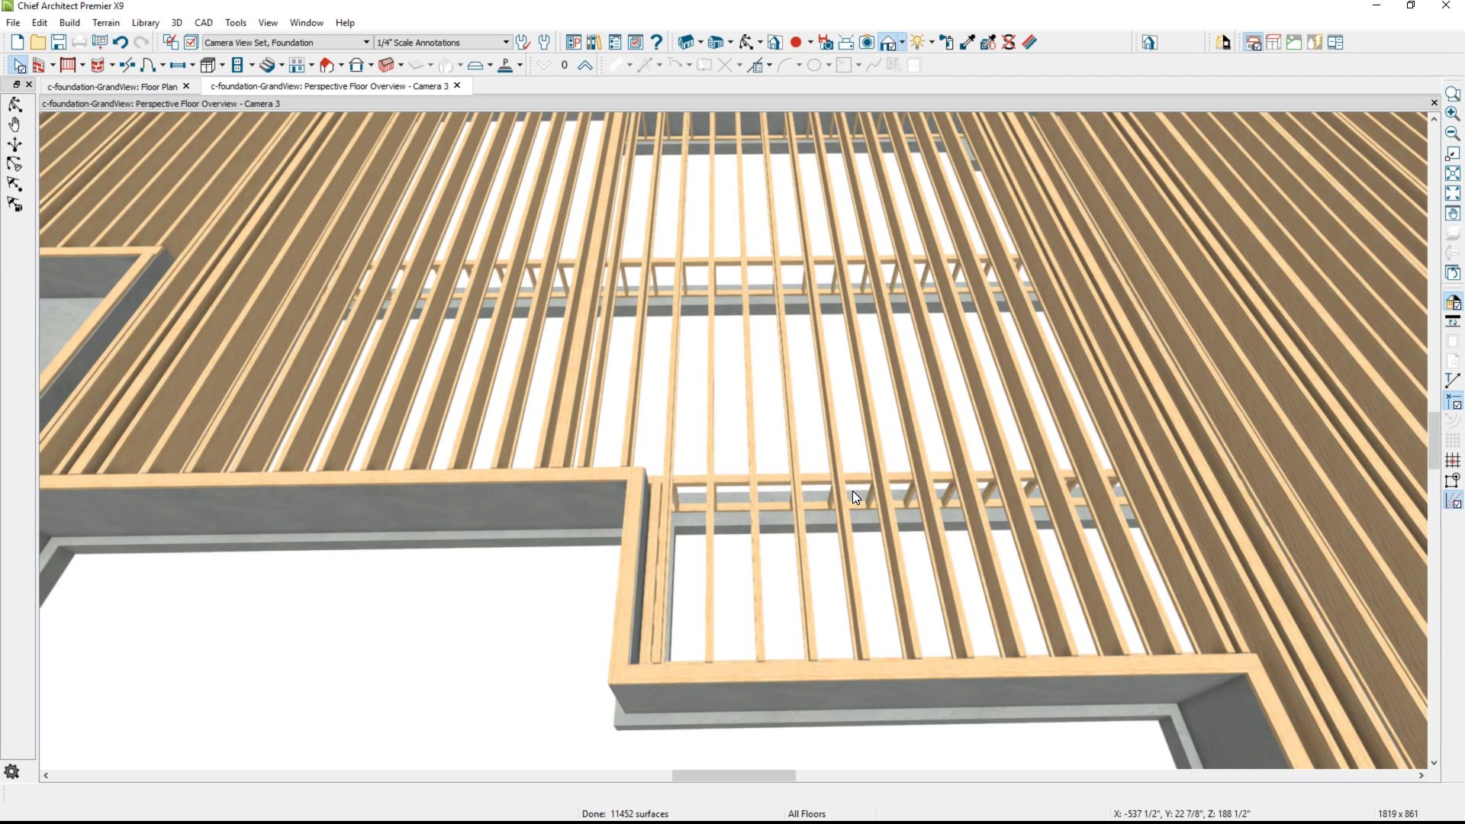
{"action": "left_click", "coordinate": [89, 86]}
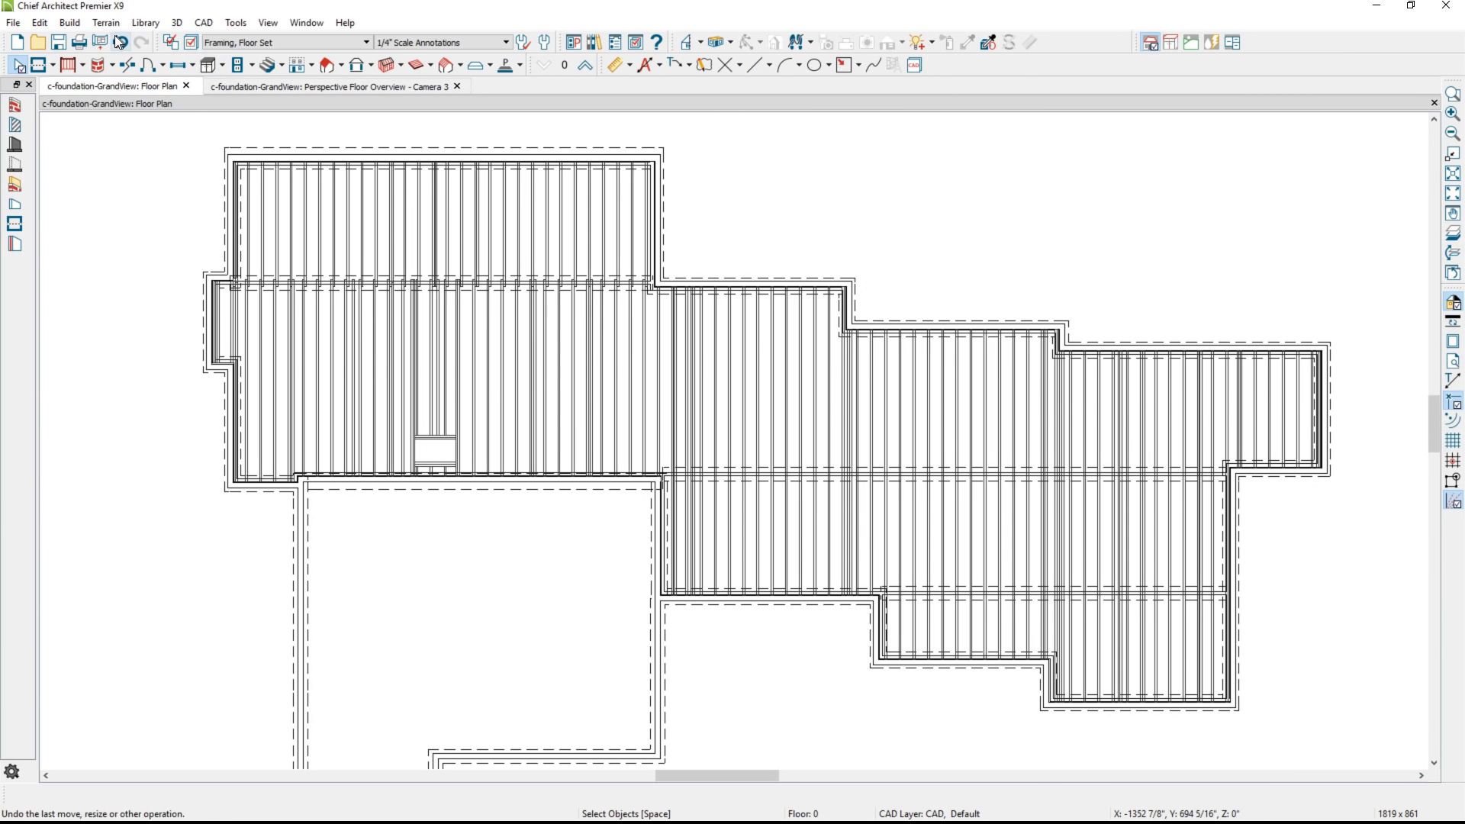
{"action": "left_click", "coordinate": [69, 23]}
{"action": "mouse_move", "coordinate": [114, 174]}
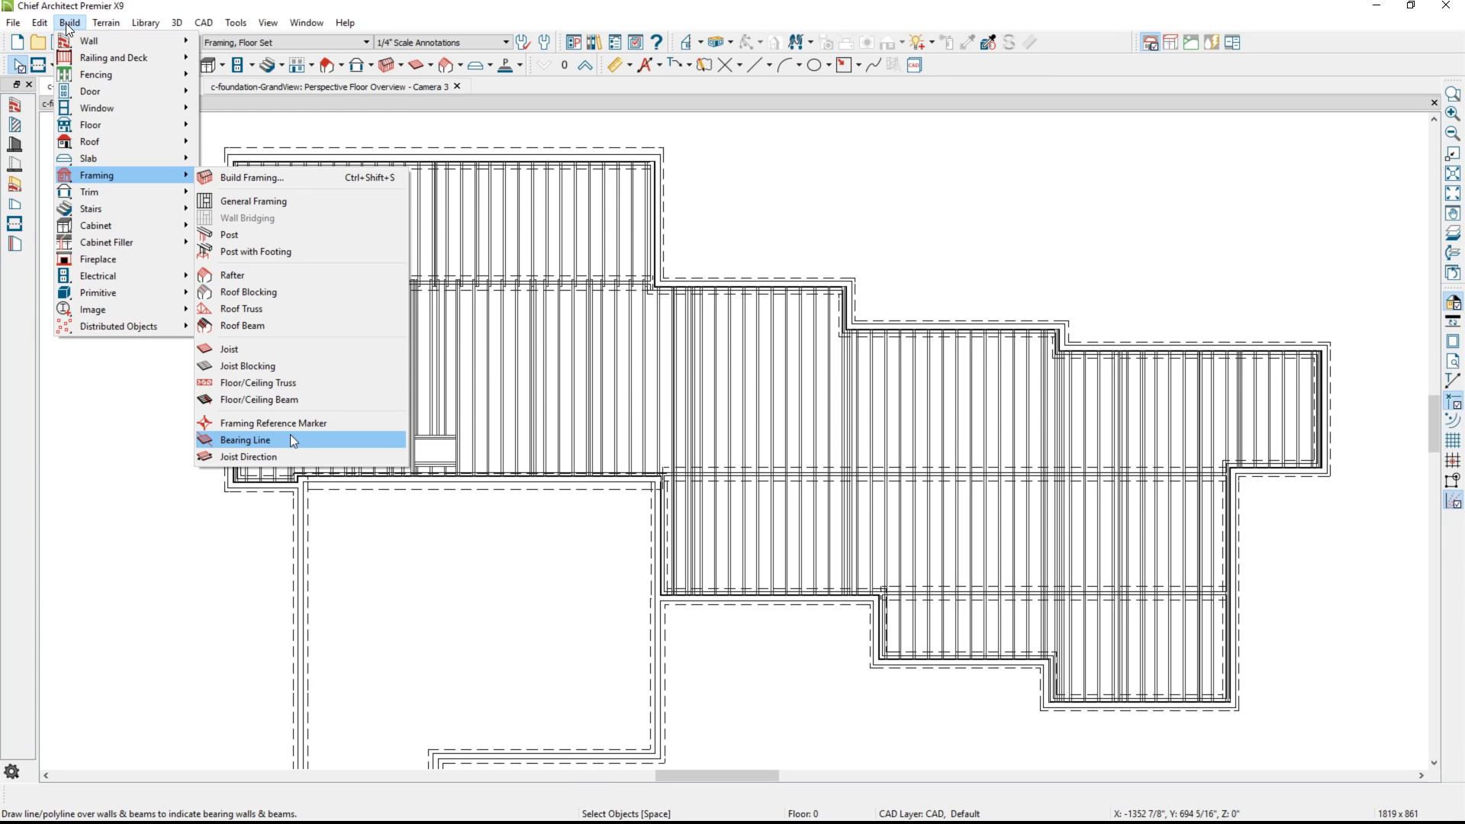
{"action": "left_click", "coordinate": [292, 439]}
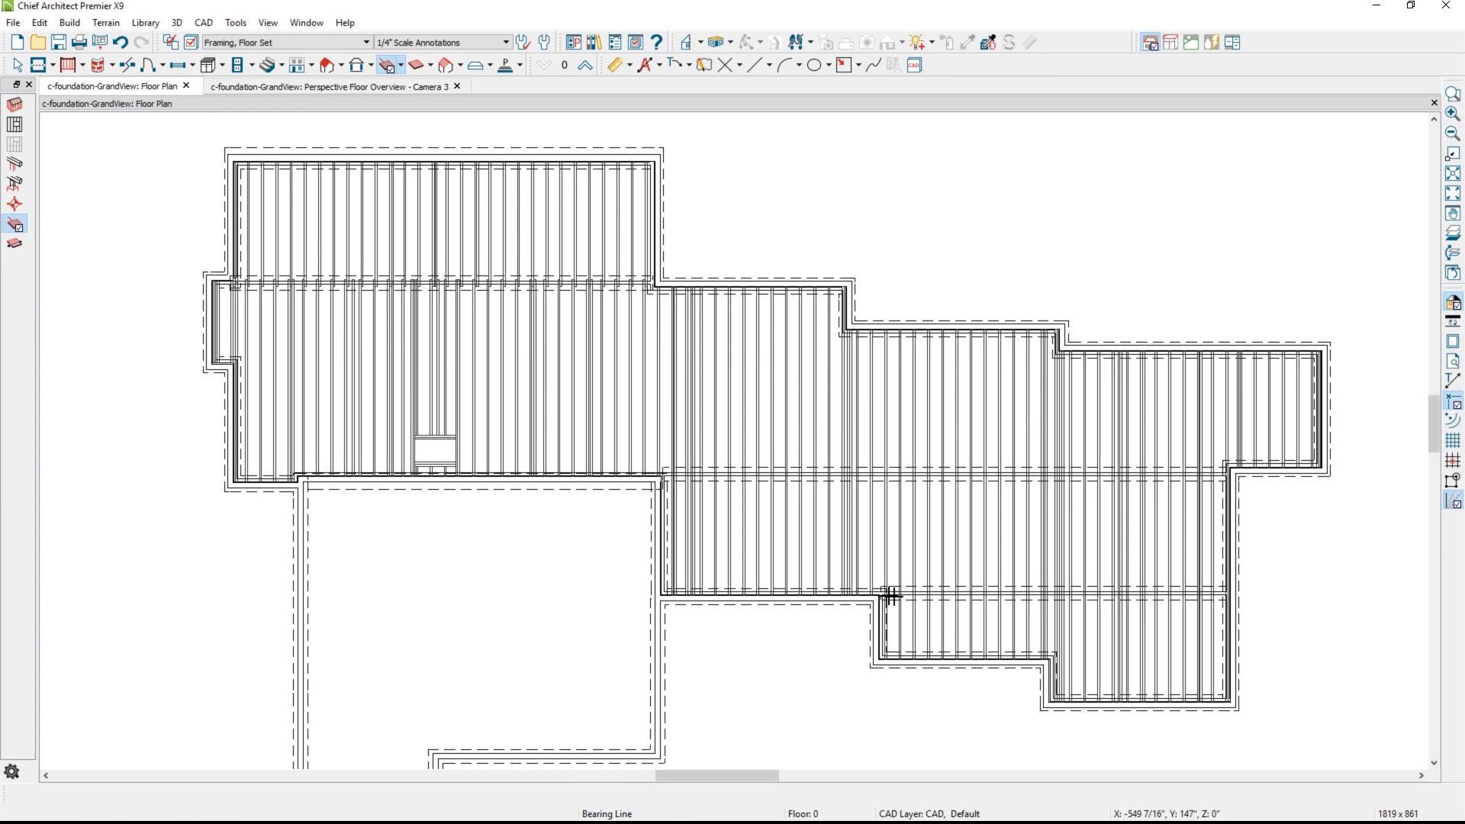
{"action": "left_click_drag", "start_coordinate": [880, 596], "coordinate": [1265, 608]}
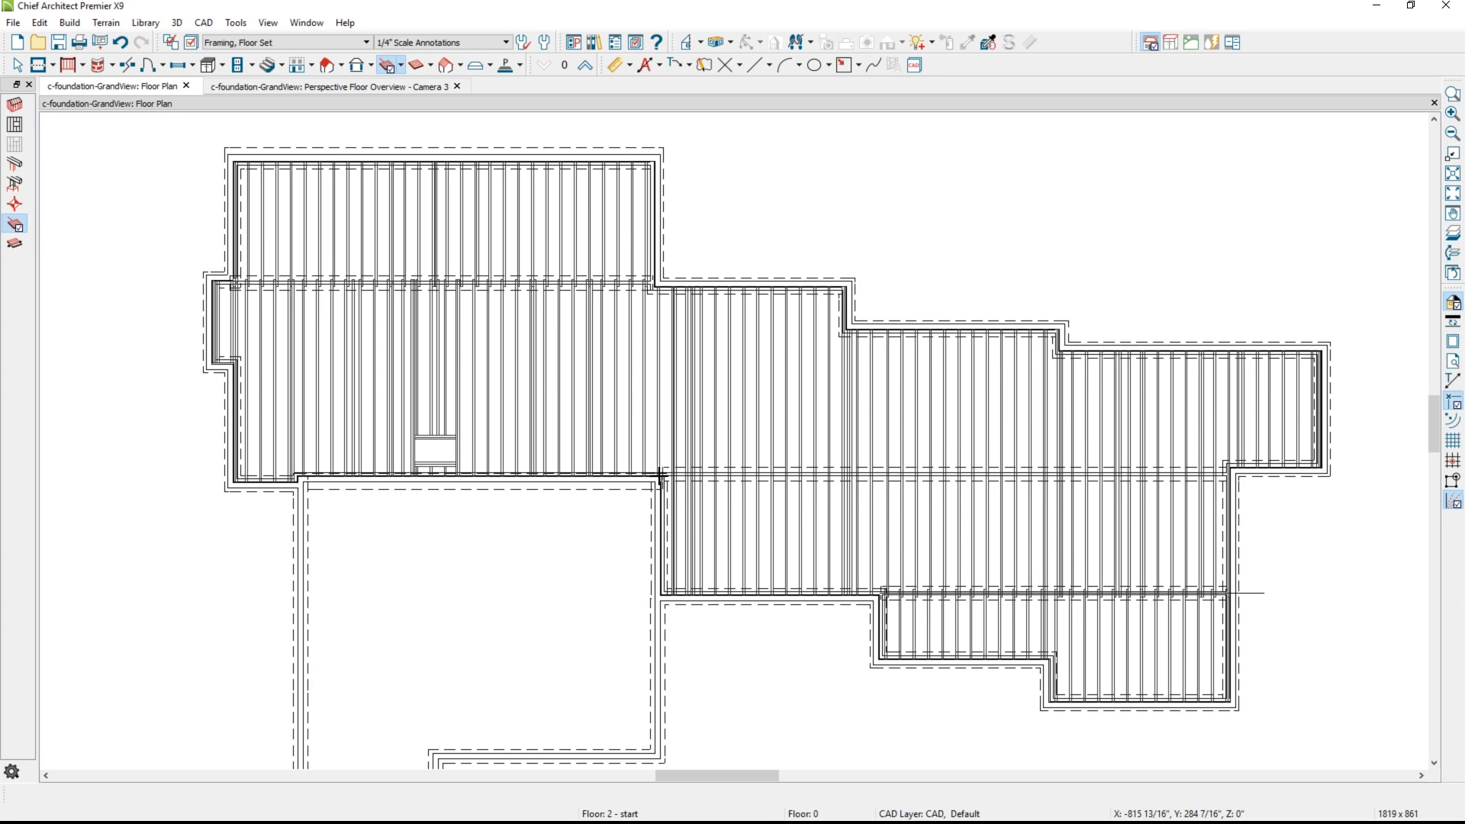
{"action": "left_click_drag", "start_coordinate": [654, 475], "coordinate": [1224, 477]}
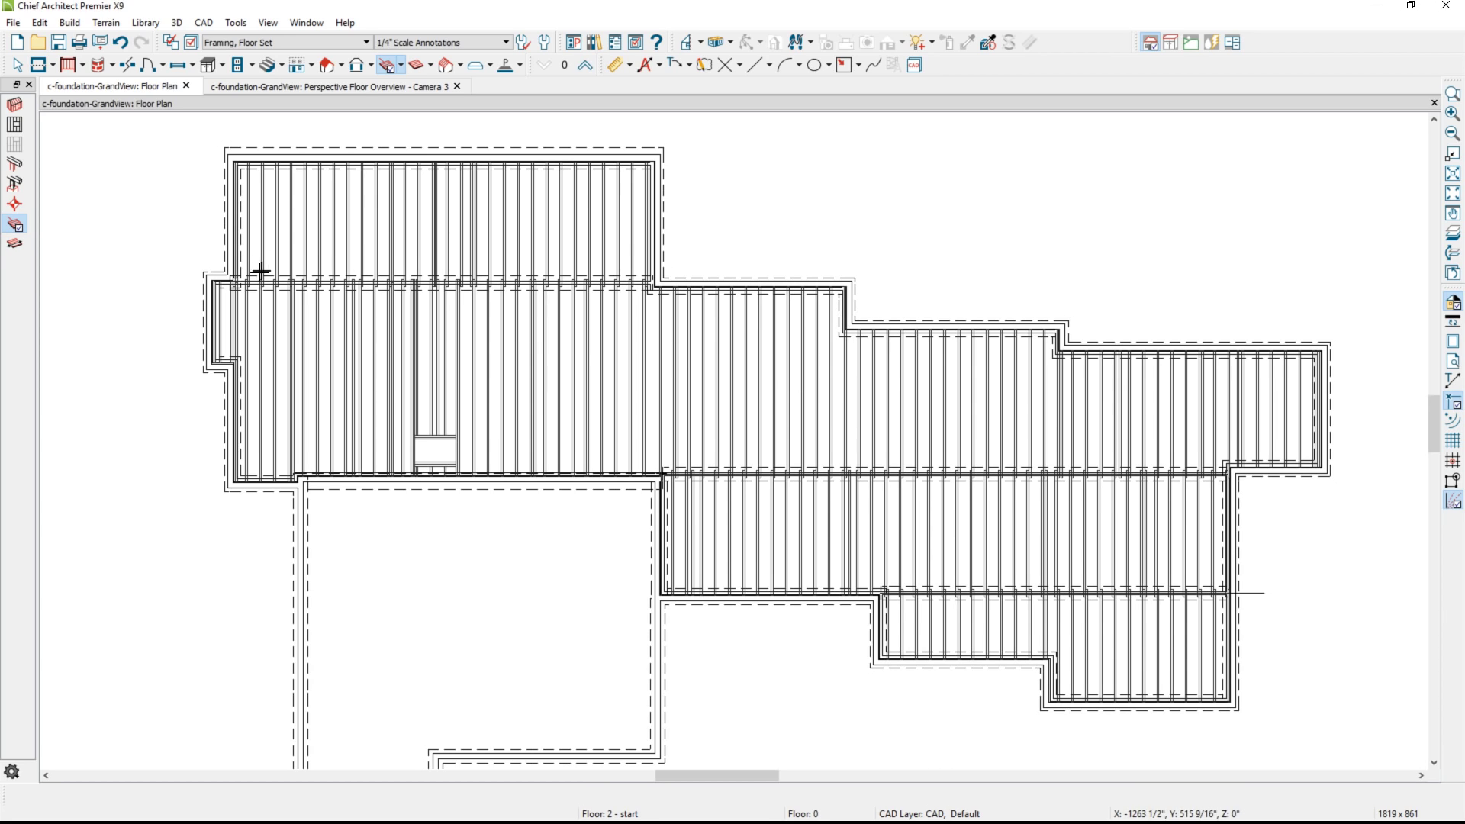
{"action": "left_click_drag", "start_coordinate": [233, 281], "coordinate": [655, 286]}
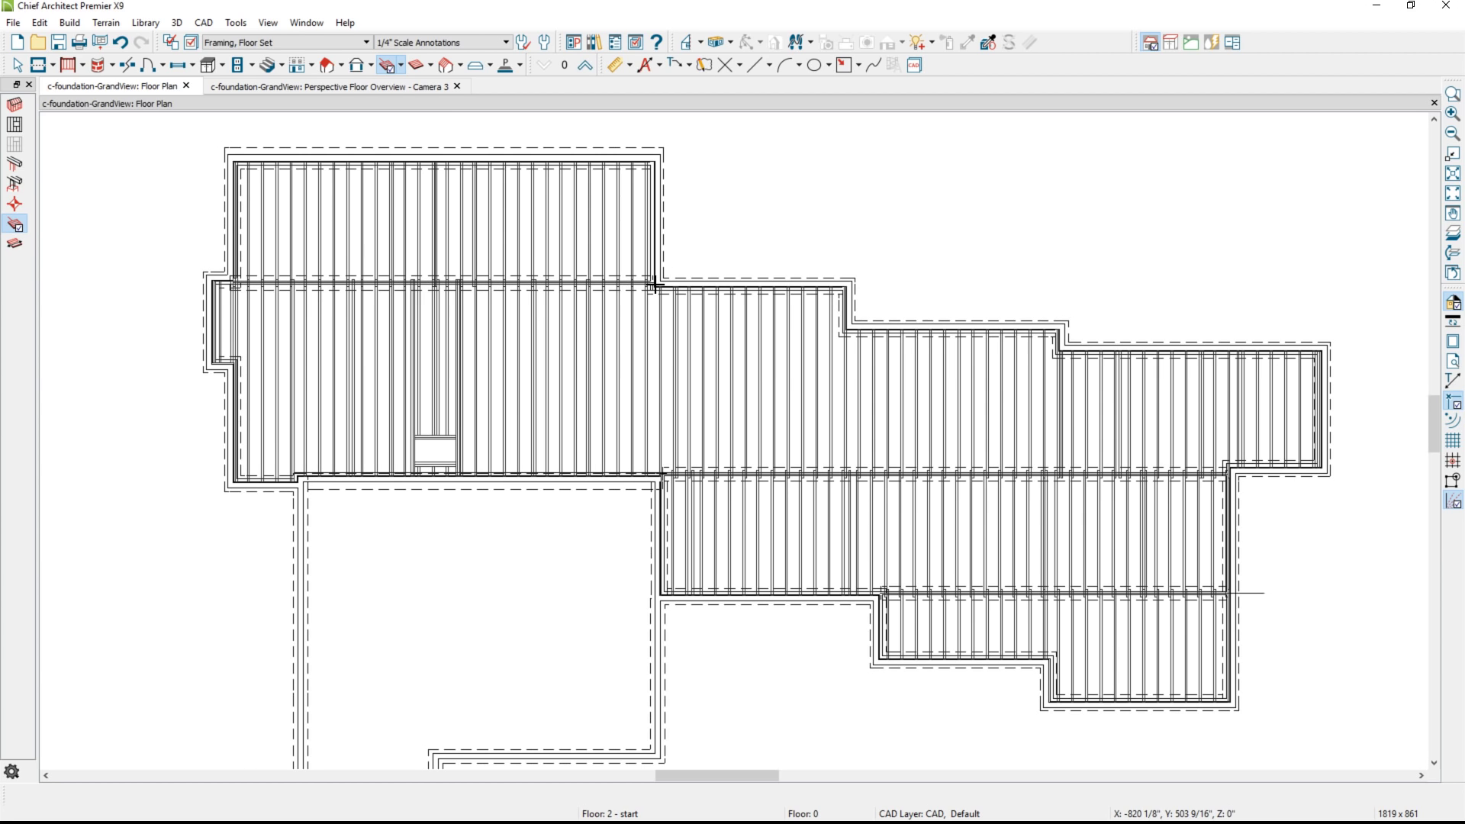
Examine the floor joists over the bearing lines and around the crawlspace opening in the 3D floor overview
{"action": "left_click", "coordinate": [371, 86]}
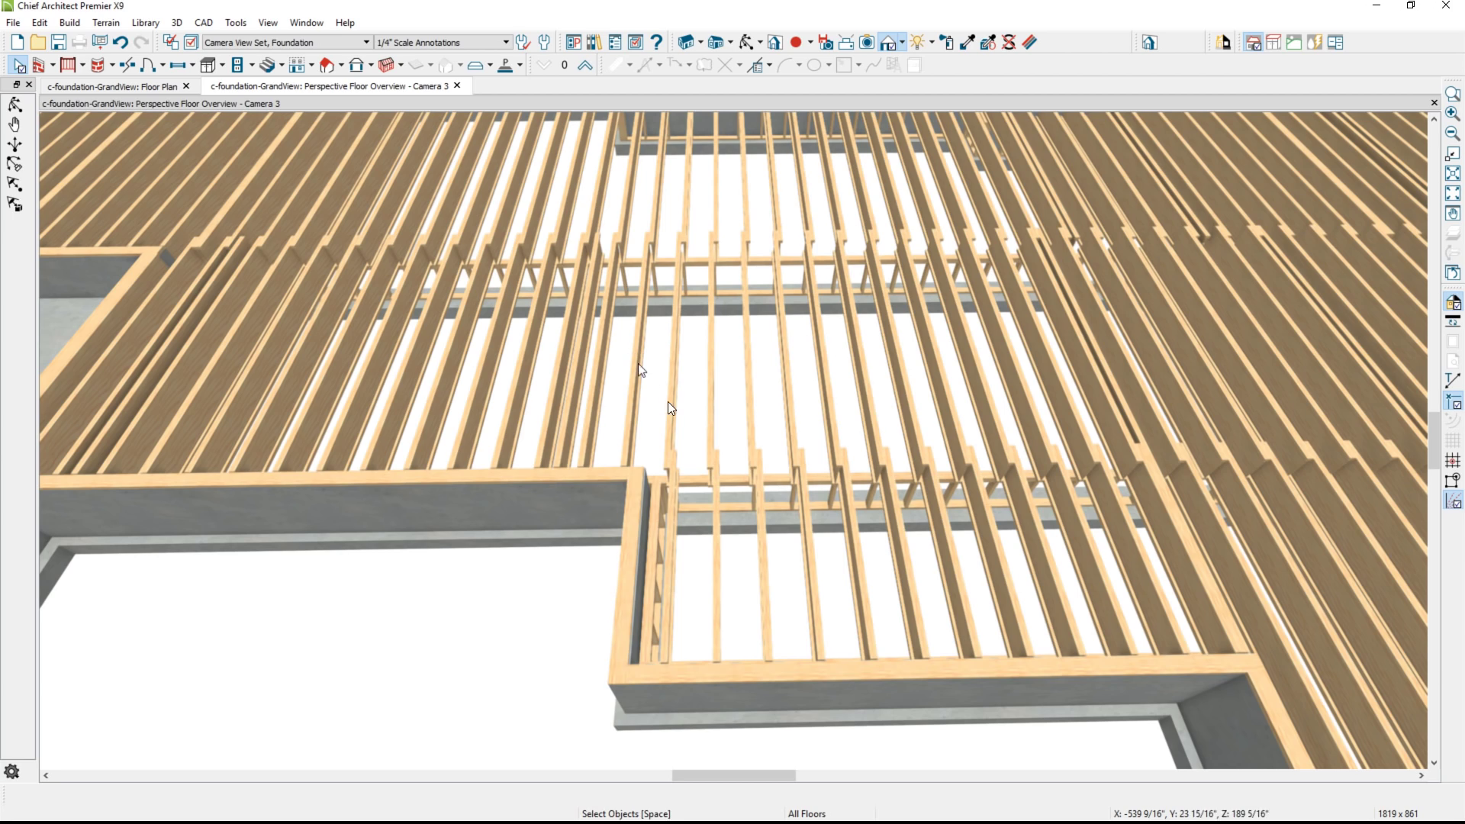
{"action": "scroll", "coordinate": [671, 408], "scroll_direction": "down", "scroll_amount": 3}
{"action": "middle_click_drag", "start_coordinate": [624, 387], "coordinate": [1097, 618]}
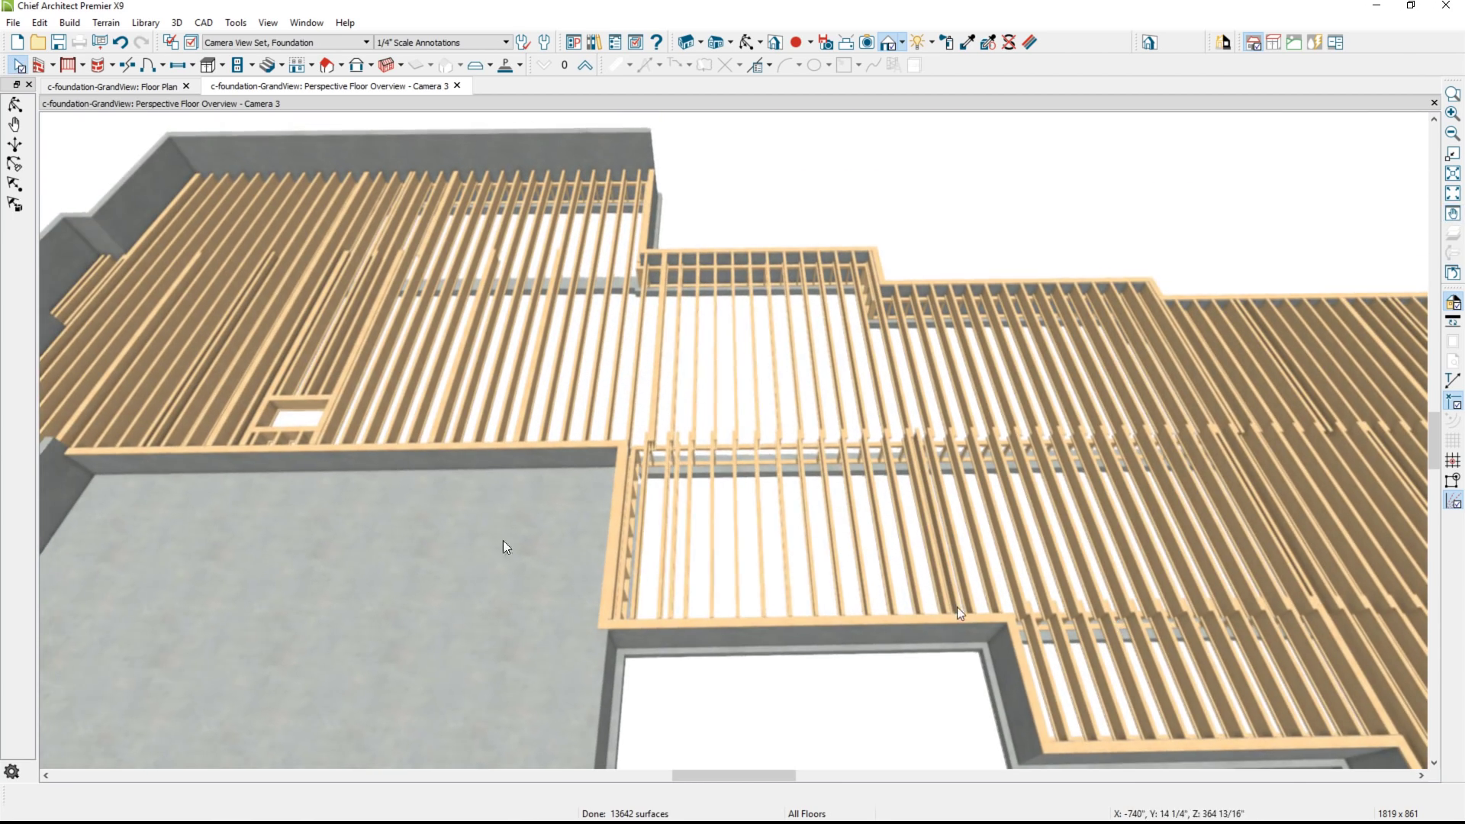
{"action": "scroll", "coordinate": [272, 406], "scroll_direction": "up", "scroll_amount": 3}
{"action": "scroll", "coordinate": [271, 406], "scroll_direction": "up", "scroll_amount": 1}
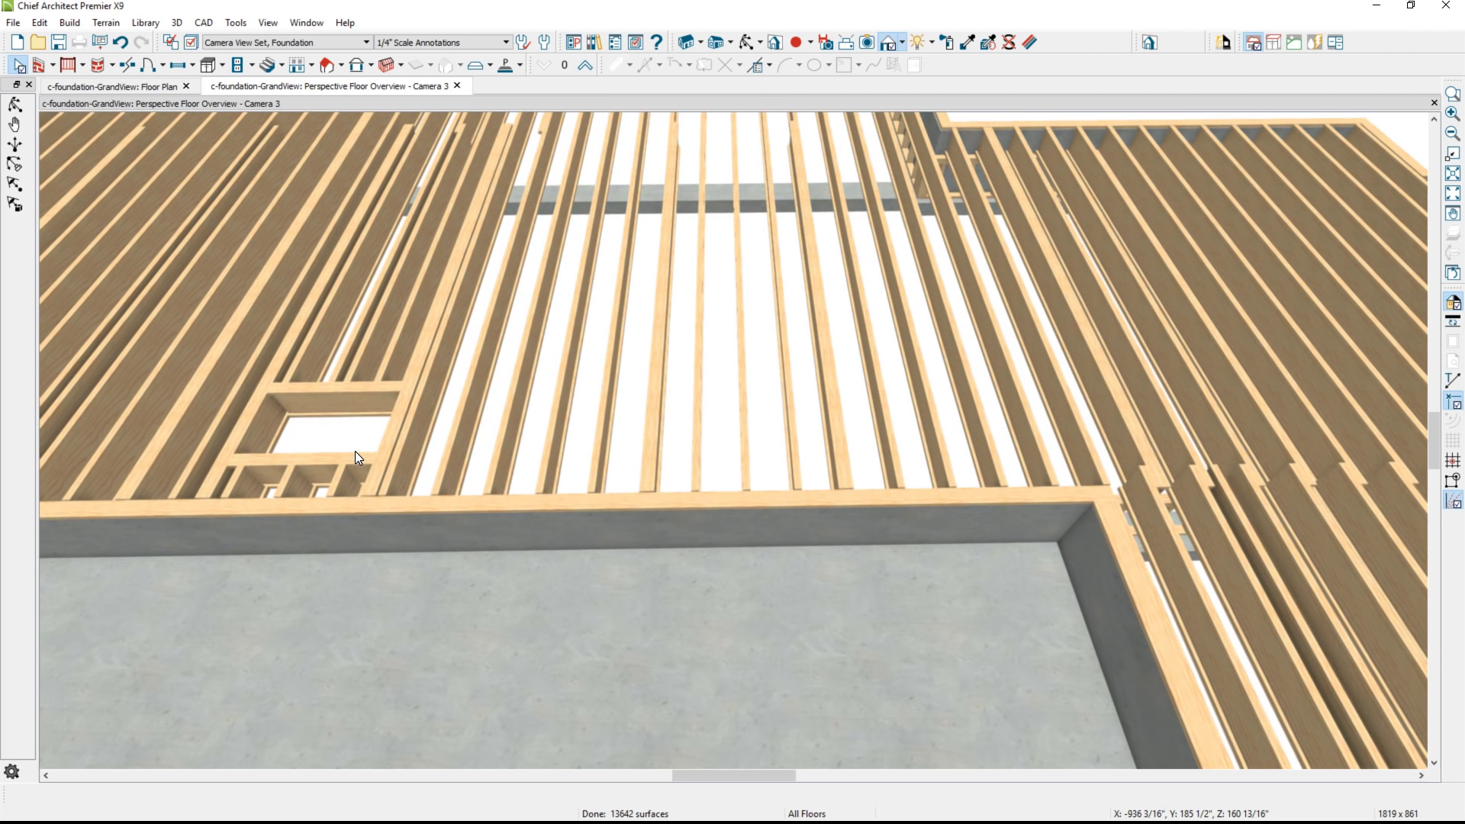
{"action": "scroll", "coordinate": [355, 450], "scroll_direction": "down", "scroll_amount": 2}
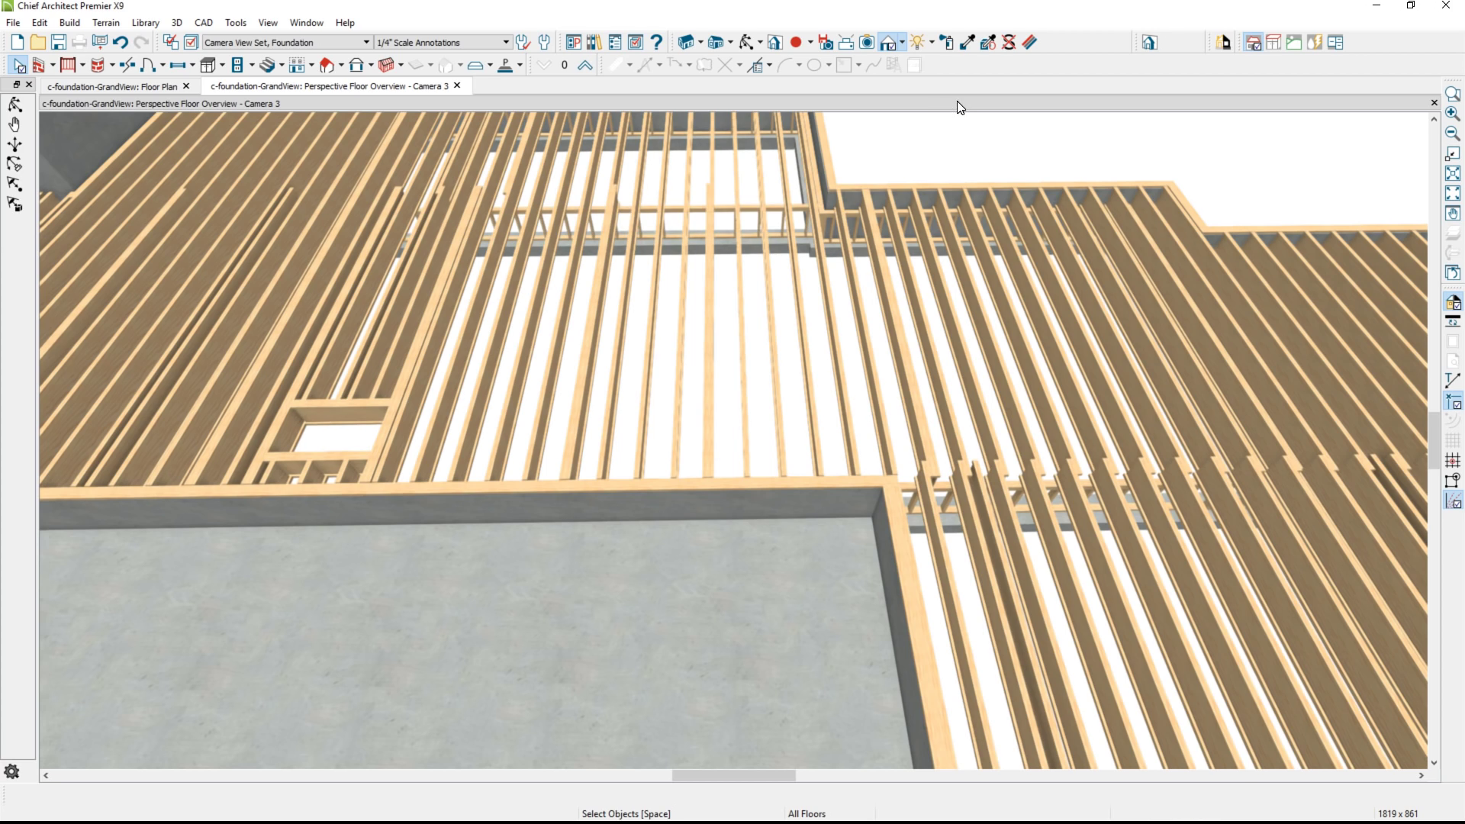
Paint the sill plate on the garage's side wall with the CA-B Pressure Treated Lumber material
{"action": "left_click", "coordinate": [945, 41]}
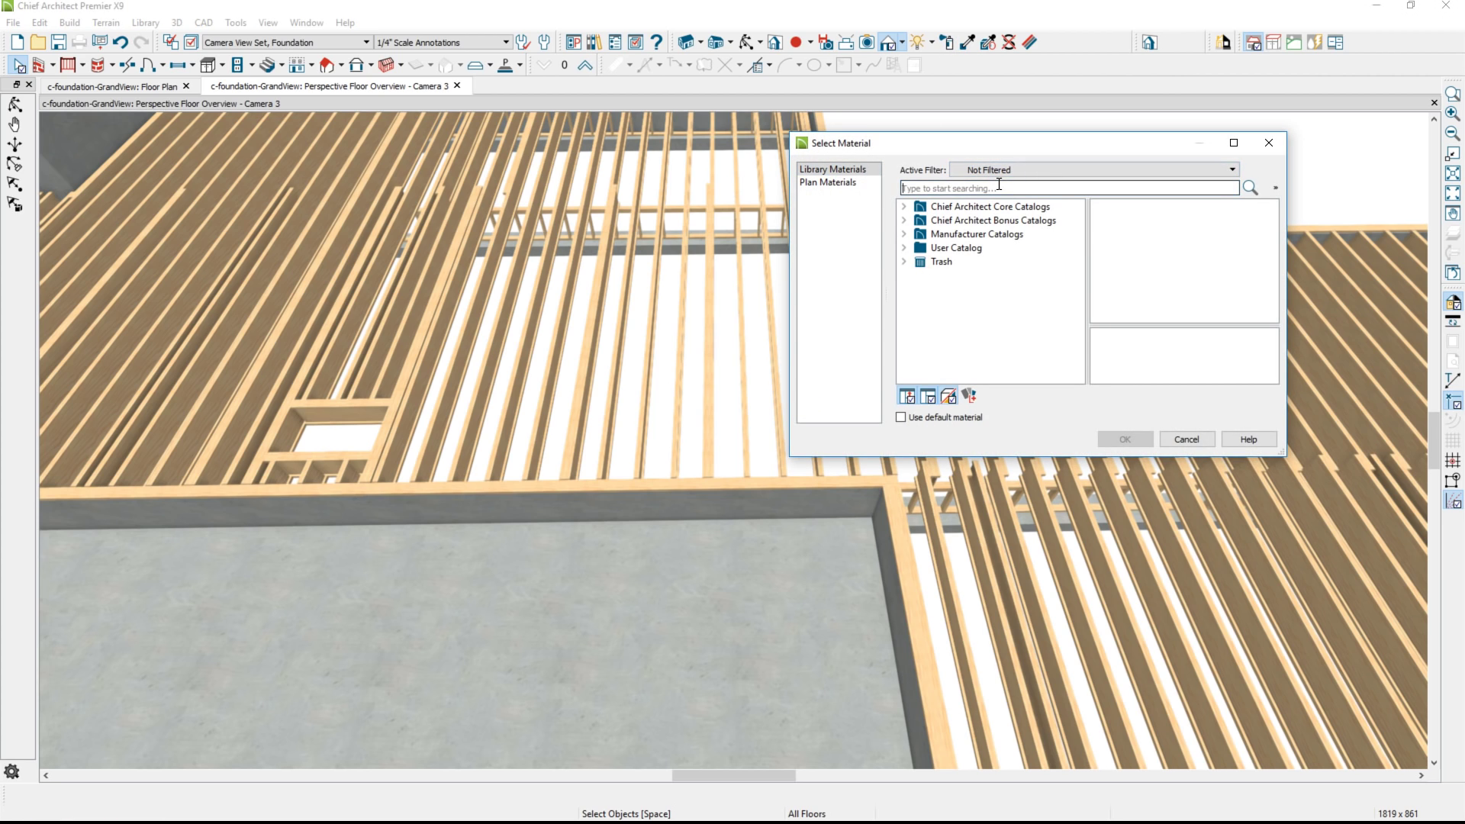
{"action": "type", "text": "Pressure Treated"}
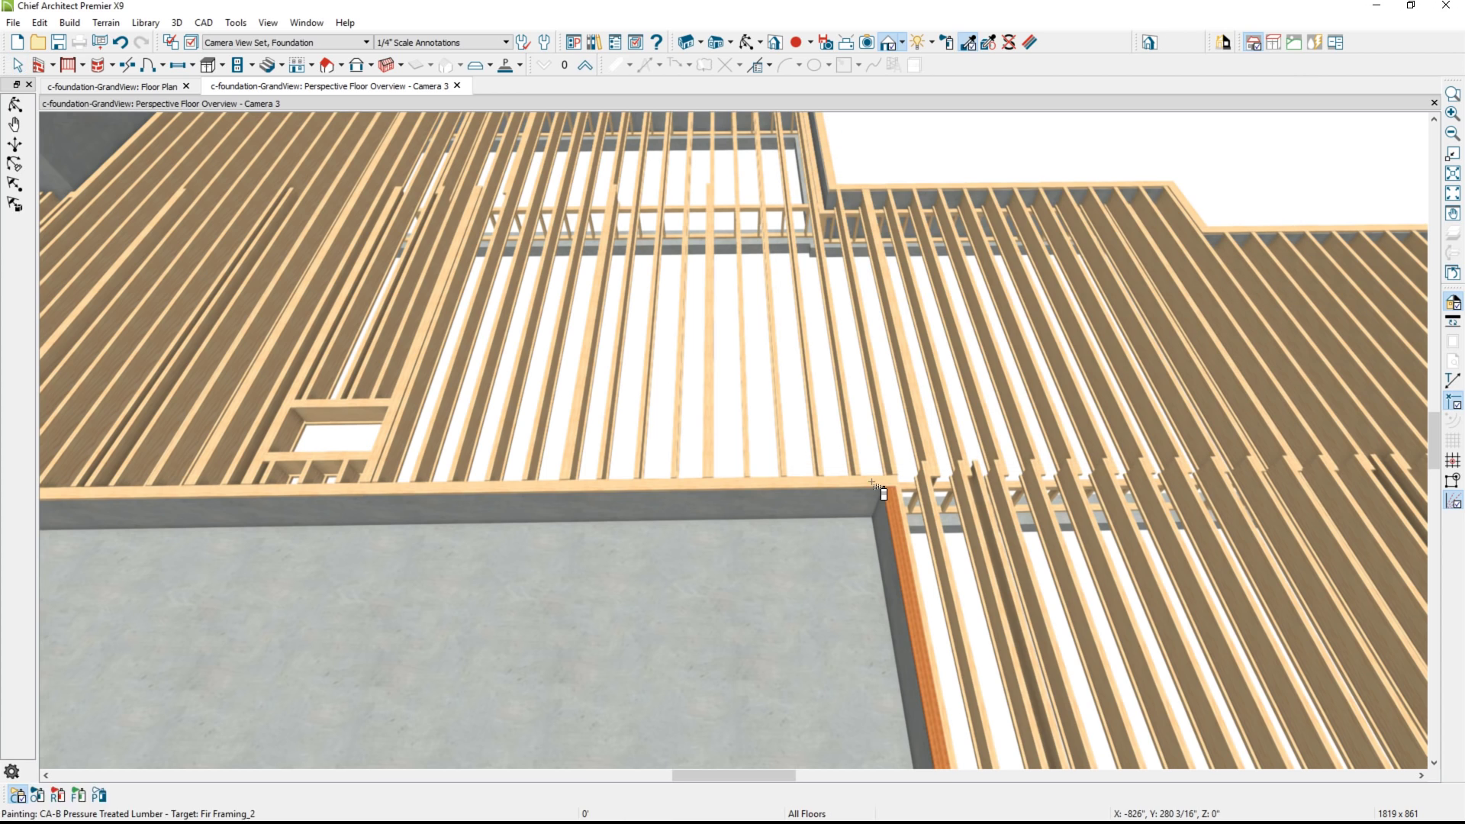
{"action": "left_click", "coordinate": [872, 483]}
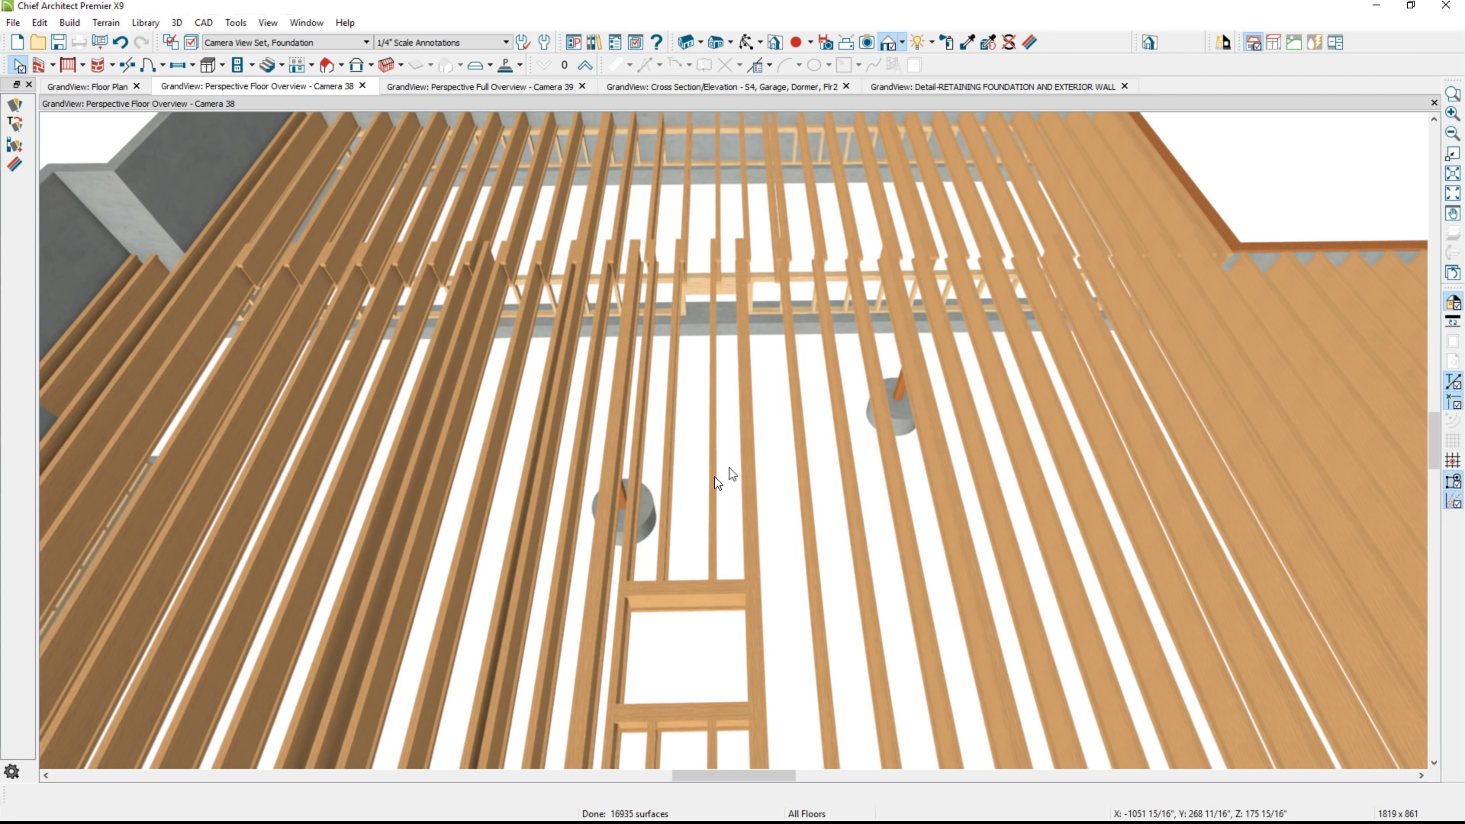
Following the reference model, place a post with footing at the floor 1 wall corner just above the crawlspace opening
{"action": "middle_click_drag", "start_coordinate": [981, 385], "coordinate": [768, 397]}
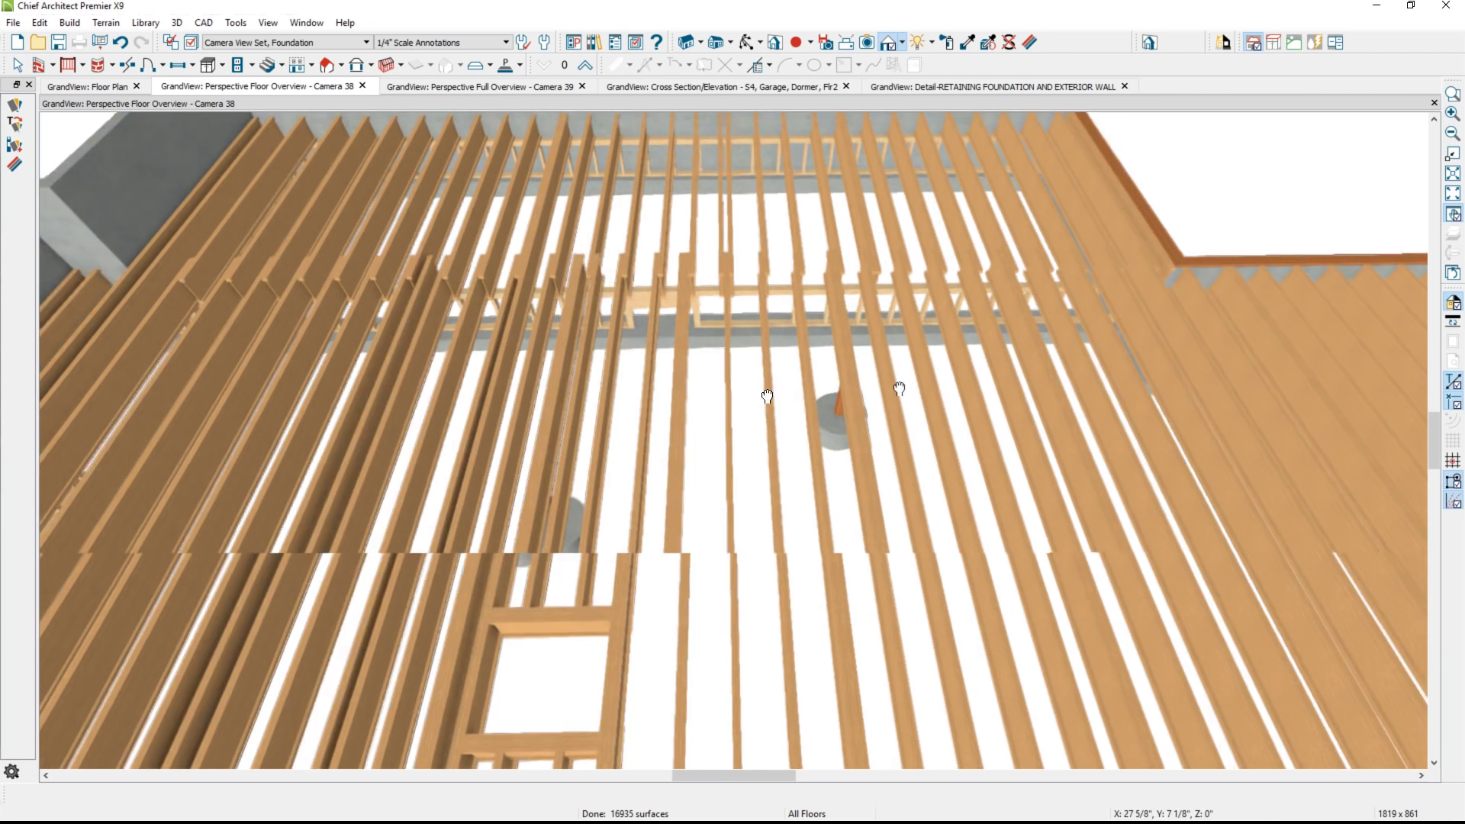
{"action": "middle_click_drag", "start_coordinate": [768, 396], "coordinate": [605, 411]}
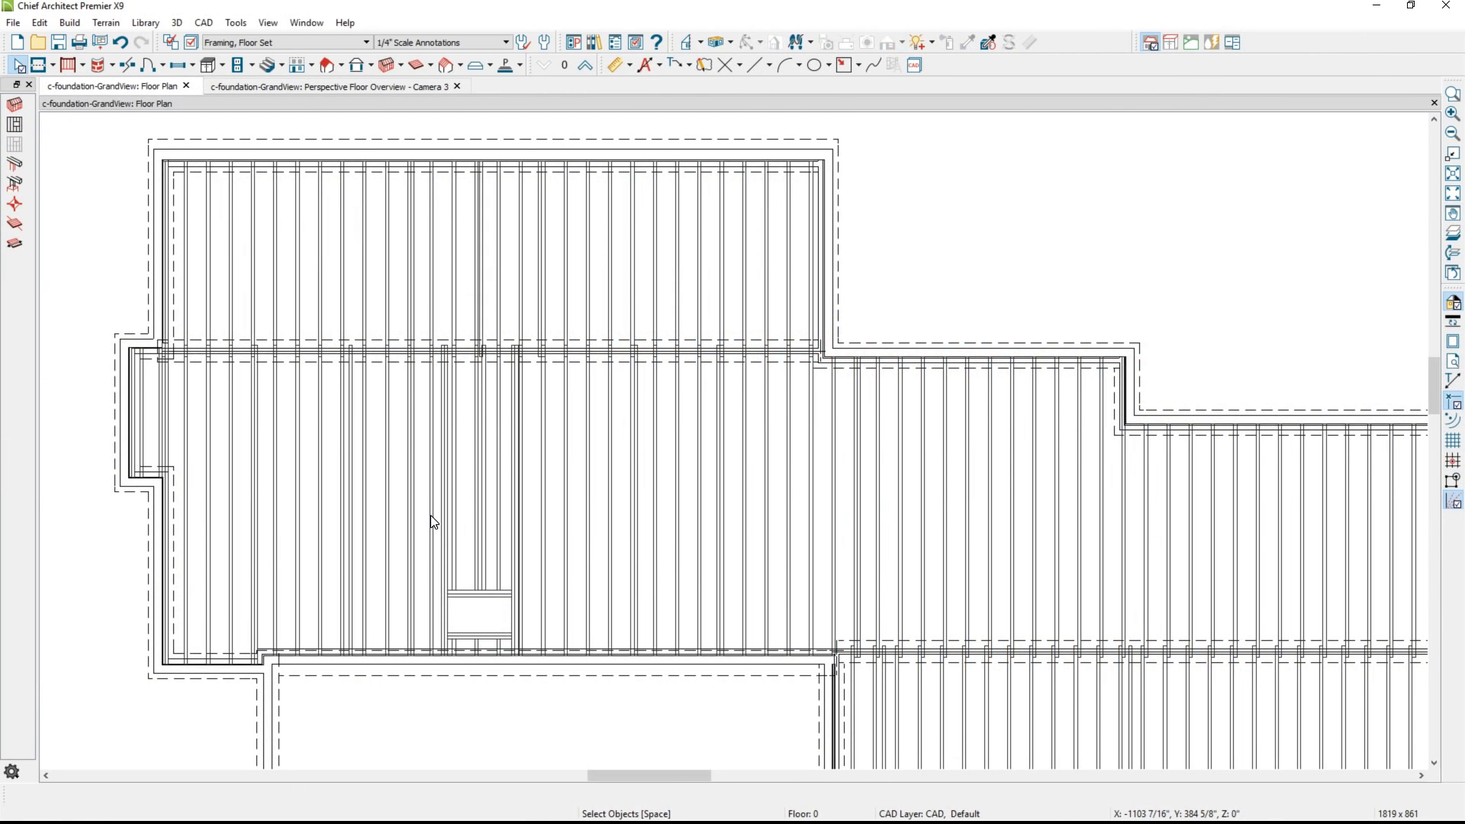
{"action": "scroll", "coordinate": [438, 511], "scroll_direction": "up", "scroll_amount": 2}
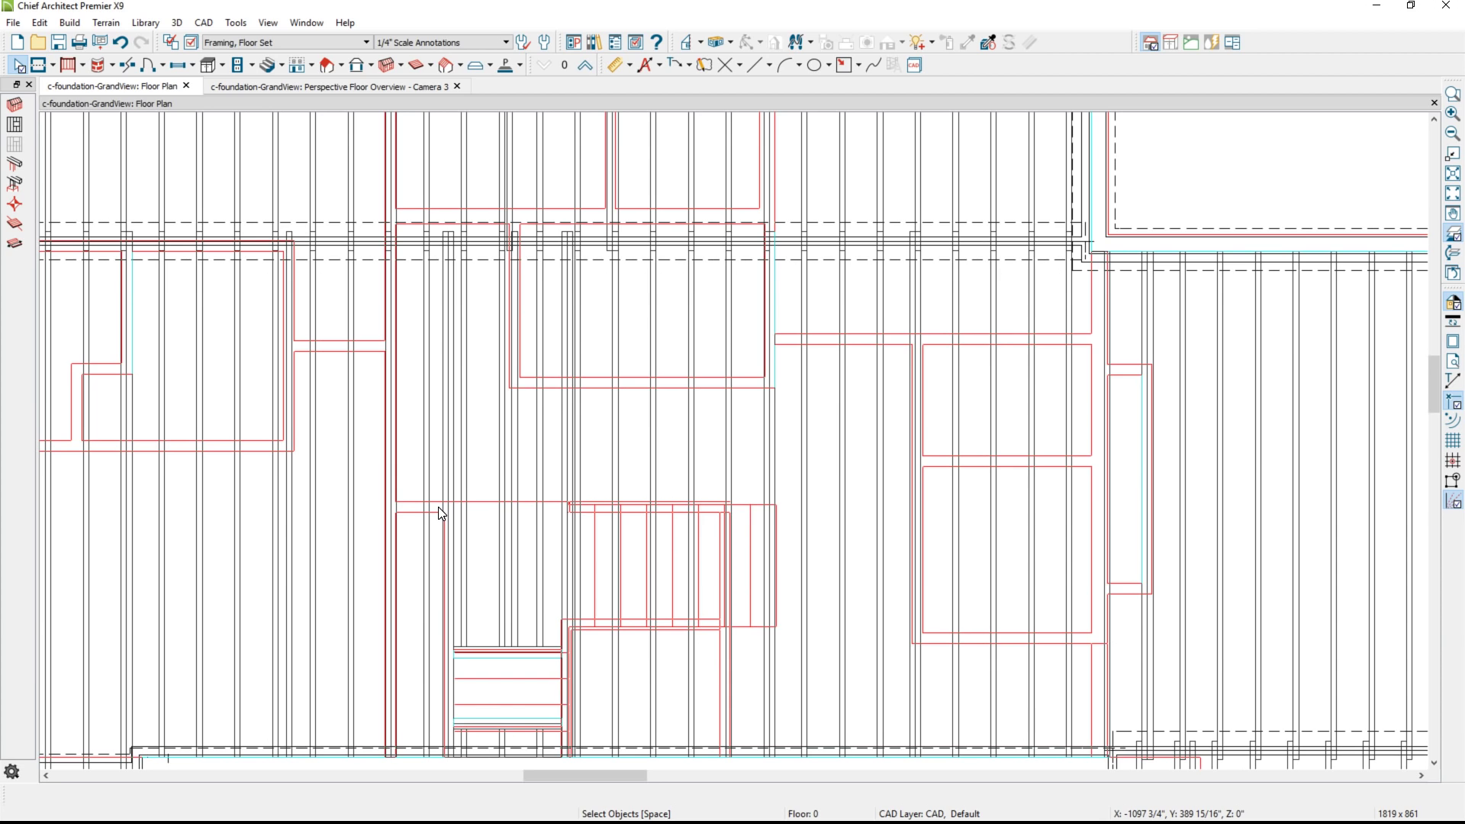
{"action": "middle_click_drag", "start_coordinate": [443, 507], "coordinate": [441, 389]}
{"action": "scroll", "coordinate": [442, 389], "scroll_direction": "up", "scroll_amount": 1}
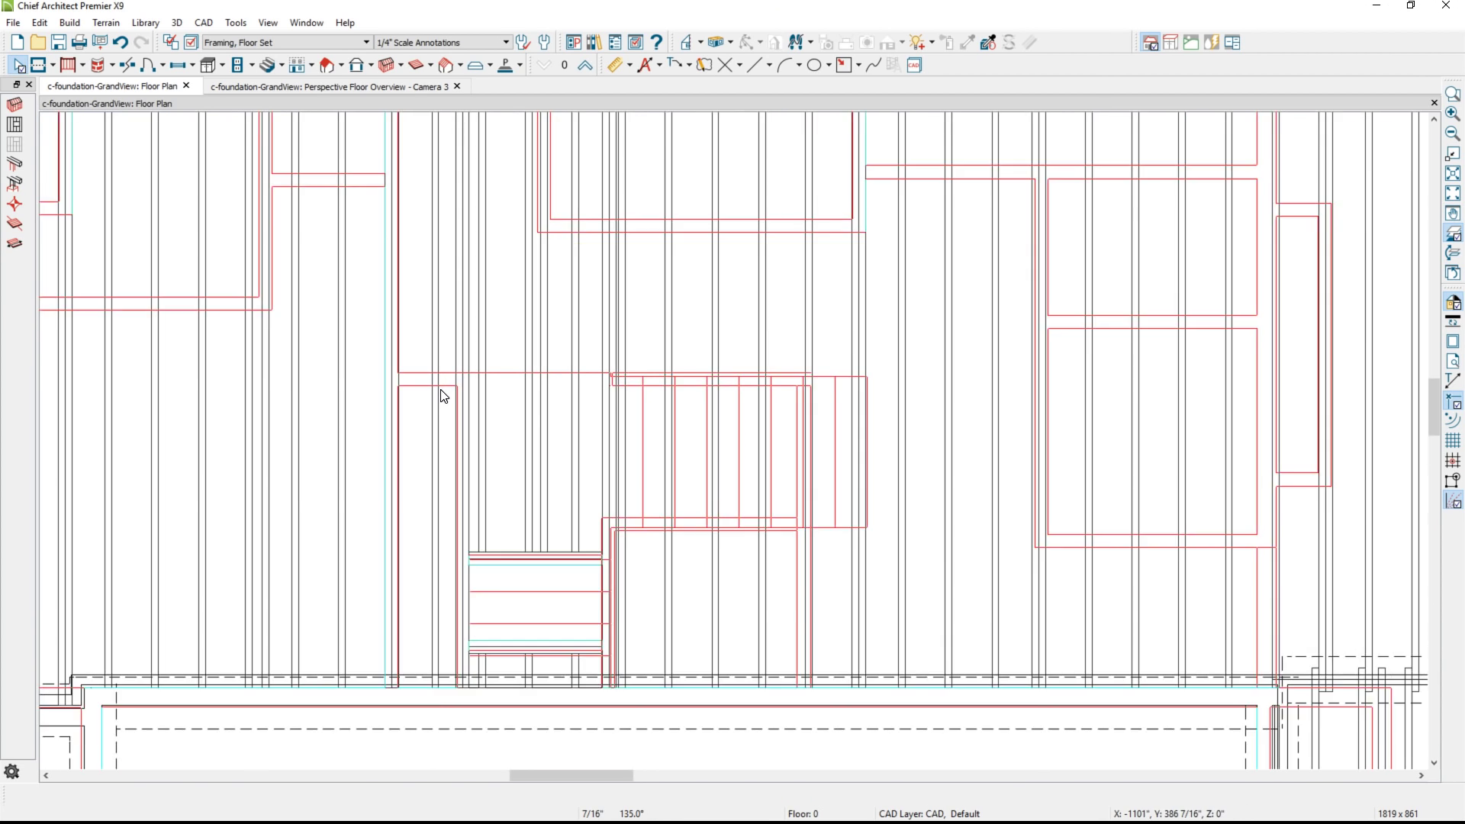
{"action": "scroll", "coordinate": [442, 390], "scroll_direction": "up", "scroll_amount": 1}
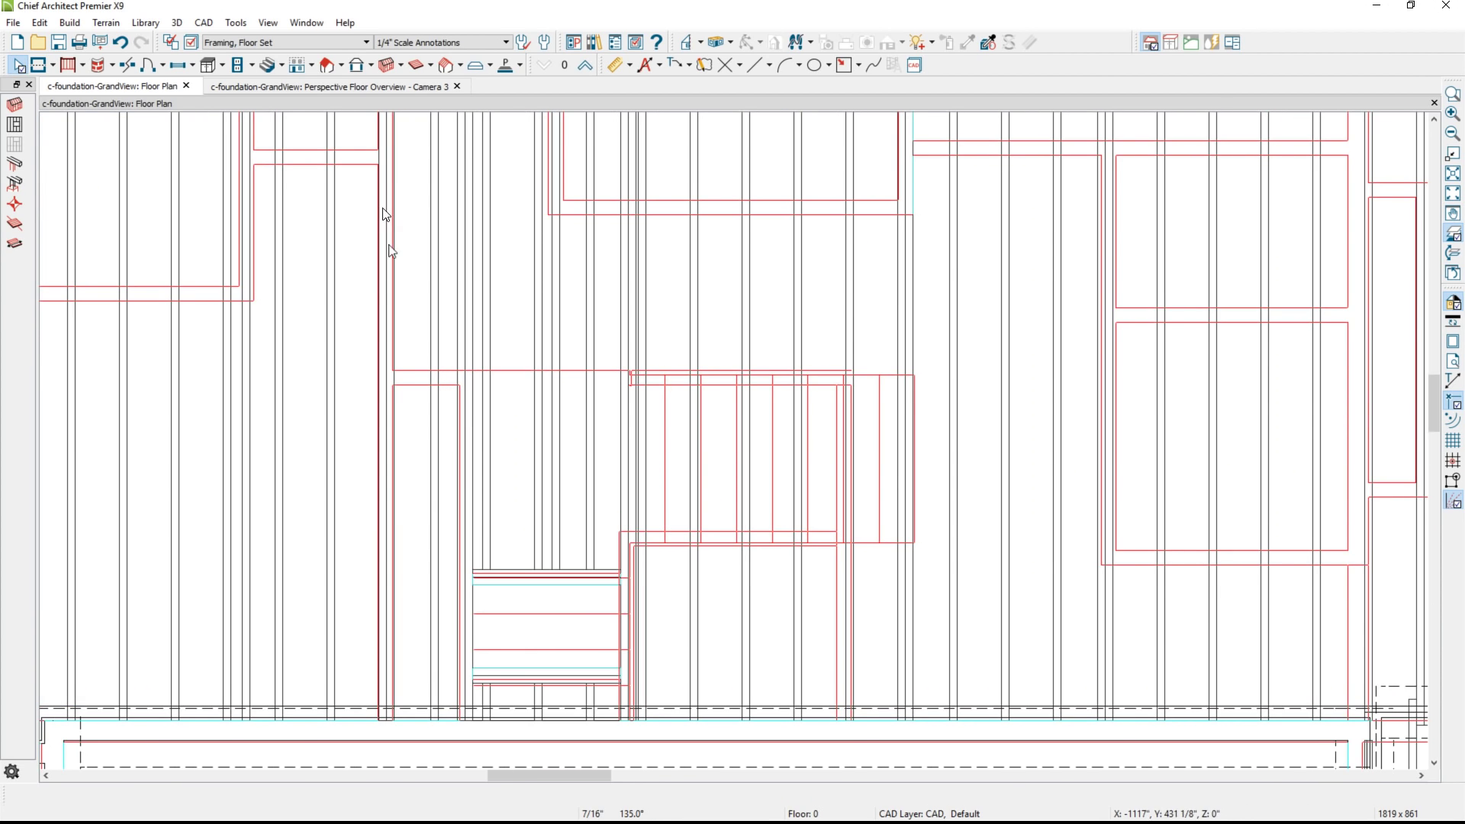
{"action": "left_click", "coordinate": [399, 65]}
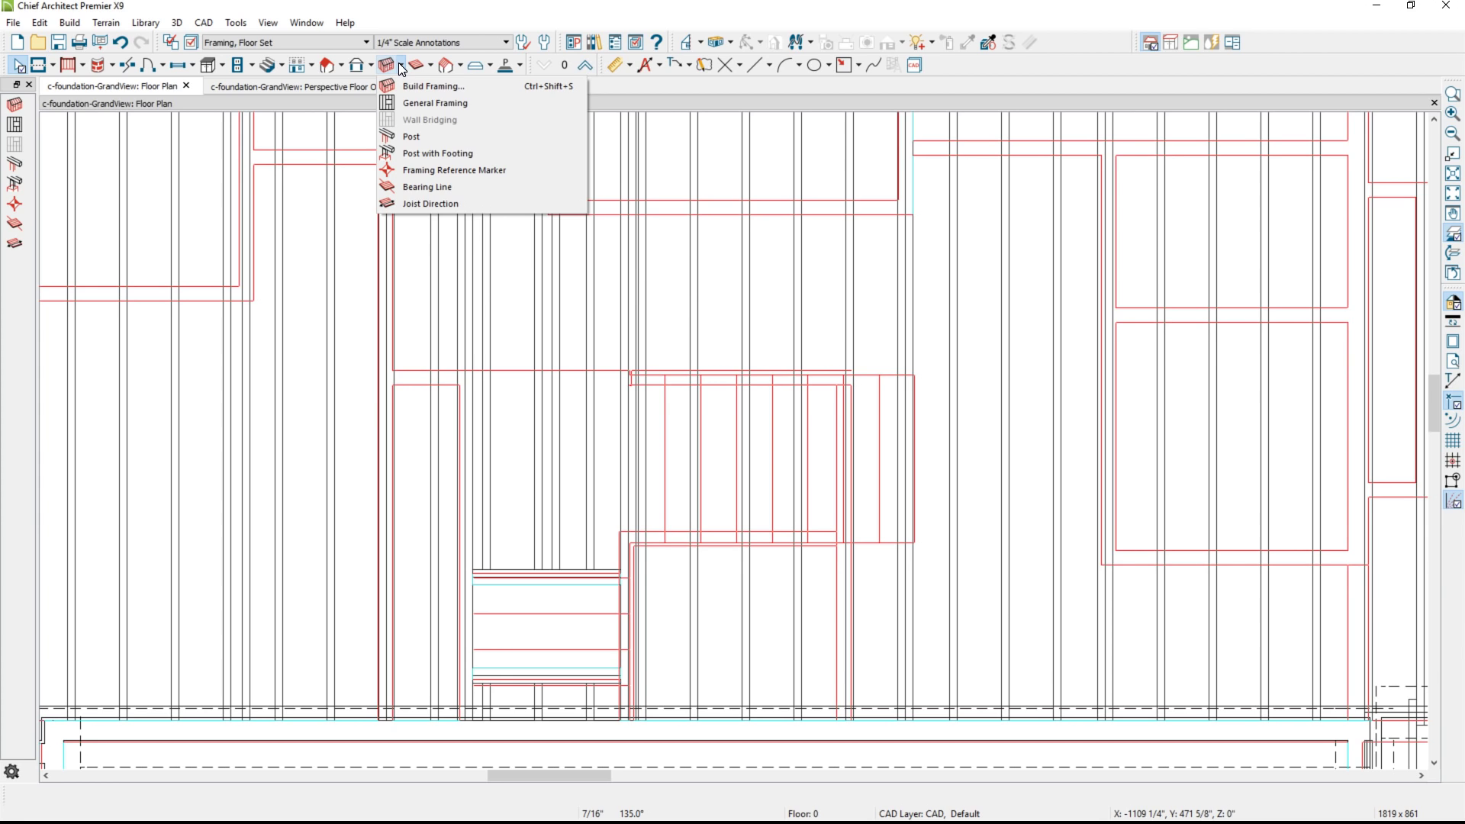
{"action": "left_click", "coordinate": [457, 153]}
{"action": "scroll", "coordinate": [403, 524], "scroll_direction": "up", "scroll_amount": 2}
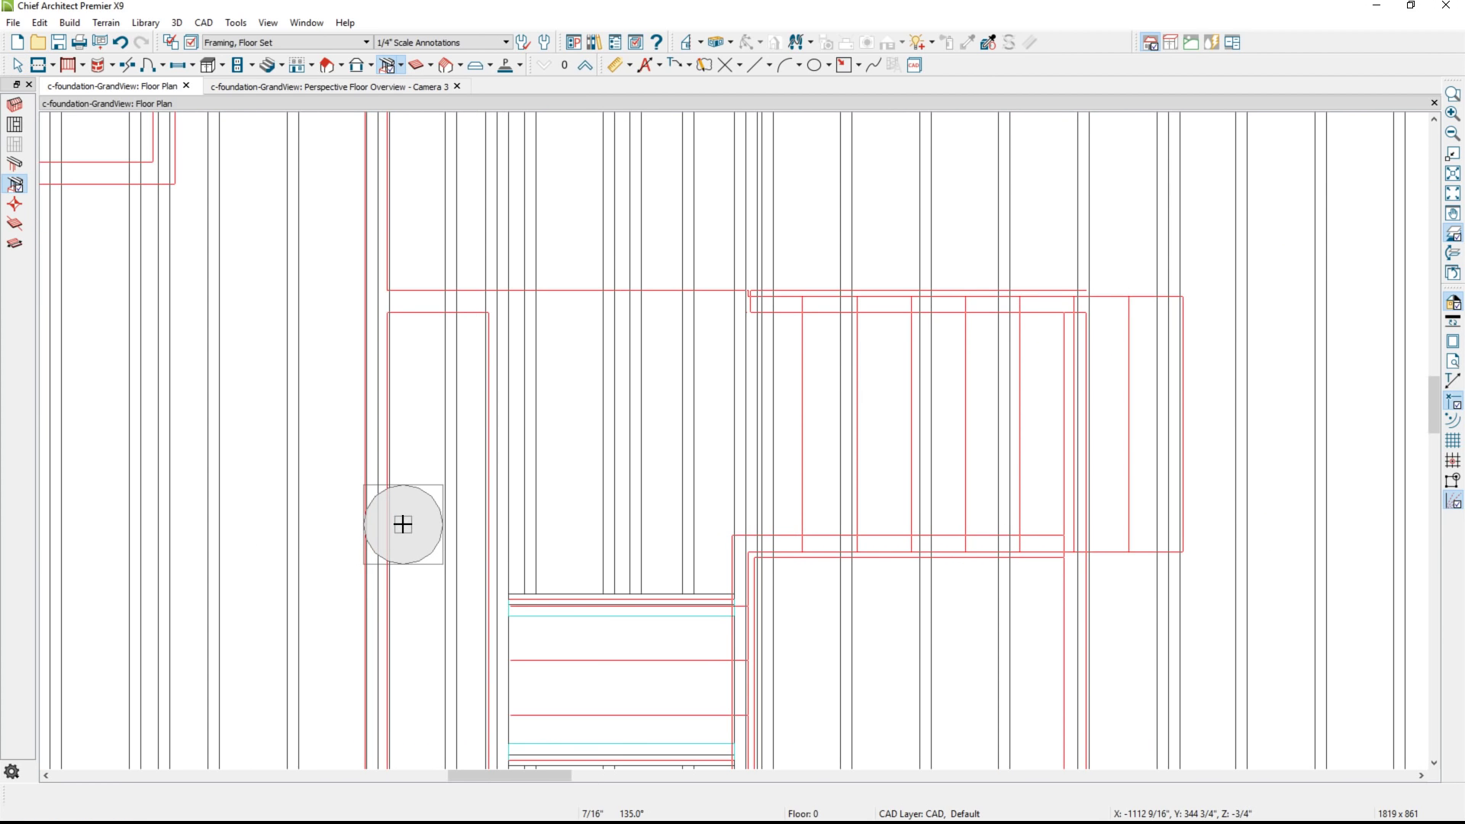
{"action": "left_click", "coordinate": [496, 302]}
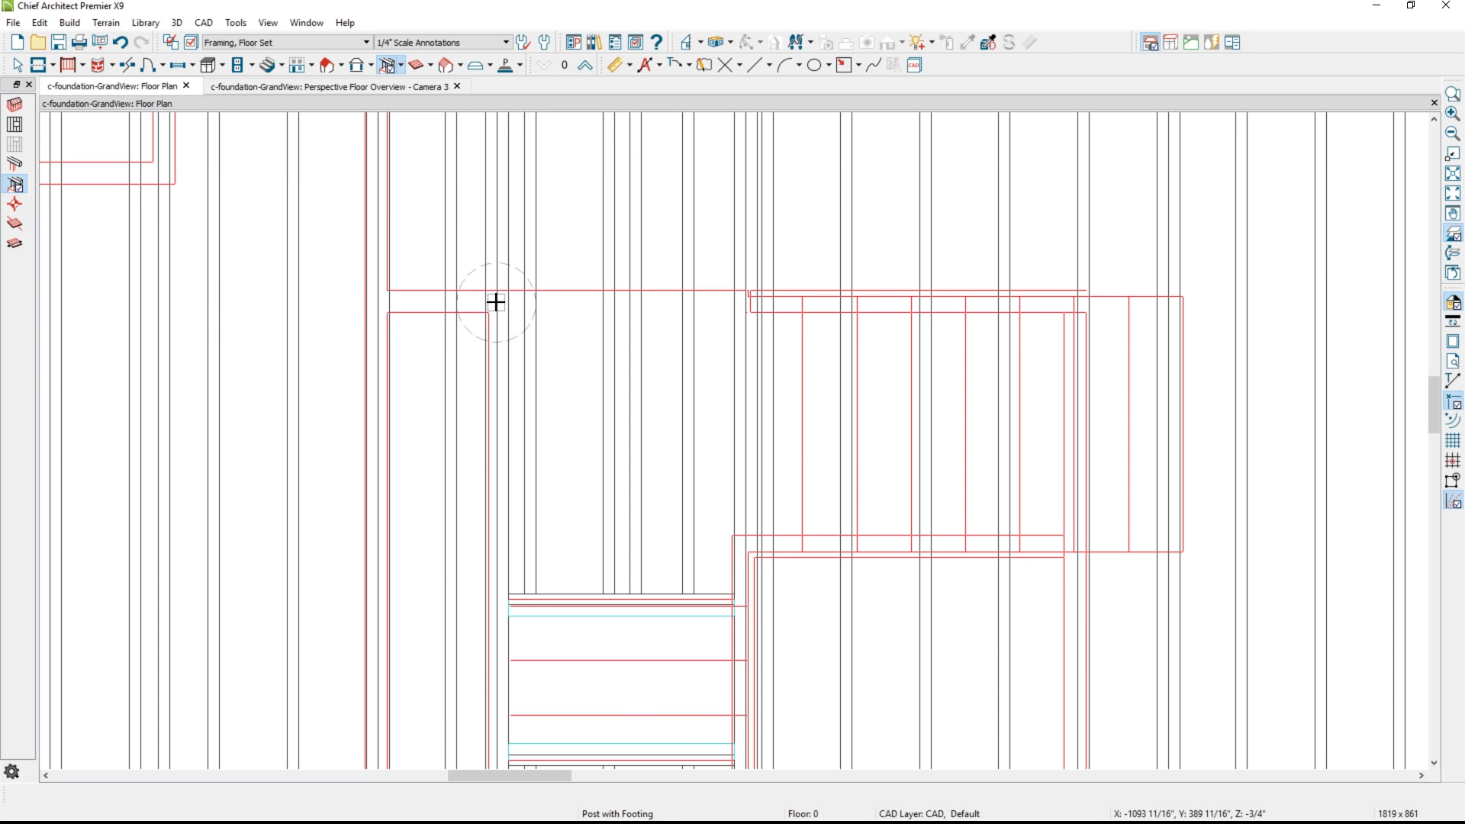
Set the round footing's radius to 12" and recentre the footing on its post
{"action": "key", "text": "space"}
{"action": "left_click", "coordinate": [467, 287]}
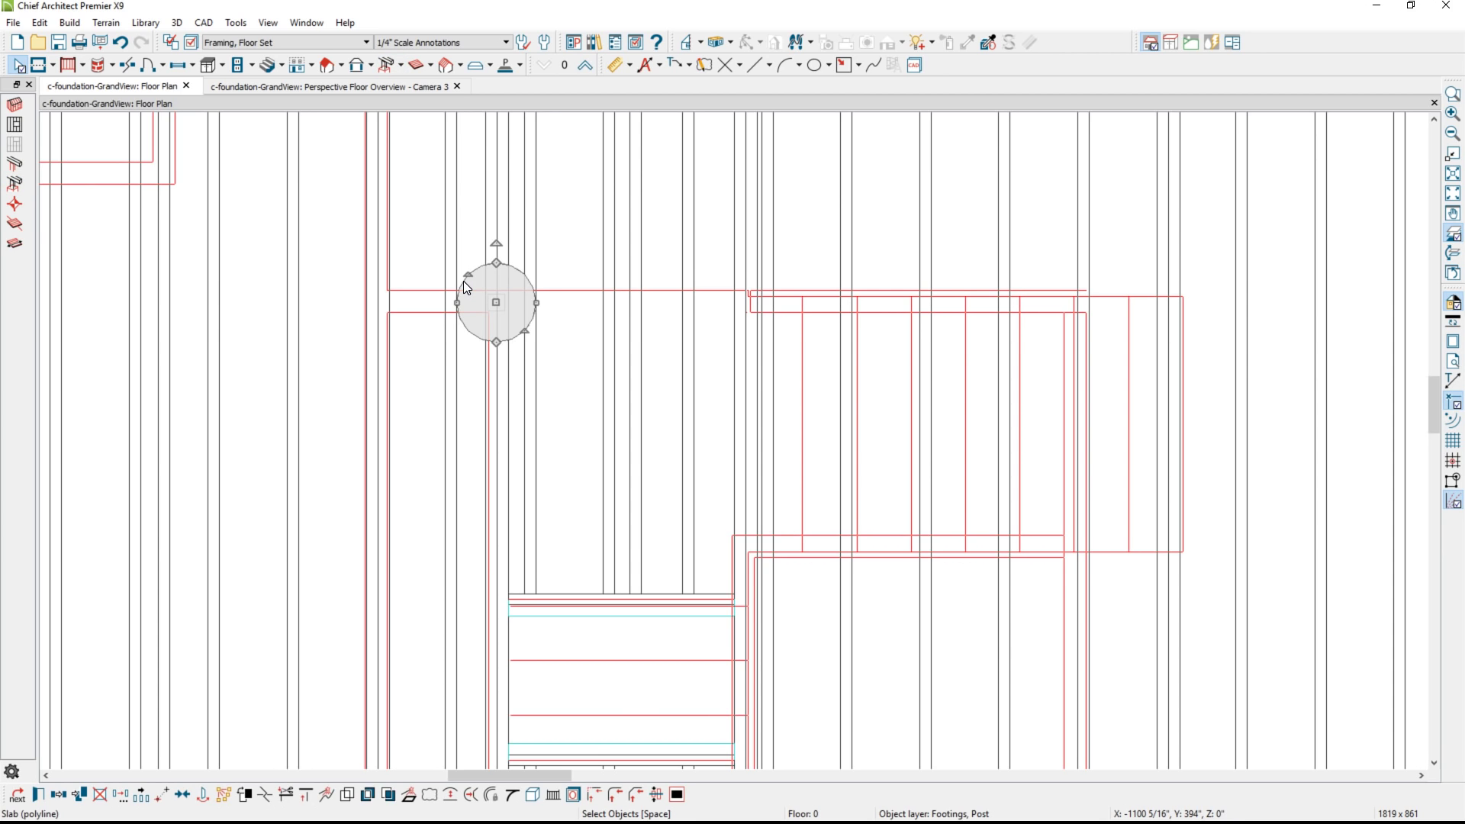
{"action": "double_click", "coordinate": [467, 287]}
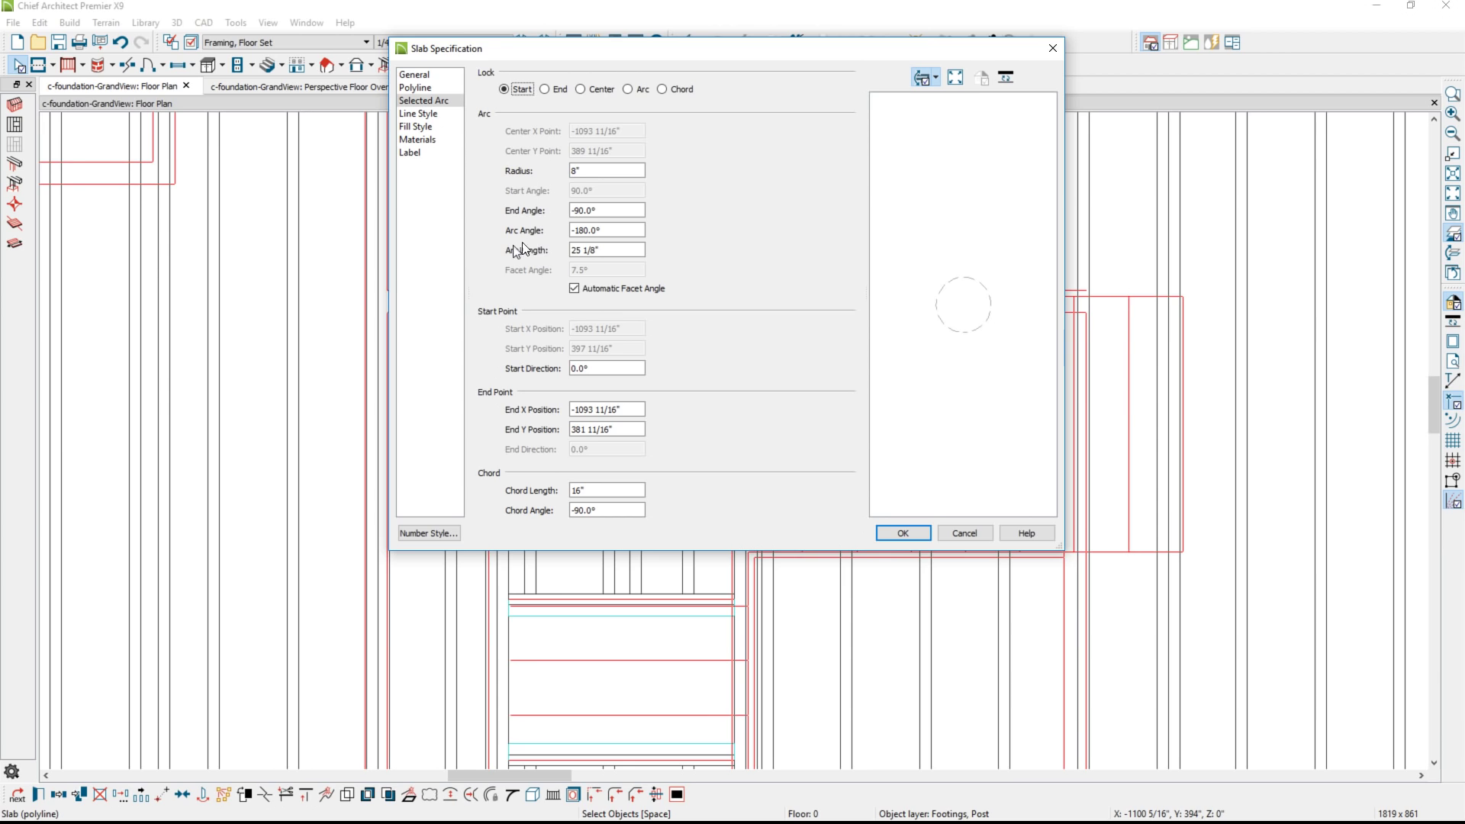
{"action": "double_click", "coordinate": [580, 171]}
{"action": "type", "text": "12"}
{"action": "left_click", "coordinate": [415, 74]}
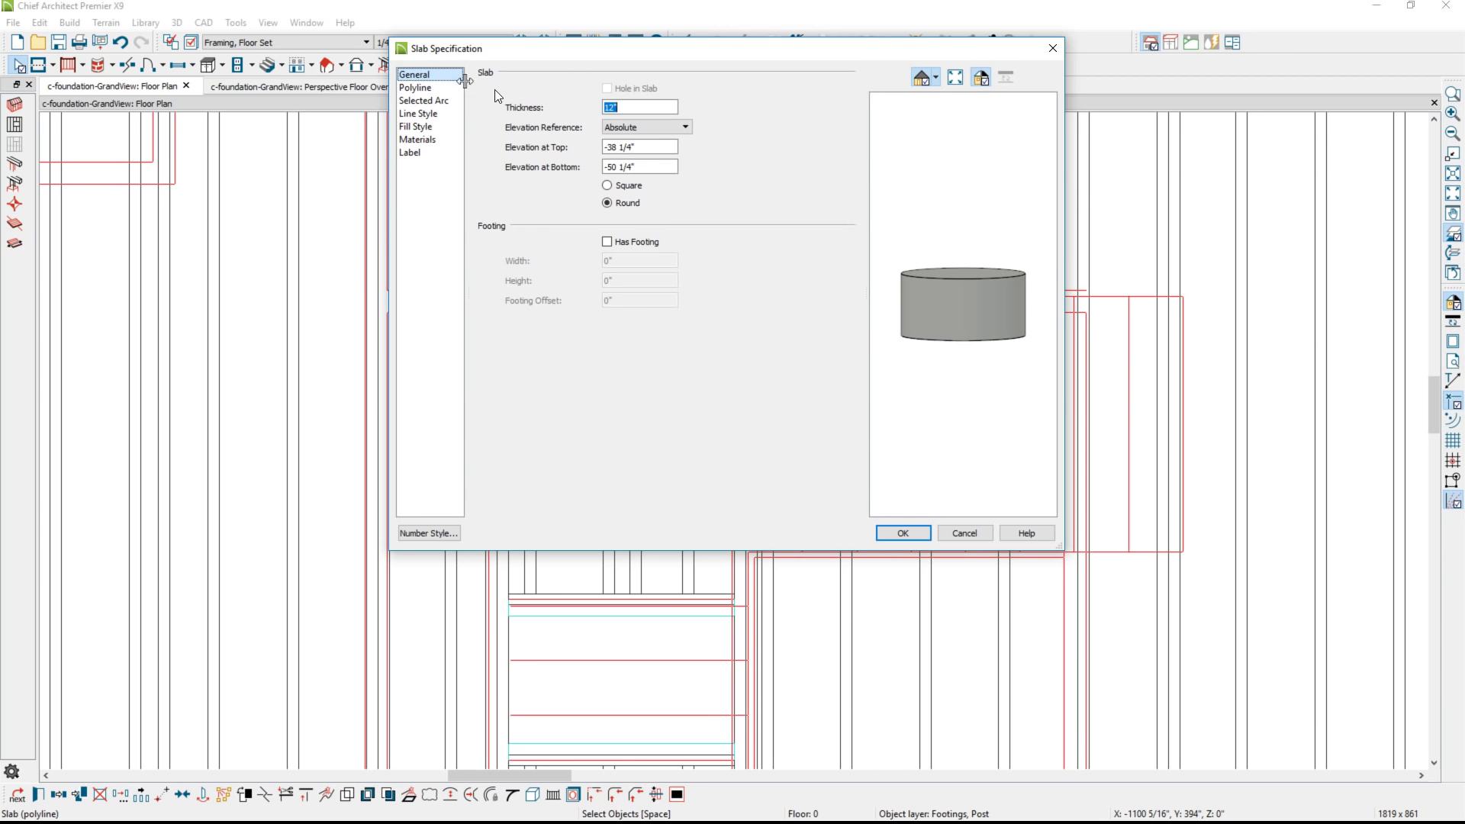
{"action": "double_click", "coordinate": [623, 106]}
{"action": "left_click", "coordinate": [902, 533]}
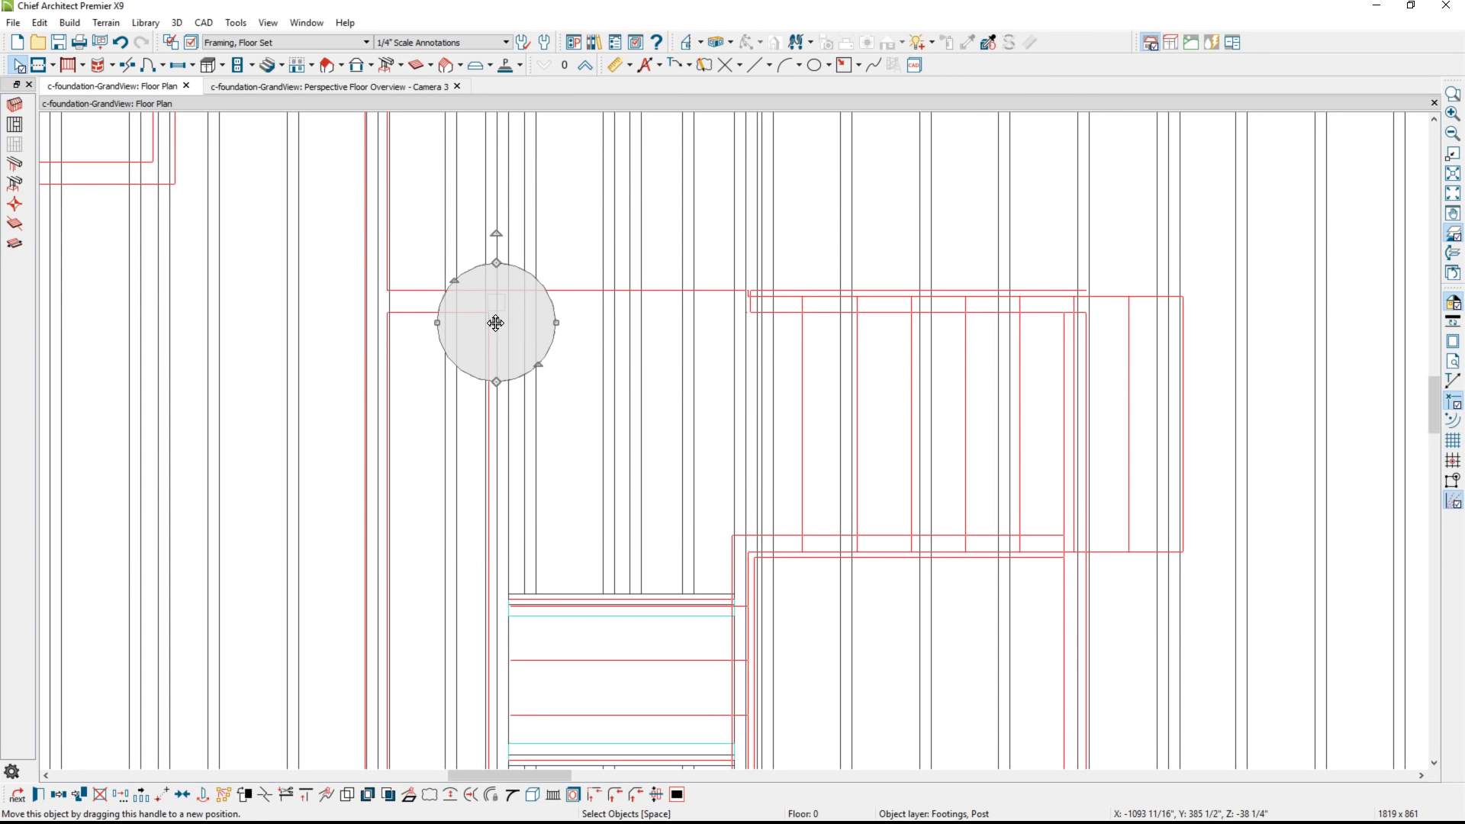
{"action": "left_click_drag", "start_coordinate": [496, 322], "coordinate": [496, 303]}
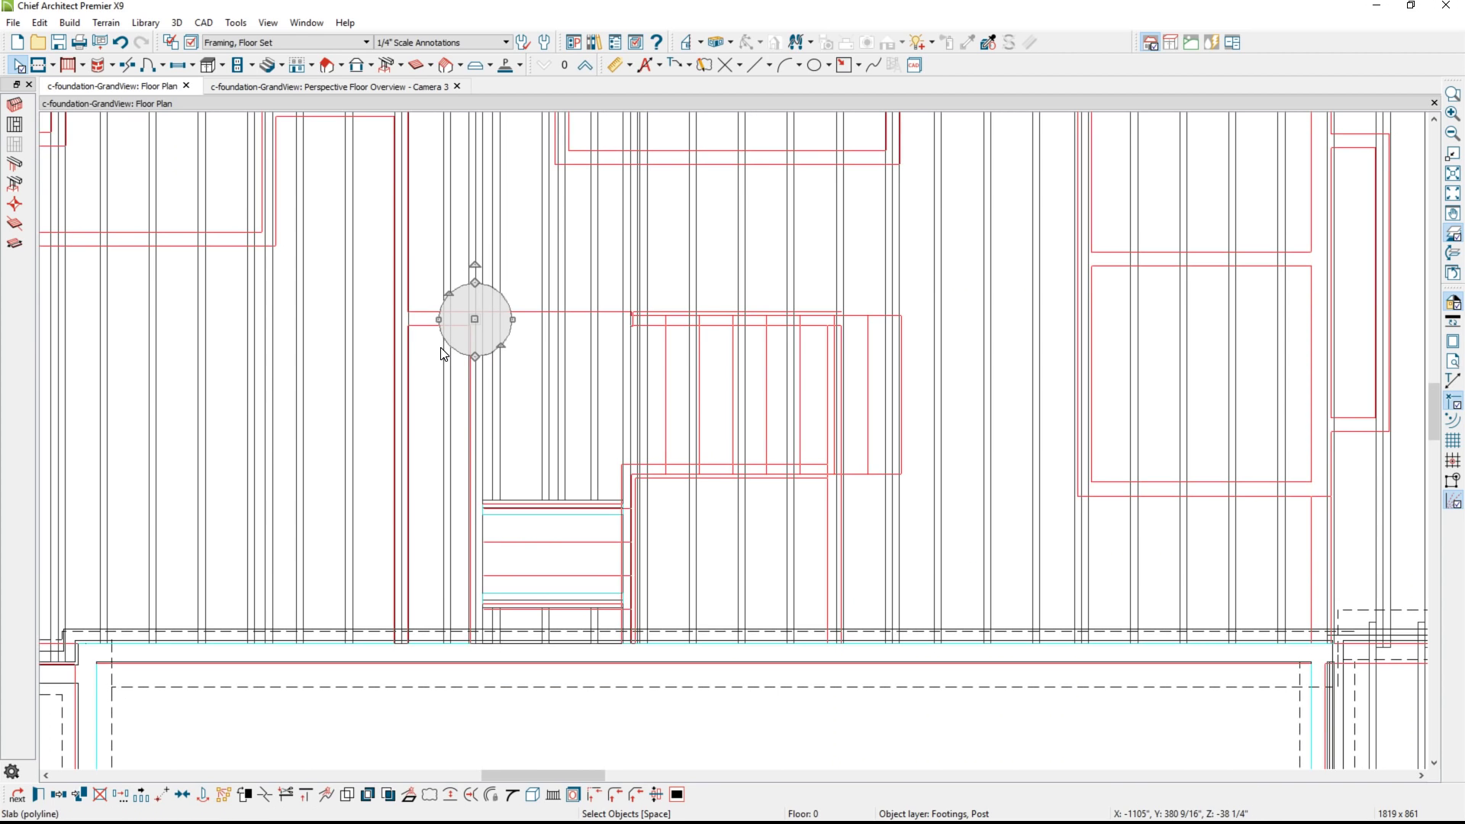
Paste a copy of the post and its footing on the floor 1 wall above the end of the stairs
{"action": "scroll", "coordinate": [496, 303], "scroll_direction": "down", "scroll_amount": 2}
{"action": "middle_click_drag", "start_coordinate": [919, 325], "coordinate": [896, 529]}
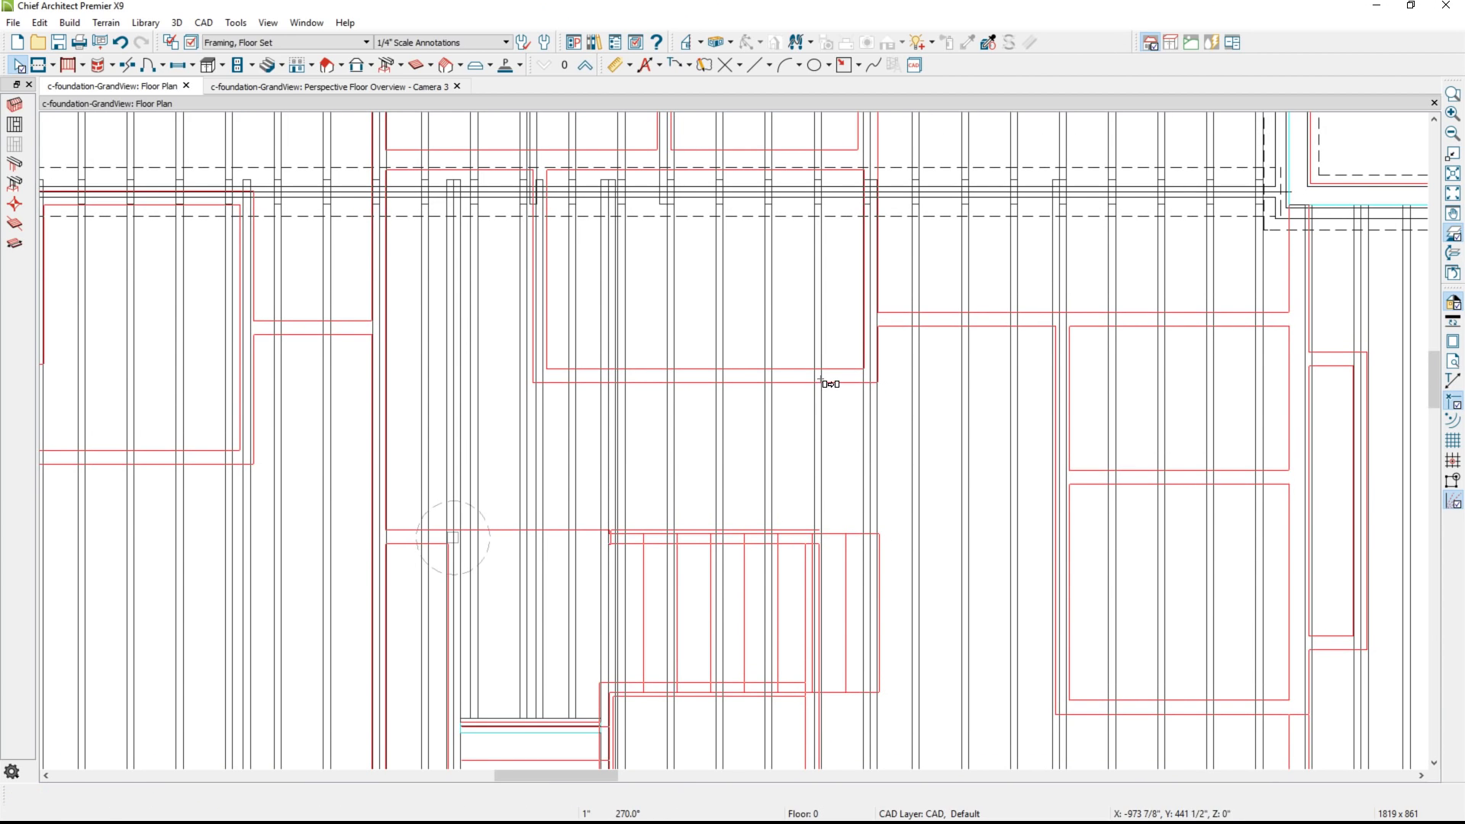
{"action": "key", "text": "ctrl+v"}
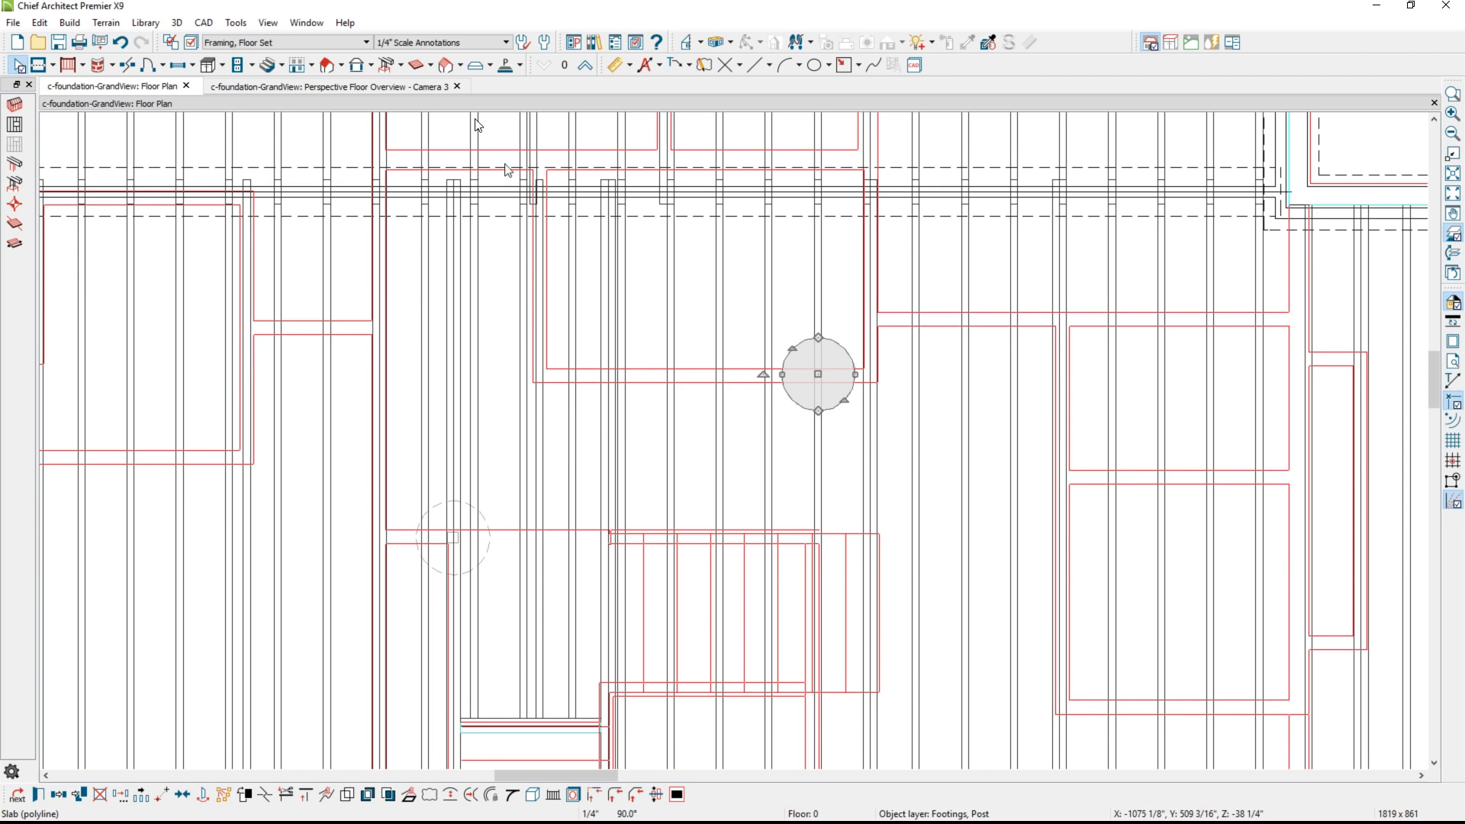
In the 3D floor overview, sample CA-B Pressure Treated Lumber from the painted plate and apply it to the sill plate along the garage's long wall
{"action": "left_click", "coordinate": [400, 88]}
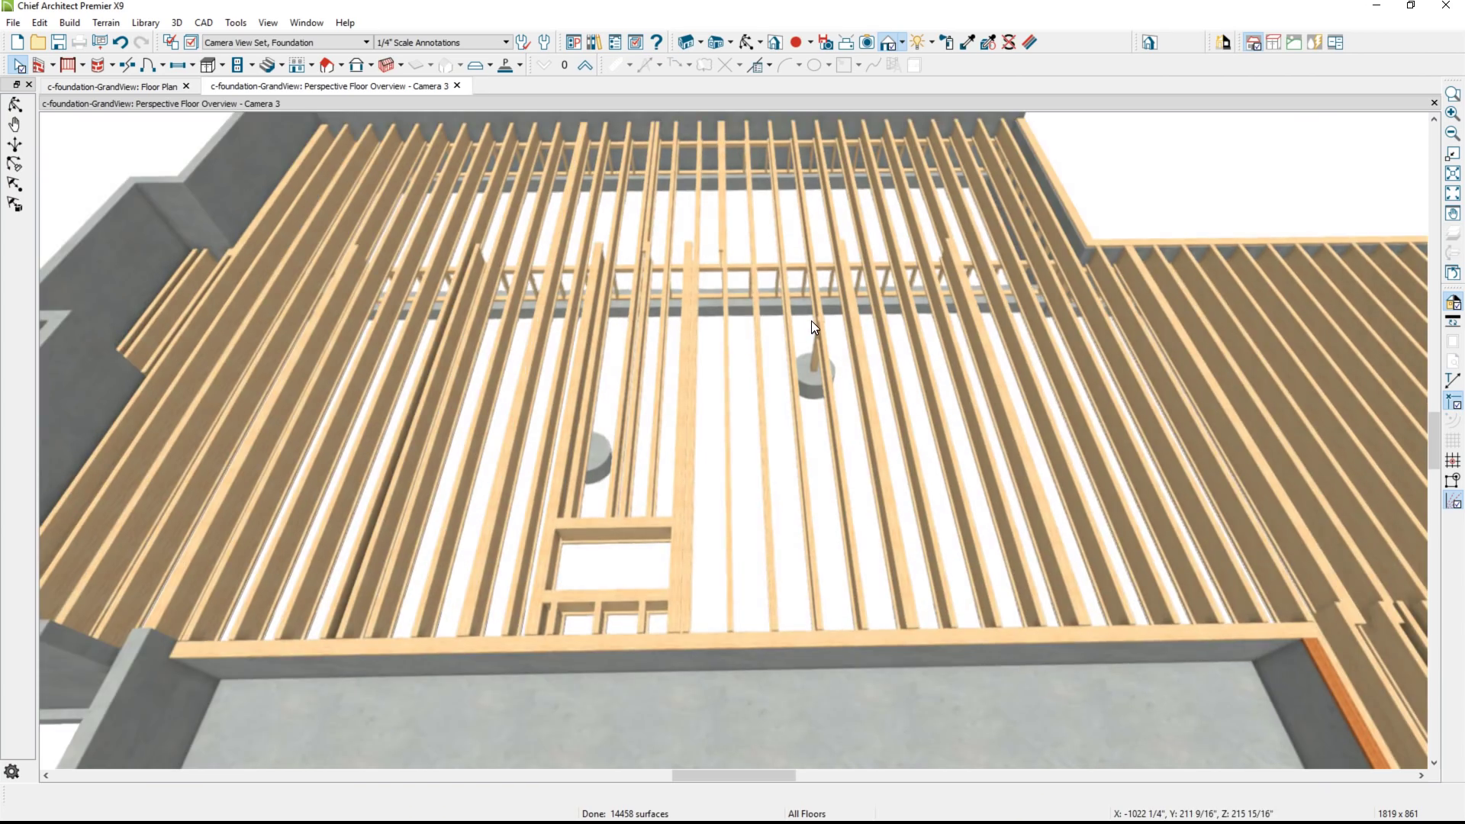
{"action": "scroll", "coordinate": [812, 320], "scroll_direction": "up", "scroll_amount": 5}
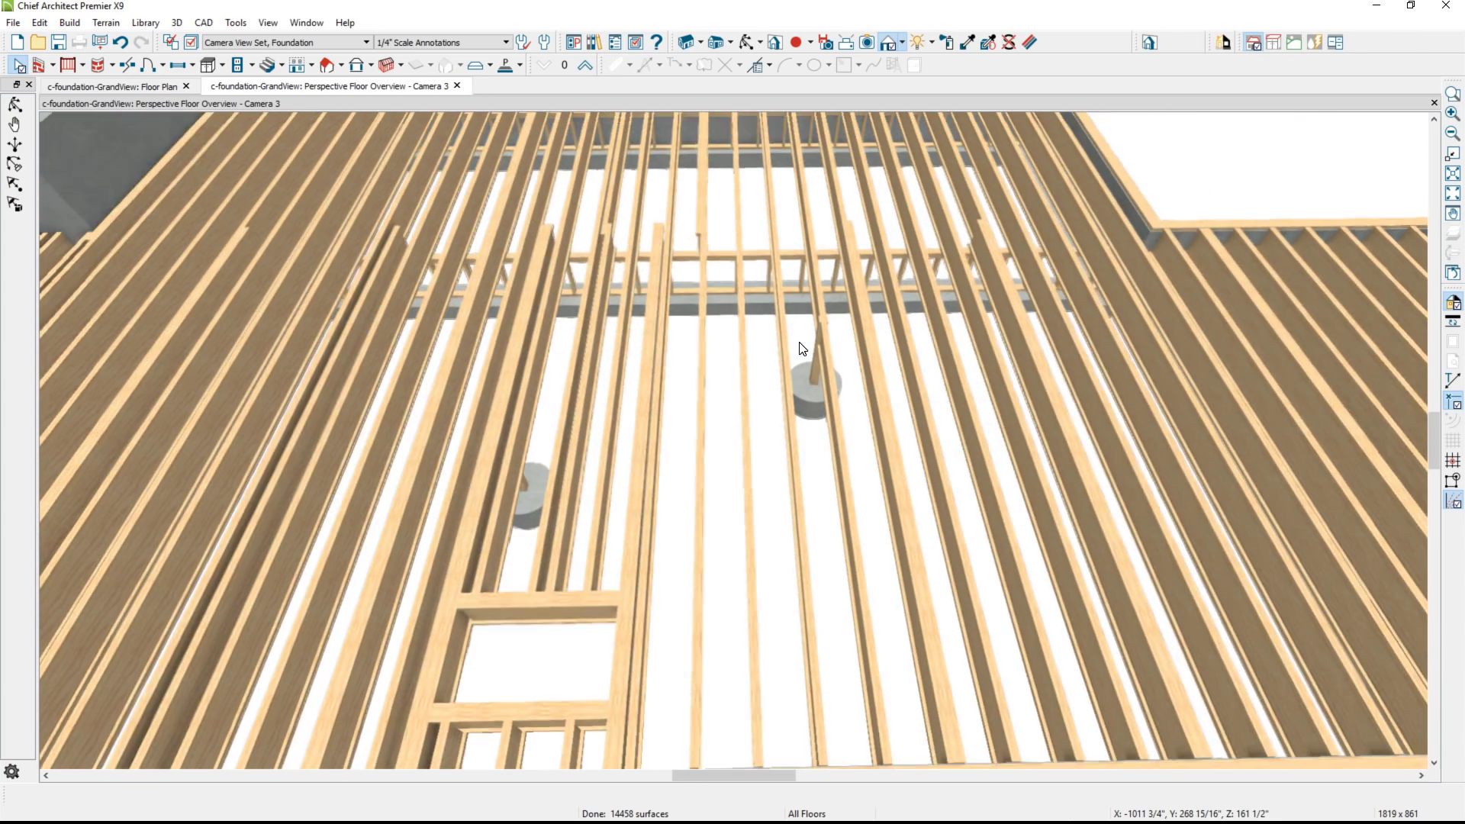
{"action": "scroll", "coordinate": [802, 348], "scroll_direction": "down", "scroll_amount": 4}
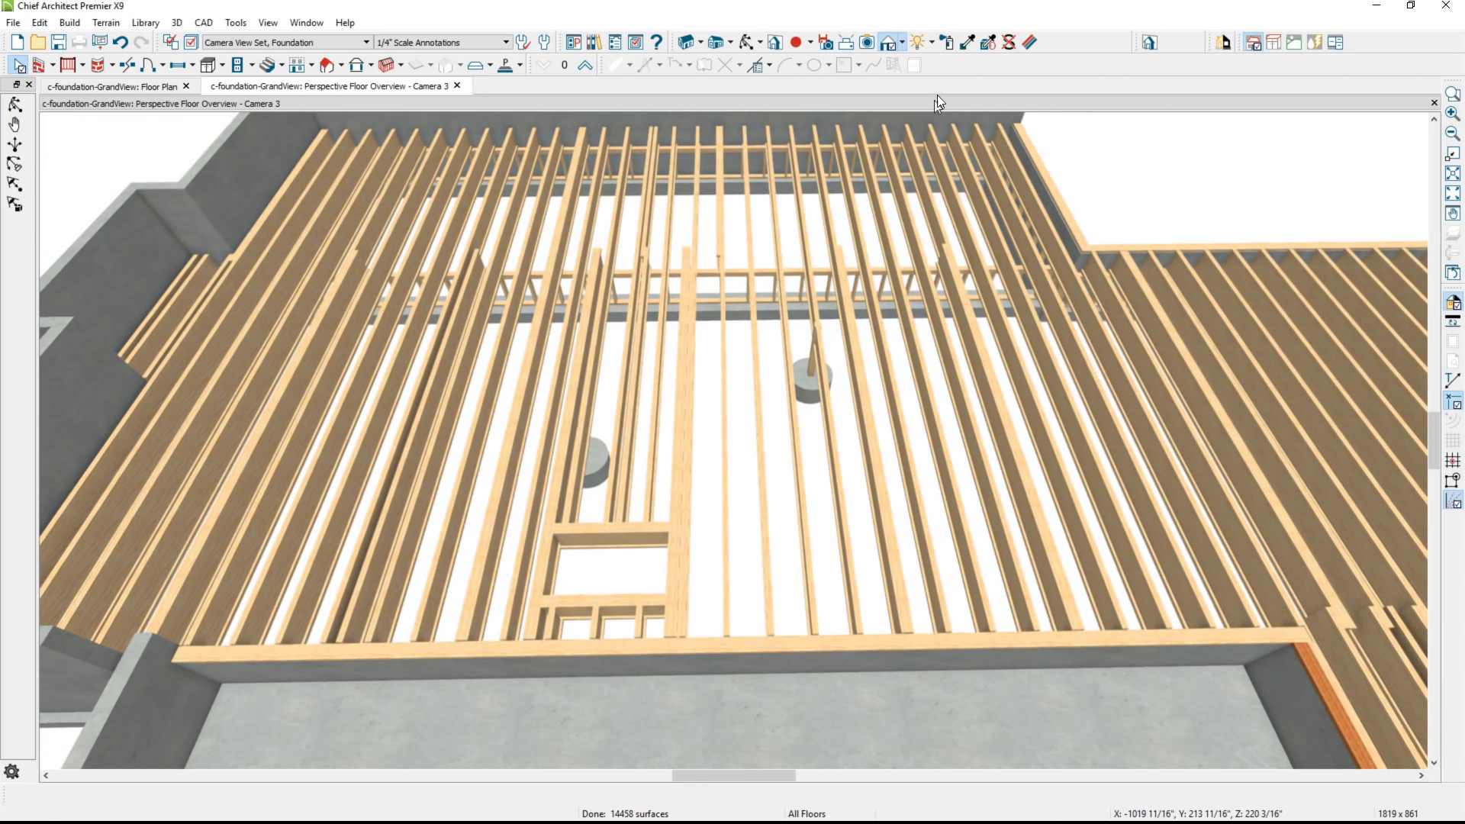
{"action": "left_click", "coordinate": [967, 42]}
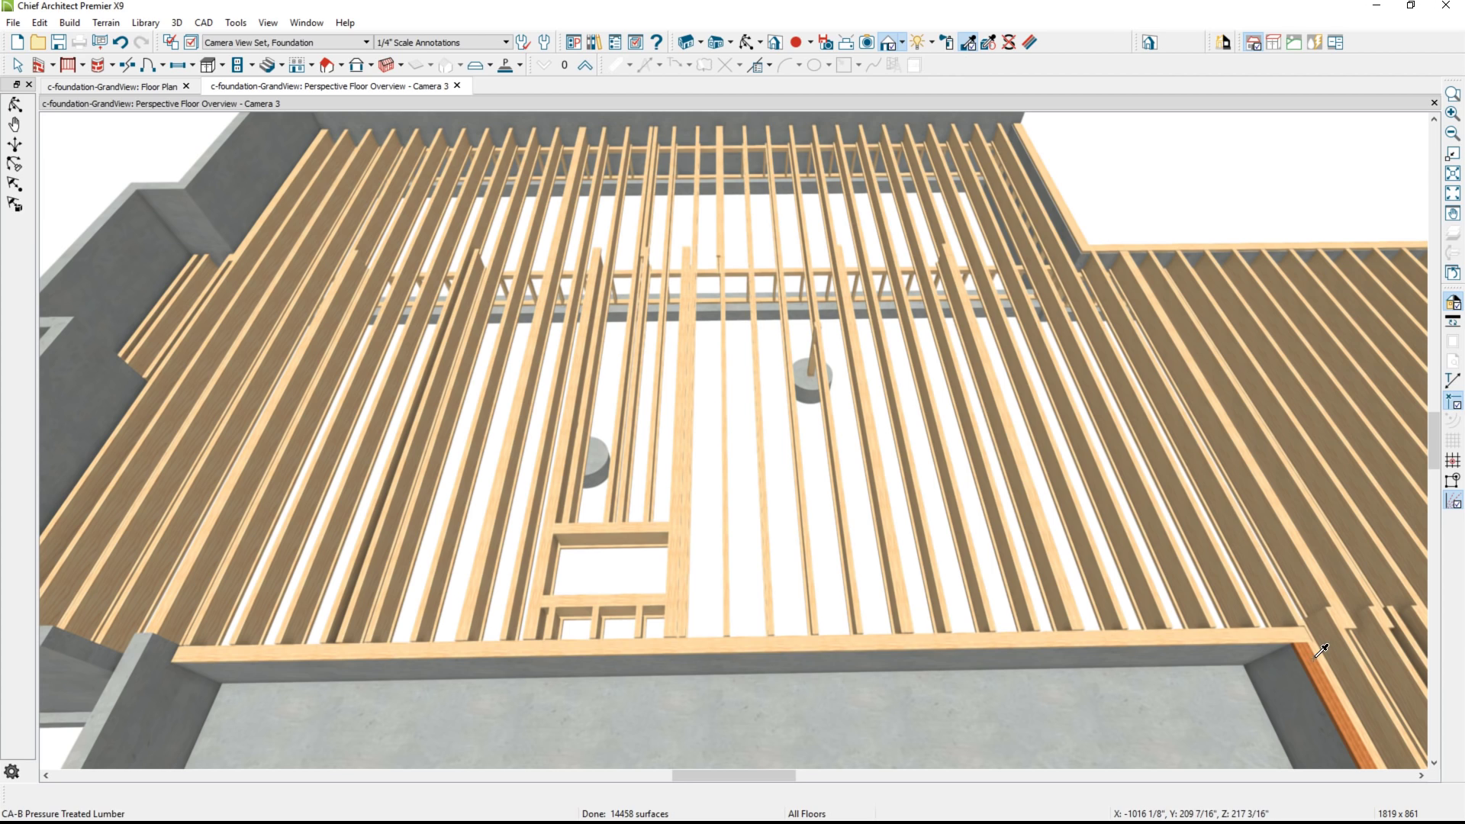
{"action": "left_click", "coordinate": [1322, 650]}
{"action": "left_click", "coordinate": [1274, 643]}
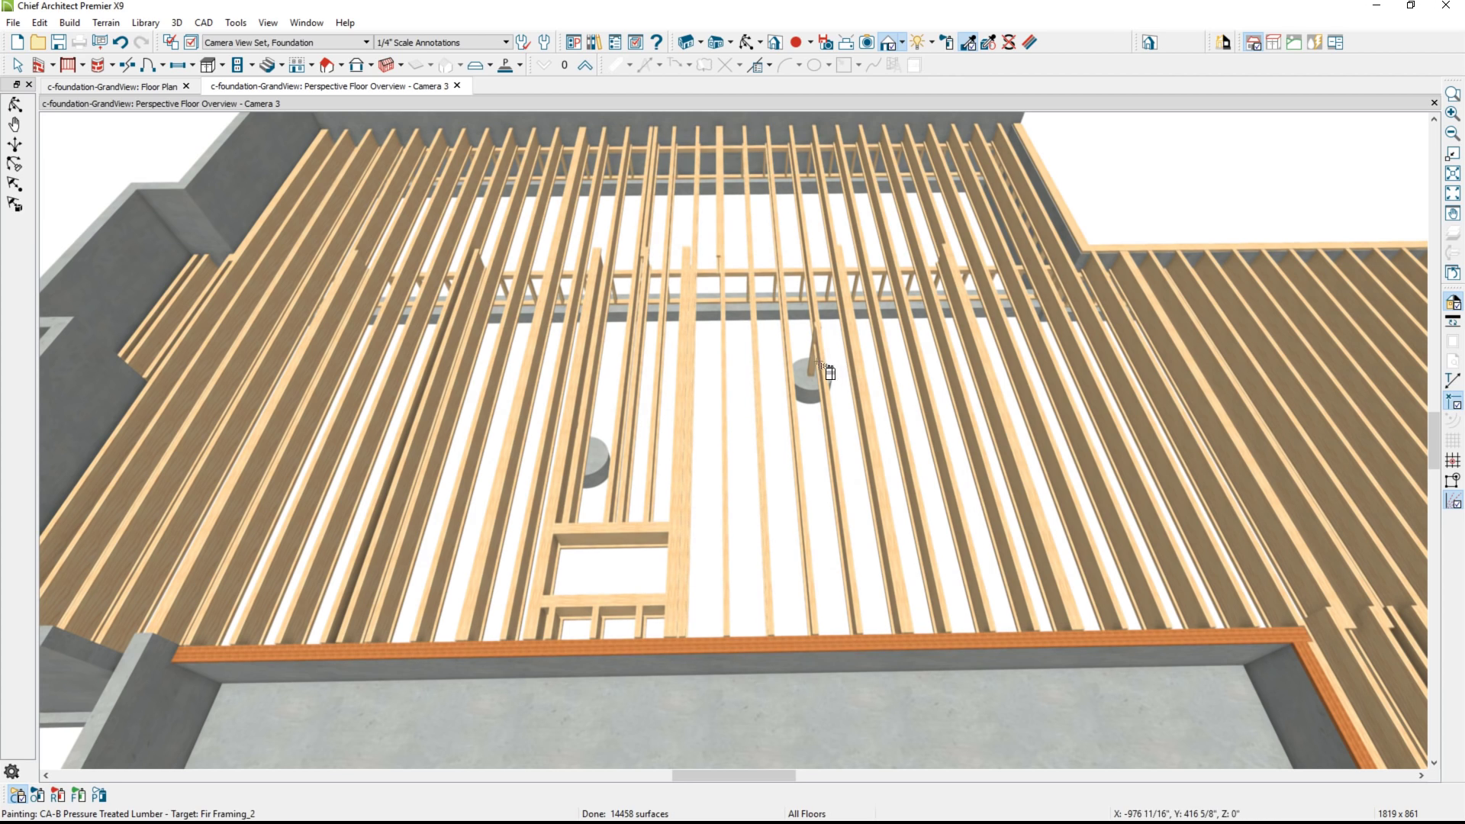
Paint the post farther from the stairs with CA-B Pressure Treated Lumber and lower its top to about -17" beneath the floor joists
{"action": "left_click", "coordinate": [813, 373]}
{"action": "scroll", "coordinate": [815, 374], "scroll_direction": "up", "scroll_amount": 5}
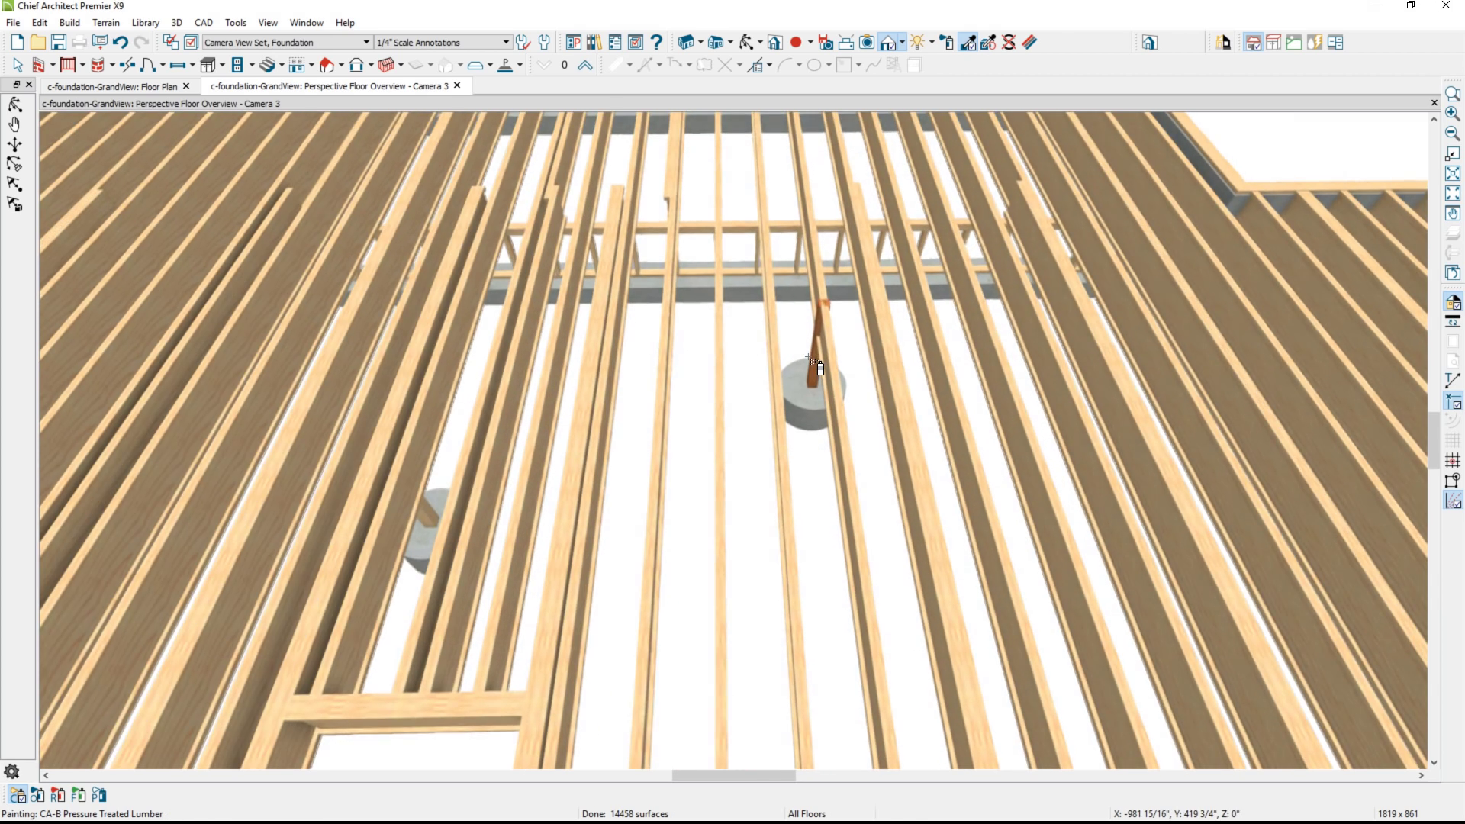
{"action": "key", "text": "space"}
{"action": "left_click", "coordinate": [821, 347]}
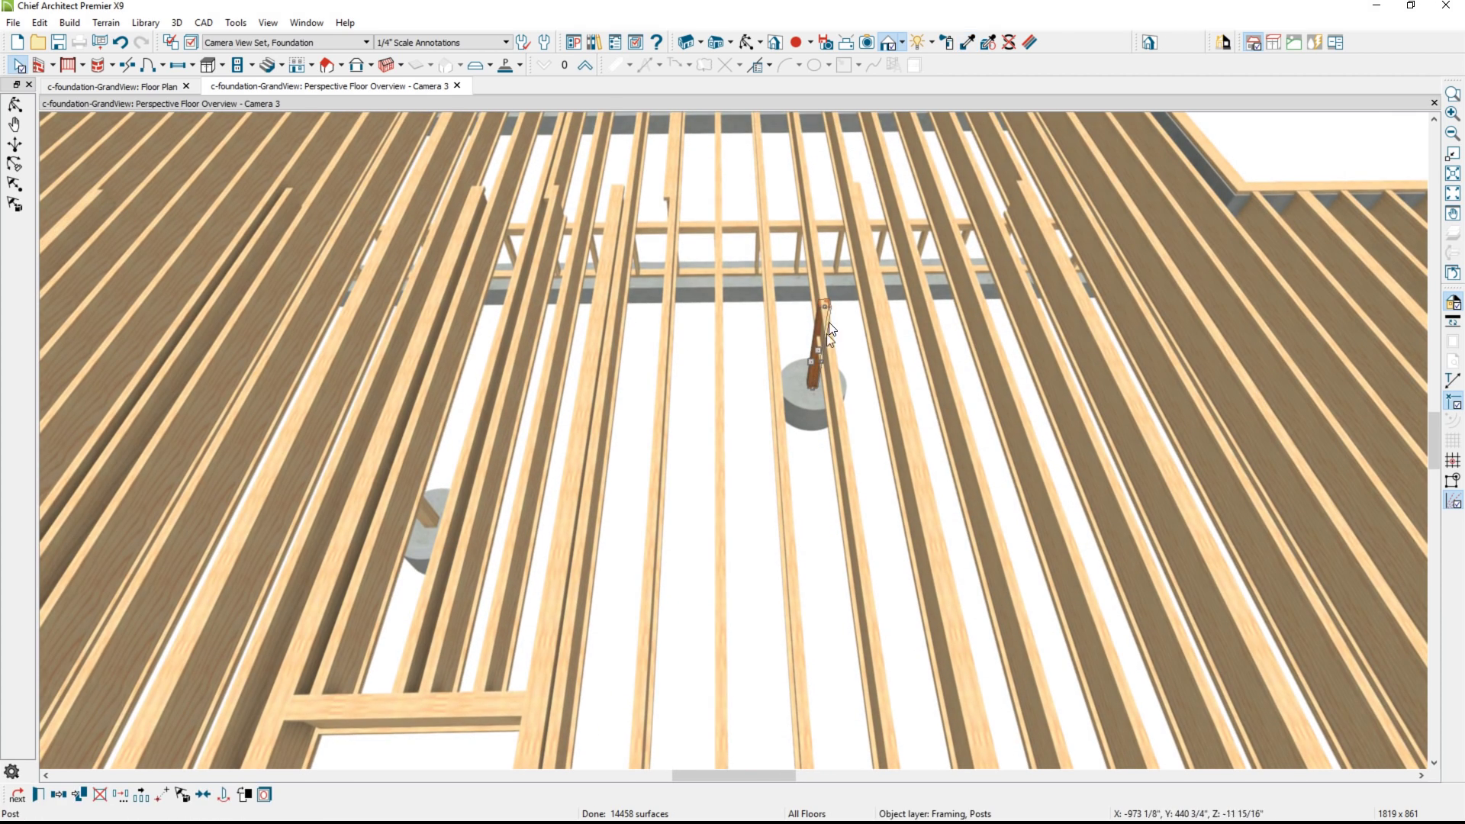
{"action": "left_click_drag", "start_coordinate": [826, 304], "coordinate": [835, 360]}
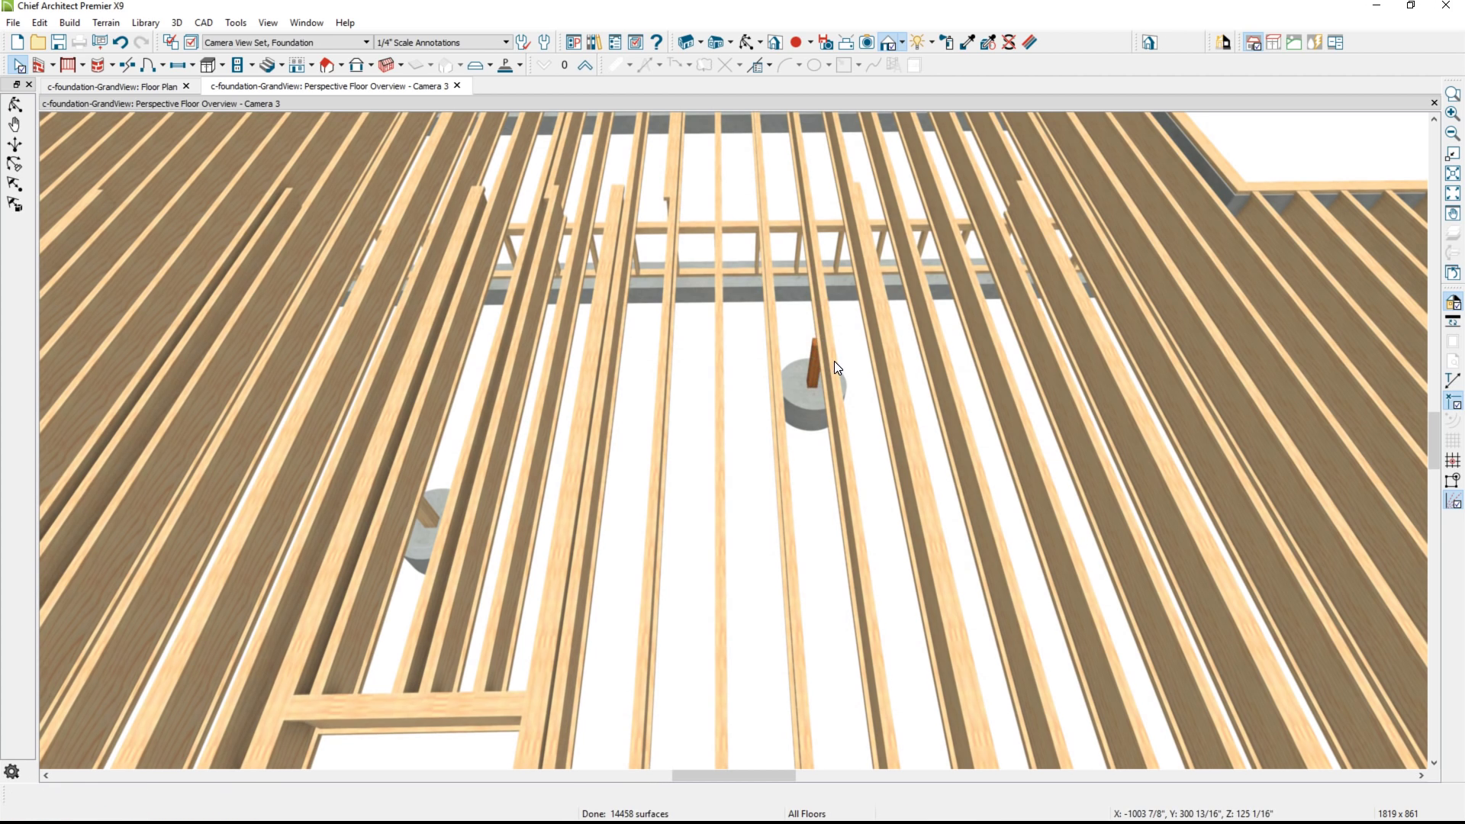
{"action": "left_click", "coordinate": [814, 374]}
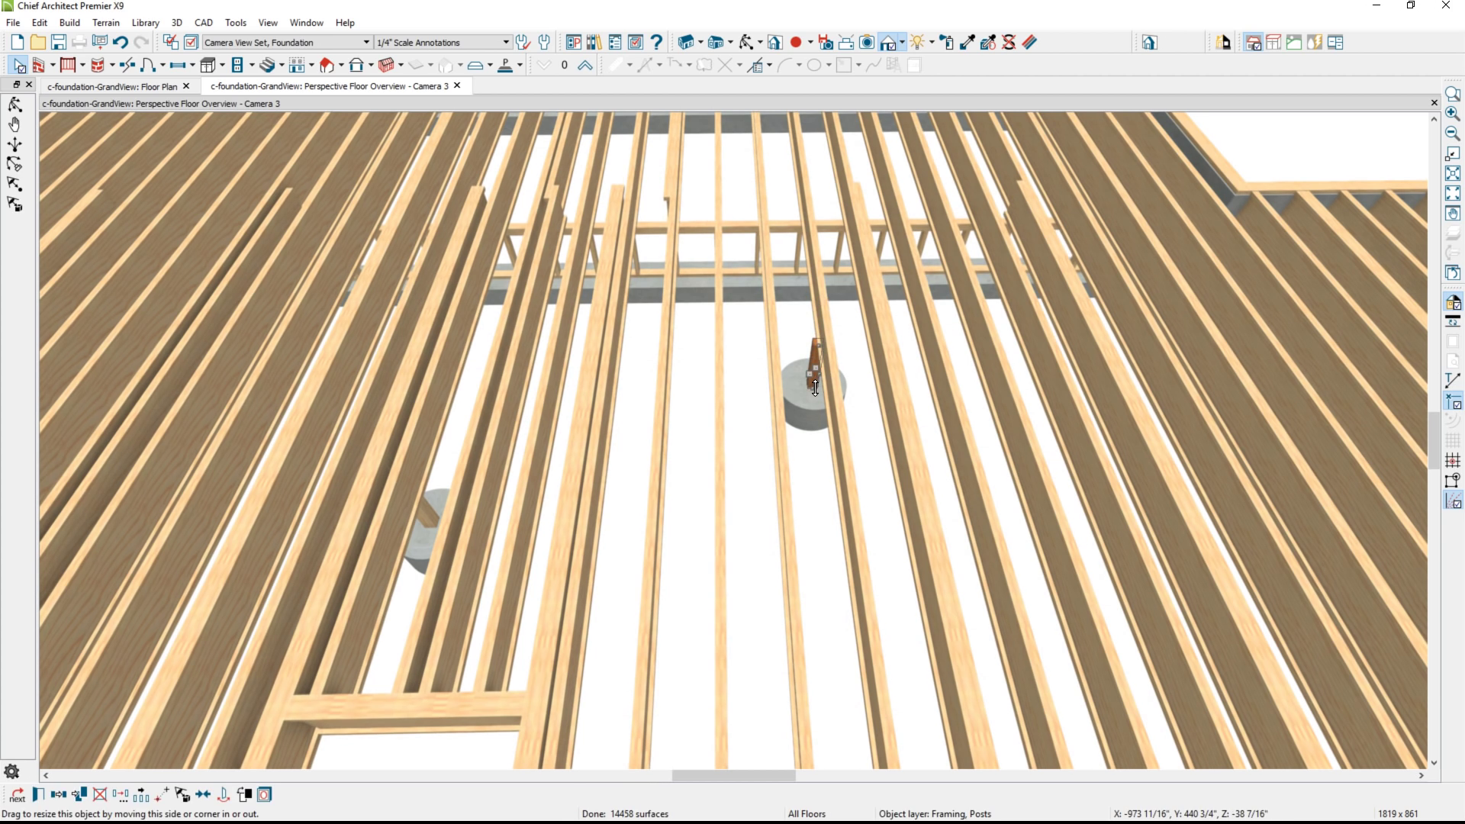
{"action": "double_click", "coordinate": [815, 389]}
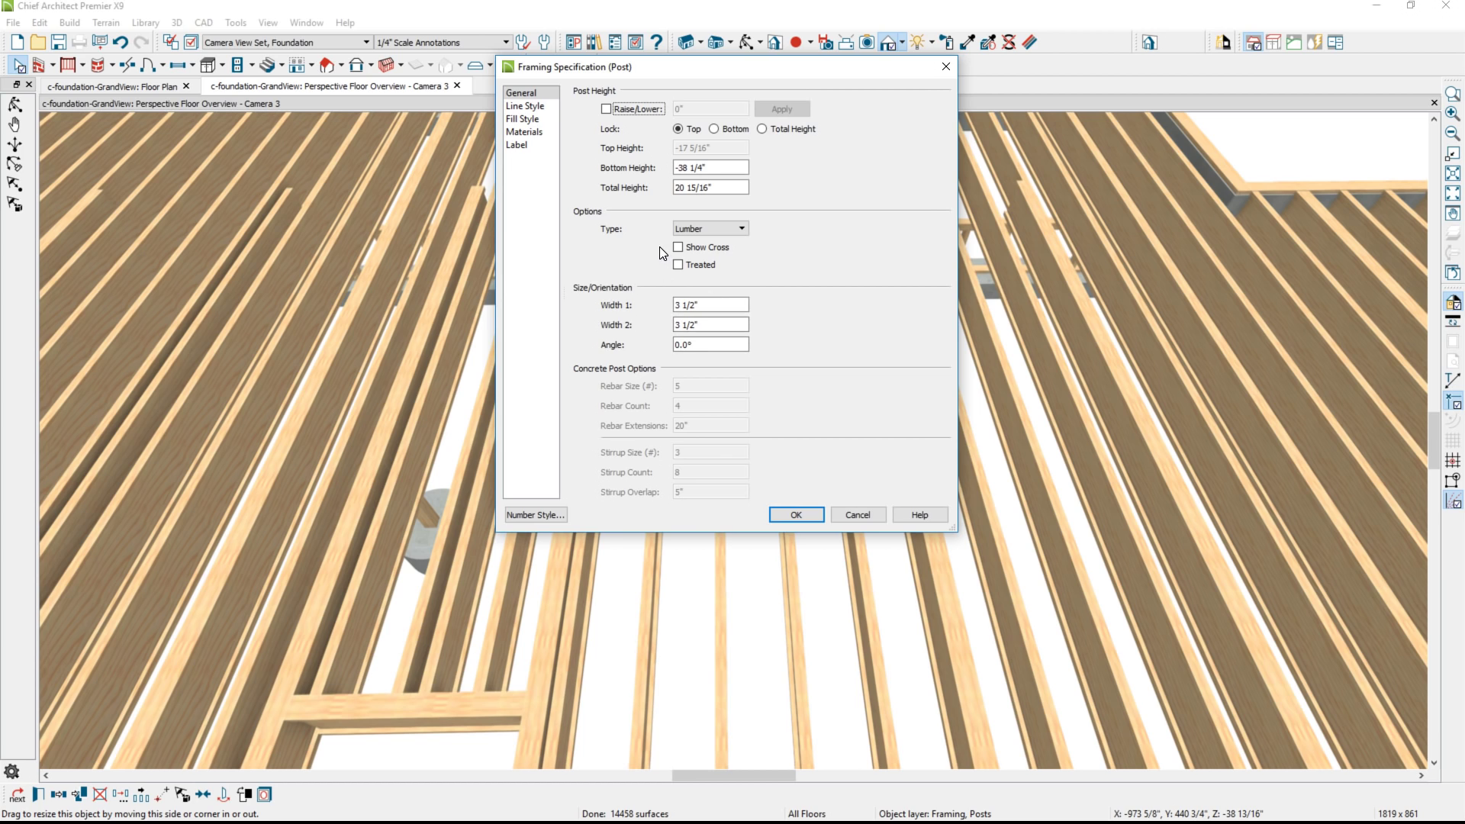
{"action": "key", "text": "Return"}
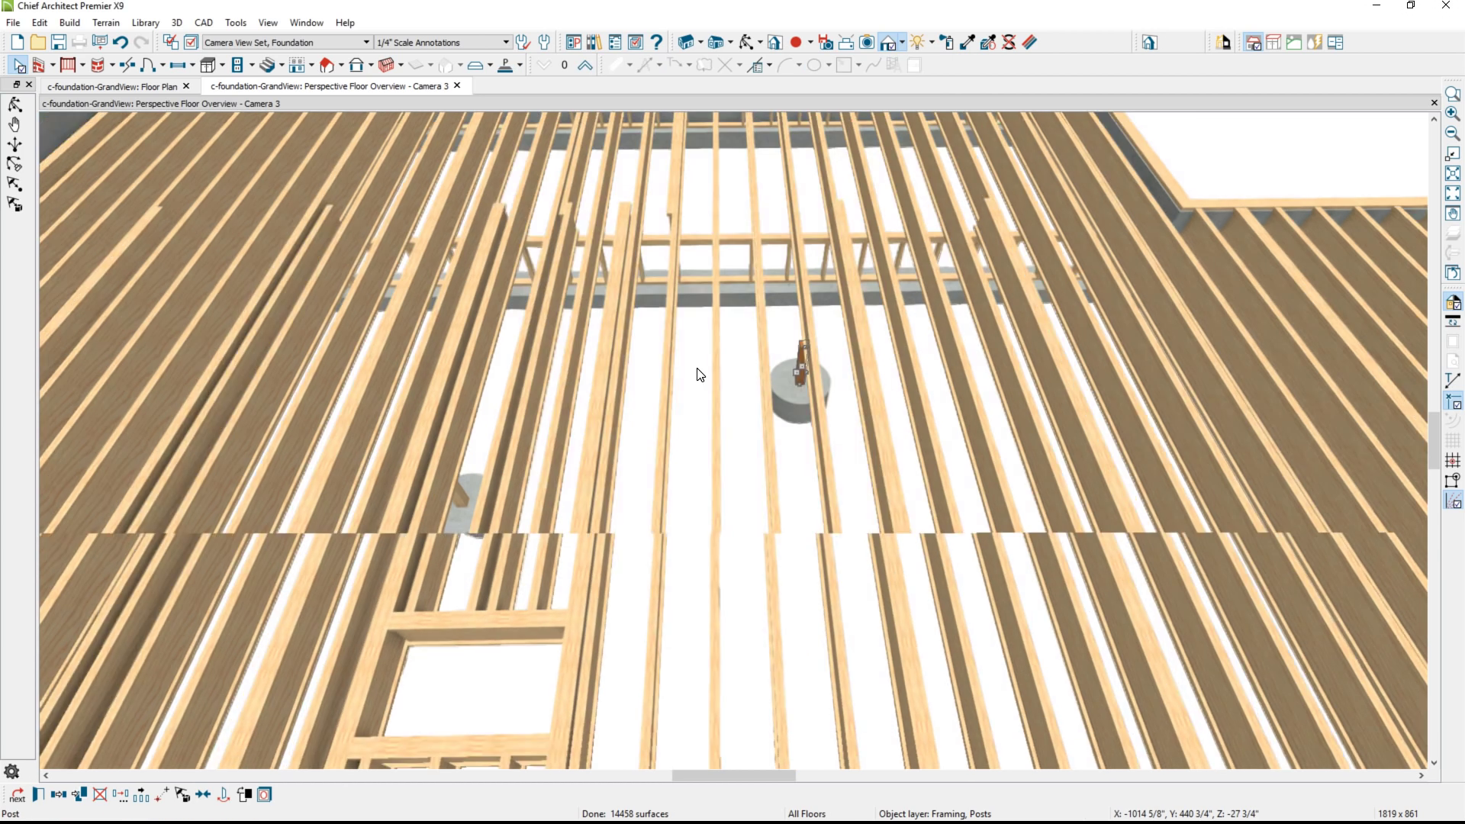
Following the reference model, place a post with footing in the floor plan on the CAD point farther from the garage wall
{"action": "scroll", "coordinate": [718, 384], "scroll_direction": "down", "scroll_amount": 2}
{"action": "scroll", "coordinate": [758, 424], "scroll_direction": "down", "scroll_amount": 2}
{"action": "middle_click_drag", "start_coordinate": [785, 386], "coordinate": [397, 168]}
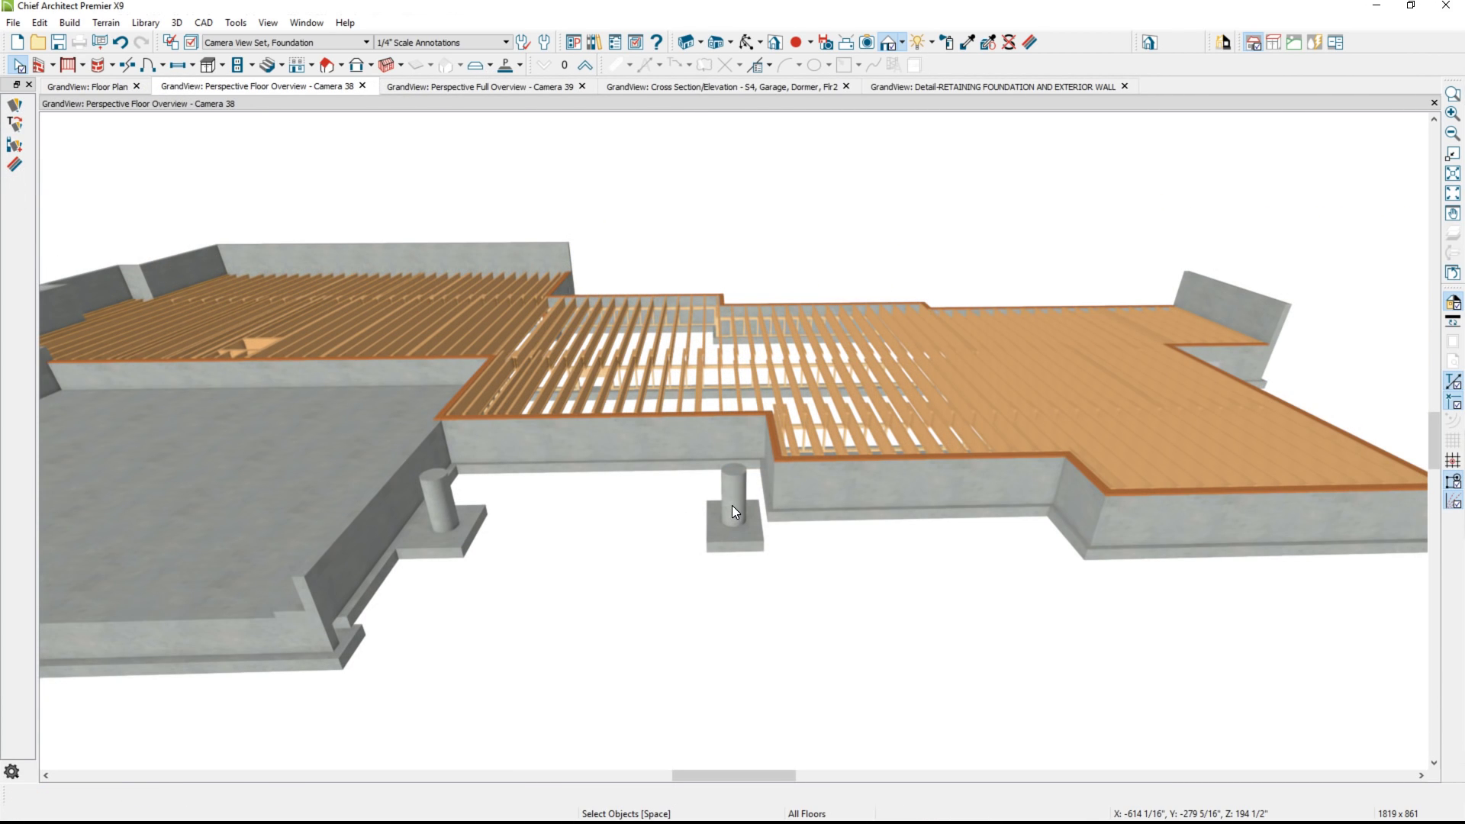
{"action": "left_click", "coordinate": [492, 66]}
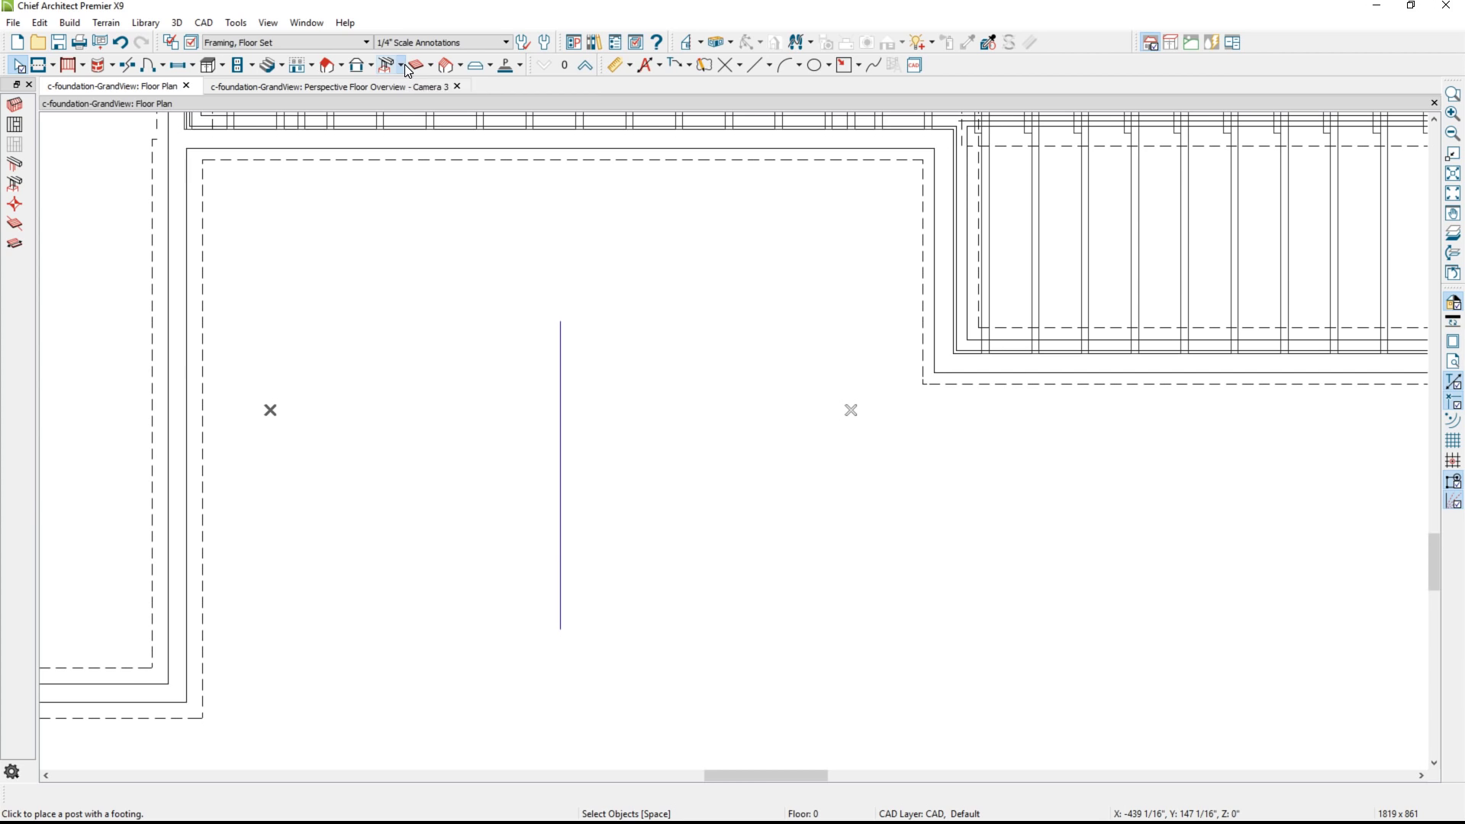
{"action": "left_click", "coordinate": [402, 66]}
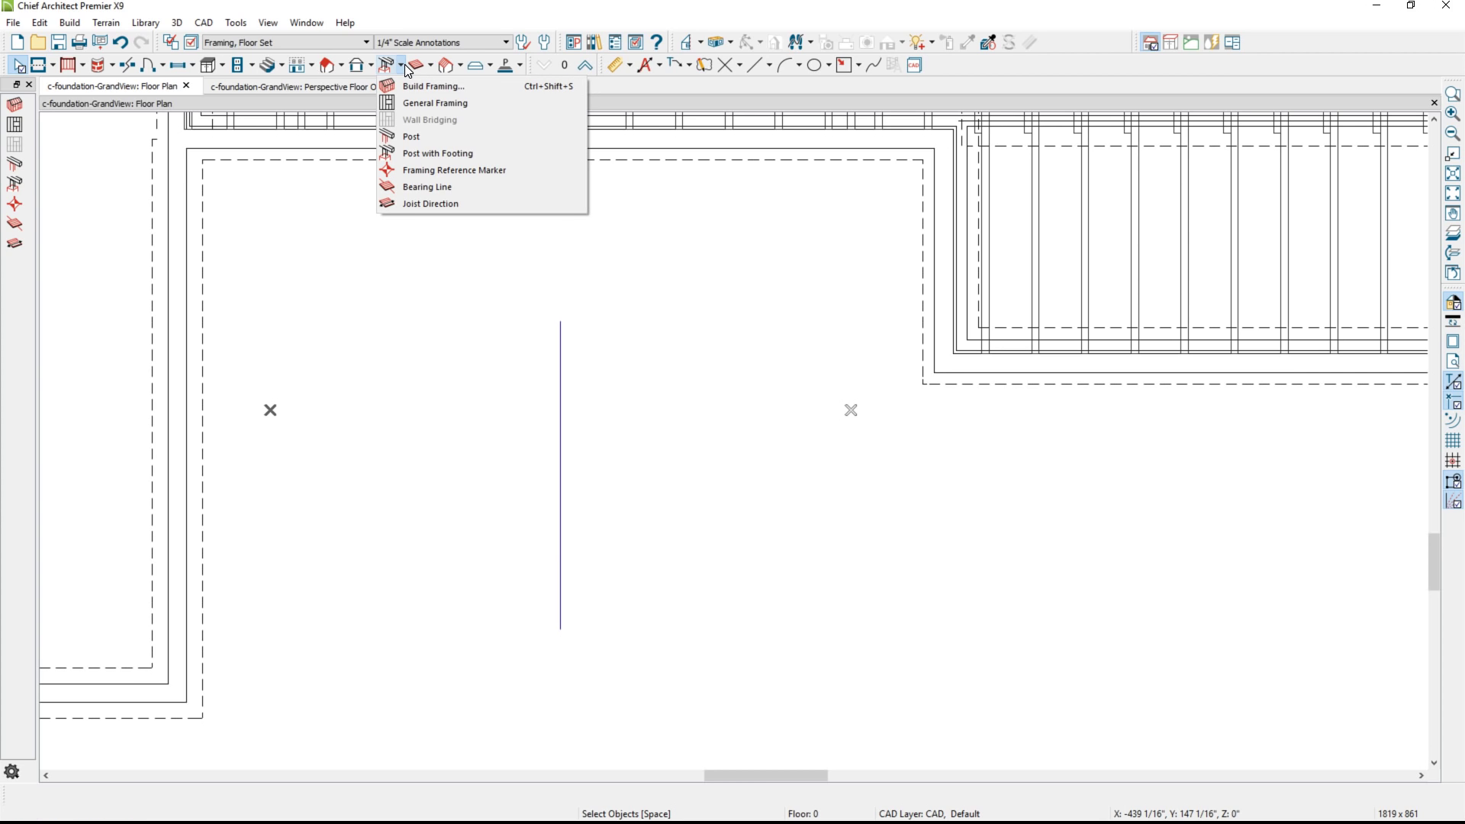
{"action": "left_click", "coordinate": [424, 153]}
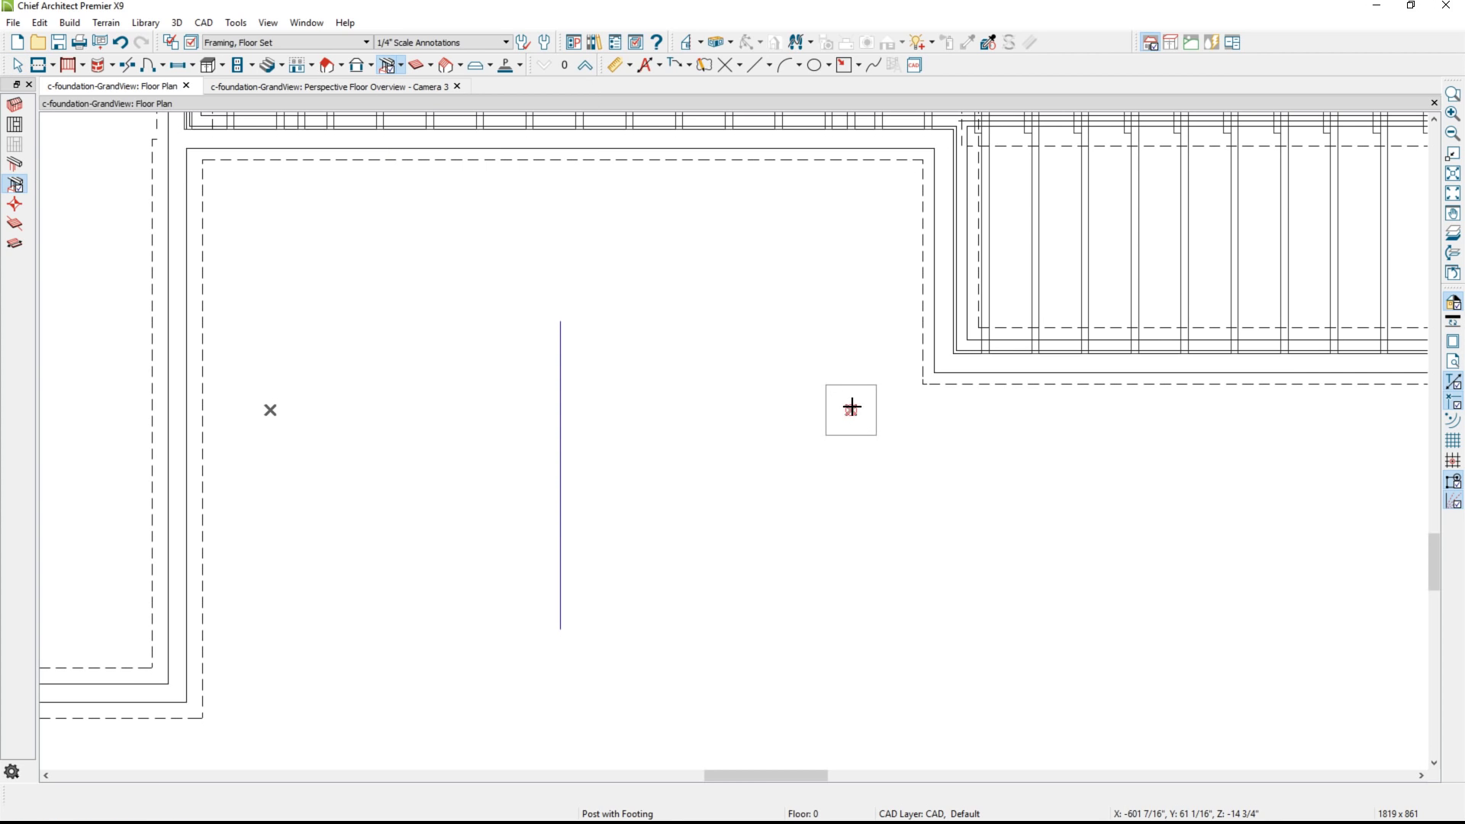
{"action": "scroll", "coordinate": [852, 409], "scroll_direction": "up", "scroll_amount": 3}
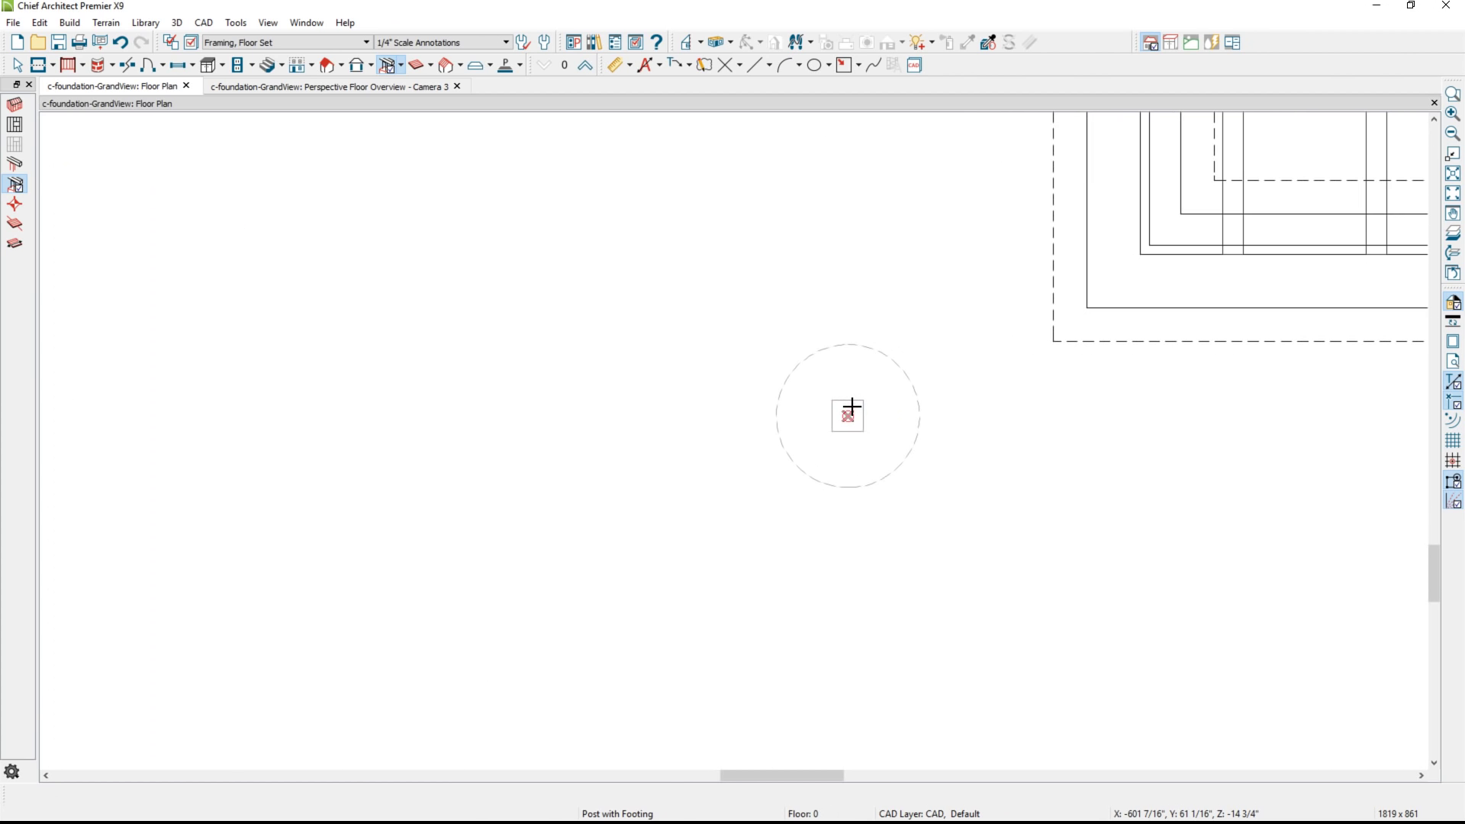
{"action": "left_click", "coordinate": [852, 406]}
{"action": "key", "text": "space"}
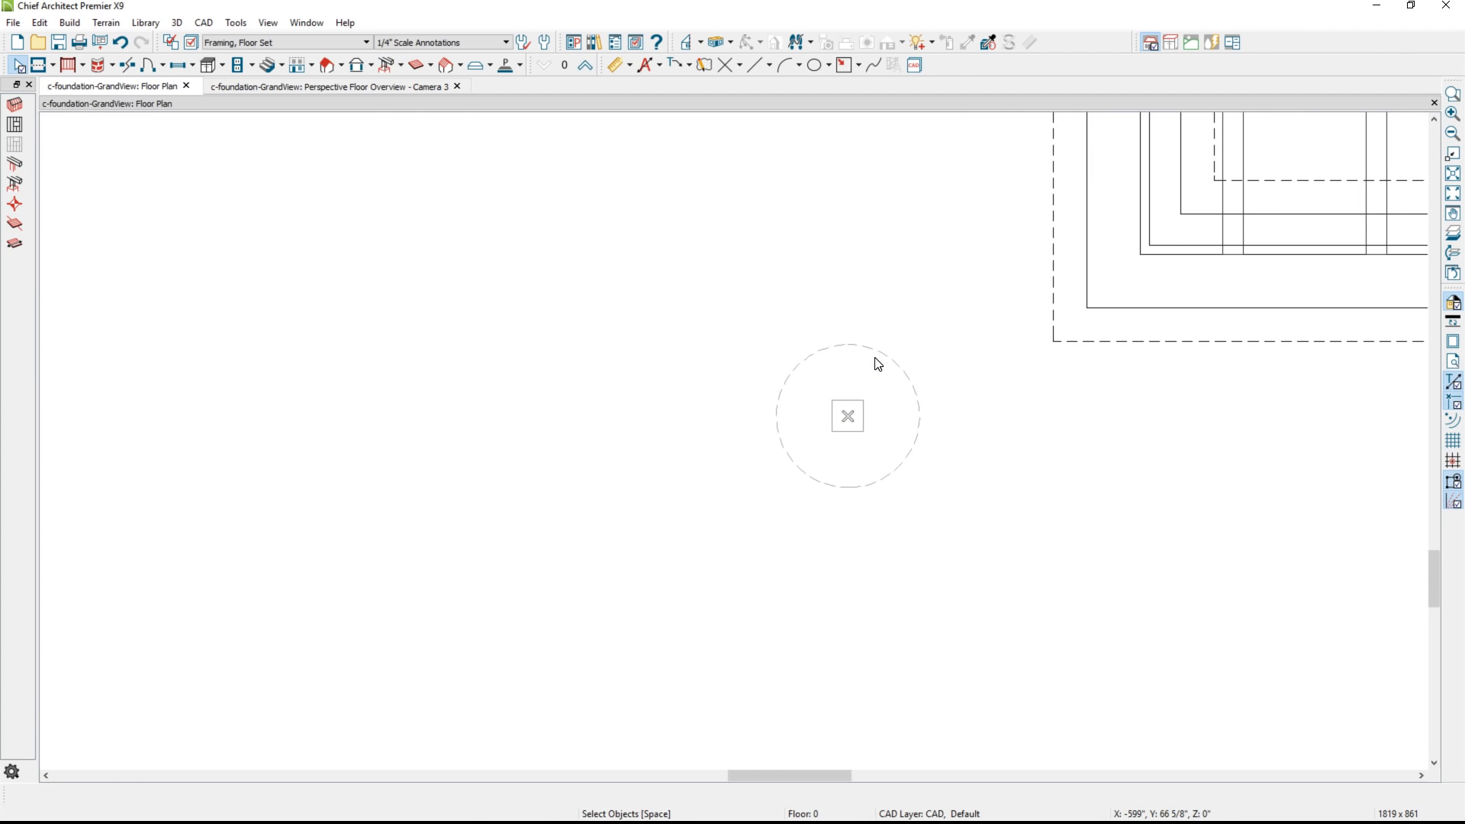
Make the new post's footing square, with an 8" thickness and its top elevation at -38 1/4"
{"action": "left_click", "coordinate": [876, 351]}
{"action": "double_click", "coordinate": [877, 351]}
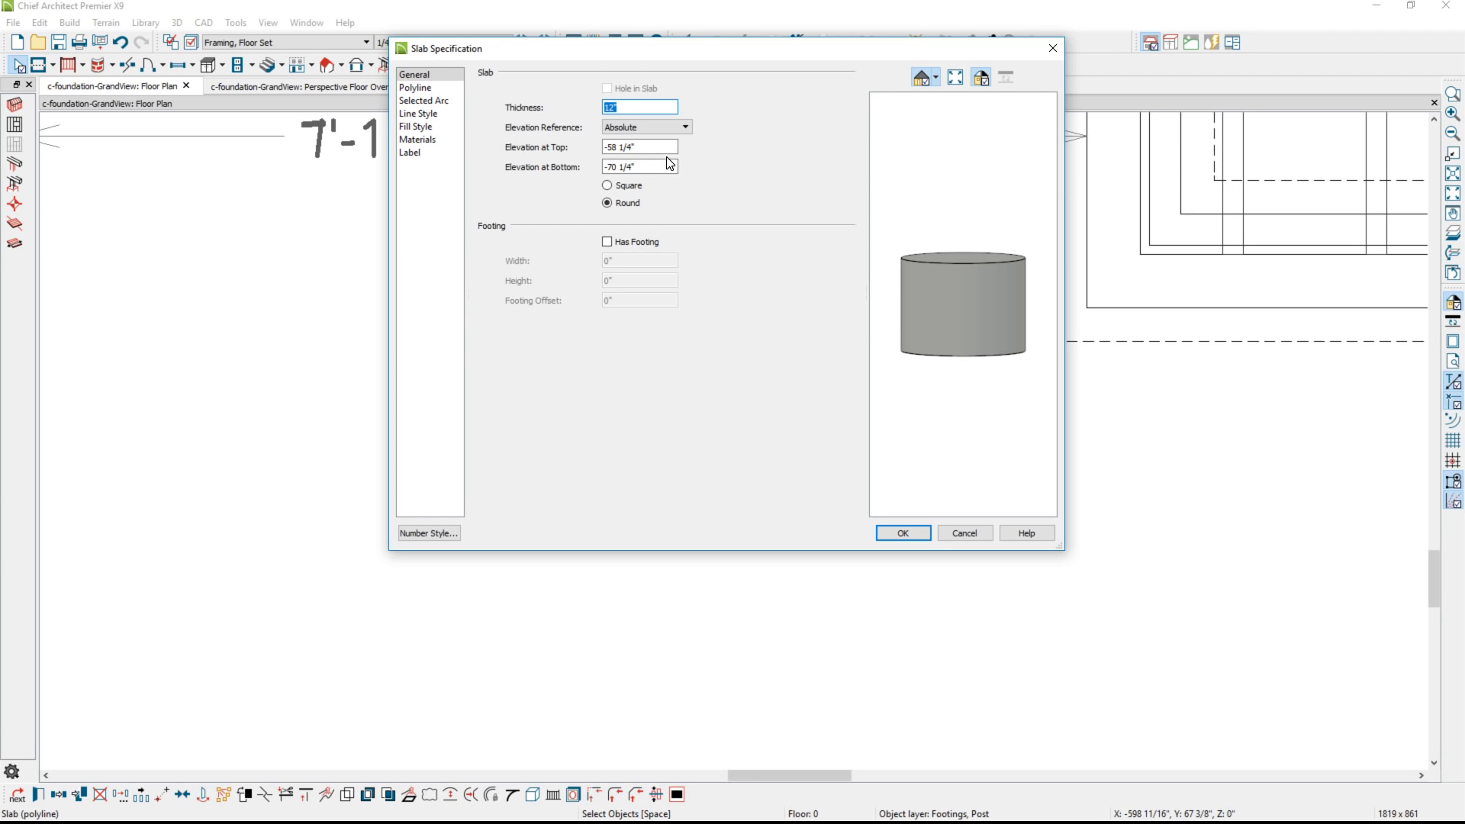
{"action": "type", "text": "8"}
{"action": "left_click", "coordinate": [611, 145]}
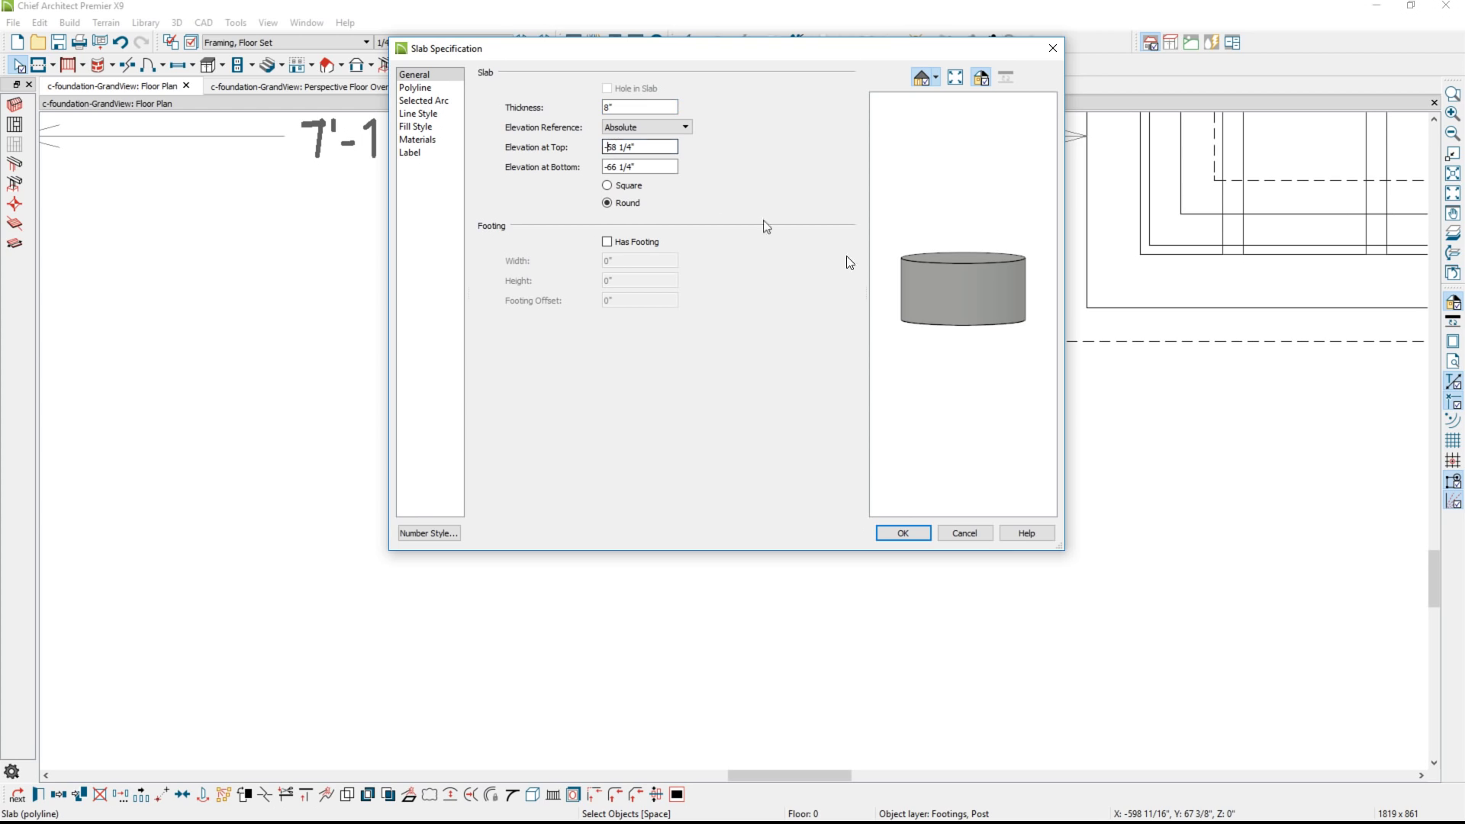
{"action": "key", "text": "BackSpace"}
{"action": "type", "text": "3"}
{"action": "left_click", "coordinate": [606, 185]}
{"action": "left_click", "coordinate": [886, 534]}
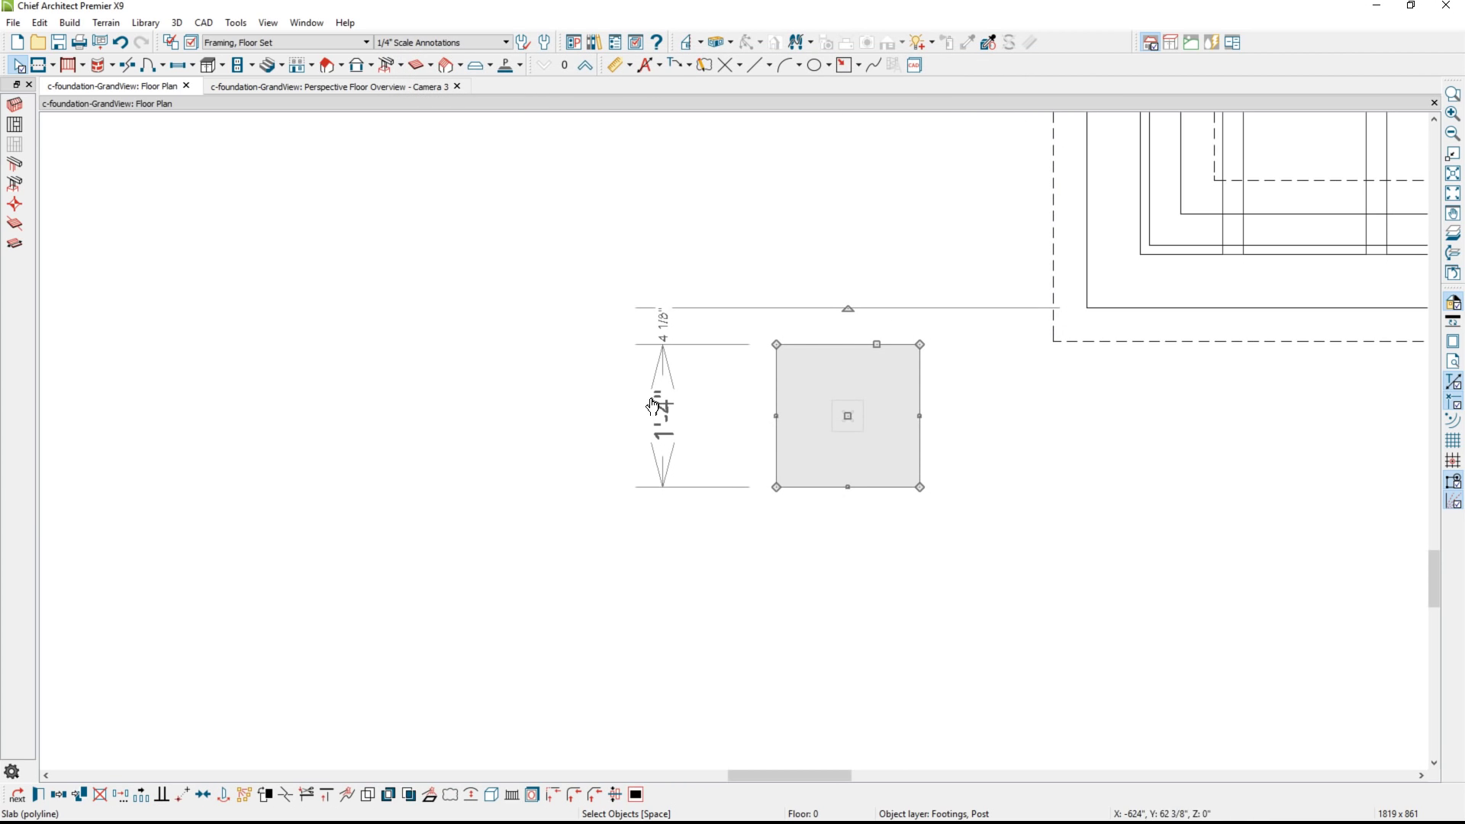
Size the square footing to 4' by 3' and recentre it on the post
{"action": "left_click", "coordinate": [655, 407]}
{"action": "type", "text": "3"}
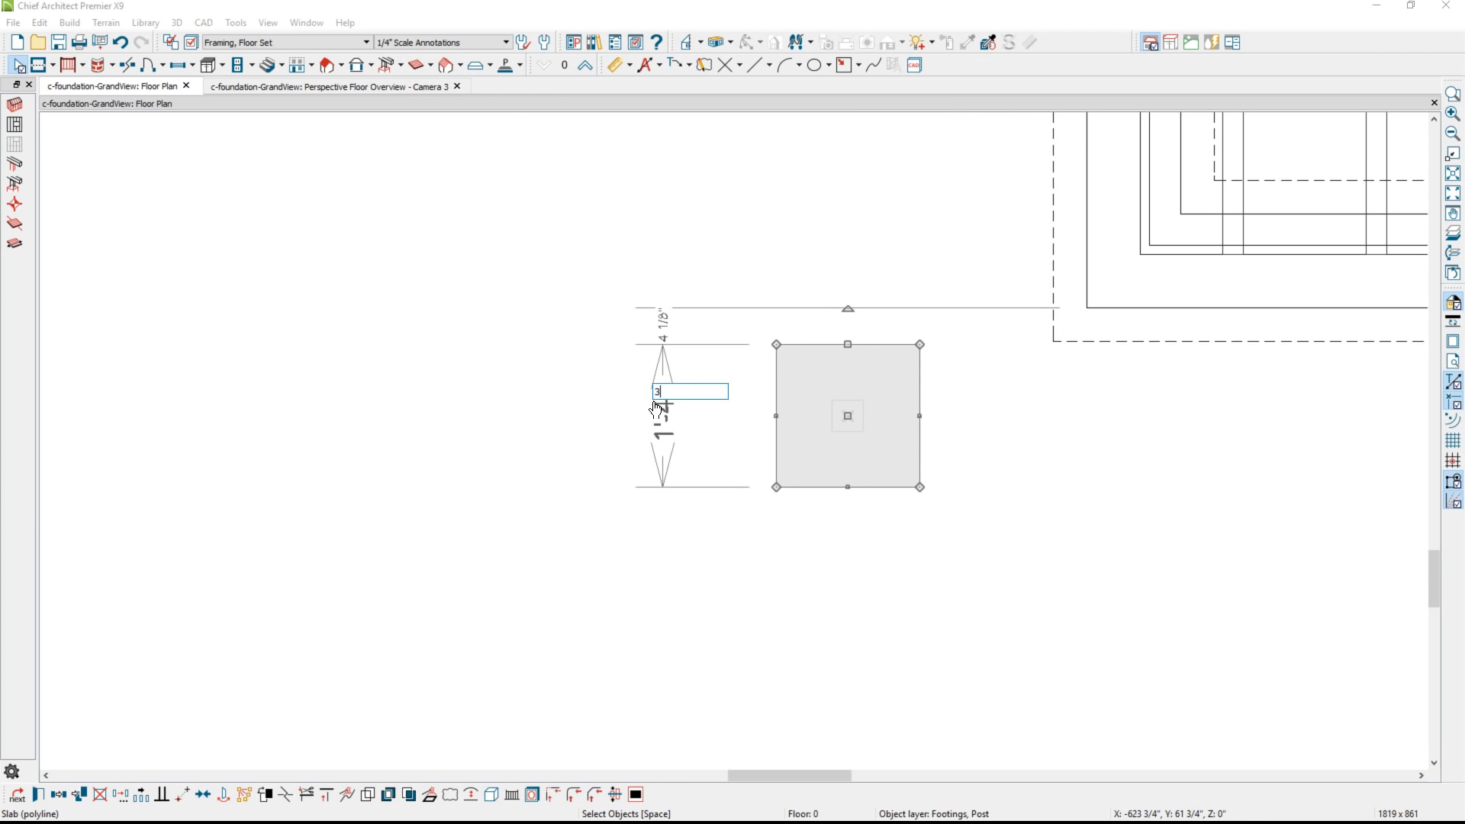
{"action": "key", "text": "BackSpace"}
{"action": "type", "text": "4'"}
{"action": "key", "text": "Return"}
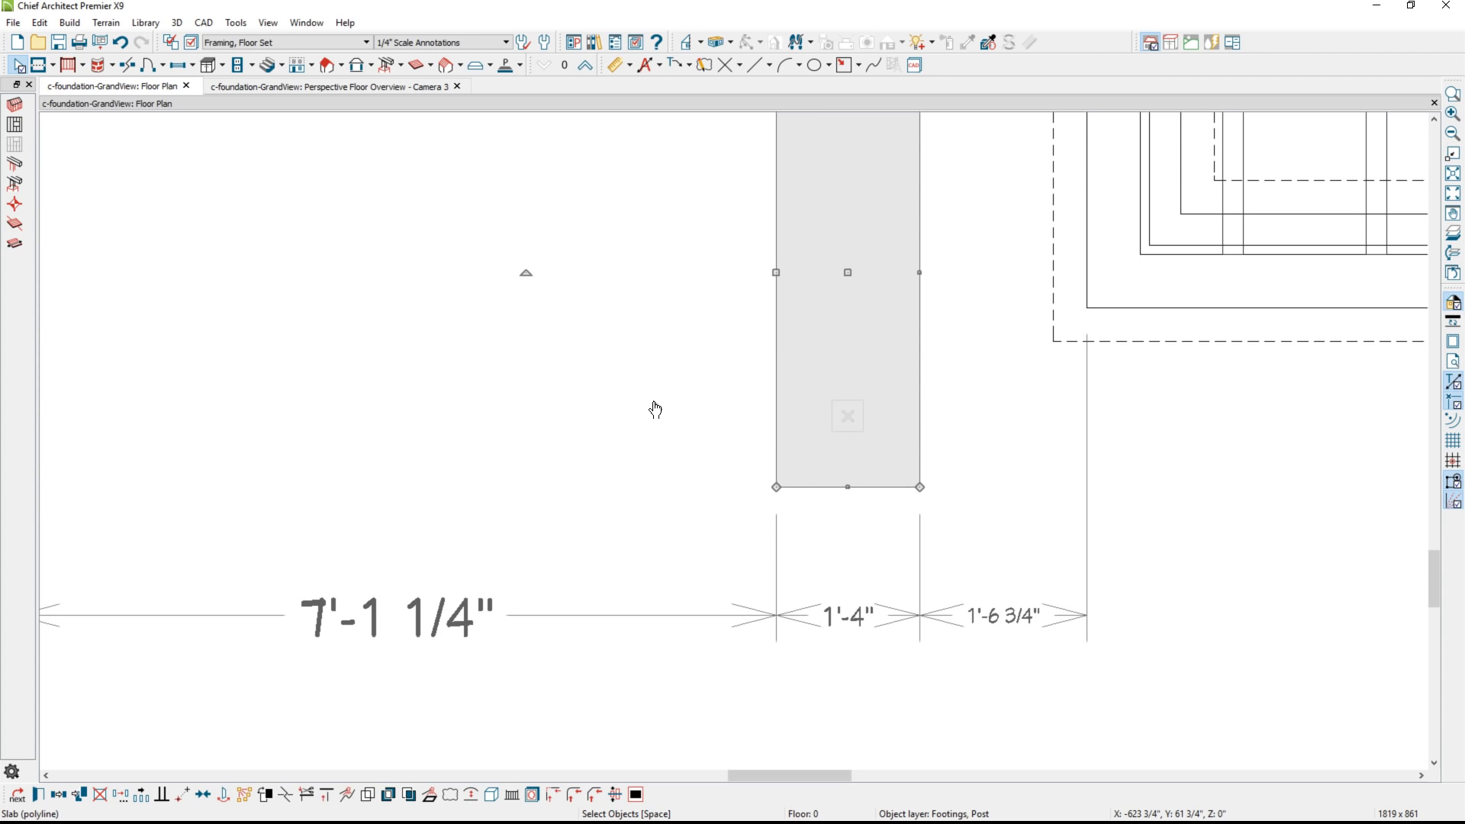
{"action": "left_click", "coordinate": [856, 615]}
{"action": "type", "text": "3'"}
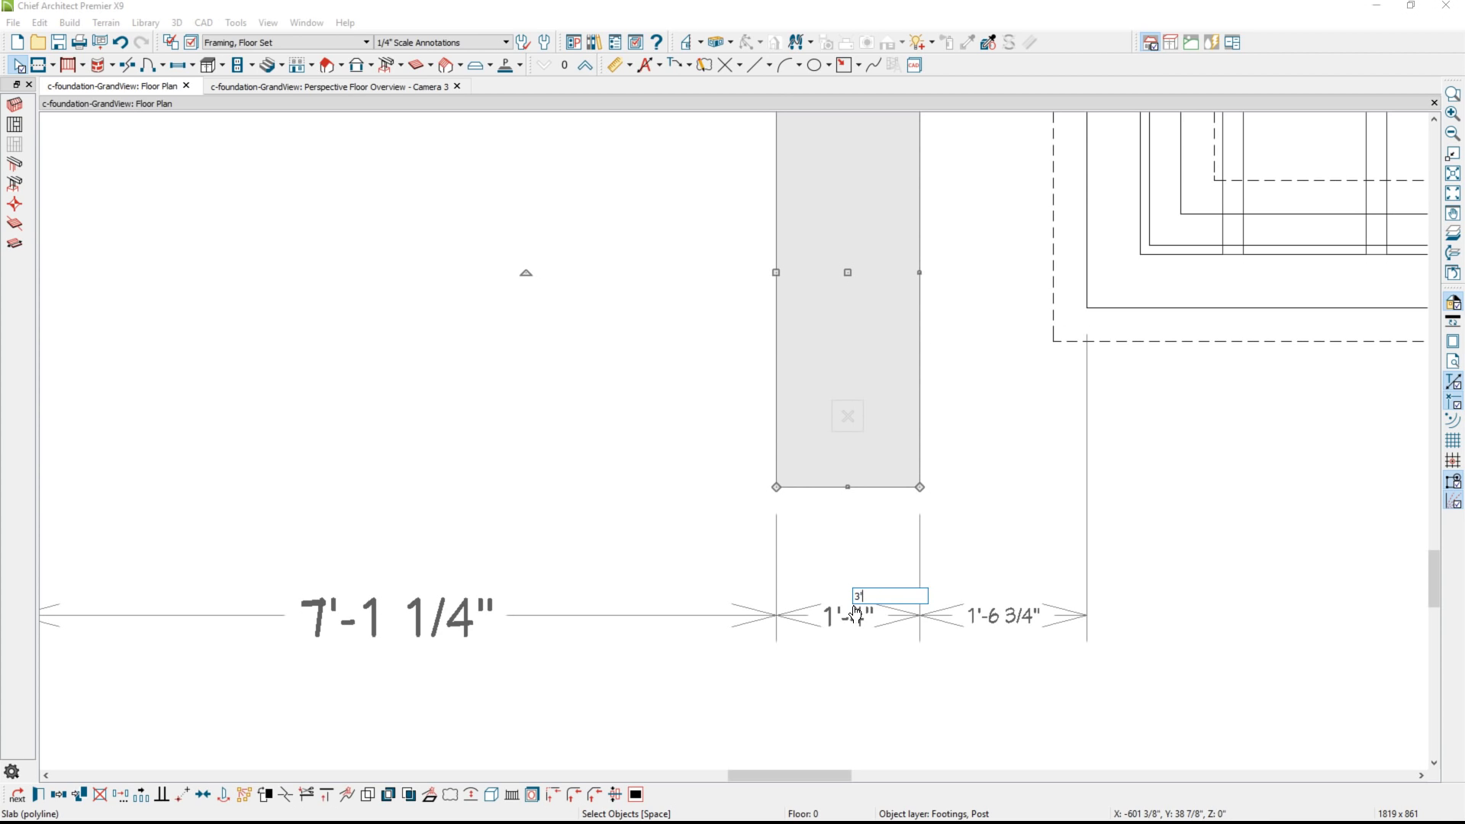
{"action": "key", "text": "Return"}
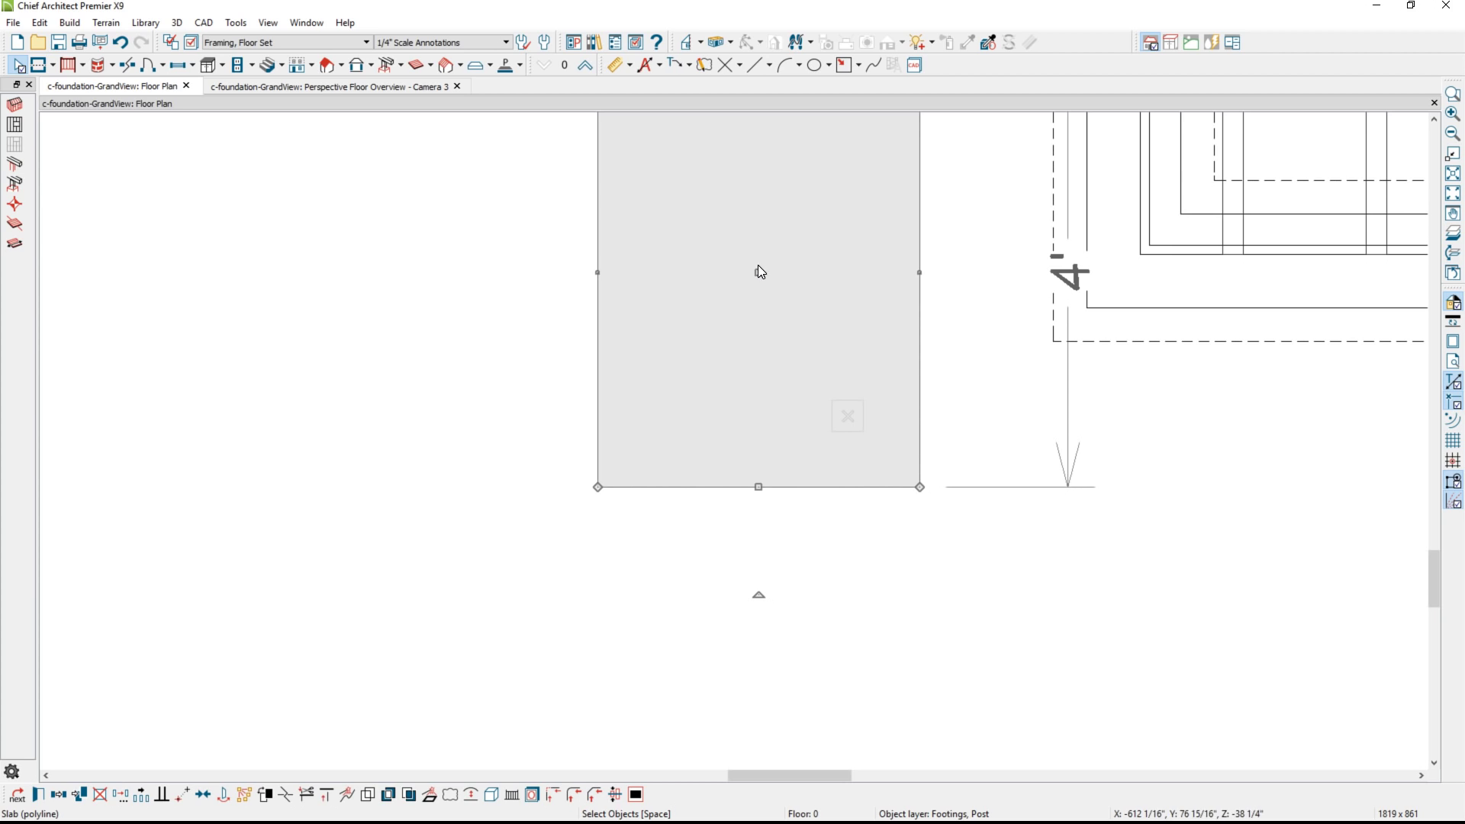
{"action": "left_click_drag", "start_coordinate": [760, 272], "coordinate": [850, 416]}
Change the post on the rectangular footing to the Round type with an 18" width
{"action": "left_click", "coordinate": [851, 401]}
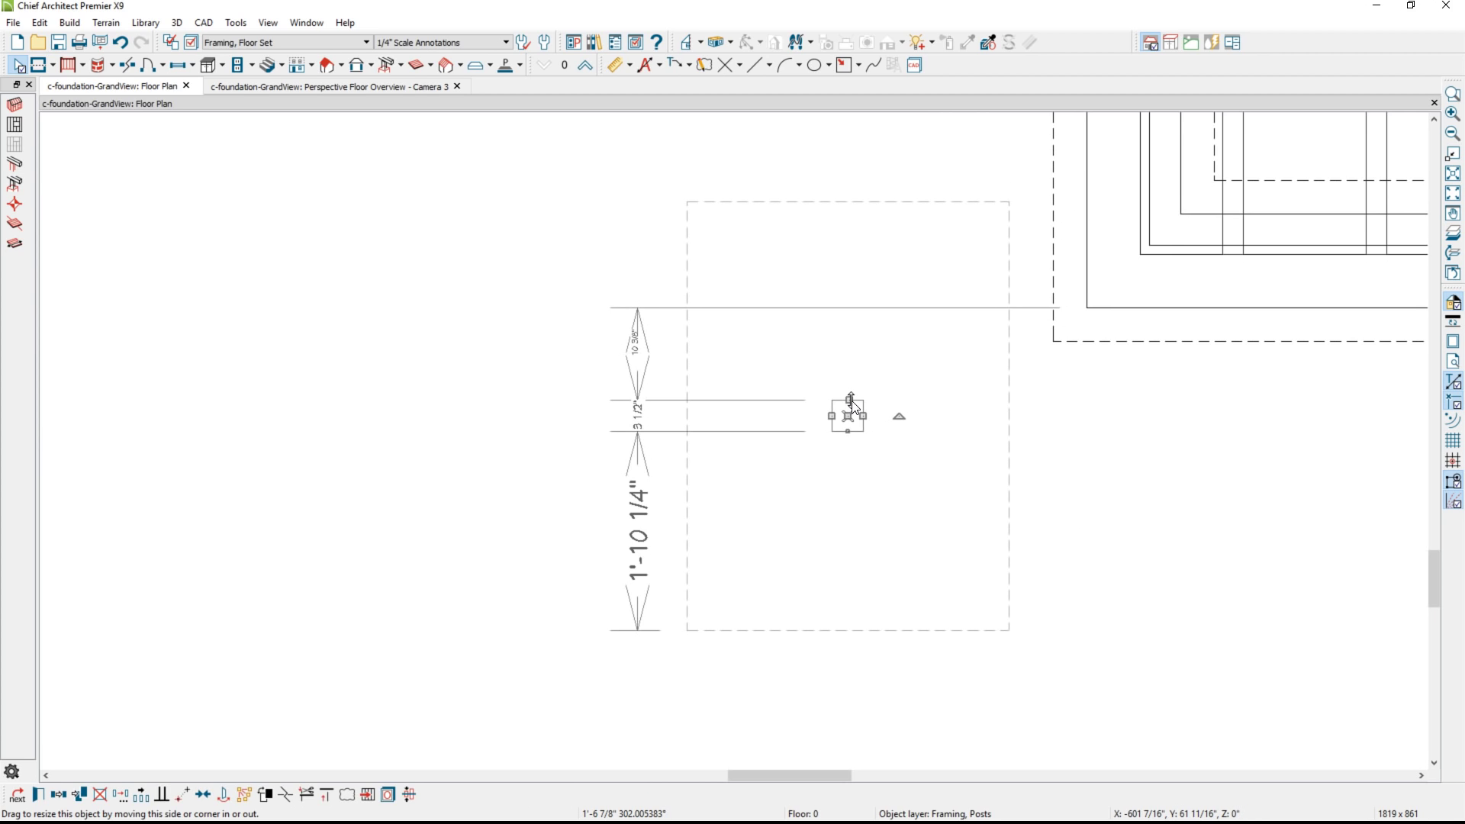
{"action": "double_click", "coordinate": [852, 401]}
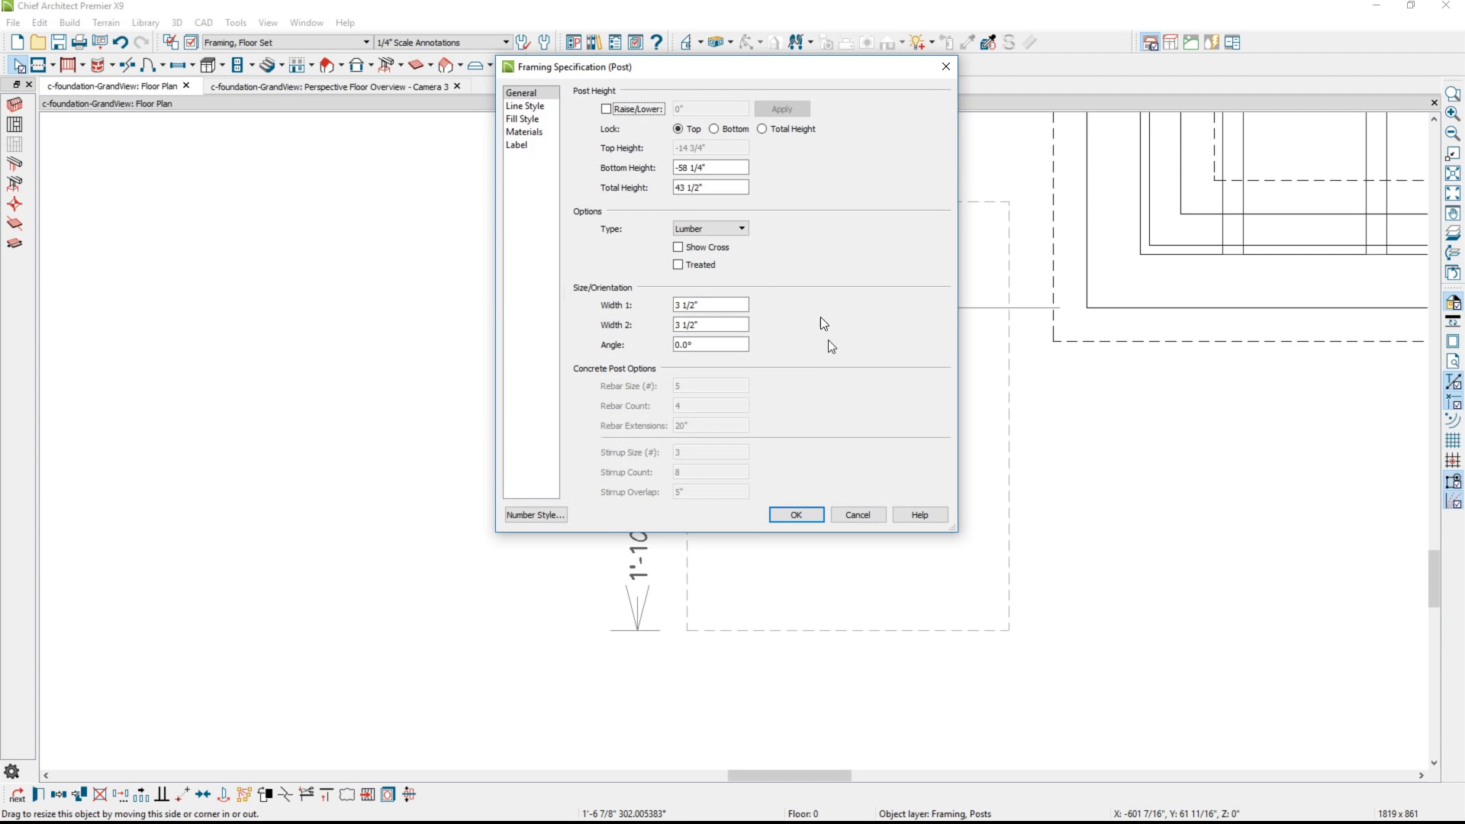
{"action": "left_click", "coordinate": [729, 229]}
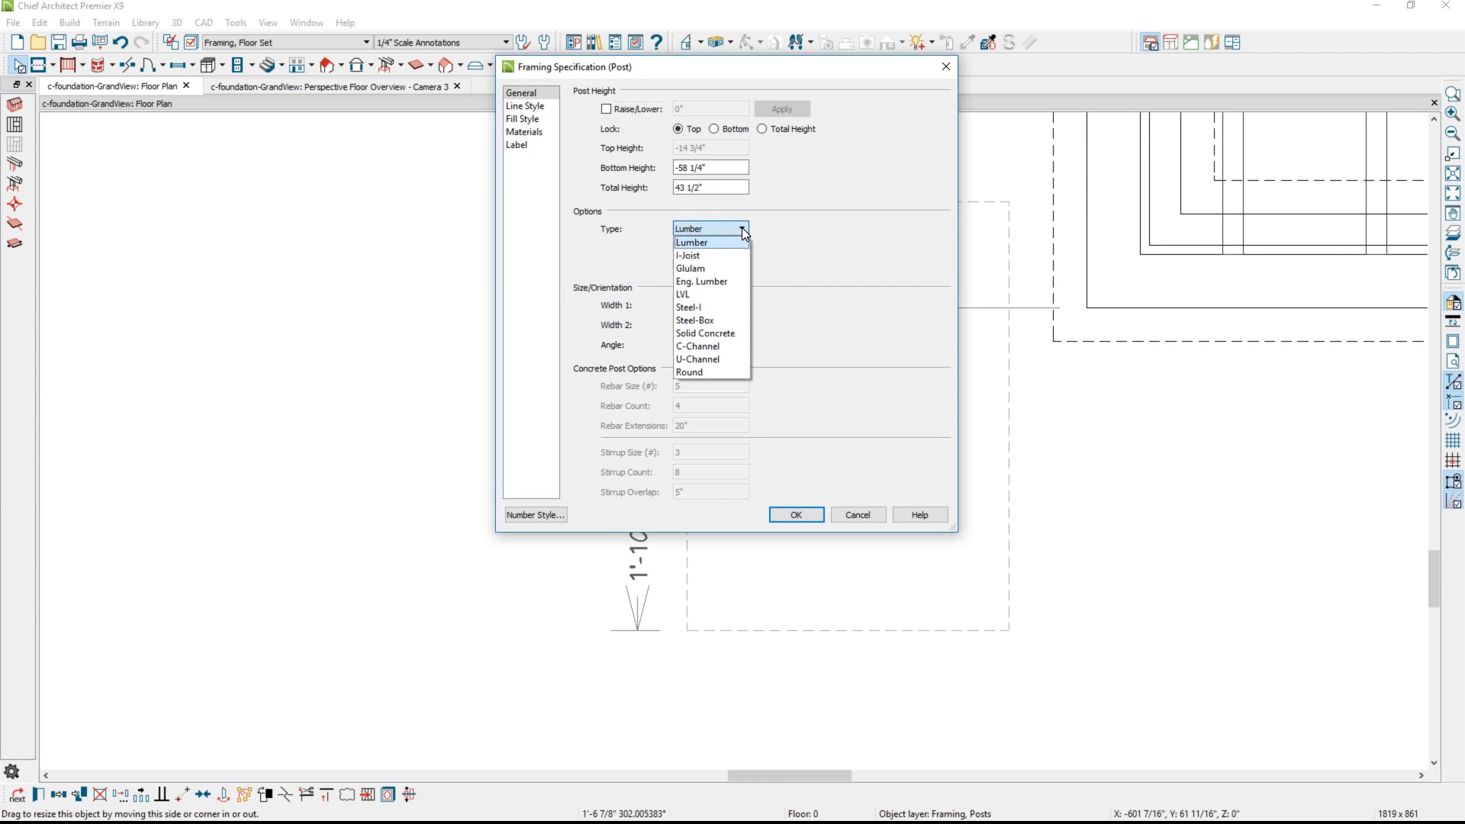
{"action": "left_click", "coordinate": [689, 372]}
{"action": "left_click", "coordinate": [702, 305]}
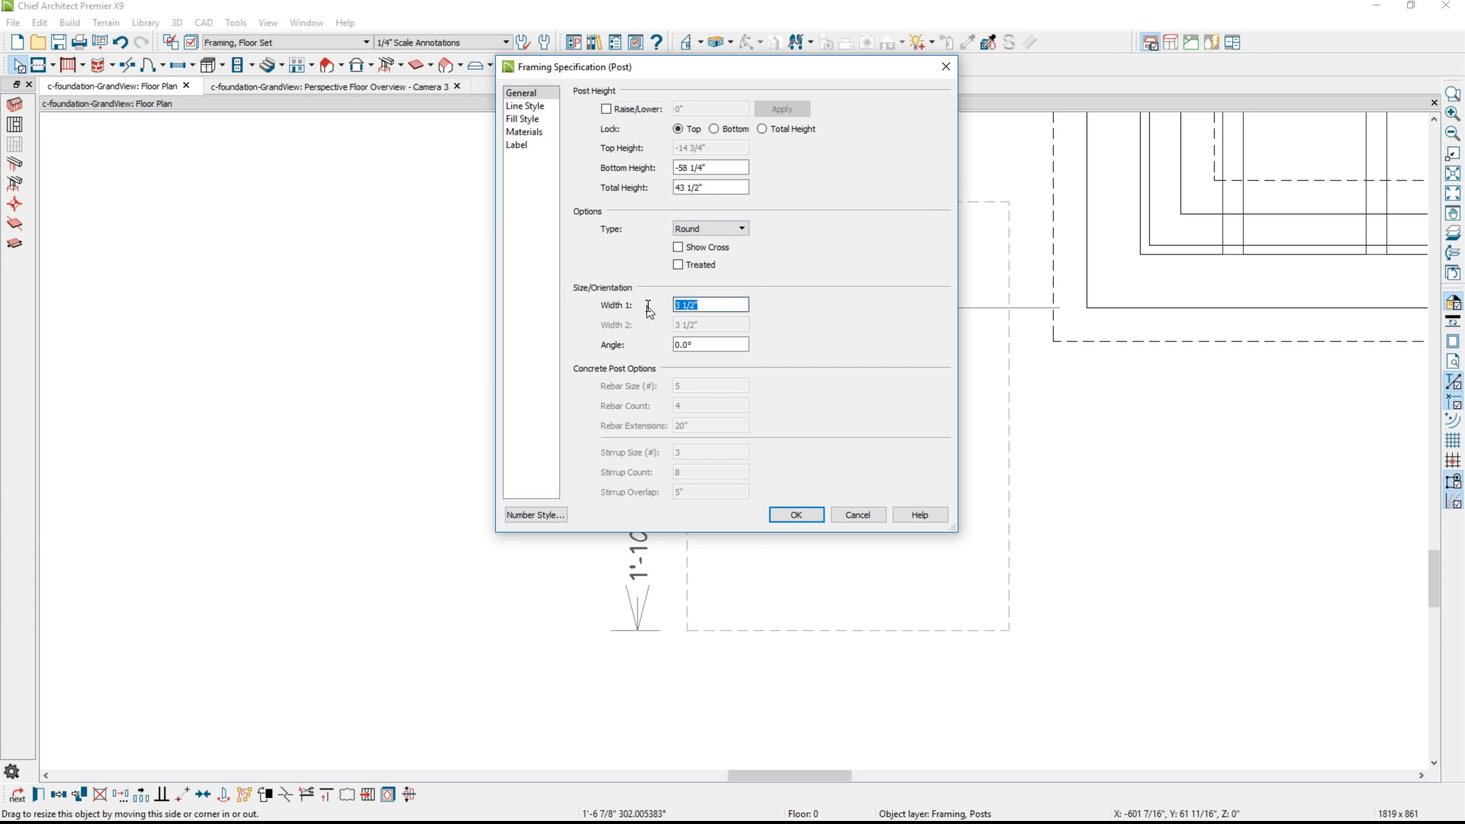
{"action": "type", "text": "18"}
{"action": "key", "text": "Return"}
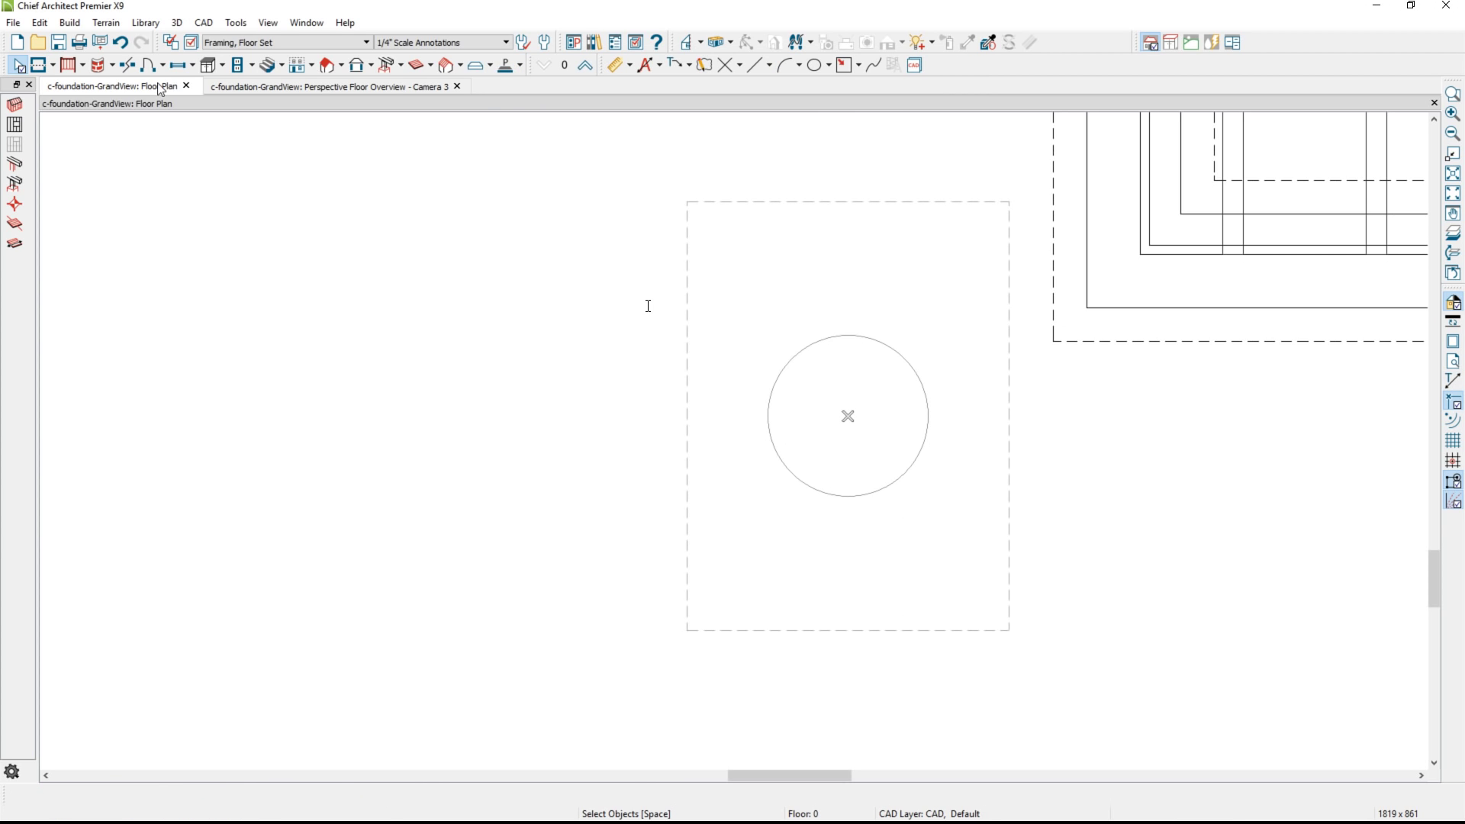
In the 3D floor overview, stretch the round post from its footing up near the foundation wall's top and paint it with Concrete
{"action": "left_click", "coordinate": [263, 87]}
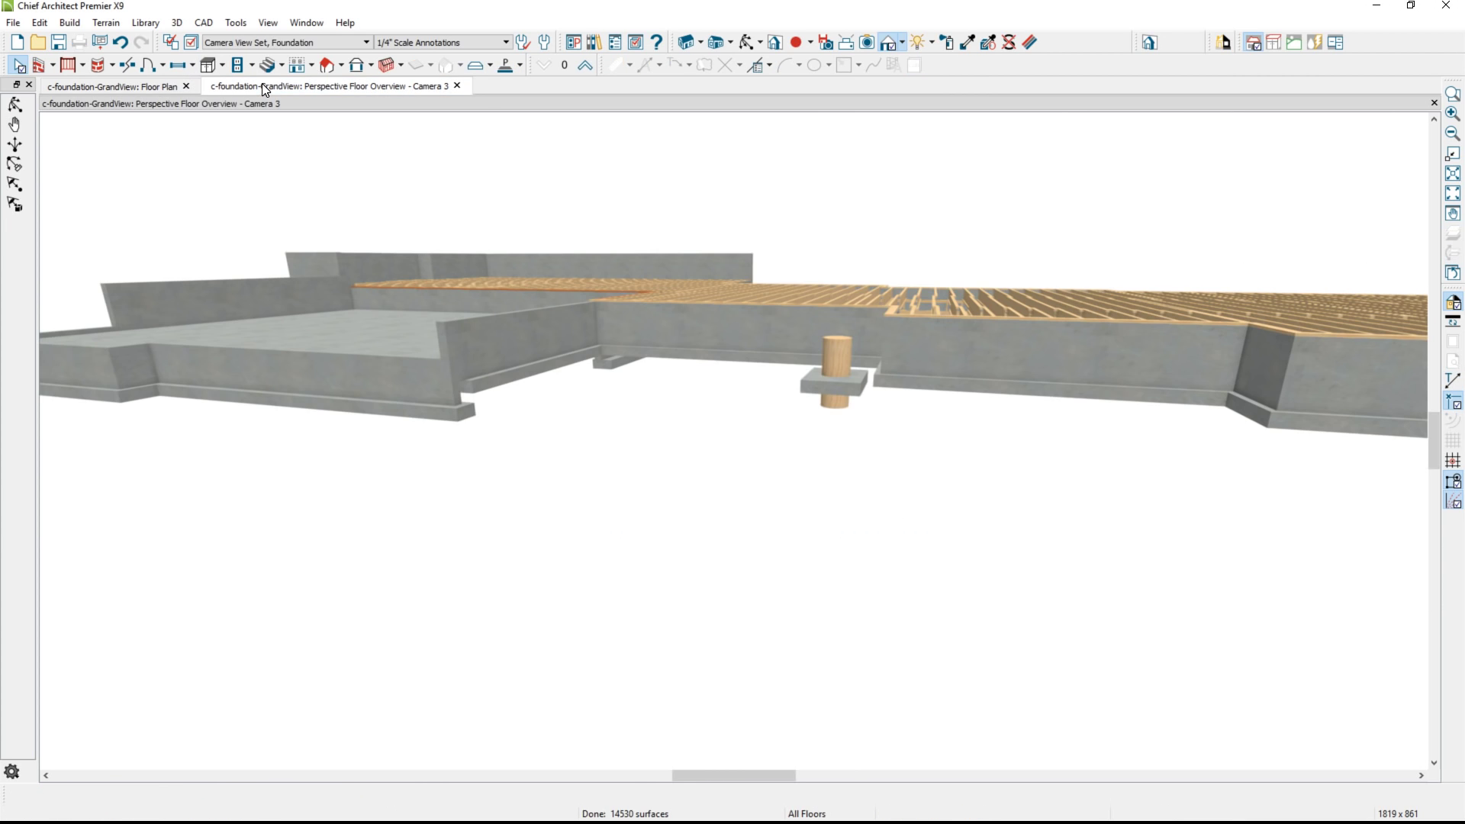
{"action": "left_click", "coordinate": [833, 360]}
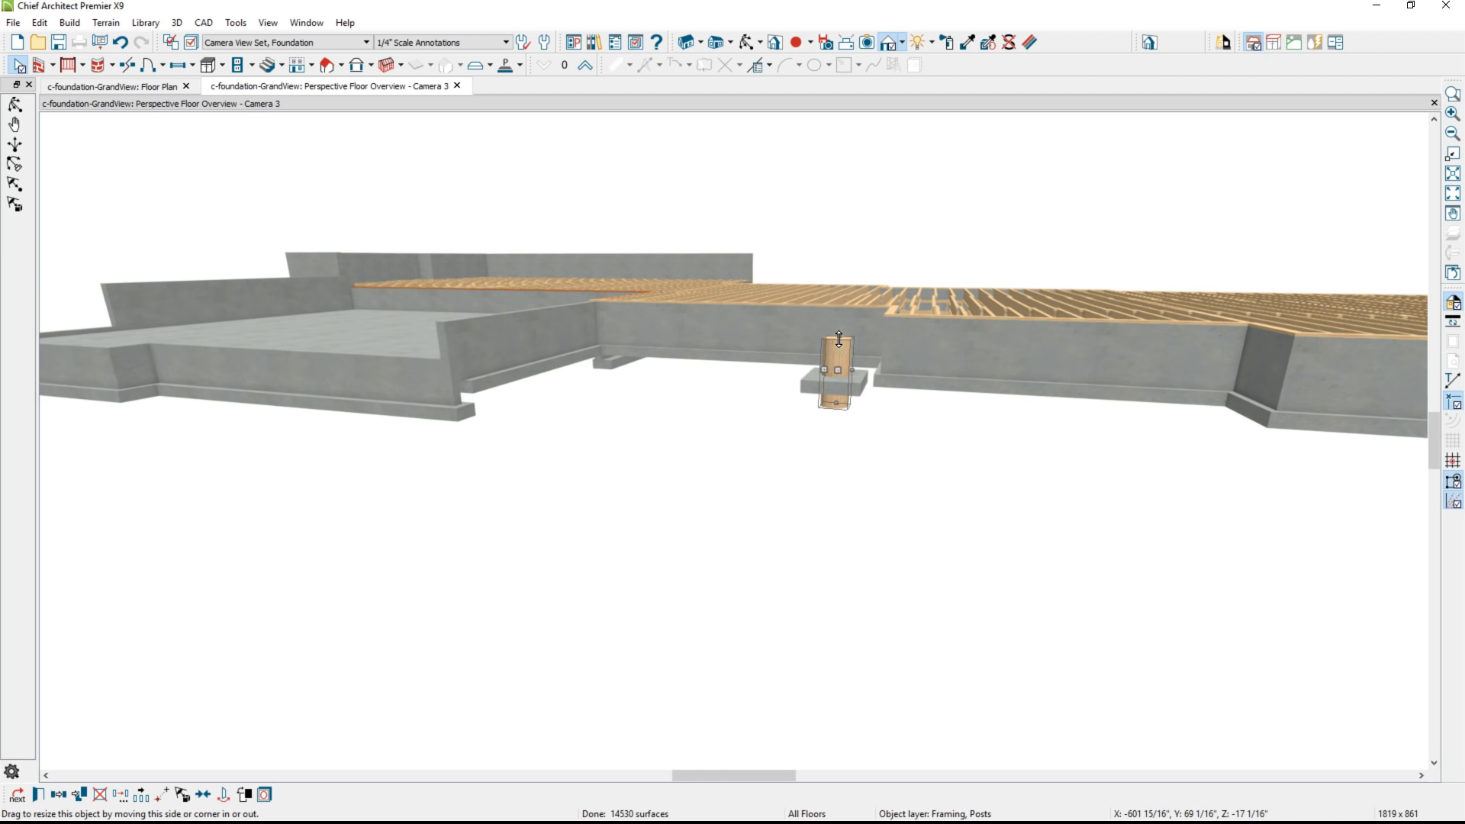
{"action": "left_click_drag", "start_coordinate": [839, 339], "coordinate": [841, 308]}
{"action": "left_click_drag", "start_coordinate": [835, 390], "coordinate": [837, 382]}
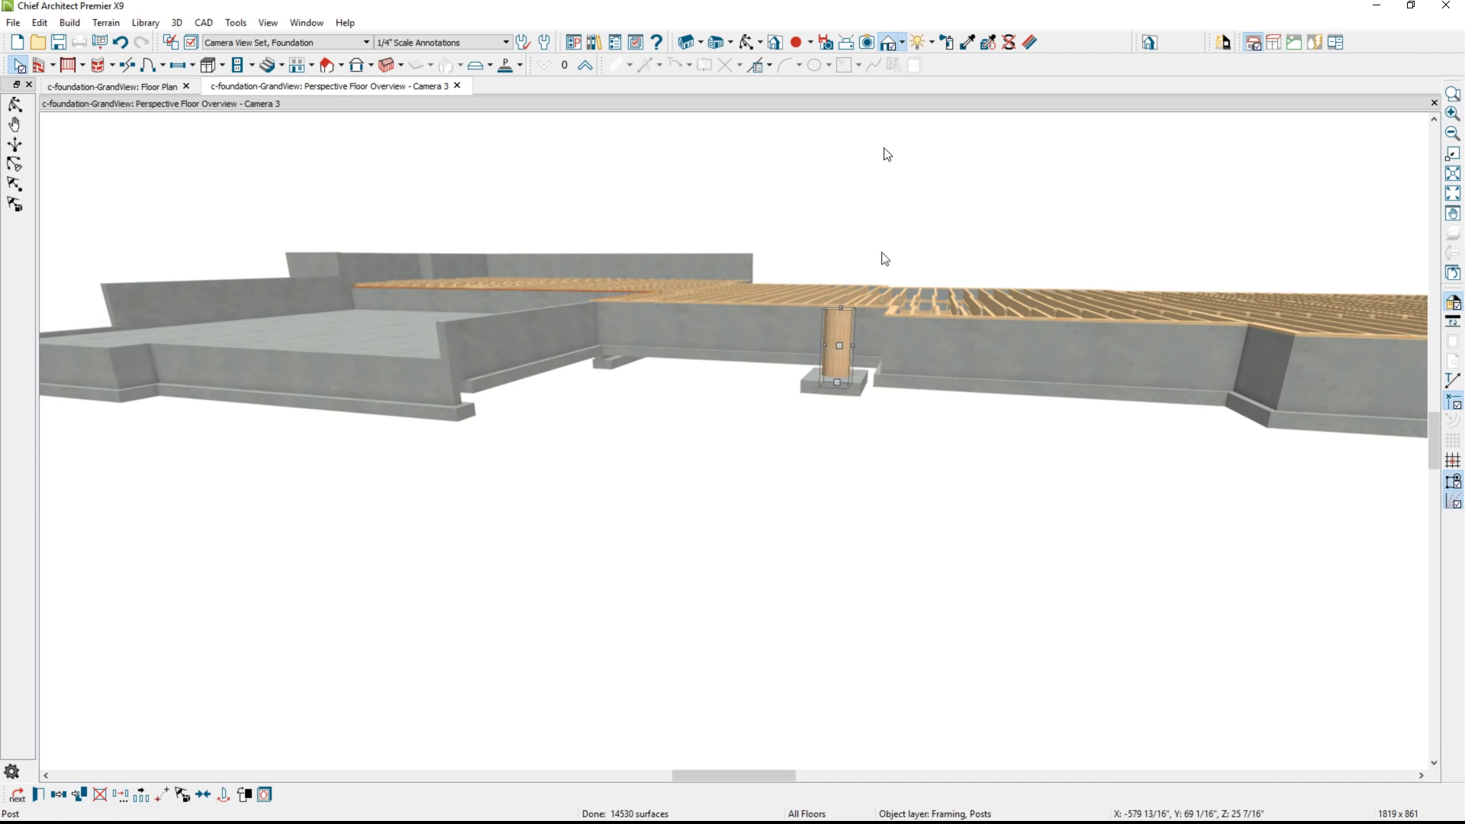
{"action": "left_click", "coordinate": [968, 42]}
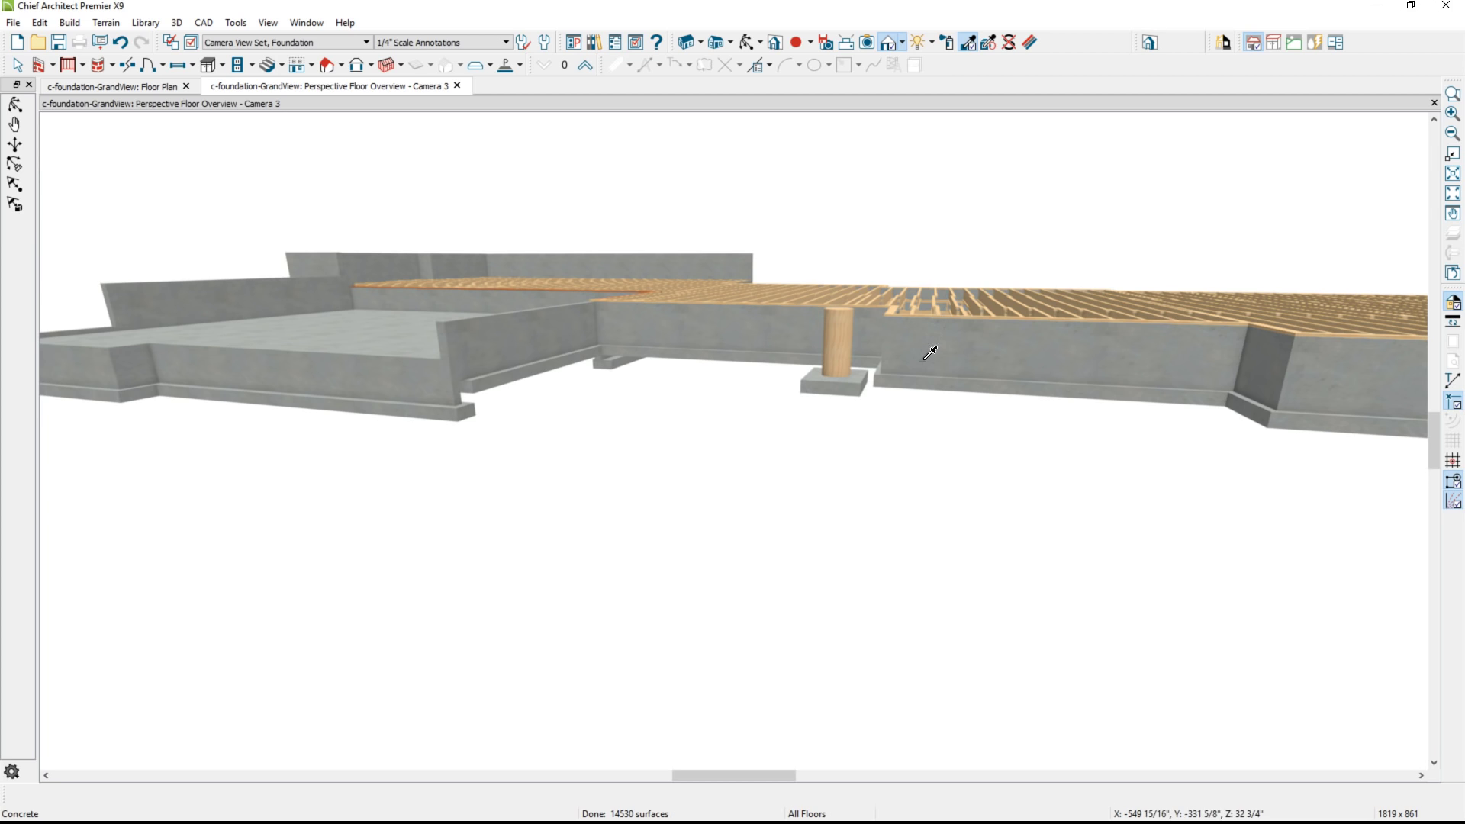
{"action": "left_click", "coordinate": [843, 355]}
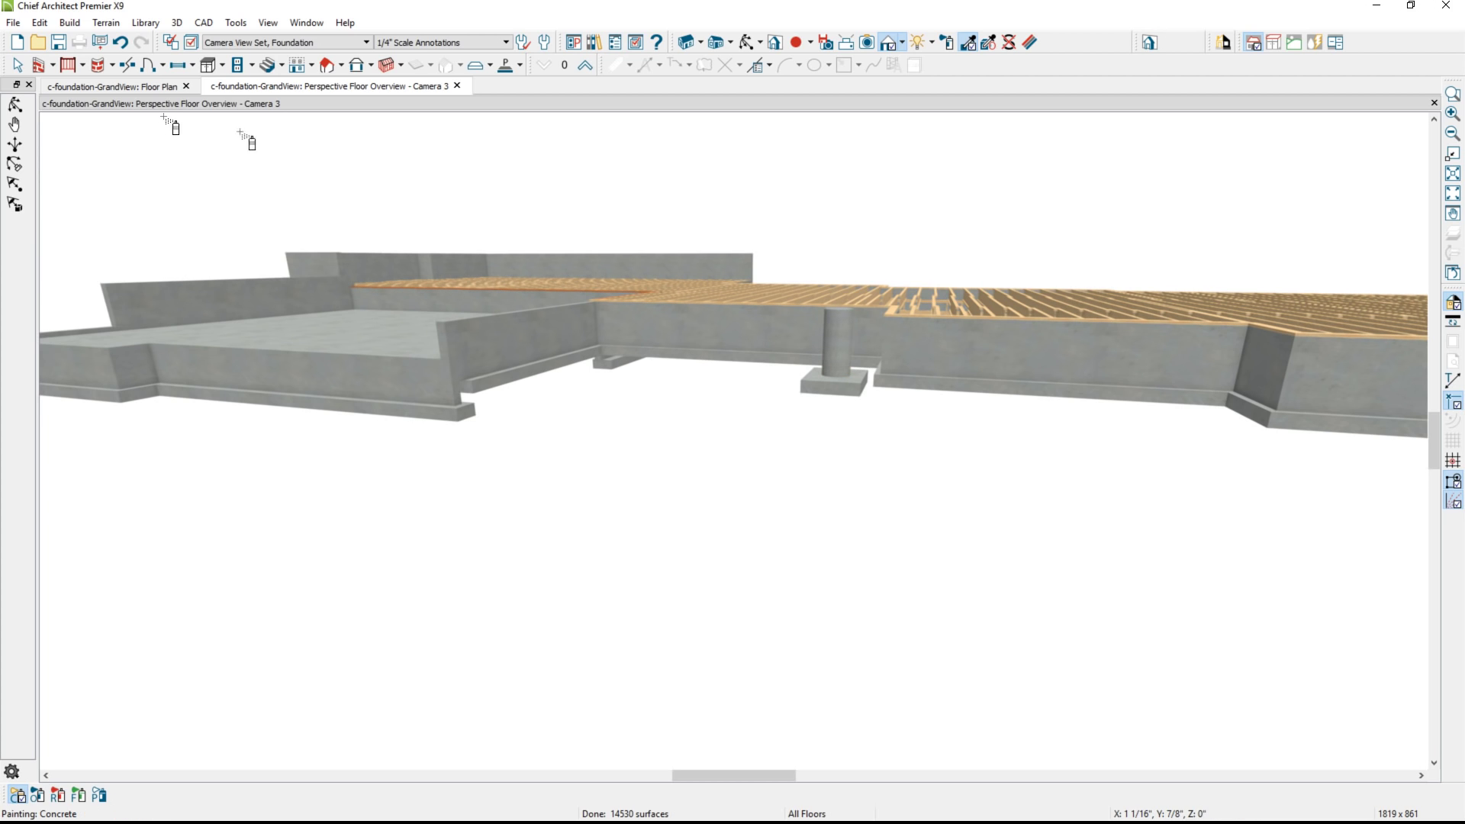
In the floor plan, reflect a copy of the round post and footing about the vertical CAD line, and check both posts in 3D
{"action": "left_click", "coordinate": [151, 87]}
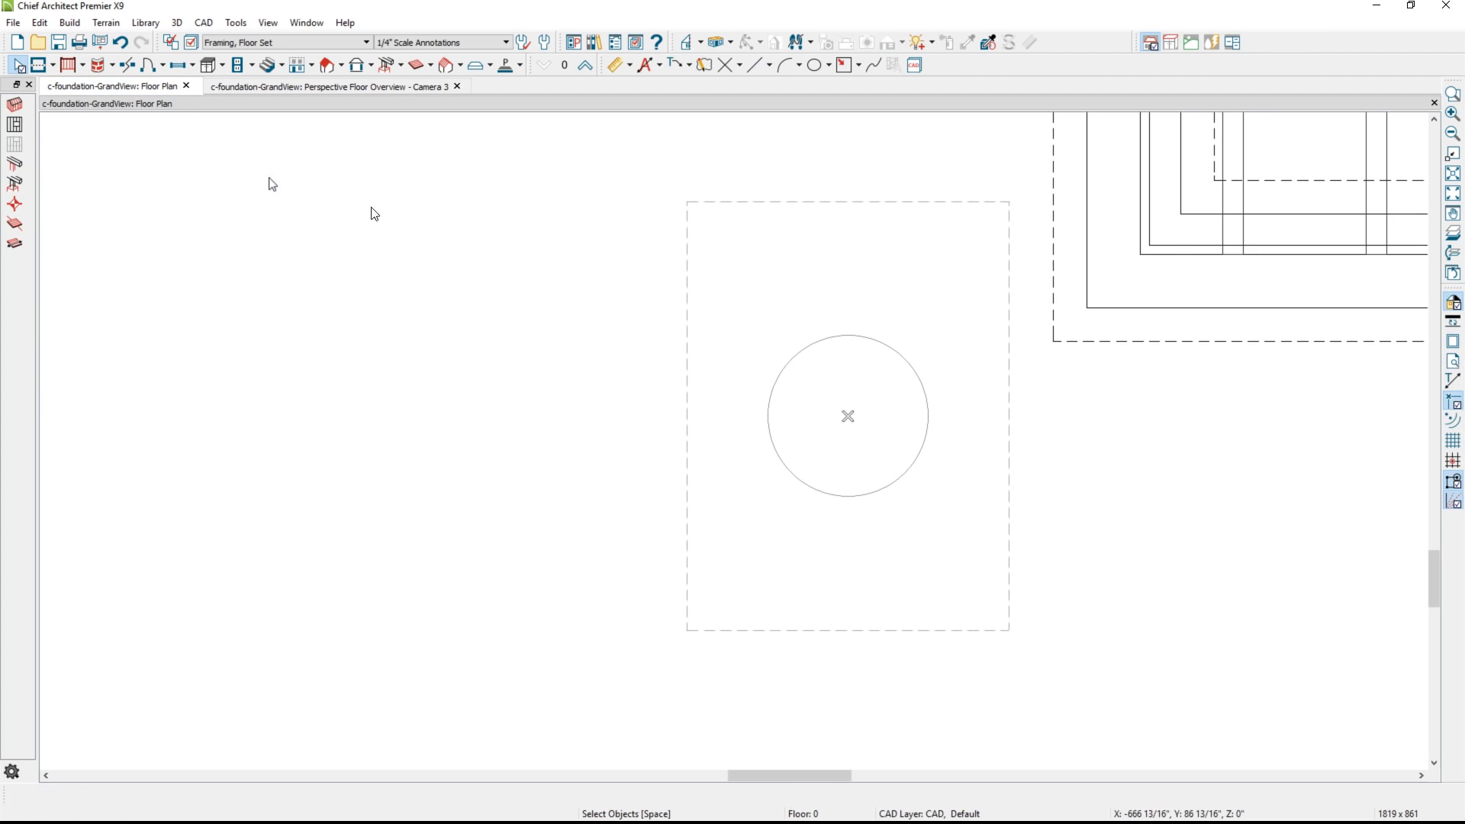
{"action": "left_click", "coordinate": [740, 332]}
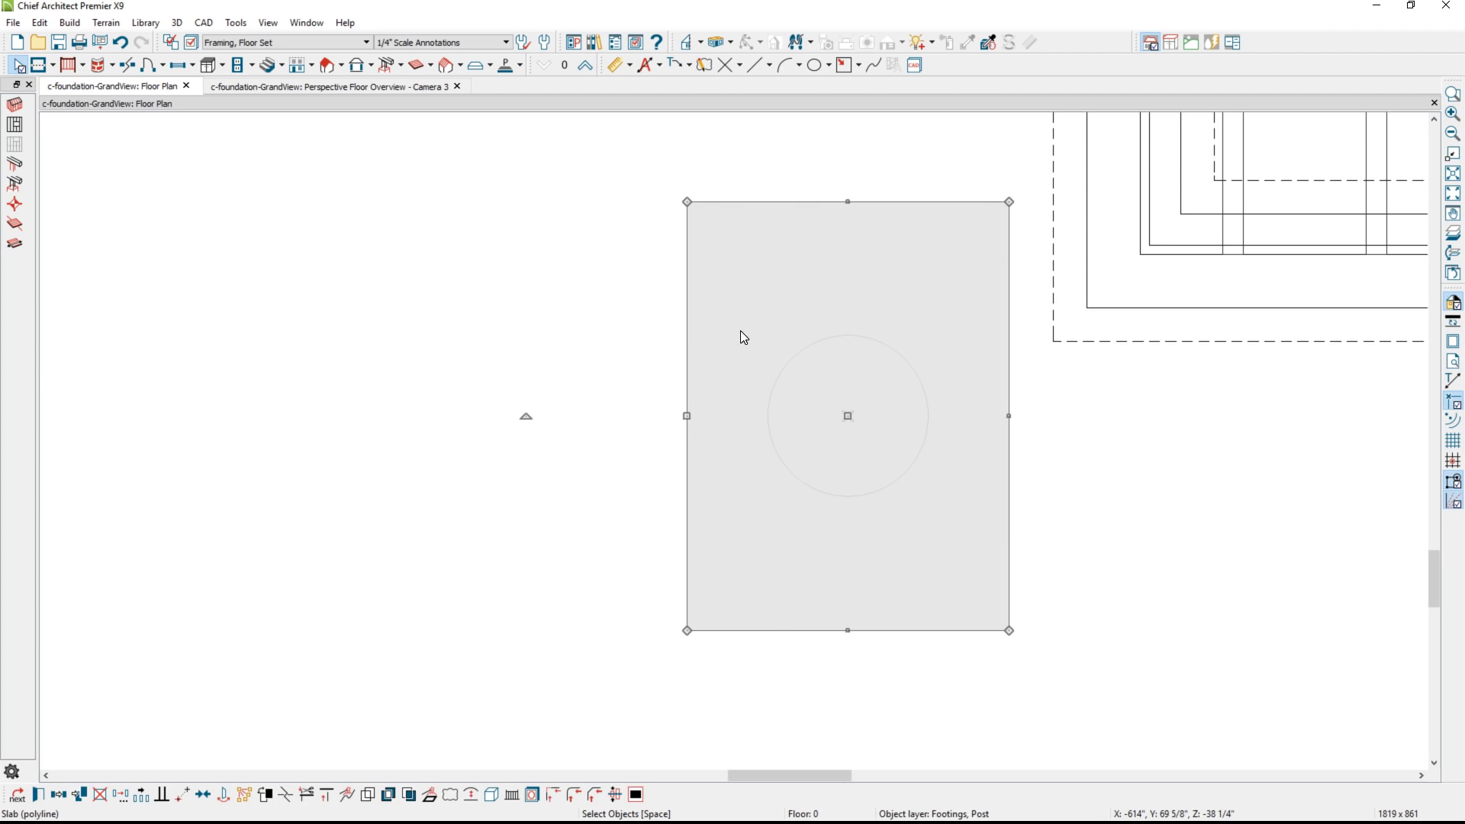
{"action": "scroll", "coordinate": [749, 333], "scroll_direction": "down", "scroll_amount": 4}
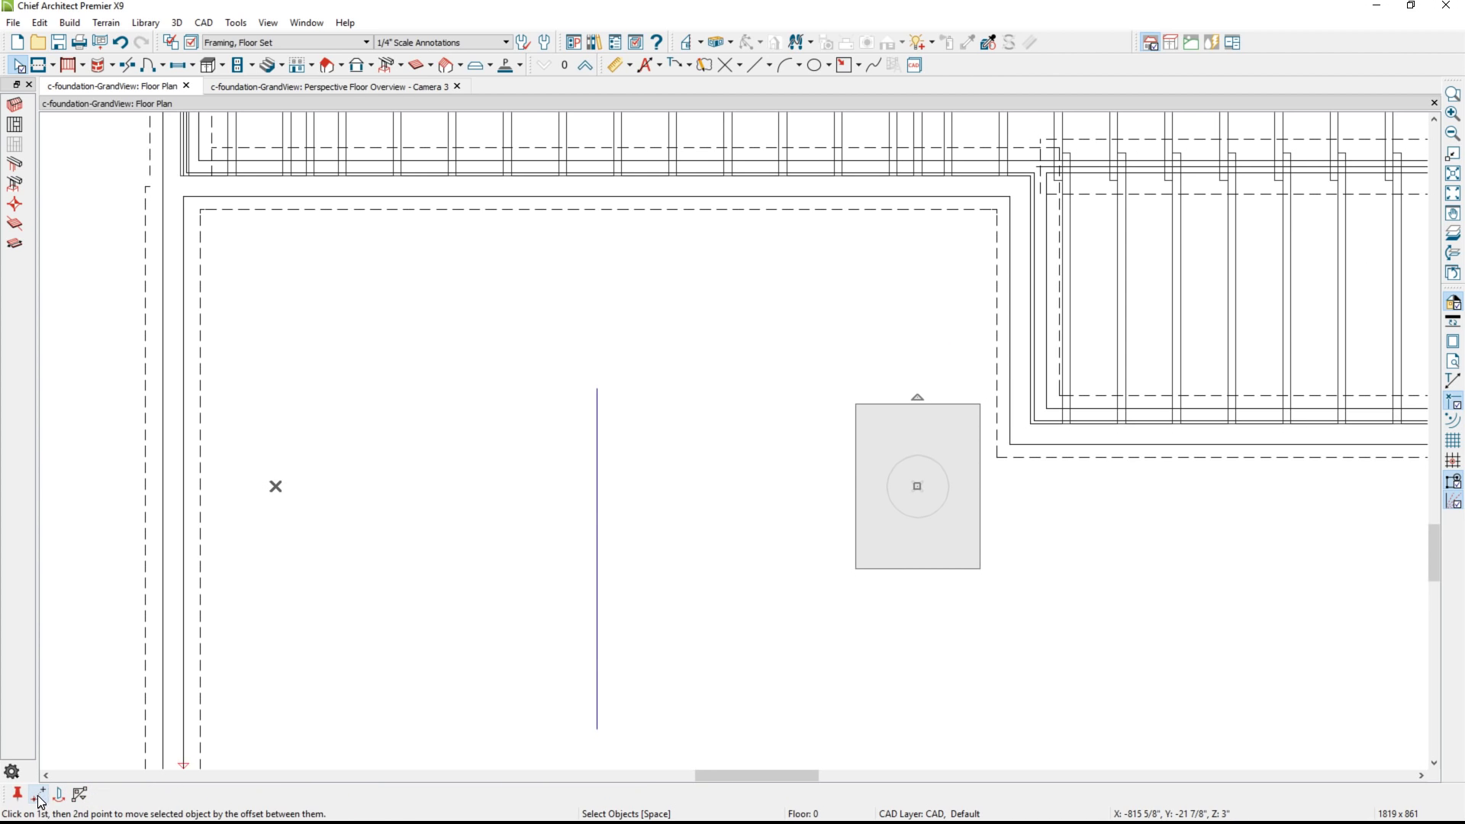
{"action": "left_click", "coordinate": [689, 513]}
{"action": "left_click", "coordinate": [596, 541]}
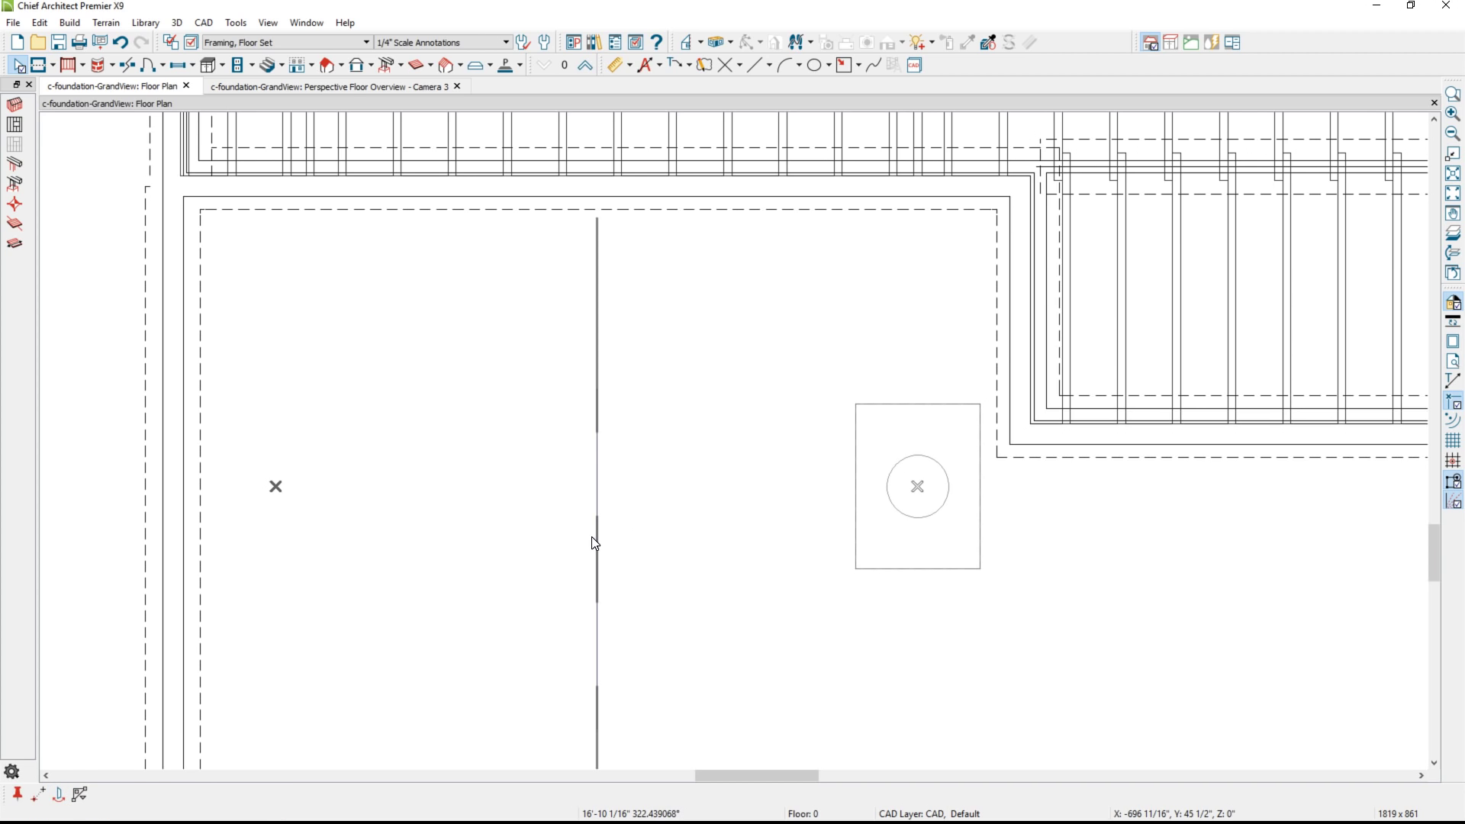
{"action": "left_click", "coordinate": [592, 539]}
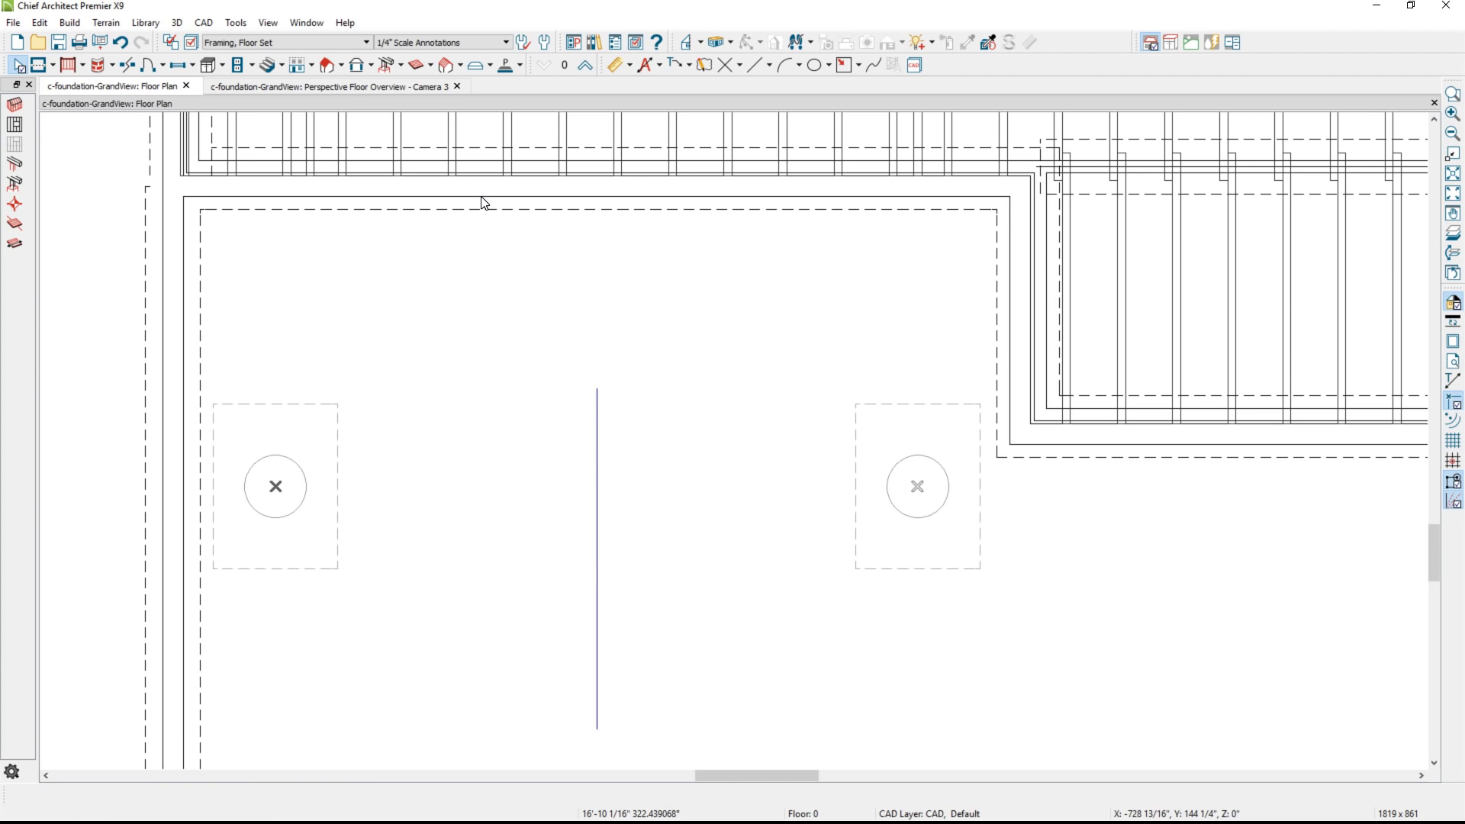
{"action": "left_click", "coordinate": [411, 87]}
{"action": "middle_click_drag", "start_coordinate": [590, 333], "coordinate": [622, 383]}
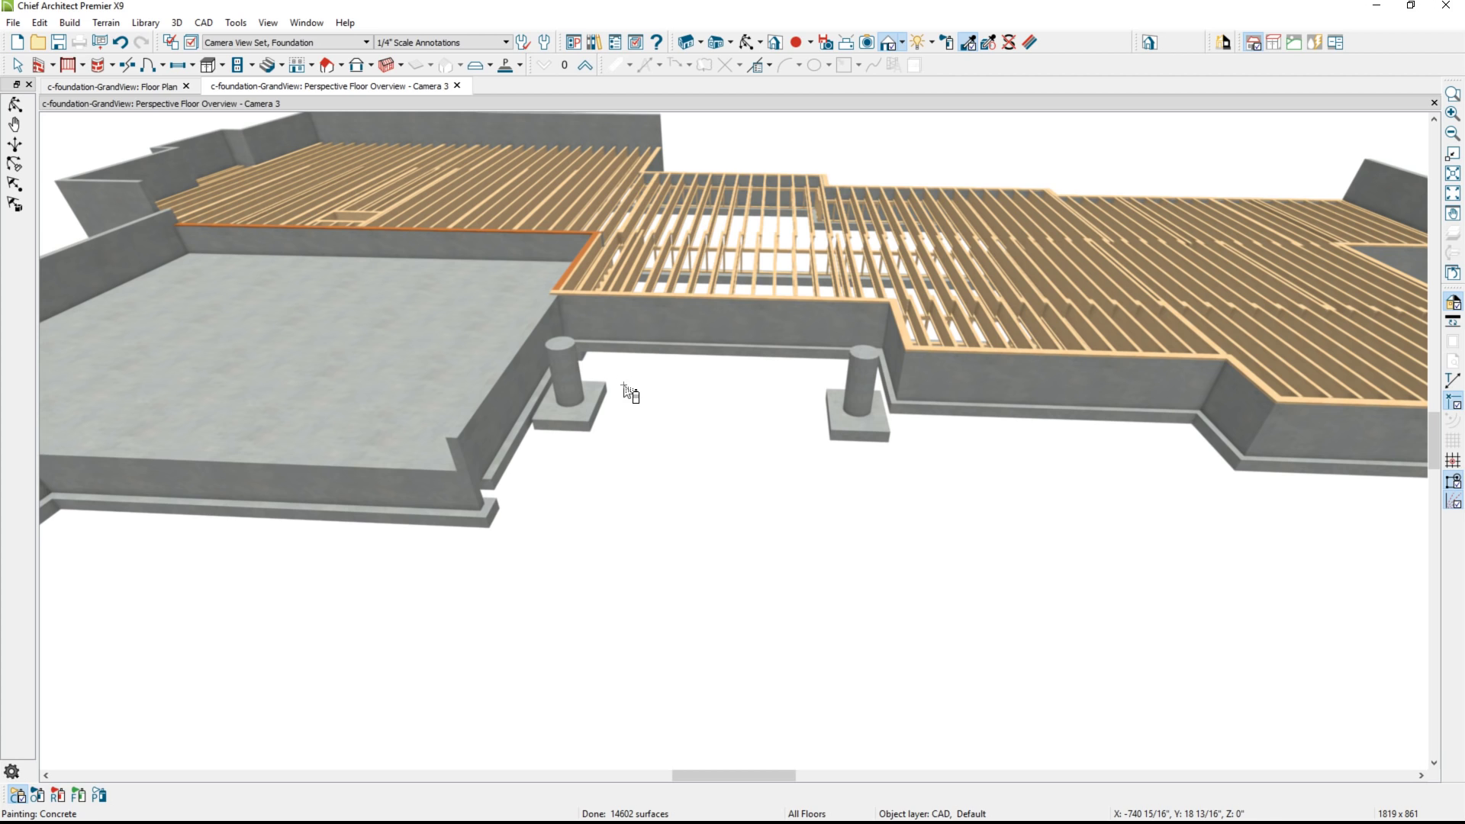
{"action": "key", "text": "Escape"}
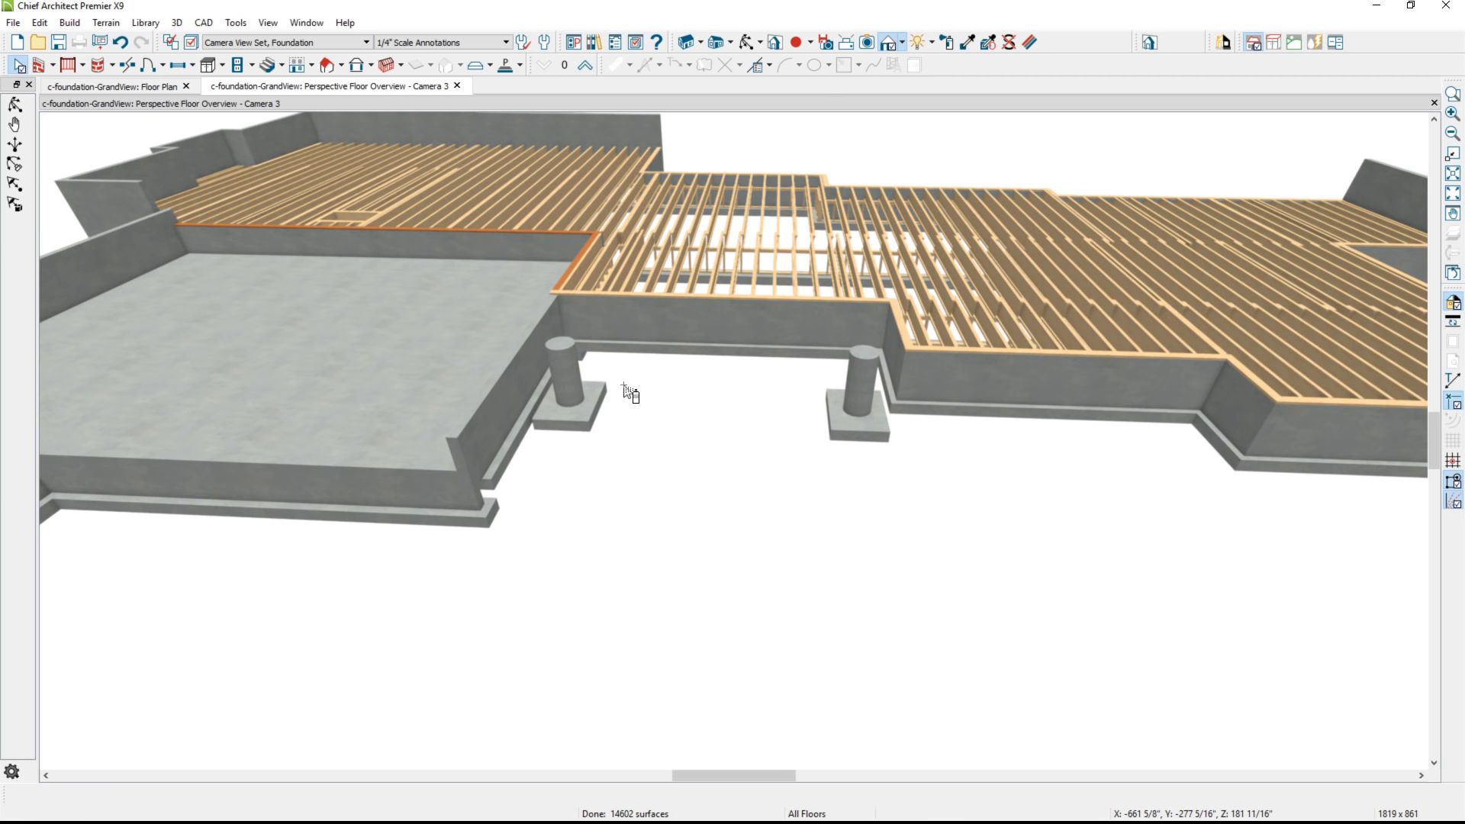